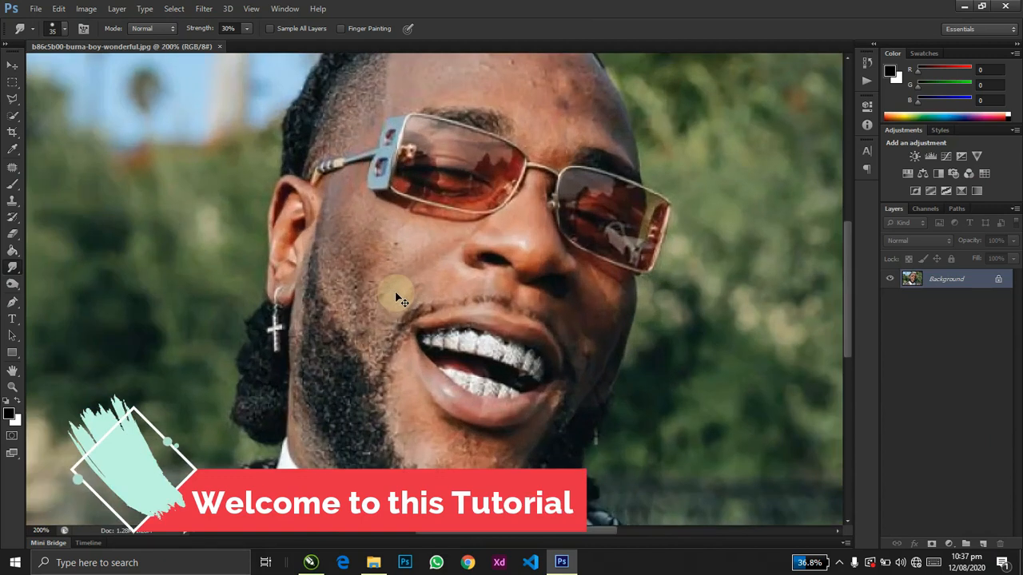
# - Start a Pen path just outside the photo's lower-left corner and trace it along the jacket shoulder to the shirt collar
pyautogui.scroll(1, 398, 294)
pyautogui.moveTo(395, 292); pyautogui.dragTo(582, 159)
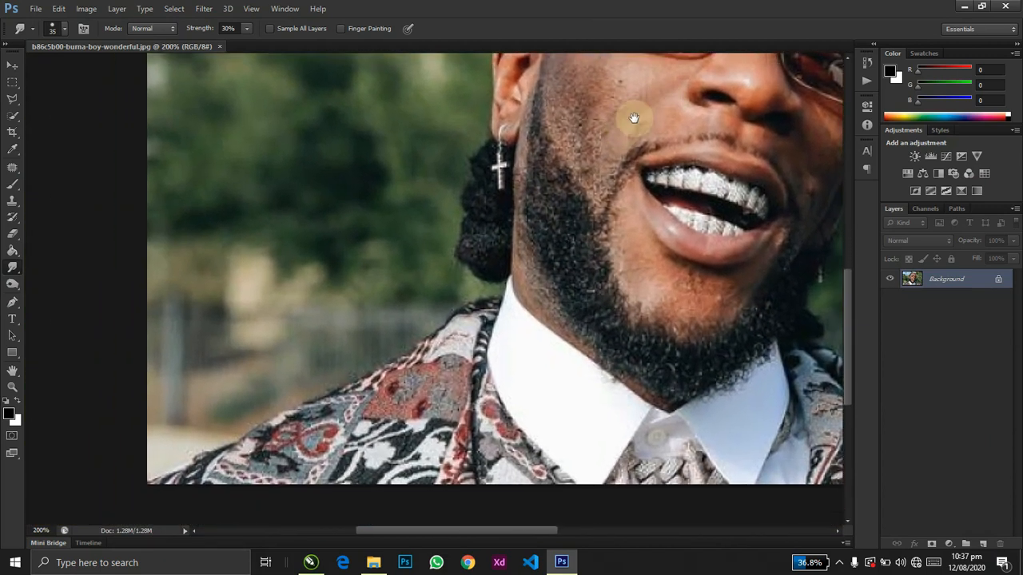
pyautogui.press('p')
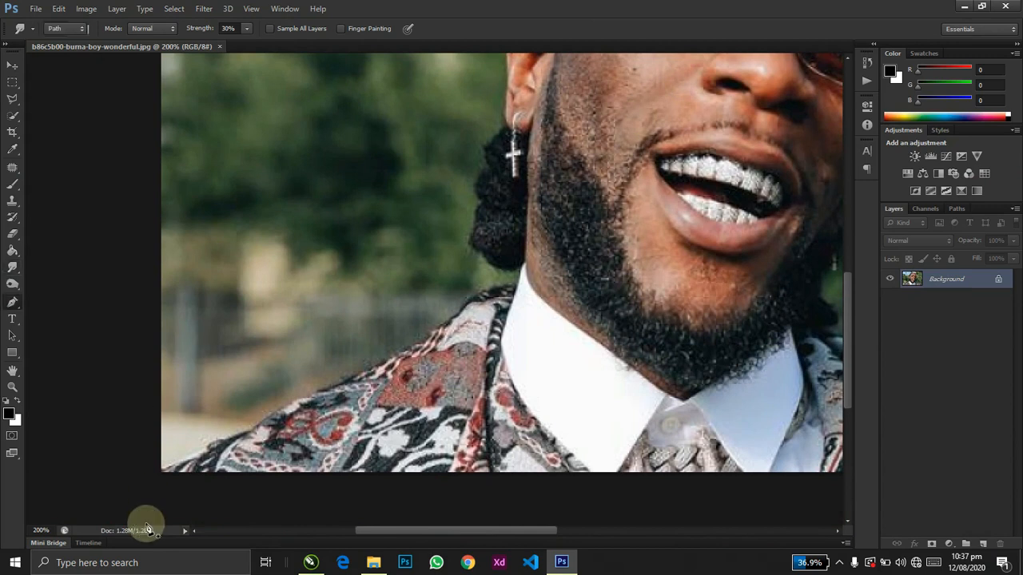
pyautogui.click(150, 476)
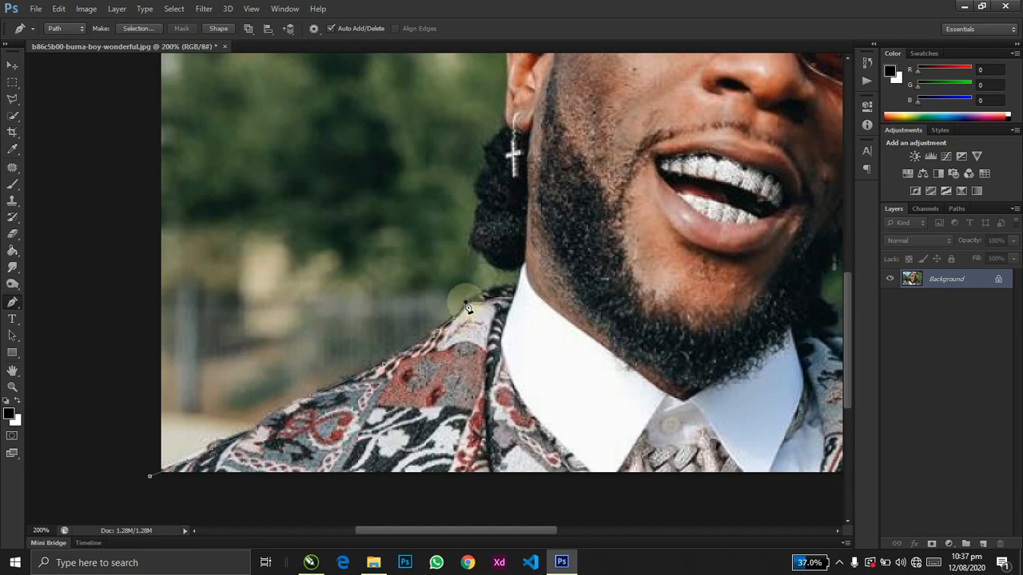
pyautogui.click(517, 288)
pyautogui.moveTo(520, 289); pyautogui.dragTo(536, 297)
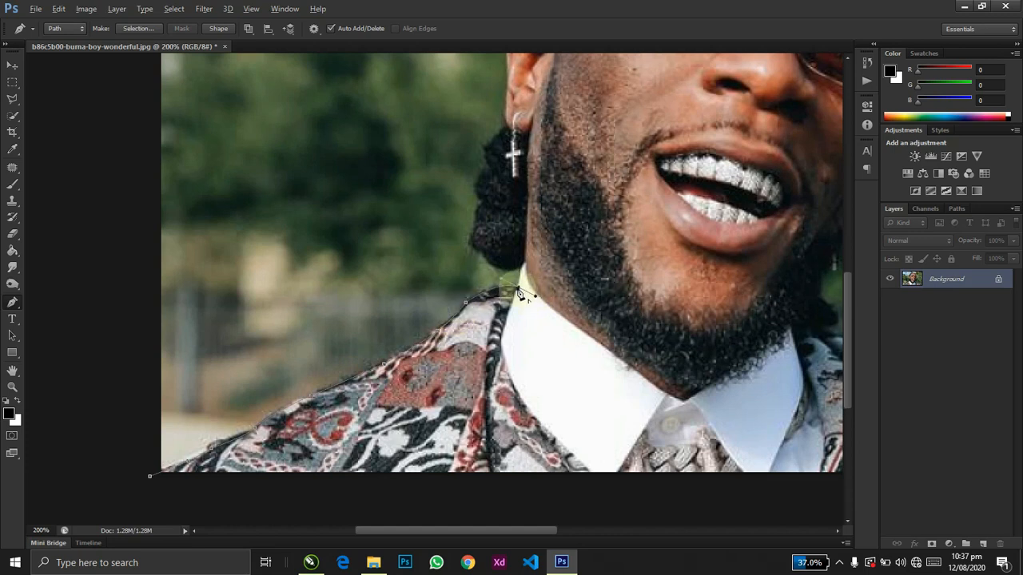
pyautogui.keyDown('alt'); pyautogui.click(518, 288); pyautogui.keyUp('alt')
# - Continue the path up the collar, around the hair behind the neck and along the outer ear to the side hair
pyautogui.click(524, 259)
pyautogui.moveTo(474, 233); pyautogui.dragTo(475, 195)
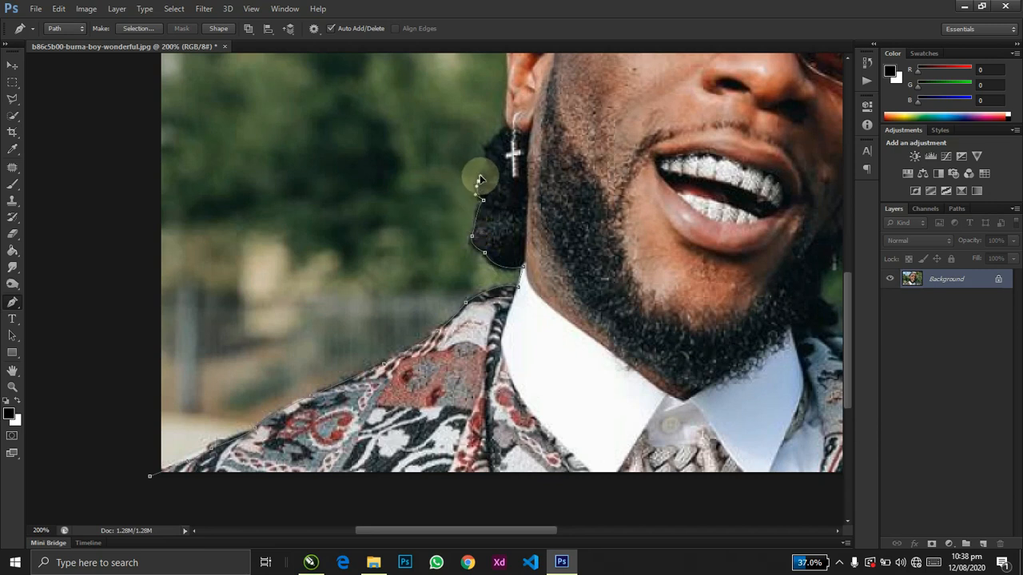
pyautogui.moveTo(479, 179); pyautogui.dragTo(393, 410)
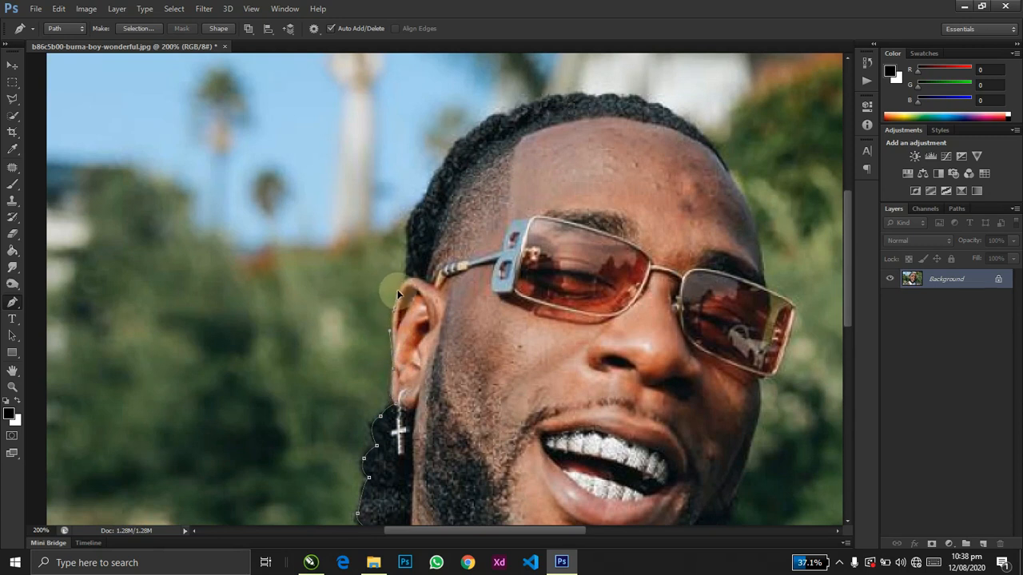
pyautogui.moveTo(406, 278); pyautogui.dragTo(403, 259)
pyautogui.moveTo(422, 200); pyautogui.dragTo(333, 360)
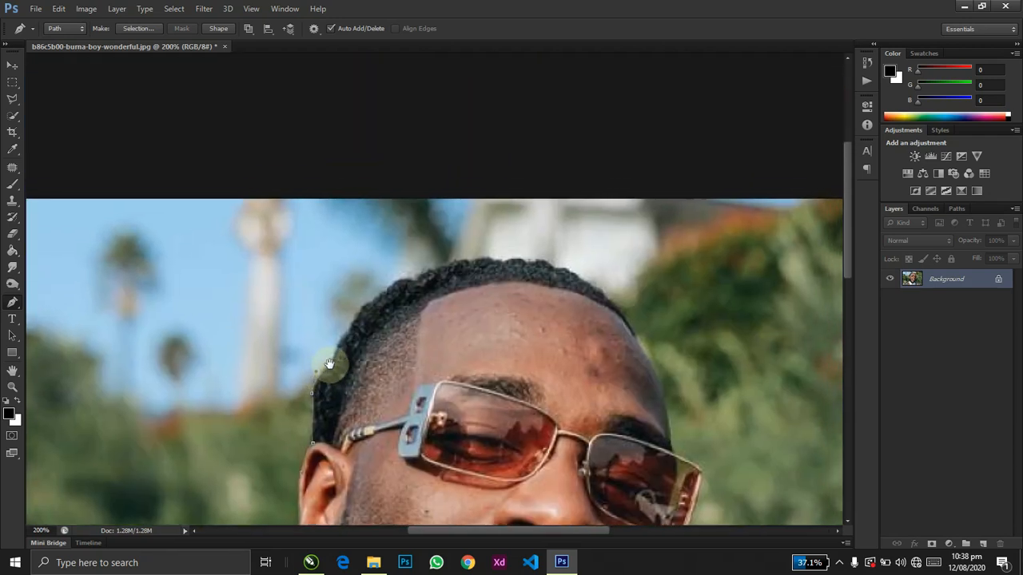
# - Trace the path over the top of the hair from the left temple to the right side of the head
pyautogui.moveTo(356, 339); pyautogui.dragTo(356, 330)
pyautogui.click(354, 313)
pyautogui.click(381, 287)
pyautogui.click(467, 260)
pyautogui.moveTo(467, 260); pyautogui.dragTo(474, 265)
pyautogui.moveTo(490, 265); pyautogui.dragTo(583, 286)
pyautogui.click(623, 302)
# - Extend the path down the right side of the forehead, around the sunglasses and along the cheek to the hair below the jaw
pyautogui.click(637, 342)
pyautogui.moveTo(639, 358); pyautogui.dragTo(674, 455)
pyautogui.click(665, 408)
pyautogui.moveTo(651, 406); pyautogui.dragTo(477, 184)
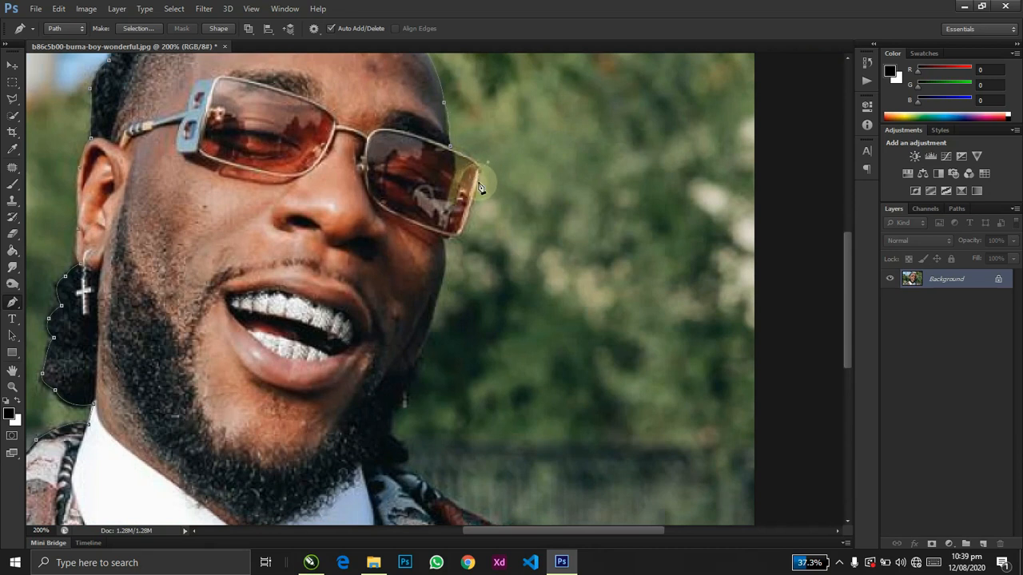
pyautogui.moveTo(454, 235); pyautogui.dragTo(457, 242)
pyautogui.click(443, 242)
pyautogui.moveTo(444, 244); pyautogui.dragTo(389, 416)
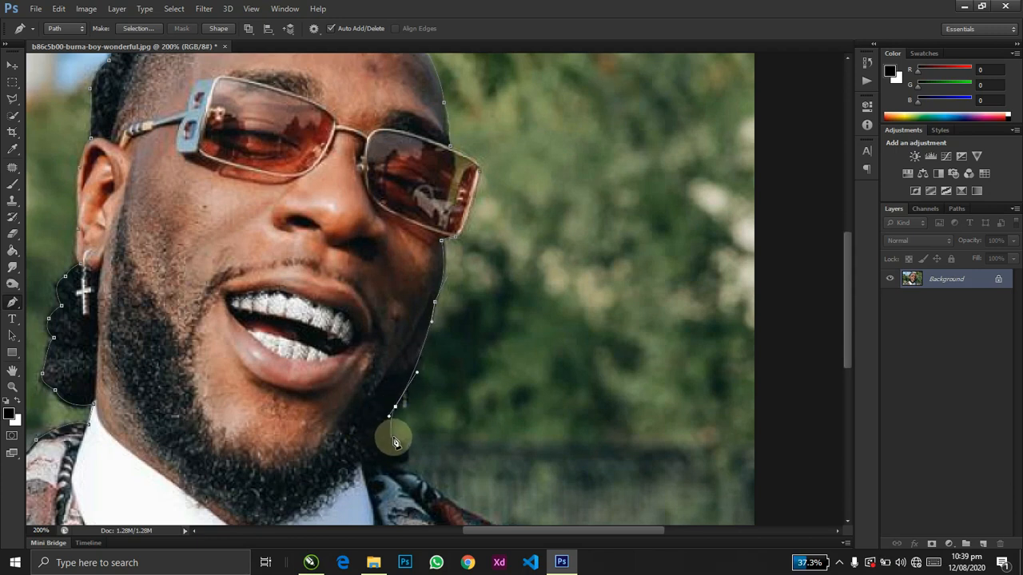
# - Trace the path around the hair at the right of the neck and along the right shoulder past the photo's lower edge
pyautogui.moveTo(397, 439); pyautogui.dragTo(407, 441)
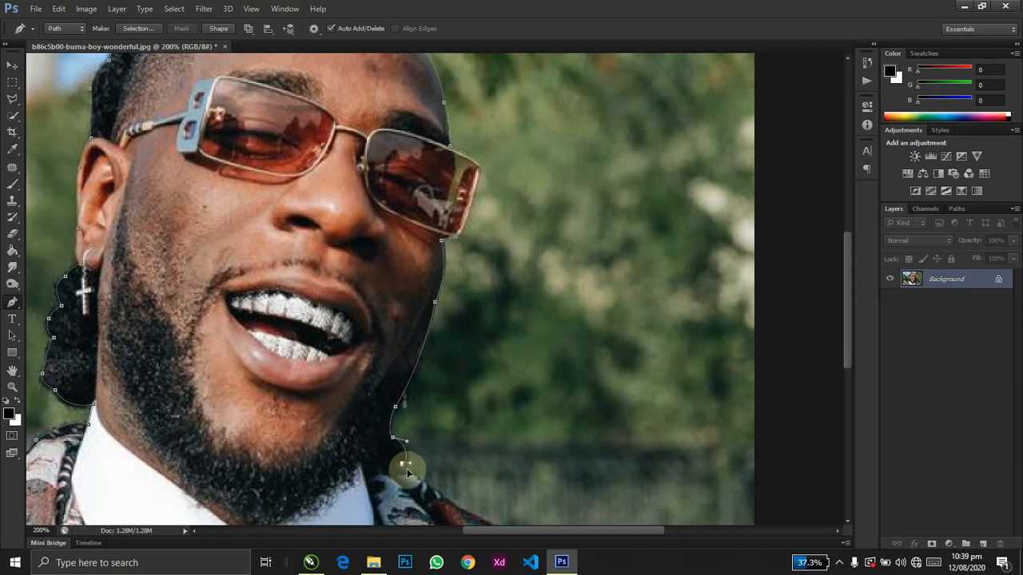
pyautogui.moveTo(408, 474); pyautogui.dragTo(422, 484)
pyautogui.scroll(-5, 417, 478)
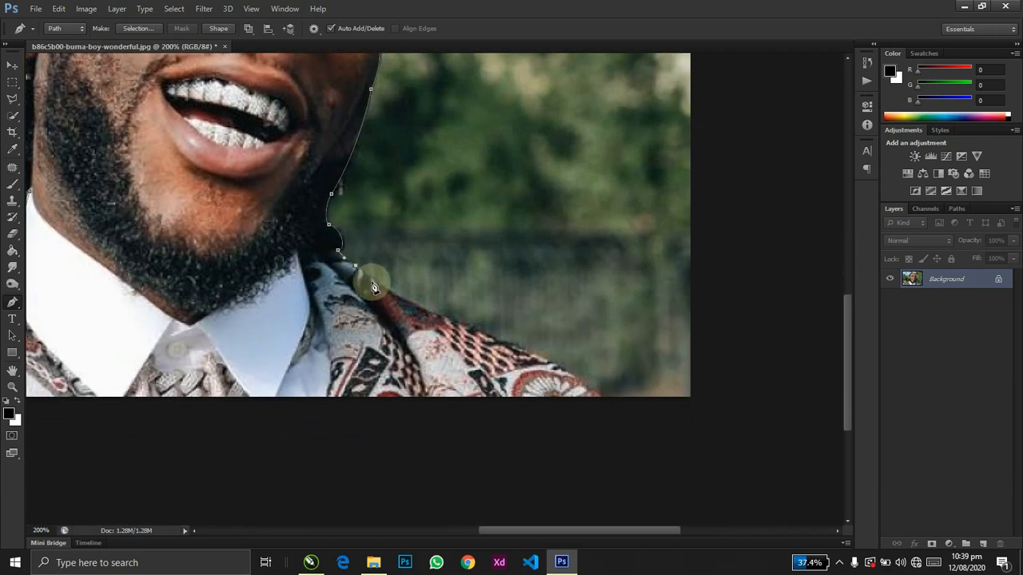
pyautogui.moveTo(377, 284); pyautogui.dragTo(384, 295)
pyautogui.moveTo(393, 292); pyautogui.dragTo(439, 322)
pyautogui.click(453, 321)
pyautogui.click(502, 342)
pyautogui.moveTo(600, 404); pyautogui.dragTo(592, 429)
# - Loop the path around the outside of the photo and close it at its starting anchor point
pyautogui.hotkey('ctrl', '-')
pyautogui.hotkey('ctrl', '-')
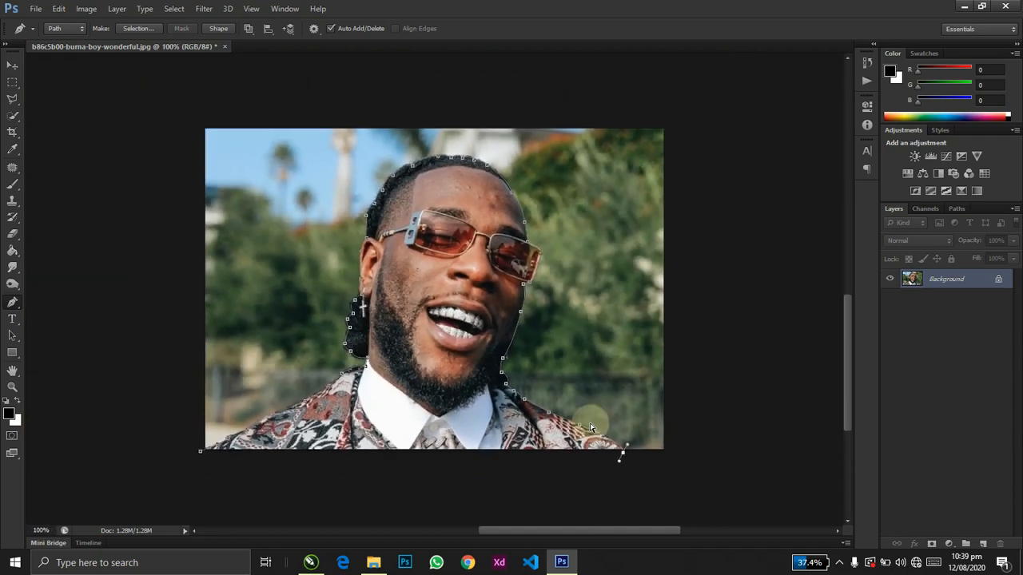
pyautogui.click(684, 409)
pyautogui.moveTo(660, 258); pyautogui.dragTo(650, 45)
pyautogui.moveTo(607, 112); pyautogui.dragTo(438, 123)
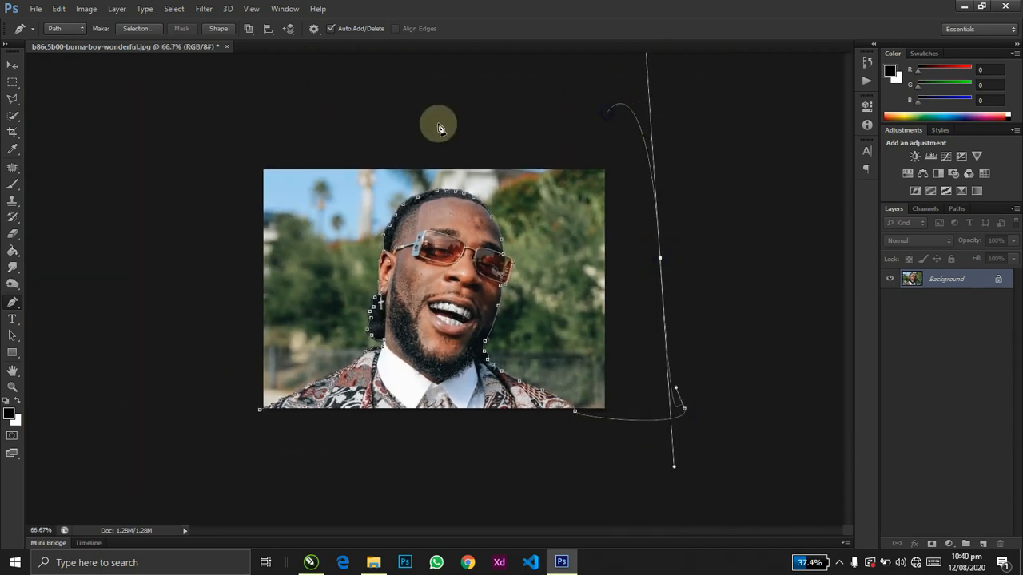
pyautogui.moveTo(200, 148); pyautogui.dragTo(176, 192)
pyautogui.moveTo(168, 296); pyautogui.dragTo(210, 416)
pyautogui.click(259, 411)
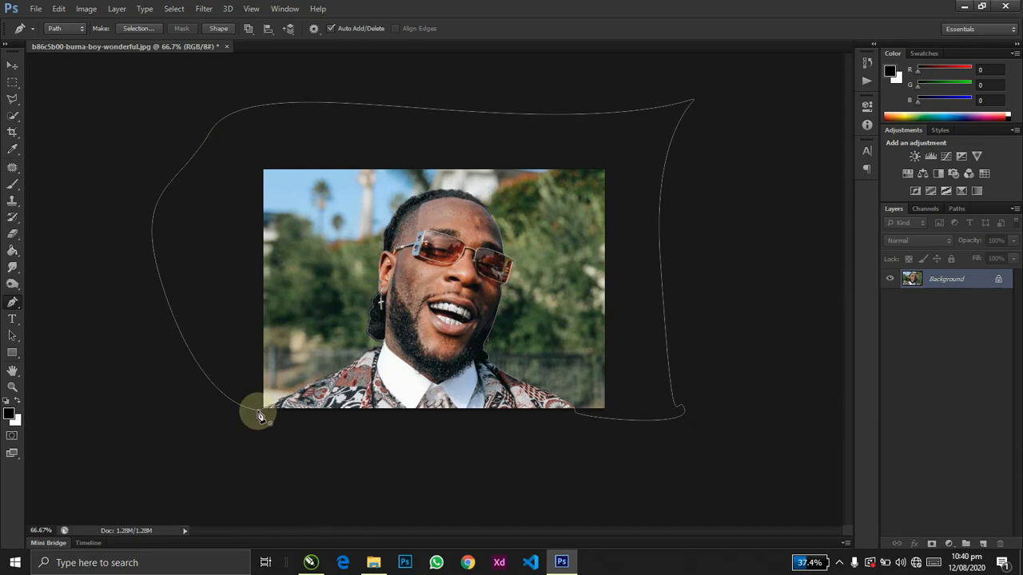
# - Convert the locked background into a regular layer named Background
pyautogui.doubleClick(997, 279)
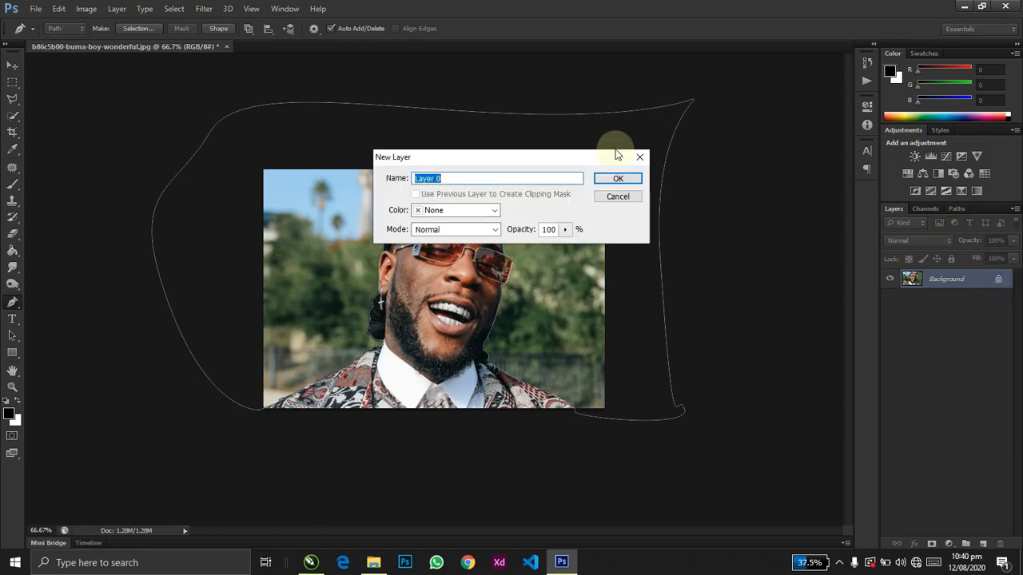
pyautogui.write('Background')
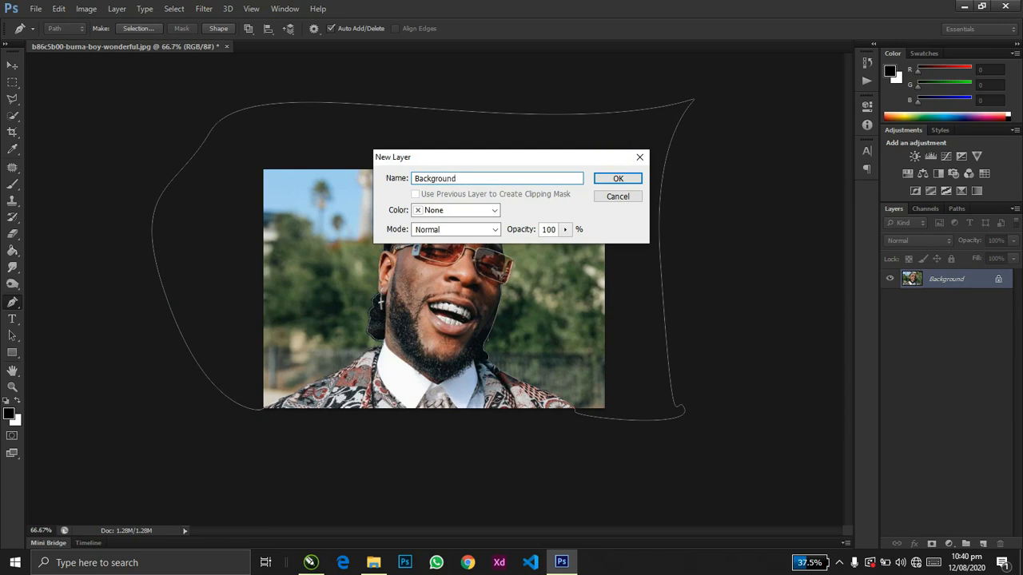
pyautogui.click(619, 179)
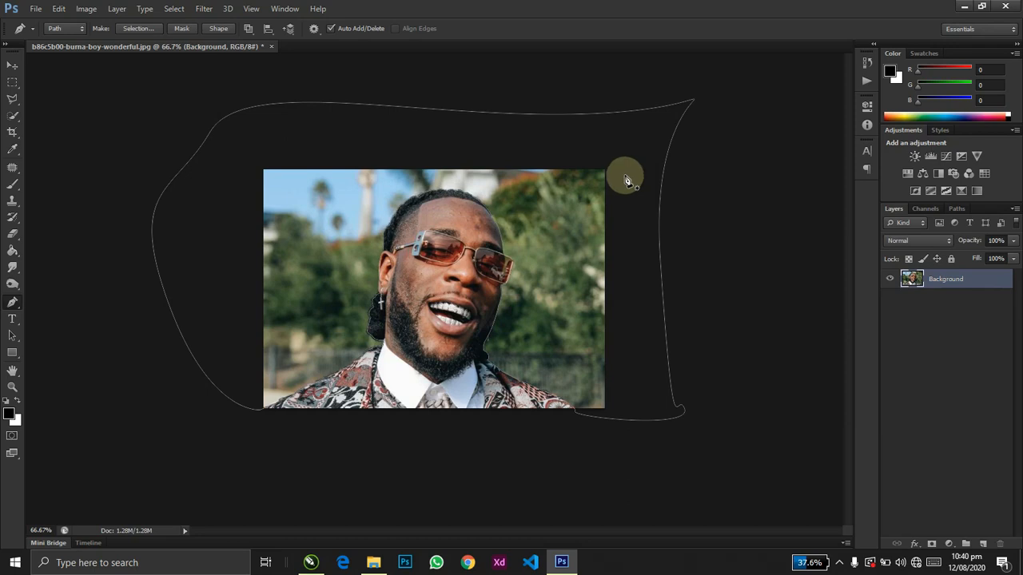
# - Make a new anti-aliased selection from the path with a 0-pixel feather, delete the scenery behind the man and deselect
pyautogui.scroll(-1, 548, 240)
pyautogui.scroll(3, 547, 239)
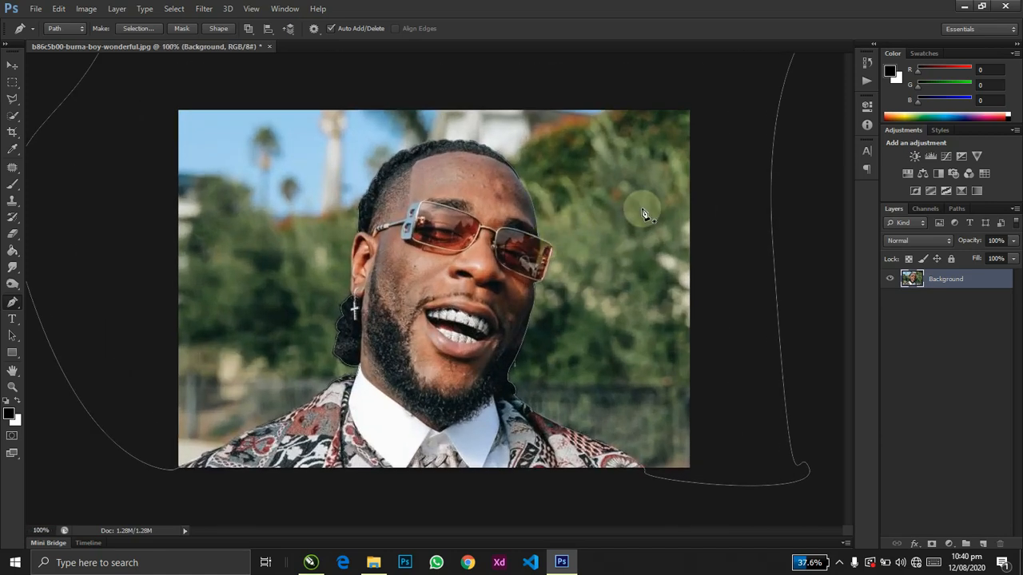
pyautogui.rightClick(642, 211)
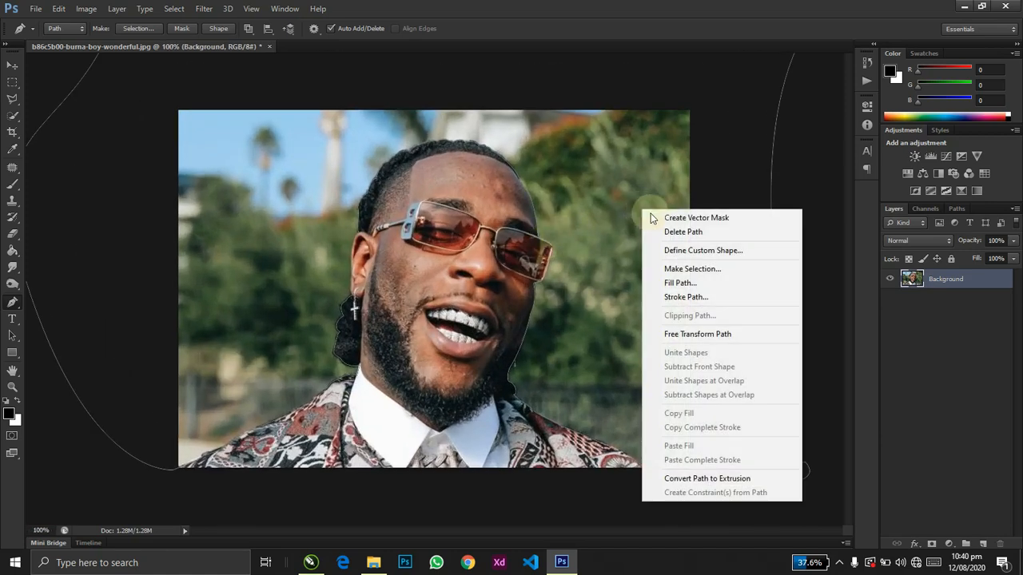
pyautogui.click(679, 269)
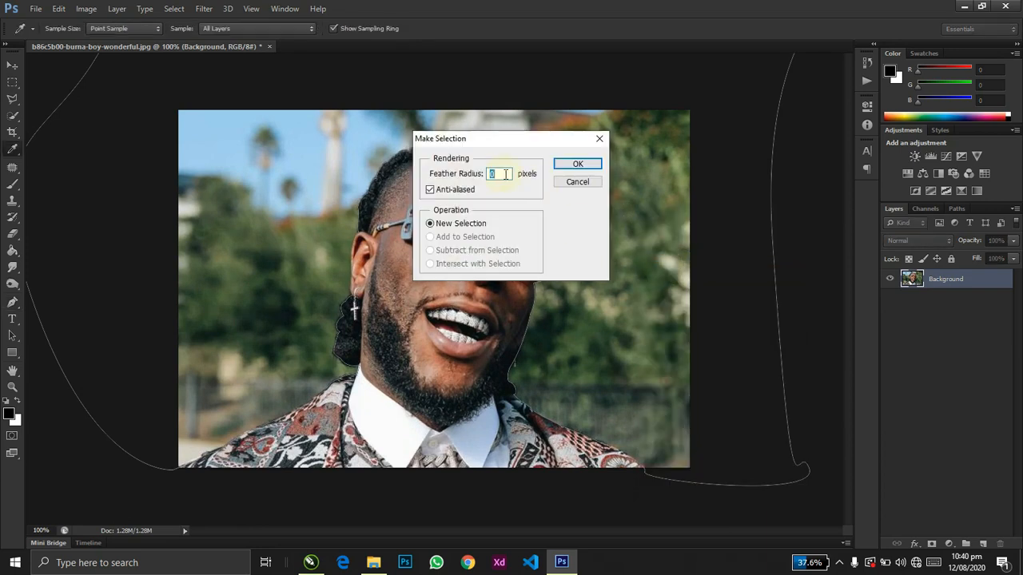
pyautogui.click(576, 165)
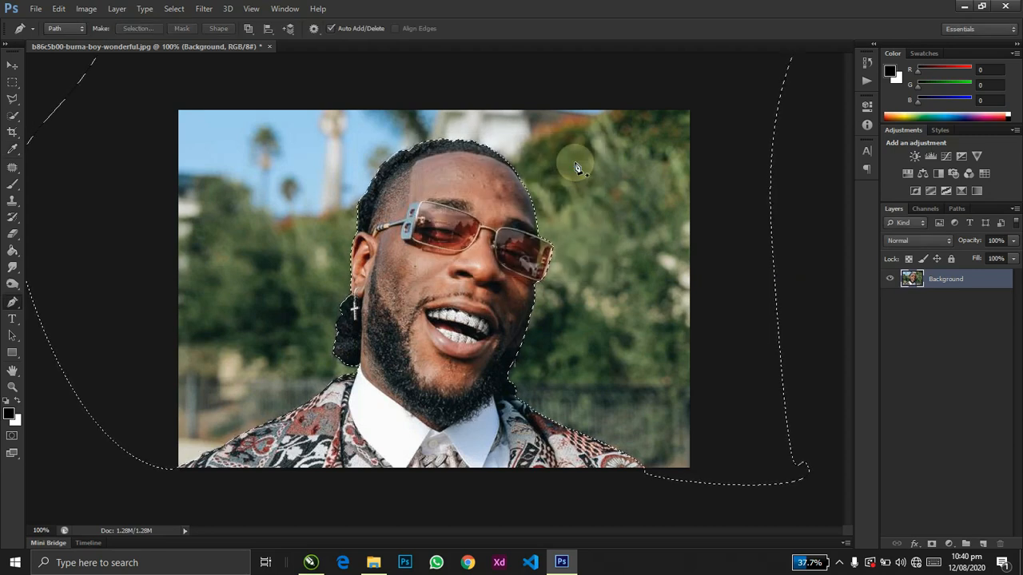
pyautogui.press('Delete')
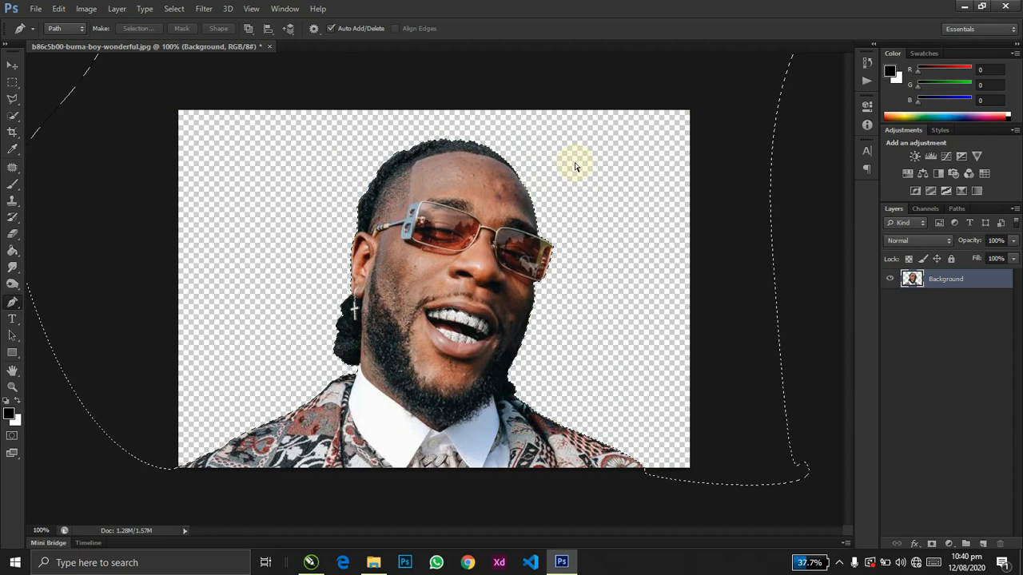
pyautogui.hotkey('ctrl', 'd')
pyautogui.press('v')
pyautogui.hotkey('ctrl', 'shift', 'n')
pyautogui.press('Return')
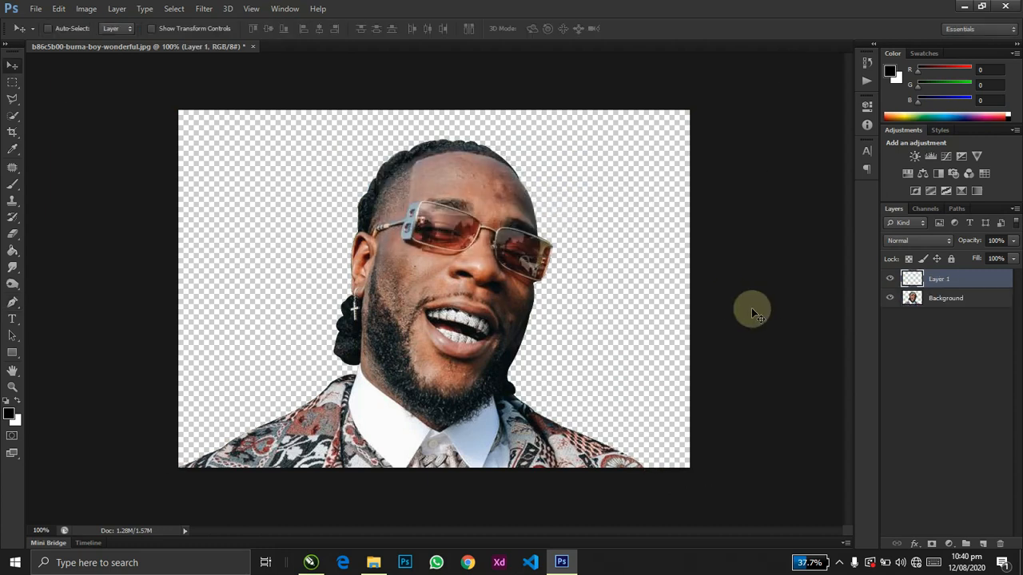
pyautogui.hotkey('ctrl', 'z')
# - Add a new empty layer named Background beneath the cut-out portrait layer
pyautogui.hotkey('ctrl', 'shift', 'n')
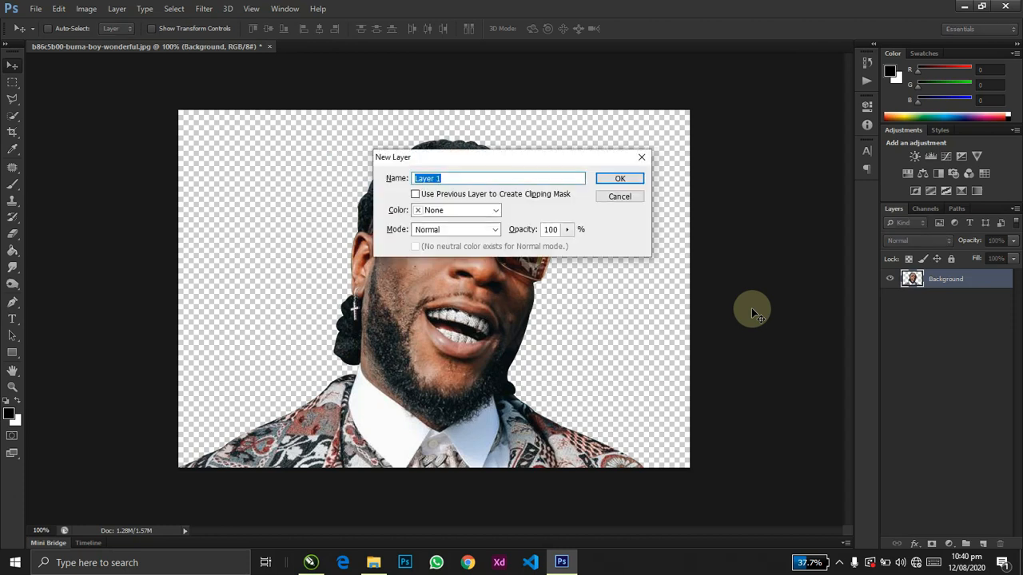
pyautogui.write('Background')
pyautogui.press('Return')
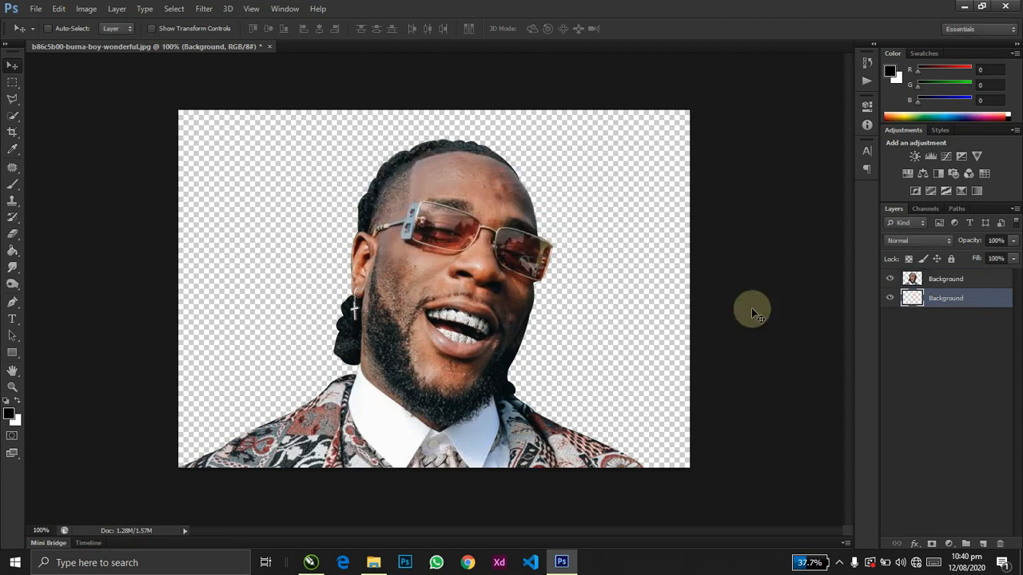
# - Fill the empty lower layer with white using the Paint Bucket
pyautogui.press('g')
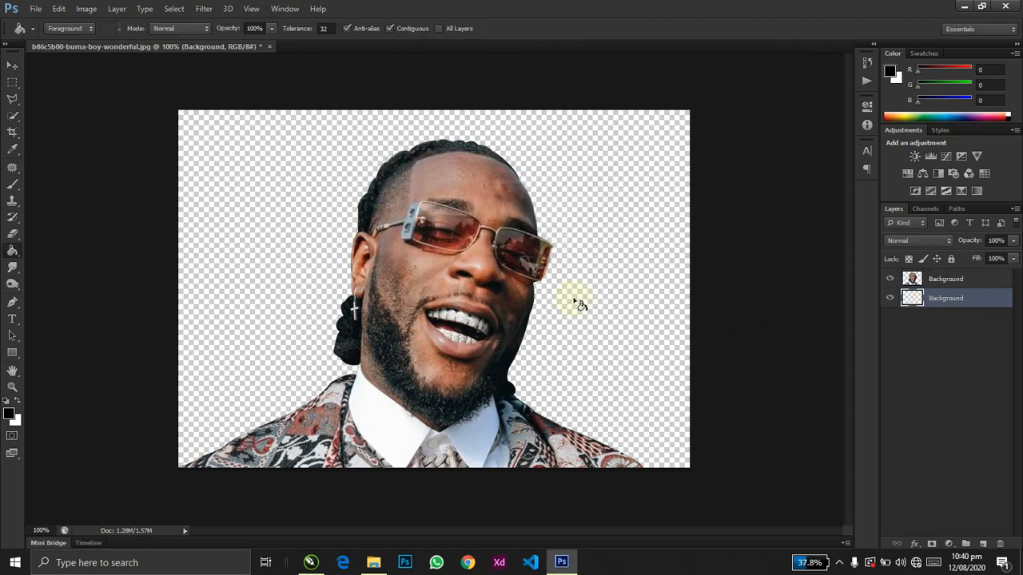
pyautogui.press('x')
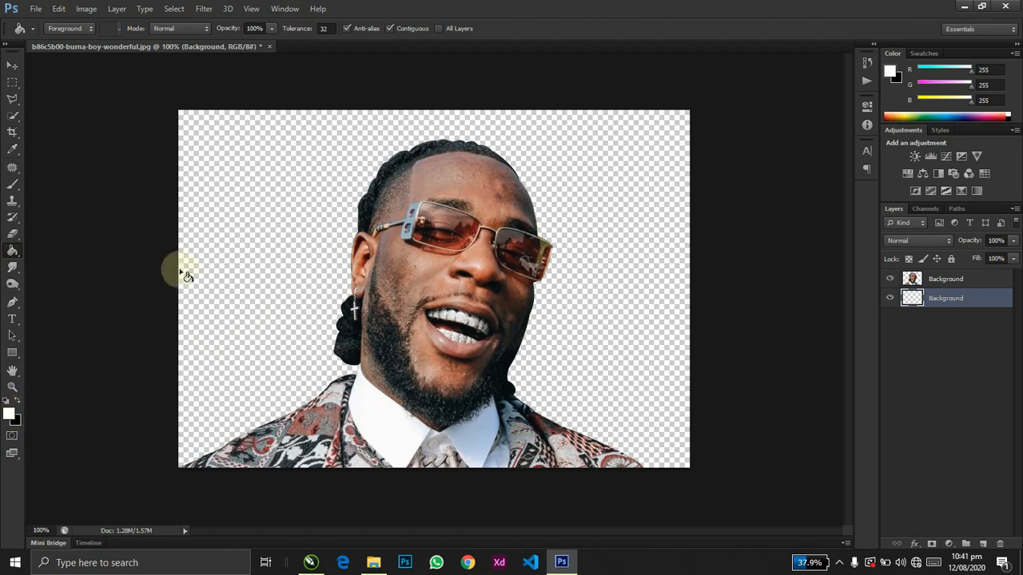
pyautogui.click(258, 231)
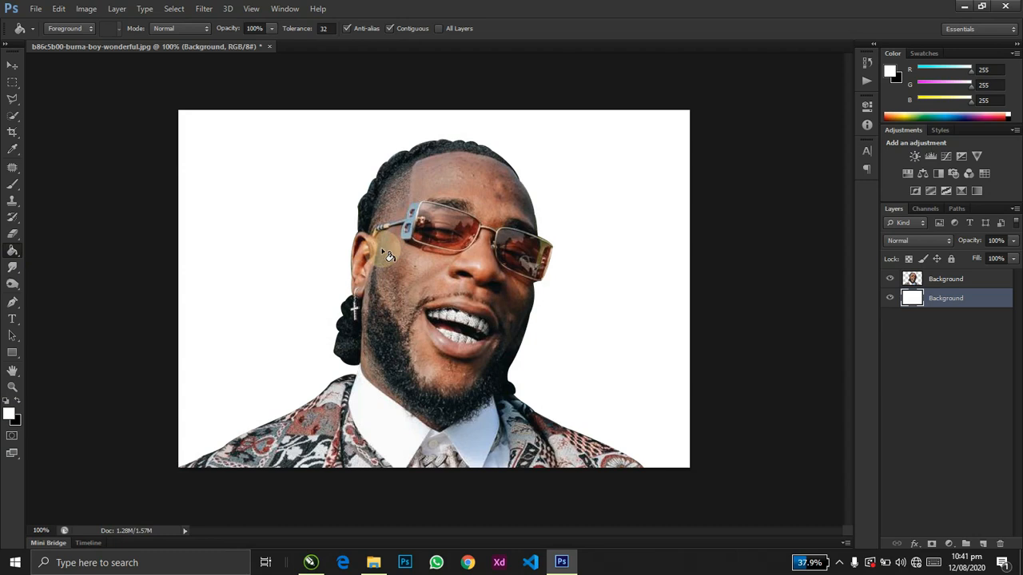
pyautogui.press('v')
pyautogui.hotkey('ctrl', '+')
pyautogui.hotkey('ctrl', '+')
pyautogui.hotkey('ctrl', '-')
pyautogui.hotkey('ctrl', '-')
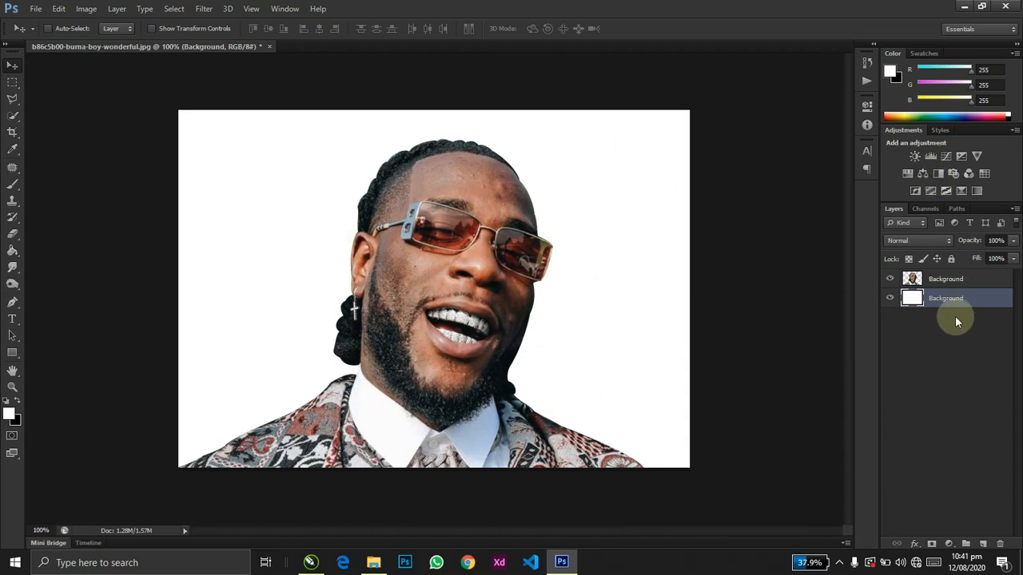
# - Duplicate the cut-out portrait layer twice and set the top copy's blend mode to Vivid Light
pyautogui.click(962, 284)
pyautogui.hotkey('ctrl', 'j')
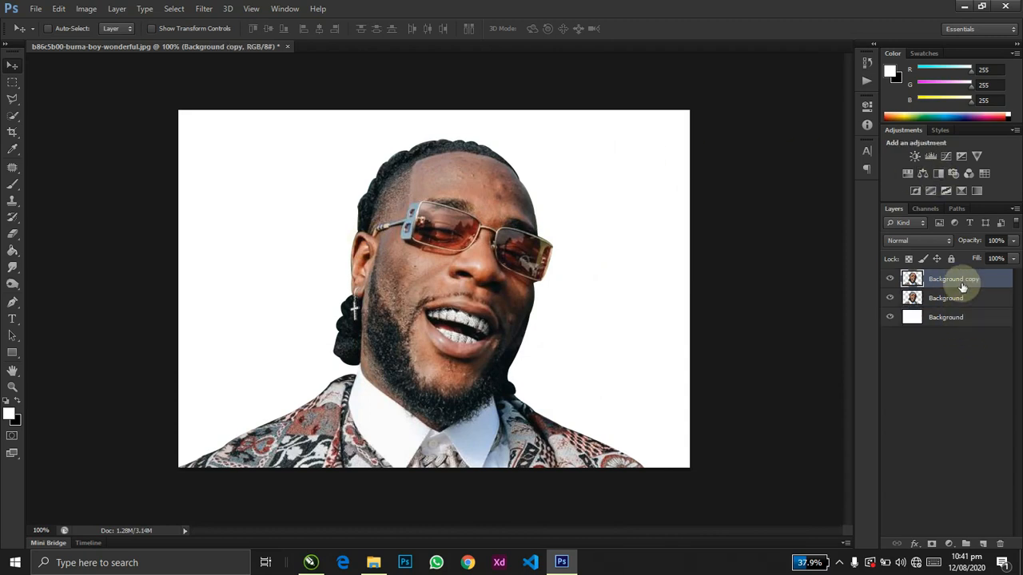
pyautogui.hotkey('ctrl', 'j')
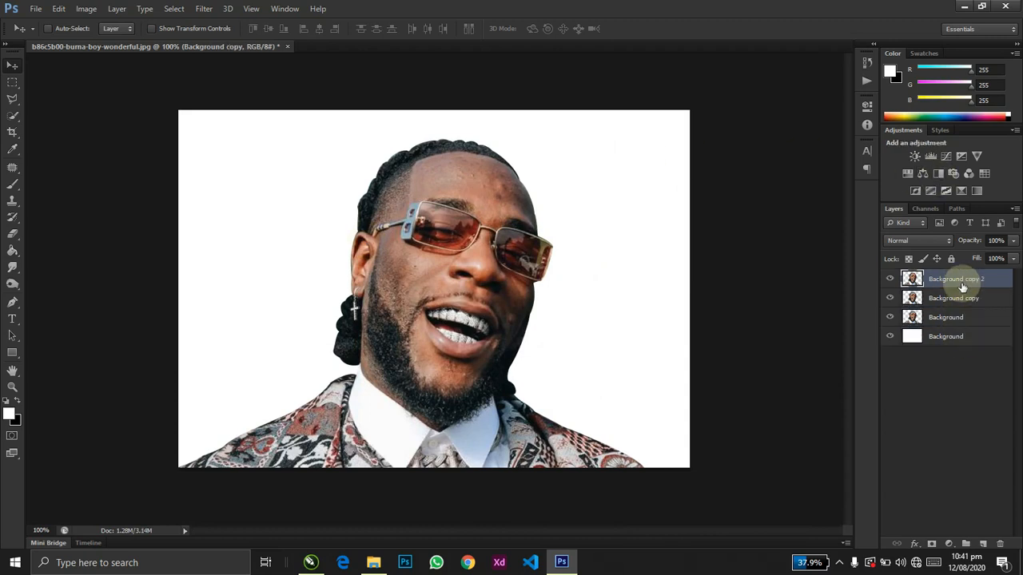
pyautogui.click(899, 241)
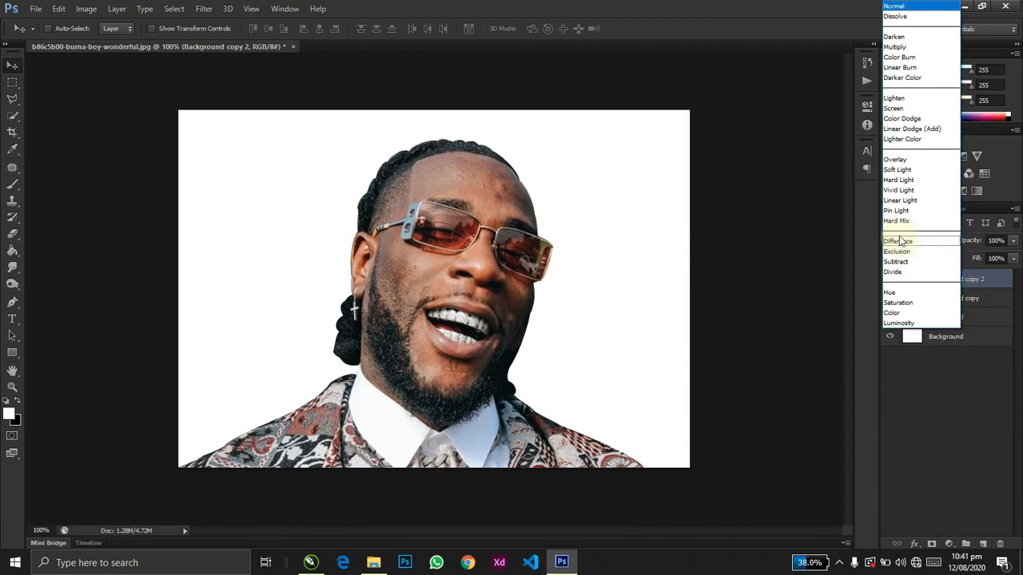
pyautogui.click(905, 192)
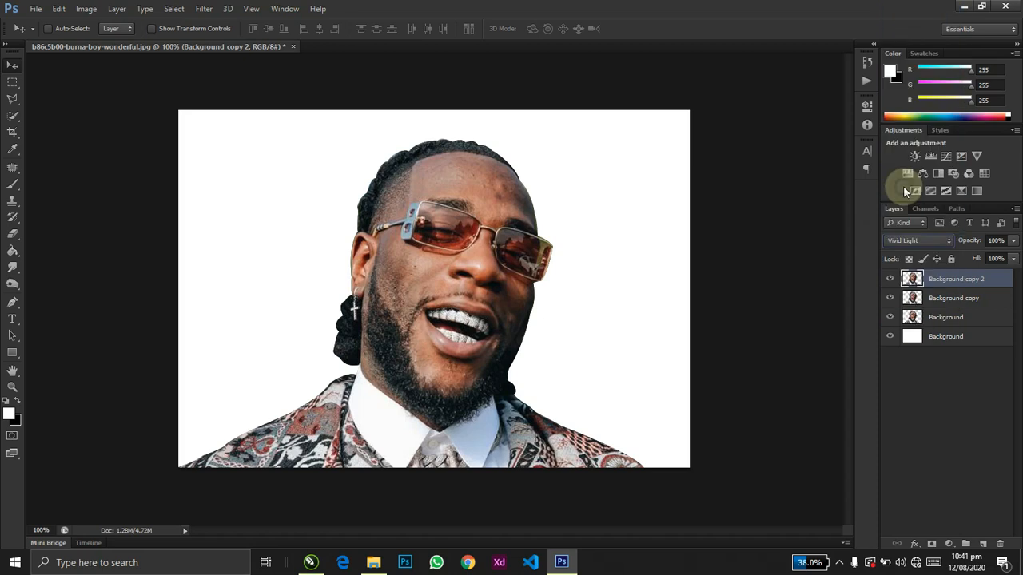
# - Apply a High Pass filter with a small radius to the Vivid Light layer, Background copy 2
pyautogui.click(214, 10)
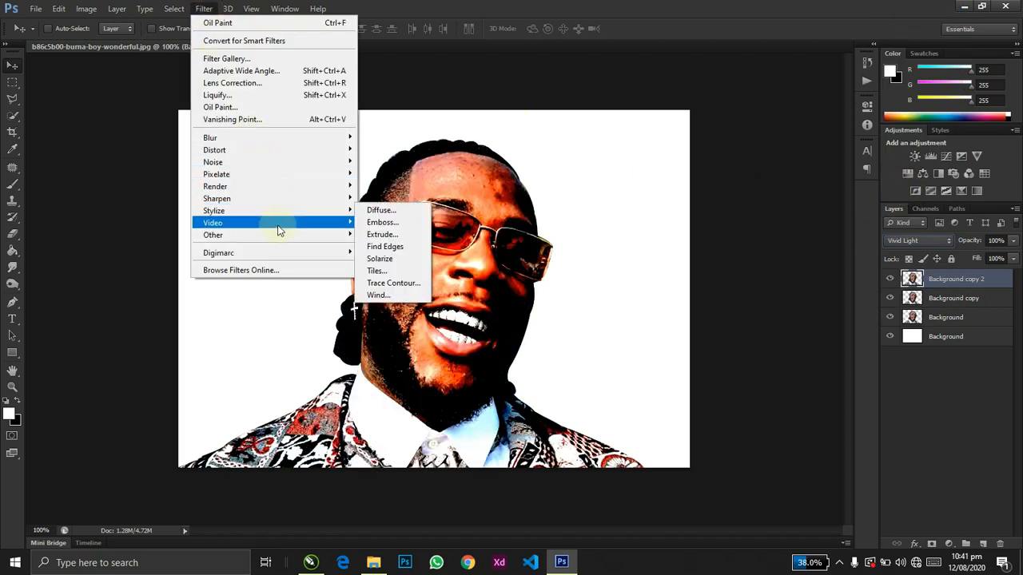
pyautogui.moveTo(276, 233)
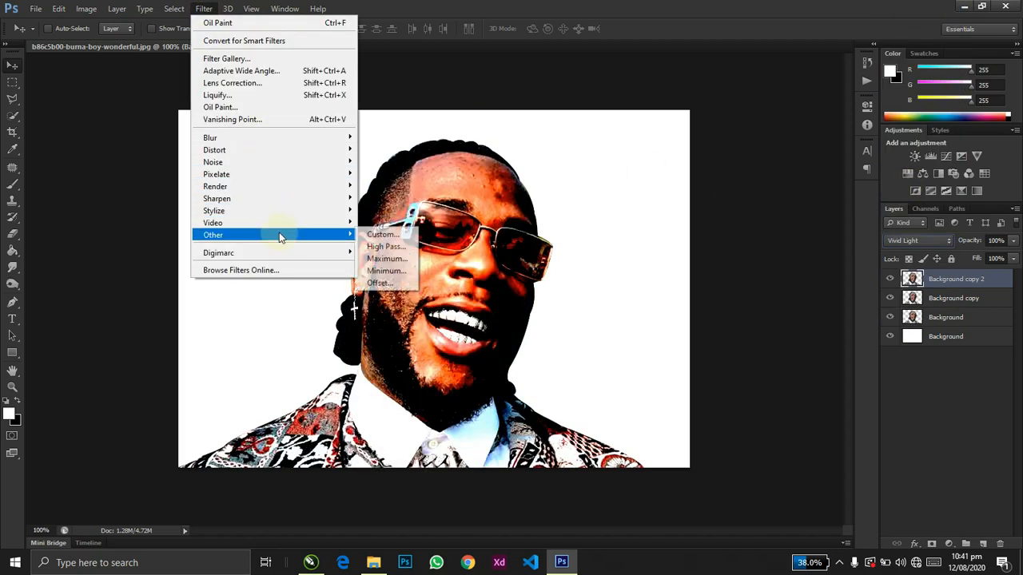
pyautogui.click(383, 246)
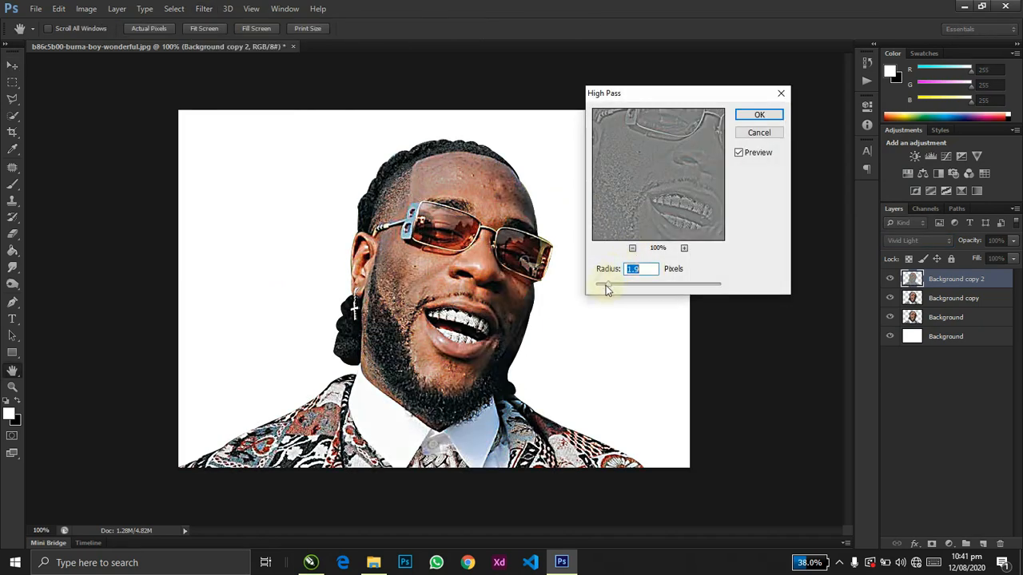
pyautogui.moveTo(607, 285); pyautogui.dragTo(610, 290)
pyautogui.moveTo(612, 285); pyautogui.dragTo(615, 286)
pyautogui.click(738, 115)
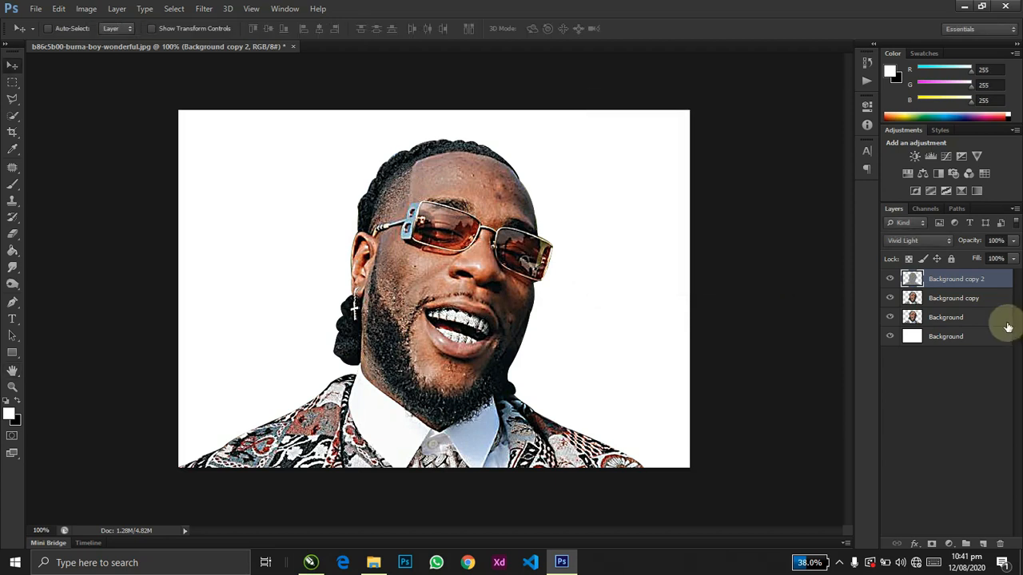
# - Merge Background copy 2 with Background copy, and duplicate the merged layer
pyautogui.keyDown('shift'); pyautogui.click(973, 298); pyautogui.keyUp('shift')
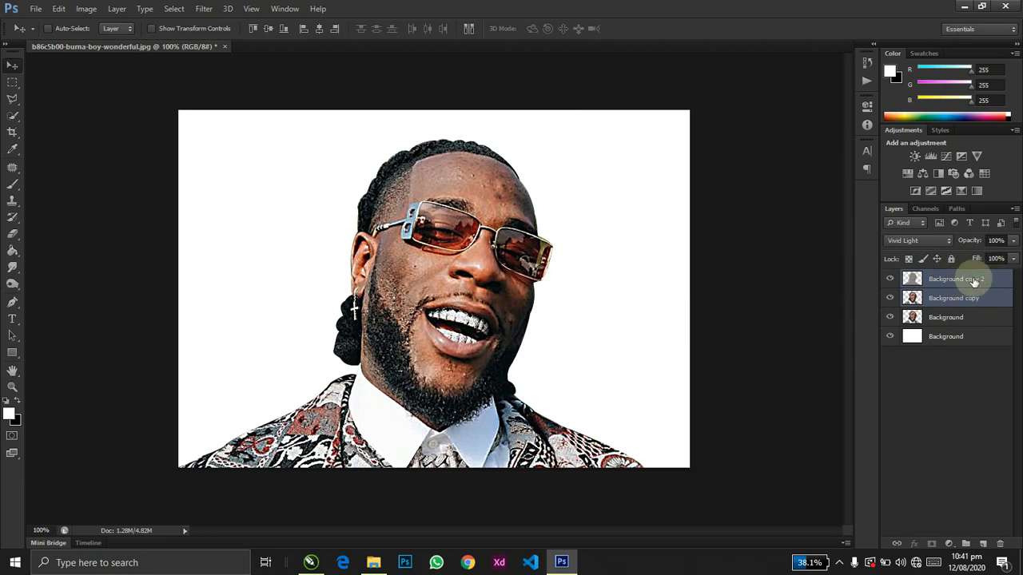
pyautogui.hotkey('ctrl', 'e')
pyautogui.hotkey('ctrl', 'z')
pyautogui.rightClick(970, 279)
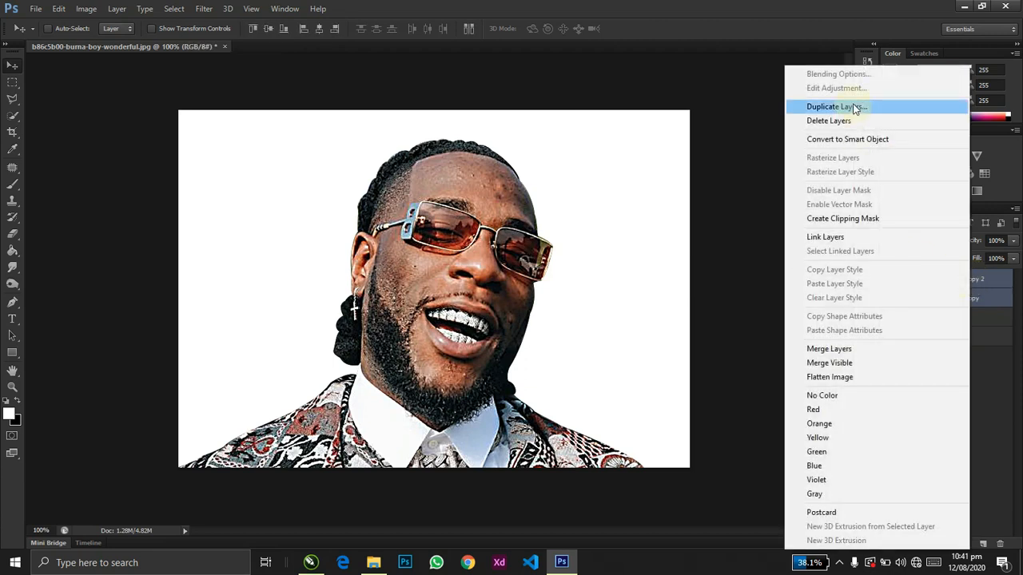
pyautogui.click(860, 350)
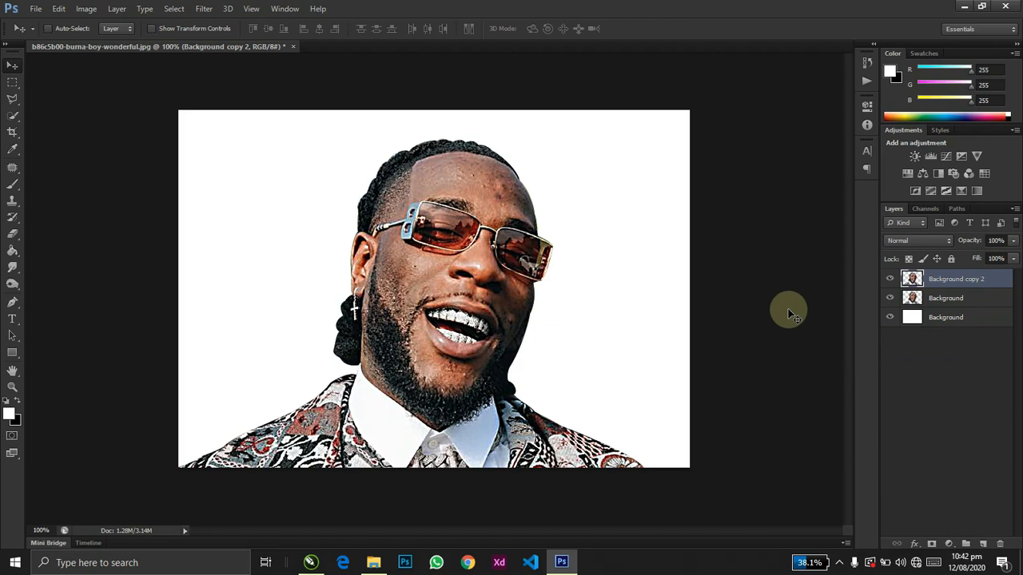
pyautogui.hotkey('ctrl', 'j')
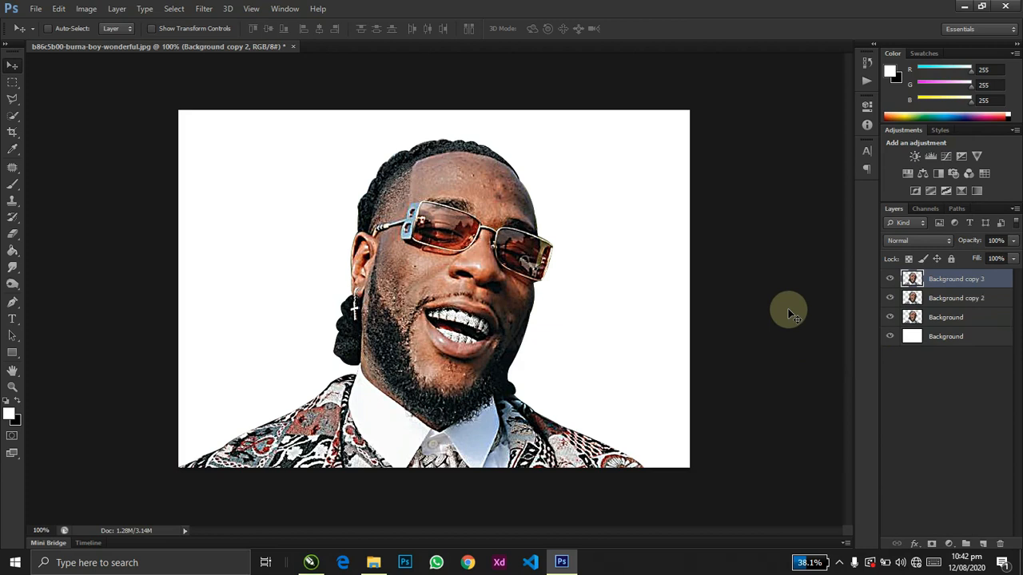
# - Start a Pen path at the ear end of the glasses' arm and trace it along the top edge of the nearest lens
pyautogui.press('z')
pyautogui.moveTo(448, 214); pyautogui.dragTo(491, 253)
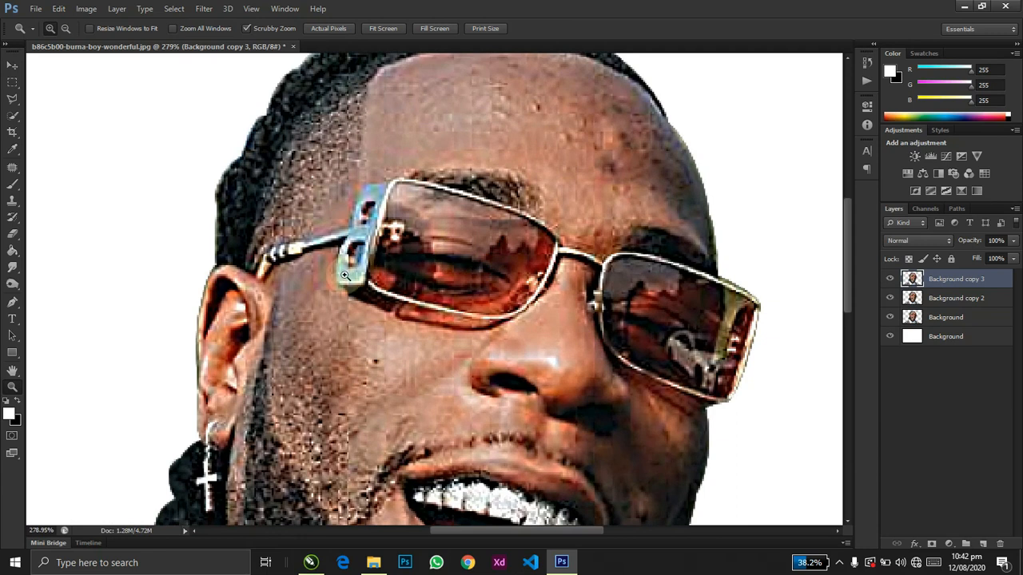
pyautogui.press('p')
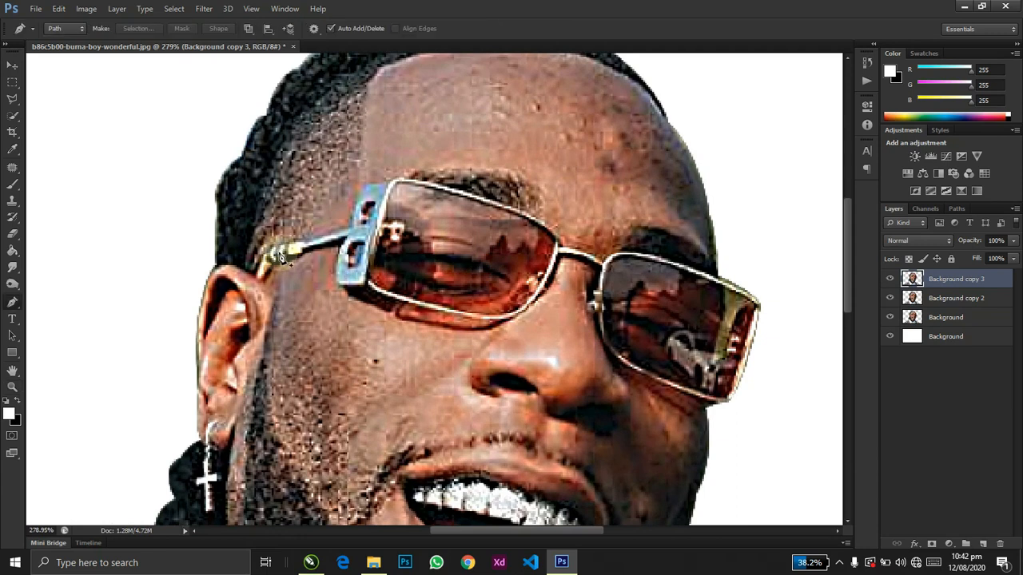
pyautogui.click(263, 279)
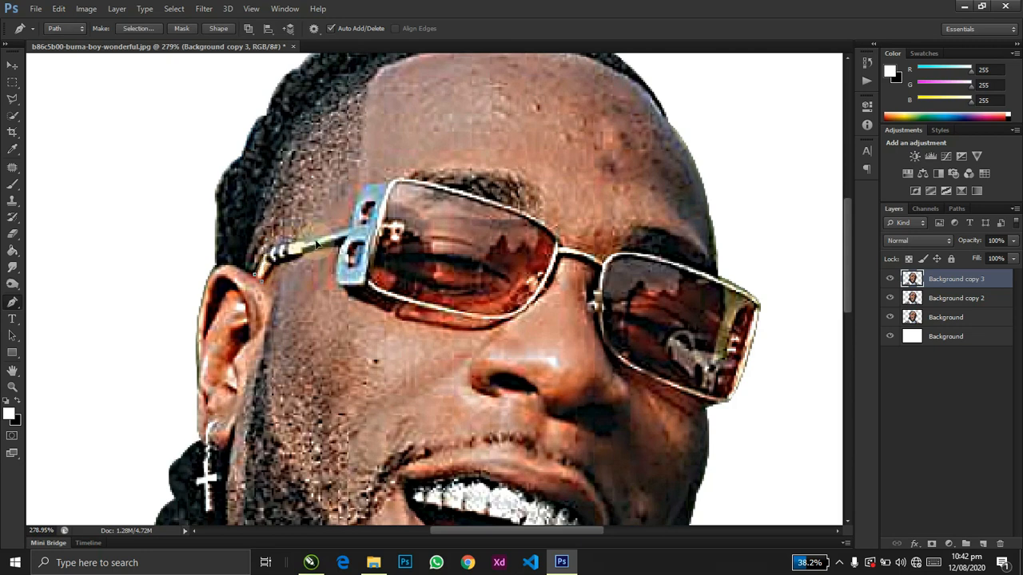
pyautogui.click(365, 181)
pyautogui.click(380, 181)
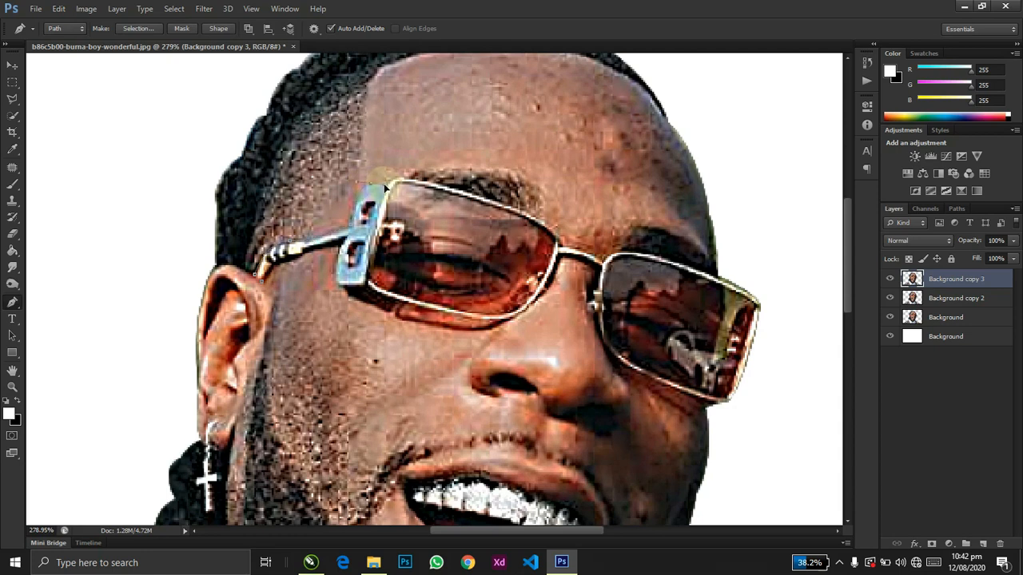
pyautogui.click(410, 182)
pyautogui.click(431, 186)
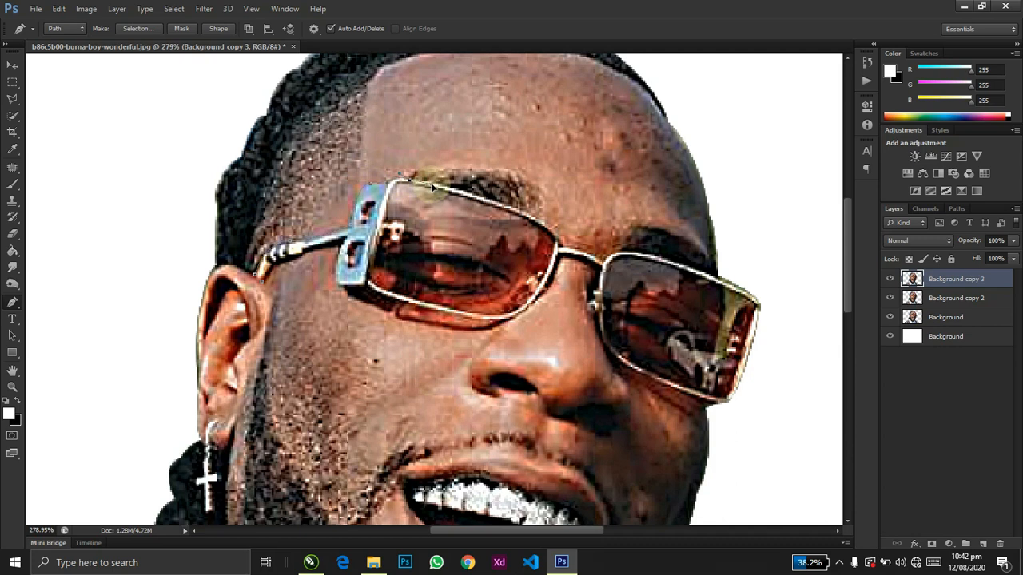
pyautogui.click(487, 201)
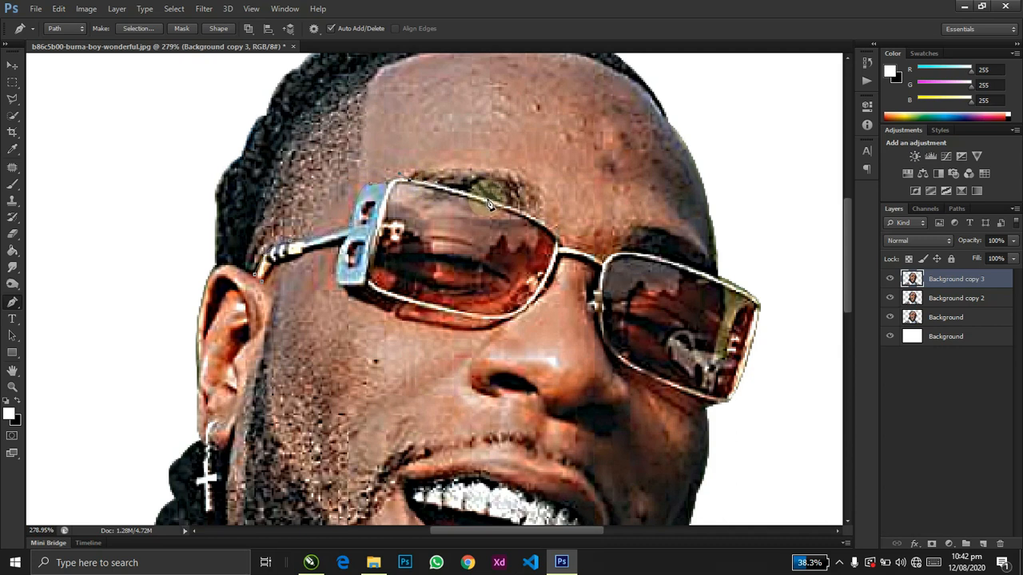
# - Continue the path over the nose bridge and the other lens's top edge, looping through the white area around its outer end
pyautogui.click(563, 257)
pyautogui.click(567, 268)
pyautogui.click(603, 268)
pyautogui.click(612, 253)
pyautogui.click(640, 253)
pyautogui.click(710, 285)
pyautogui.click(728, 262)
pyautogui.click(778, 264)
pyautogui.click(790, 338)
pyautogui.moveTo(785, 403); pyautogui.dragTo(785, 409)
pyautogui.click(729, 420)
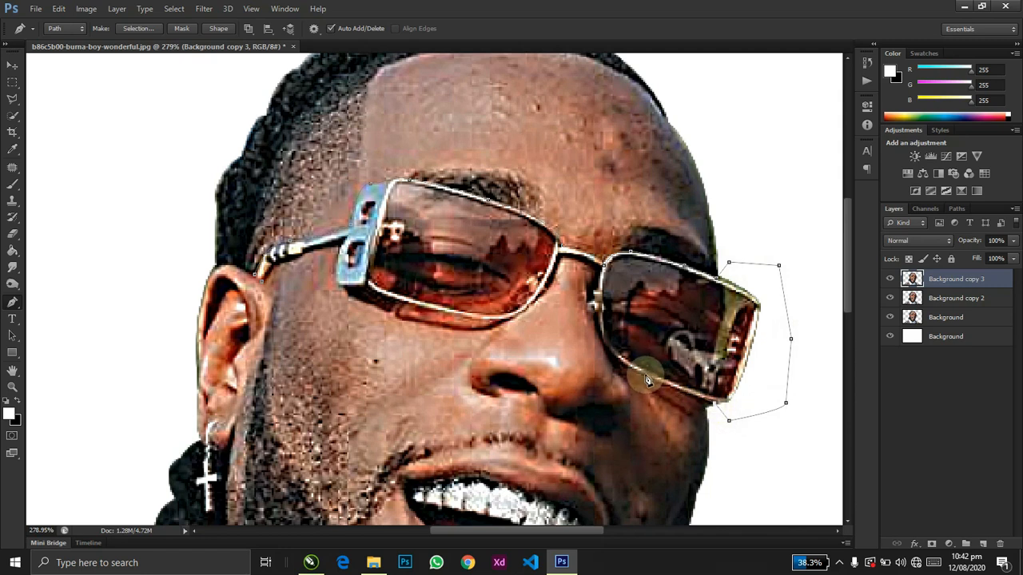
# - Trace the lower edges of both lenses and the bridge back to the ear and close the glasses path
pyautogui.click(608, 360)
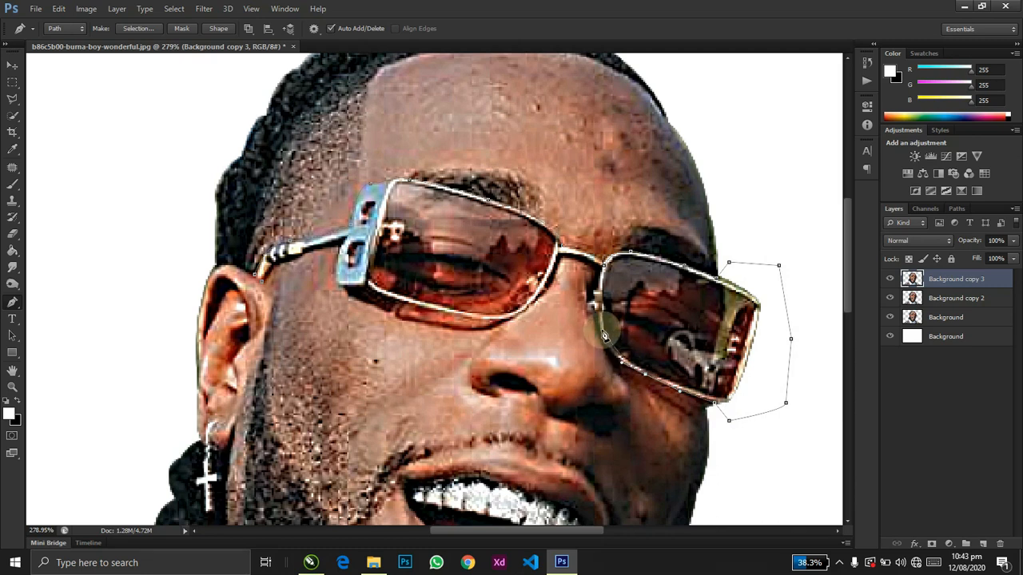
pyautogui.moveTo(598, 328); pyautogui.dragTo(589, 301)
pyautogui.keyDown('alt'); pyautogui.click(599, 326); pyautogui.keyUp('alt')
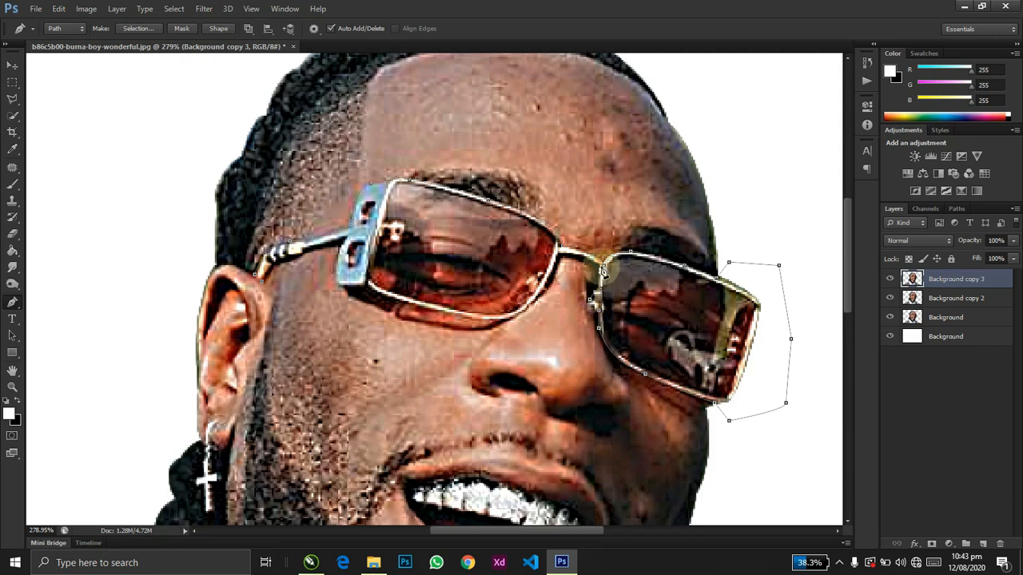
pyautogui.moveTo(549, 255); pyautogui.dragTo(521, 255)
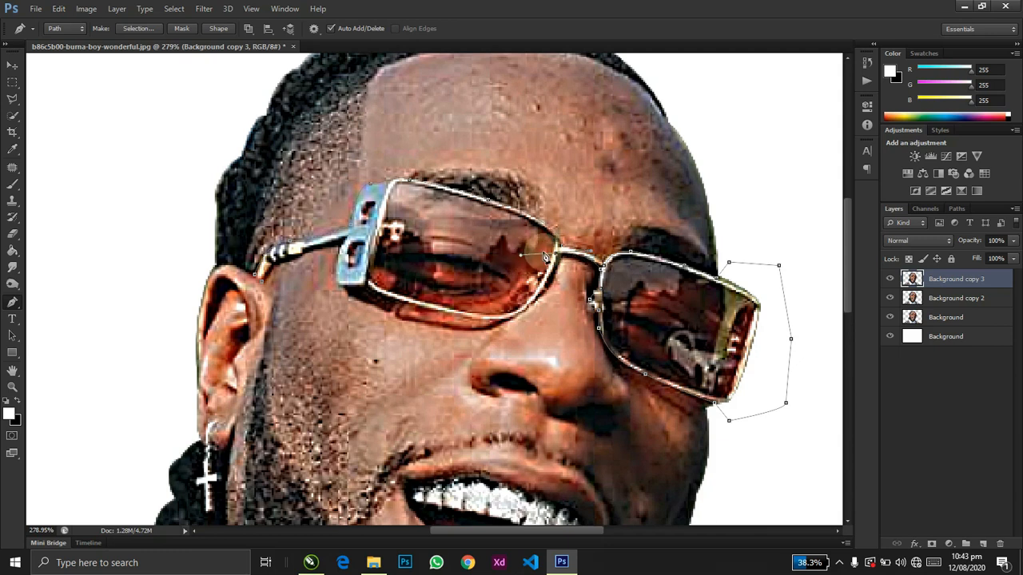
pyautogui.click(518, 318)
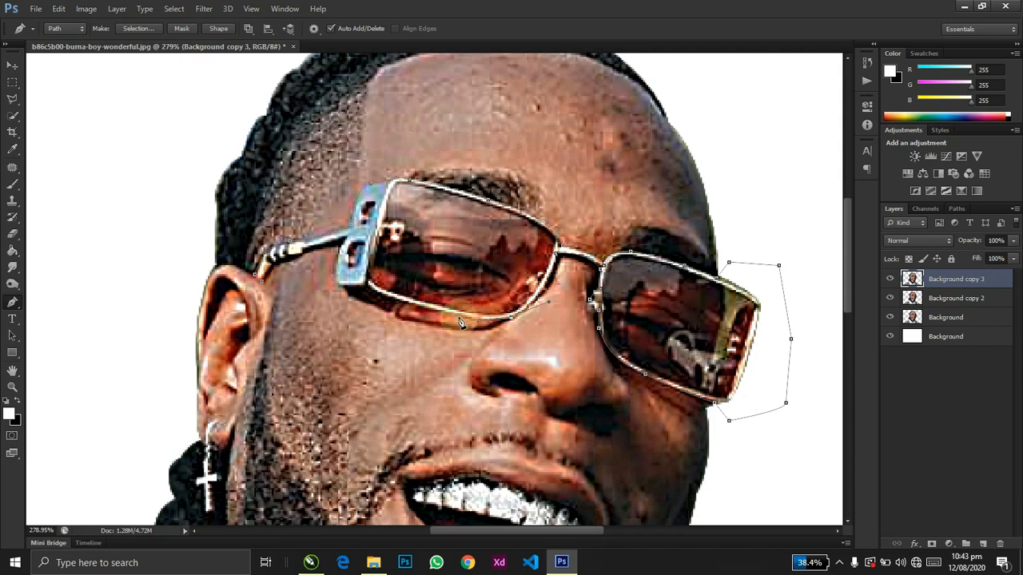
pyautogui.click(370, 296)
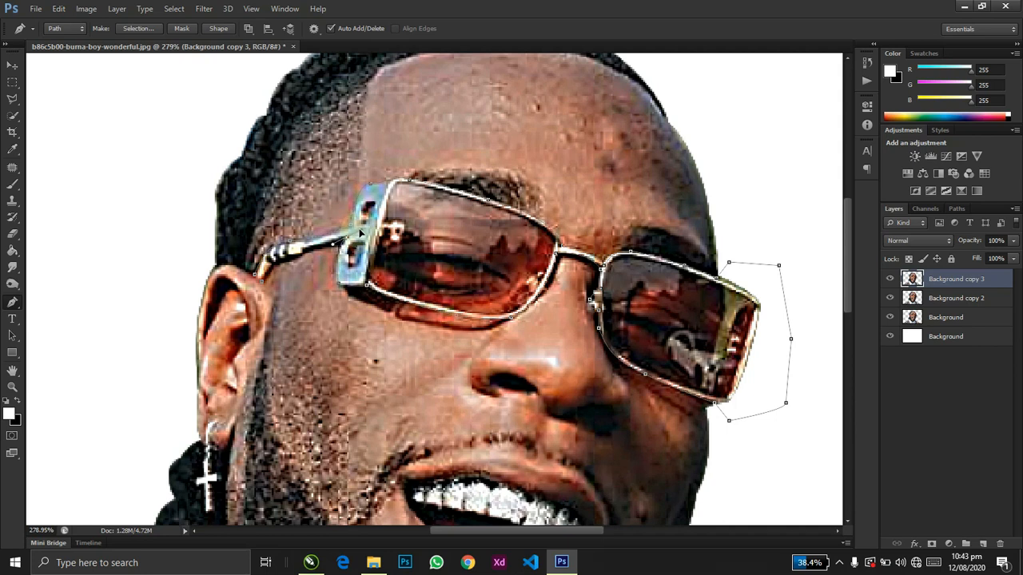
pyautogui.click(266, 286)
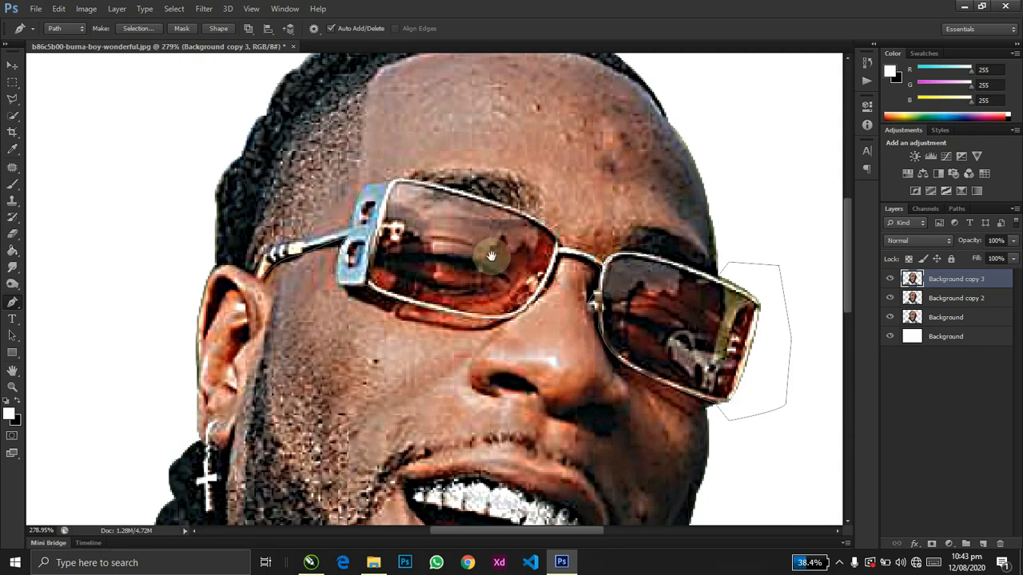
# - Make a selection from the glasses path and copy the selected area onto a new layer
pyautogui.moveTo(491, 256); pyautogui.dragTo(385, 264)
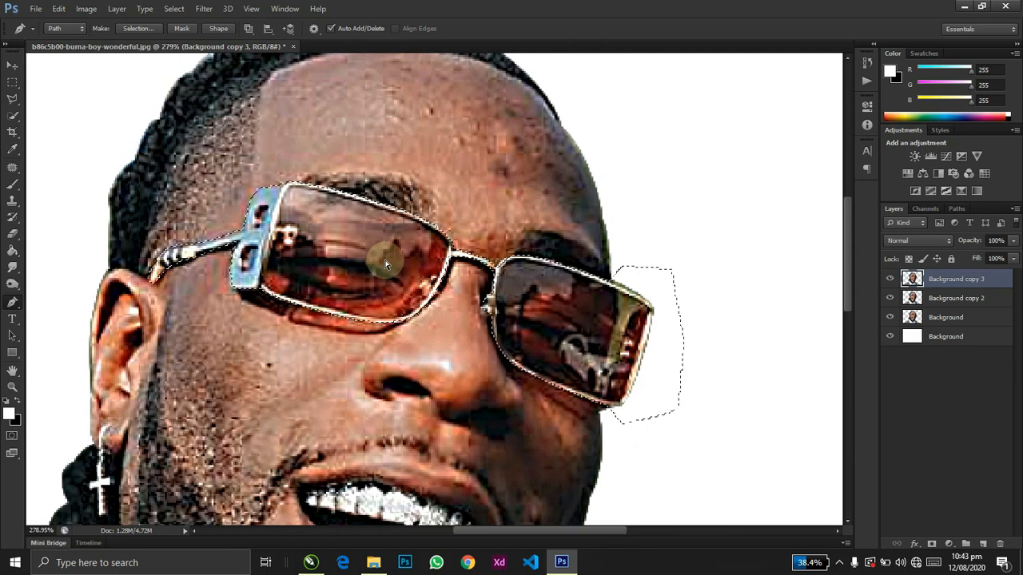
pyautogui.rightClick(385, 264)
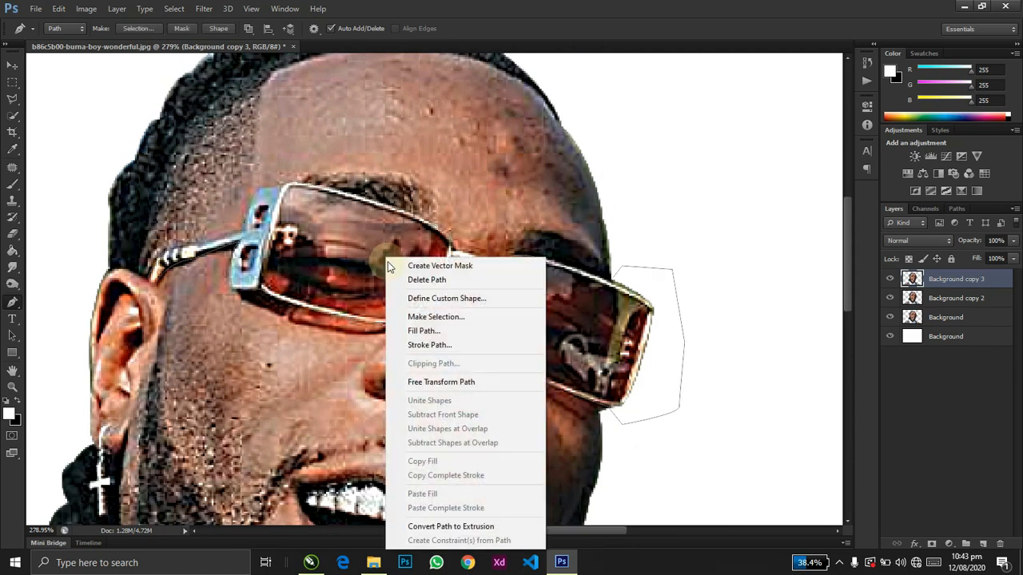
pyautogui.click(426, 317)
pyautogui.press('Return')
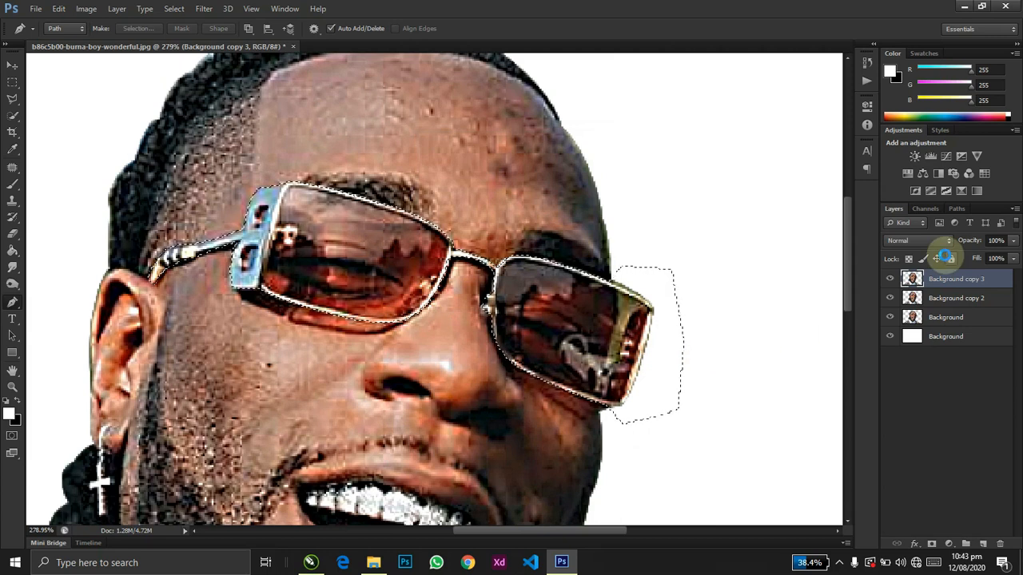
pyautogui.hotkey('ctrl', 'j')
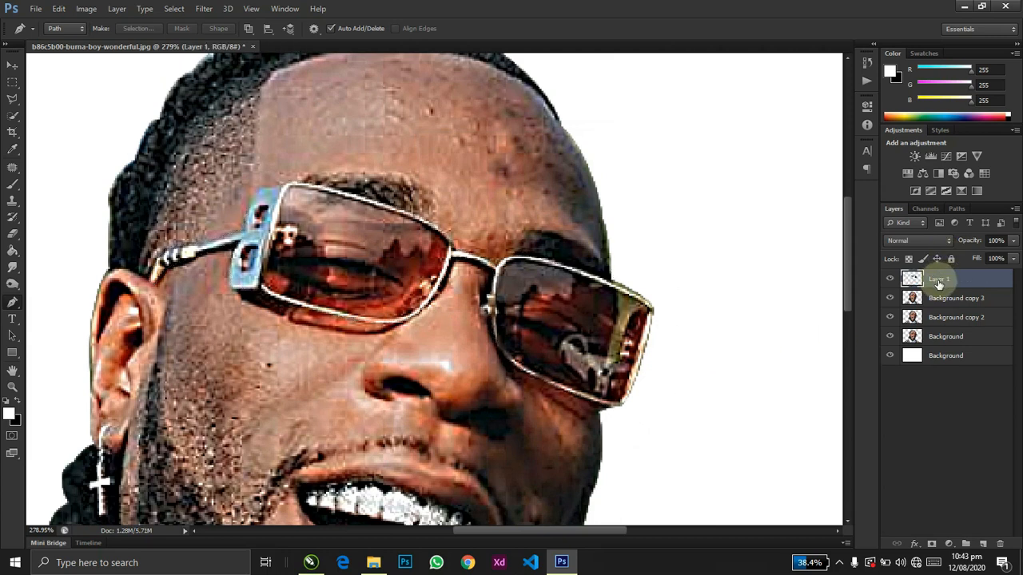
# - Rename the new layer as Glasses
pyautogui.doubleClick(938, 280)
pyautogui.write('Glasses')
pyautogui.press('Return')
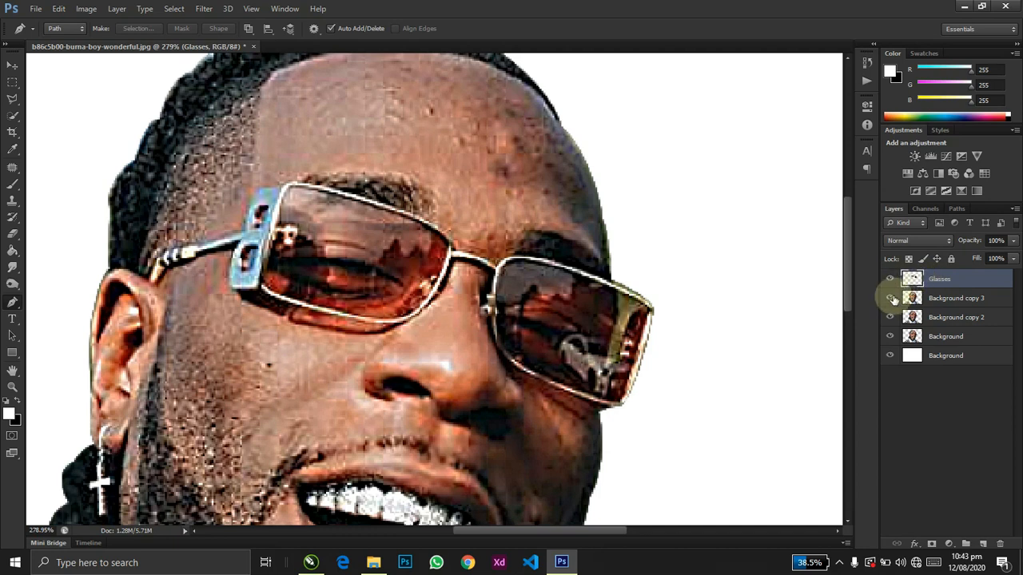
# - Hide Background copy 2 and the portrait layer Background, keeping Background copy 3 shown
pyautogui.moveTo(893, 298)
pyautogui.mouseDown()
pyautogui.moveTo(888, 351)
pyautogui.moveTo(897, 303)
pyautogui.mouseUp()
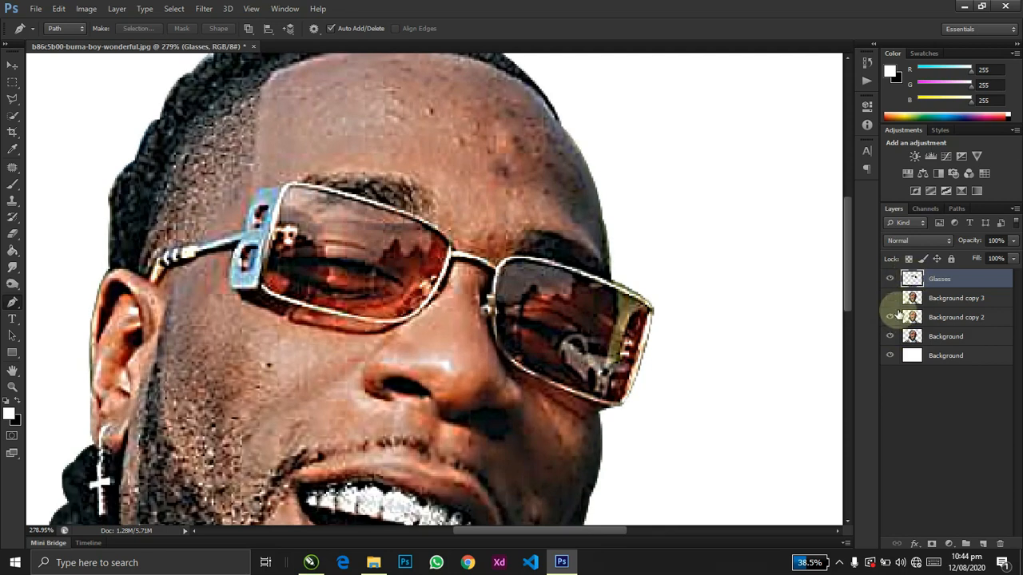
pyautogui.click(892, 318)
pyautogui.click(890, 336)
pyautogui.click(890, 298)
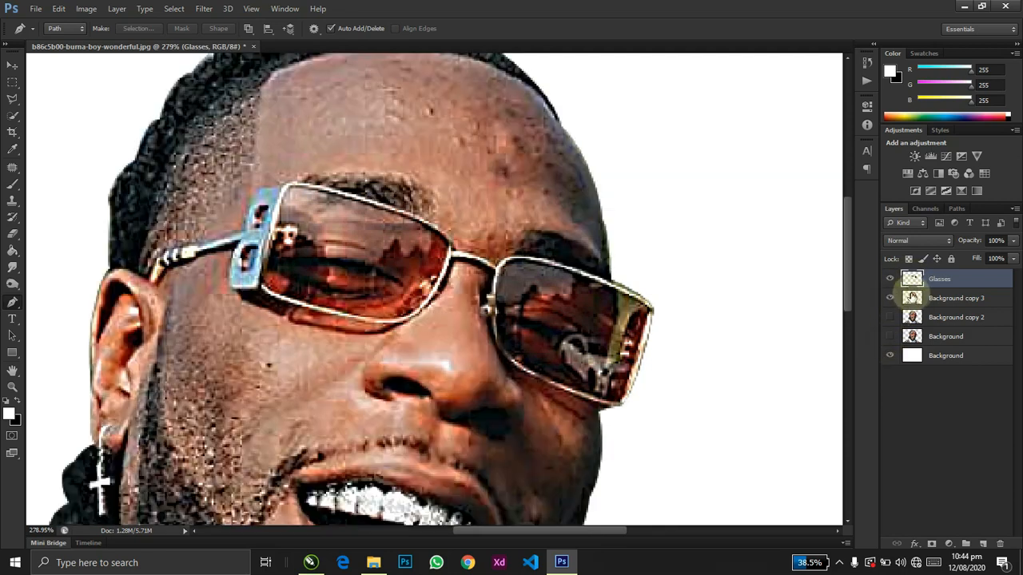
# - Delete the glasses area from Background copy 3 and hide the Glasses layer
pyautogui.click(913, 297)
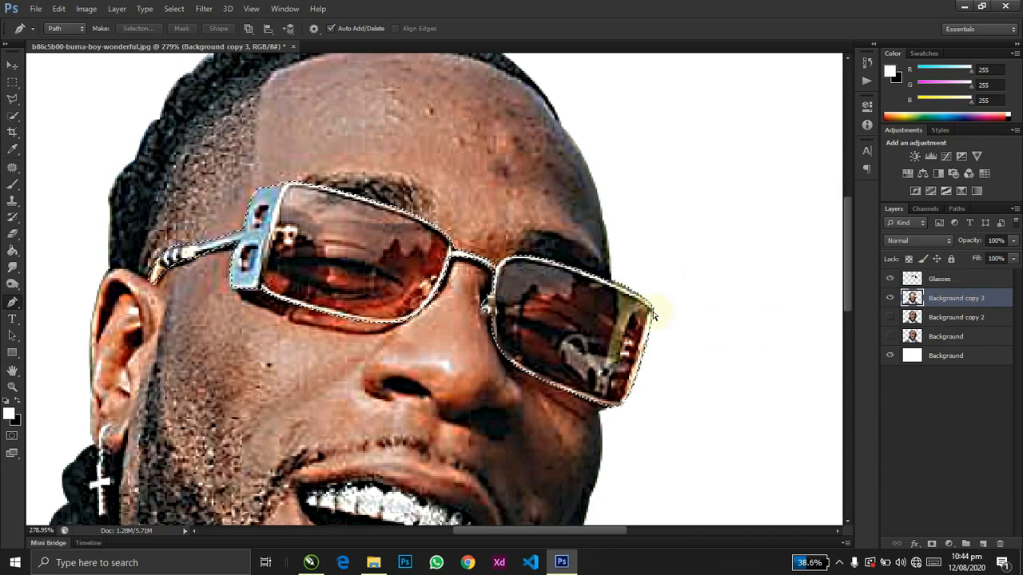
pyautogui.click(889, 279)
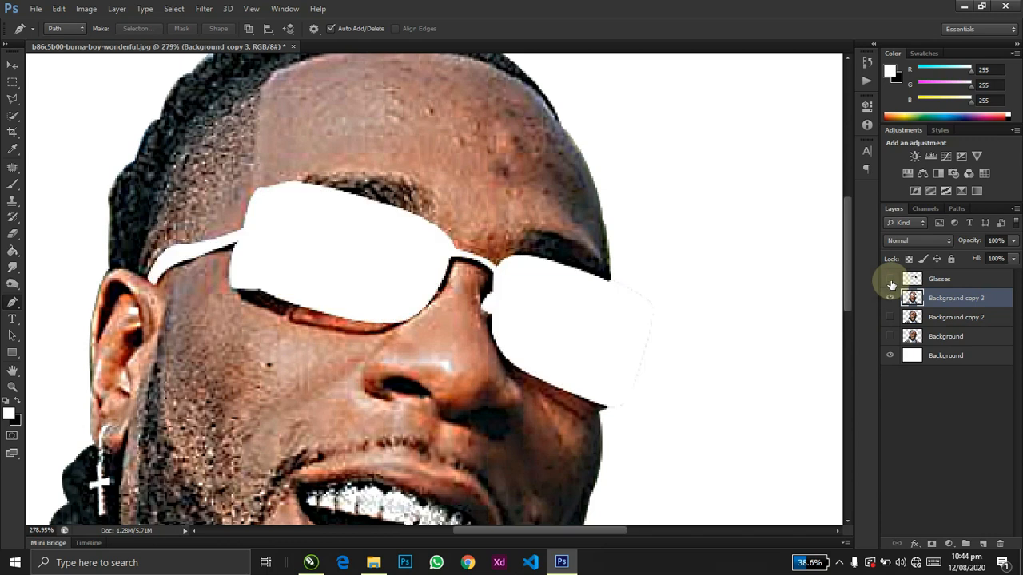
pyautogui.scroll(-4, 647, 291)
pyautogui.scroll(3, 647, 292)
pyautogui.scroll(-3, 647, 291)
pyautogui.scroll(3, 647, 292)
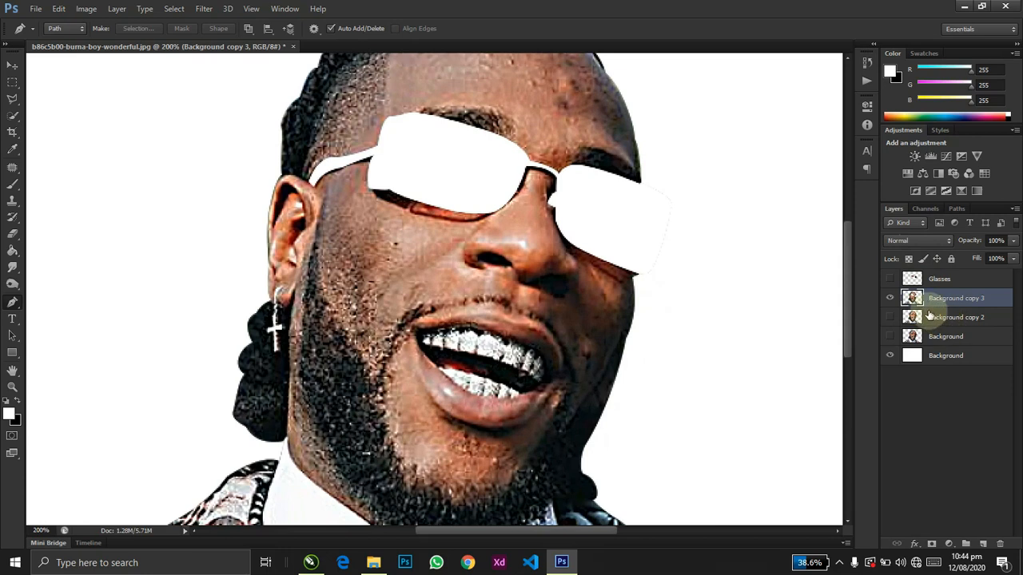
# - Show Background copy 2 again and clip Background copy 3 to it with a clipping mask
pyautogui.click(889, 317)
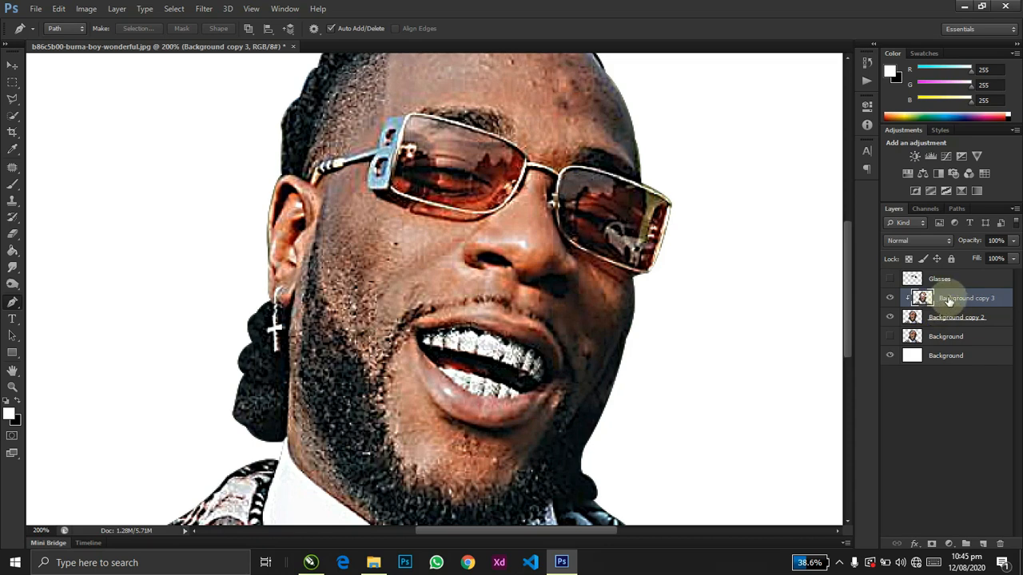
pyautogui.rightClick(947, 297)
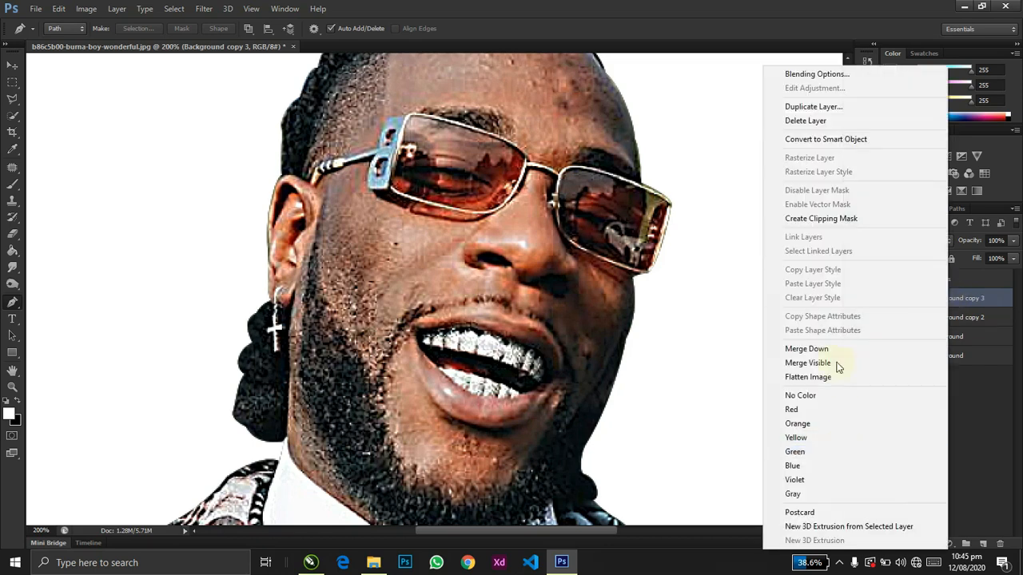
pyautogui.click(821, 223)
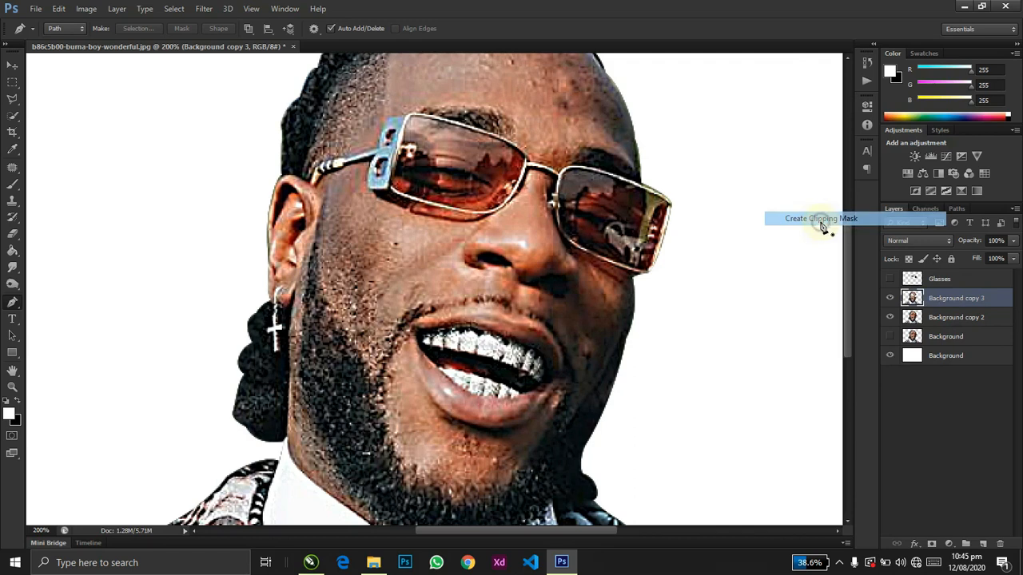
pyautogui.moveTo(589, 293); pyautogui.dragTo(559, 354)
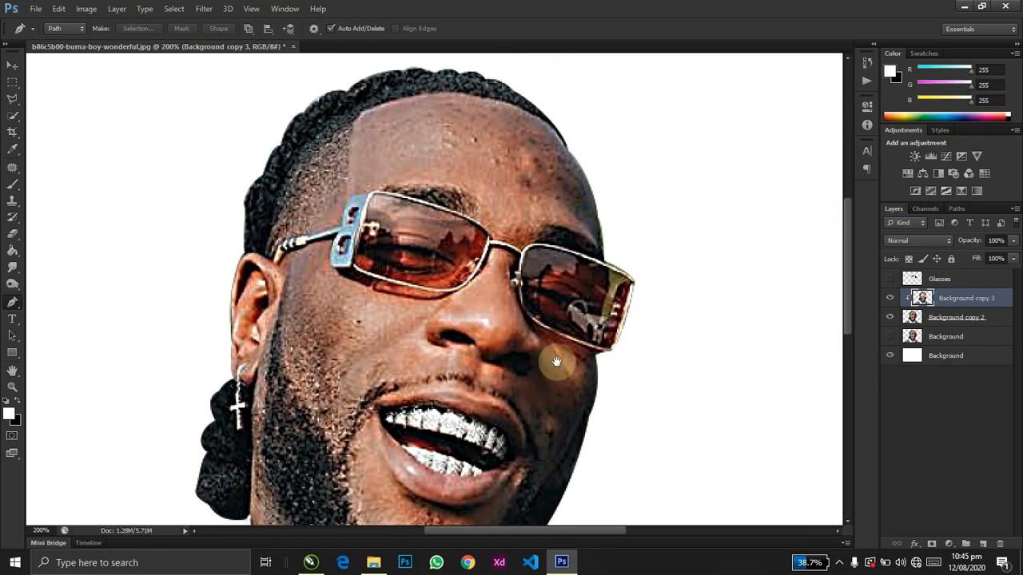
# - Smooth the forehead skin on Background copy 3 with the Smudge tool at 30% strength, blending away spots and texture
pyautogui.hotkey('ctrl', '+')
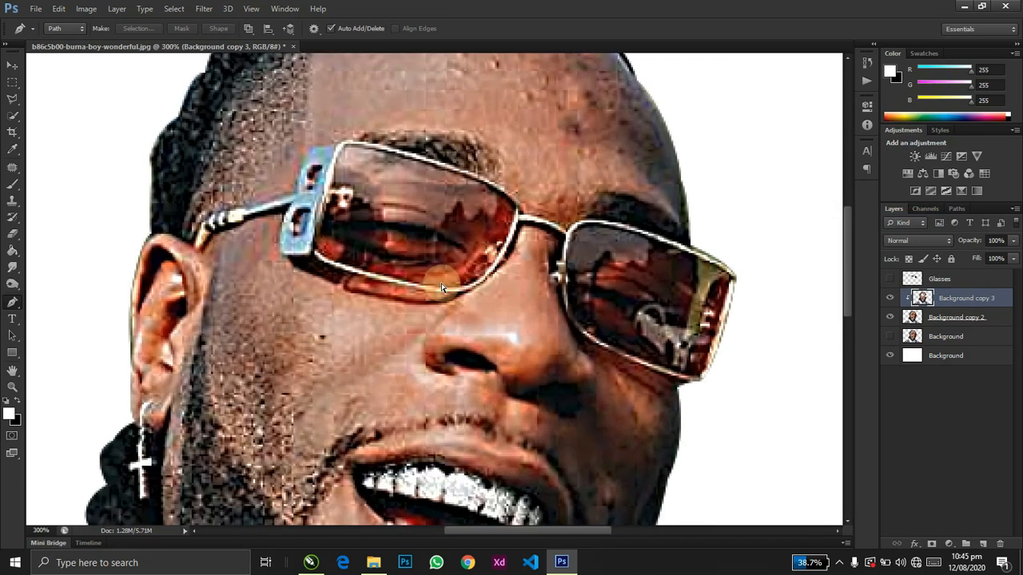
pyautogui.hotkey('ctrl', '+')
pyautogui.moveTo(441, 283); pyautogui.dragTo(402, 423)
pyautogui.moveTo(401, 184); pyautogui.dragTo(399, 258)
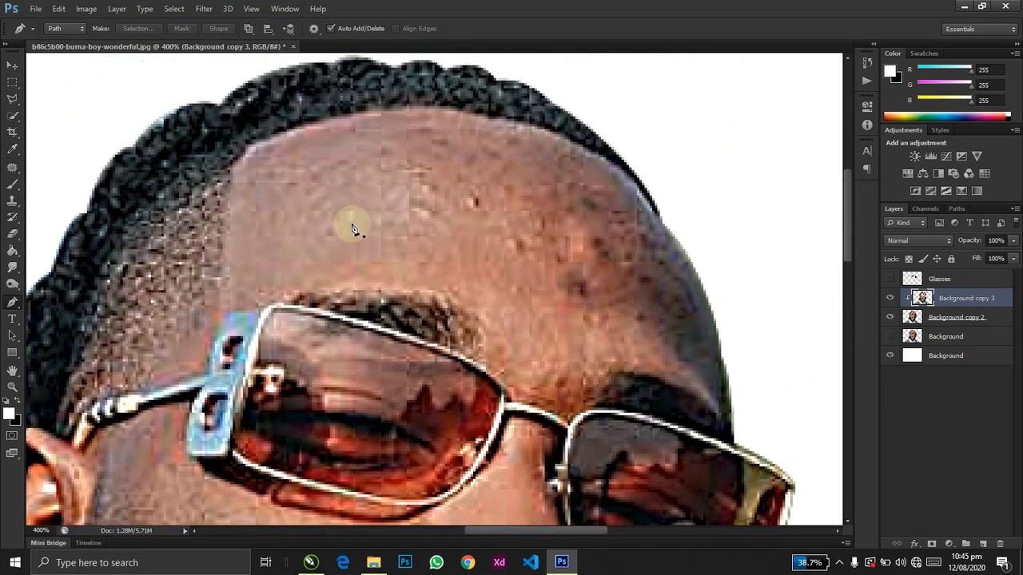
pyautogui.click(12, 271)
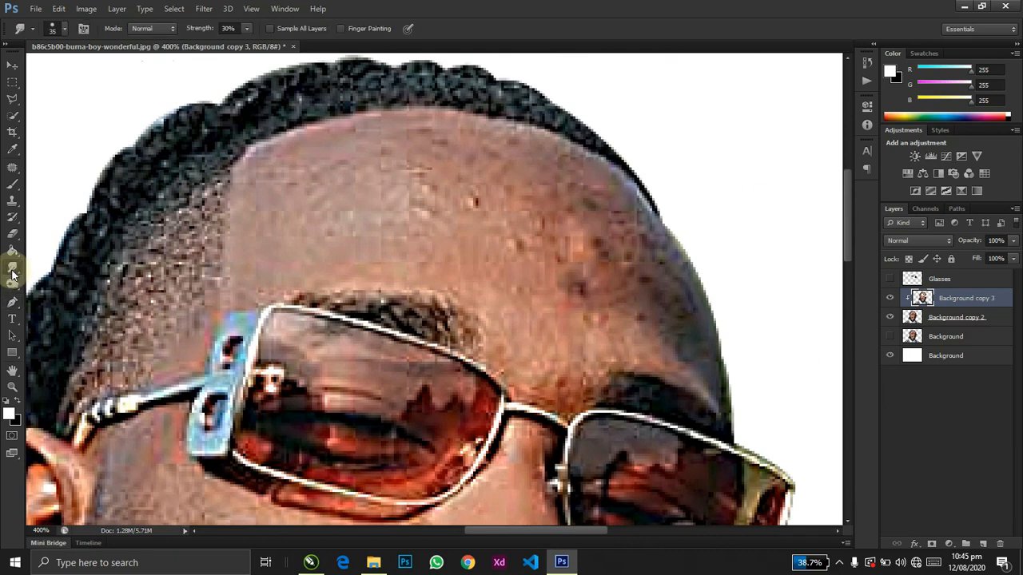
pyautogui.press('[')
pyautogui.press('[')
pyautogui.press('[')
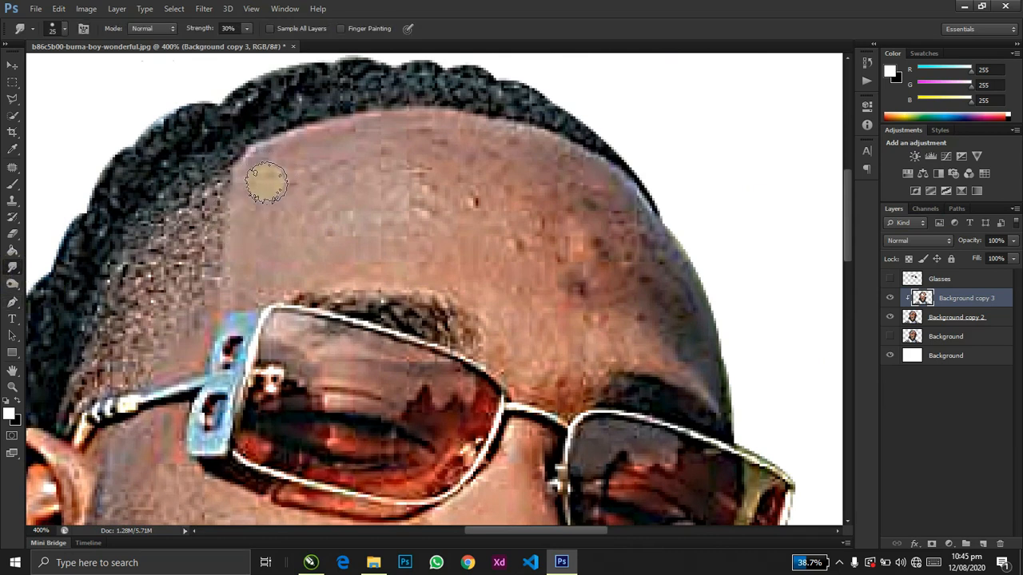
pyautogui.moveTo(266, 182)
pyautogui.mouseDown()
pyautogui.moveTo(258, 167)
pyautogui.moveTo(274, 151)
pyautogui.moveTo(338, 119)
pyautogui.moveTo(355, 125)
pyautogui.mouseUp()
pyautogui.moveTo(304, 146)
pyautogui.mouseDown()
pyautogui.moveTo(253, 157)
pyautogui.moveTo(249, 270)
pyautogui.moveTo(297, 159)
pyautogui.moveTo(282, 177)
pyautogui.moveTo(306, 179)
pyautogui.moveTo(343, 158)
pyautogui.moveTo(252, 209)
pyautogui.moveTo(253, 189)
pyautogui.moveTo(249, 230)
pyautogui.moveTo(266, 202)
pyautogui.moveTo(332, 163)
pyautogui.moveTo(337, 148)
pyautogui.moveTo(416, 125)
pyautogui.moveTo(370, 132)
pyautogui.moveTo(332, 147)
pyautogui.moveTo(423, 120)
pyautogui.moveTo(570, 135)
pyautogui.moveTo(661, 209)
pyautogui.moveTo(466, 131)
pyautogui.moveTo(407, 127)
pyautogui.moveTo(329, 161)
pyautogui.moveTo(423, 153)
pyautogui.moveTo(364, 159)
pyautogui.moveTo(436, 163)
pyautogui.moveTo(310, 178)
pyautogui.moveTo(294, 206)
pyautogui.moveTo(326, 212)
pyautogui.moveTo(294, 229)
pyautogui.moveTo(389, 207)
pyautogui.moveTo(367, 181)
pyautogui.moveTo(445, 158)
pyautogui.moveTo(405, 153)
pyautogui.moveTo(432, 149)
pyautogui.moveTo(366, 165)
pyautogui.moveTo(320, 192)
pyautogui.moveTo(397, 182)
pyautogui.moveTo(358, 192)
pyautogui.moveTo(322, 248)
pyautogui.moveTo(424, 247)
pyautogui.moveTo(334, 258)
pyautogui.moveTo(391, 210)
pyautogui.moveTo(479, 186)
pyautogui.moveTo(369, 216)
pyautogui.moveTo(407, 171)
pyautogui.moveTo(459, 160)
pyautogui.moveTo(550, 169)
pyautogui.moveTo(548, 220)
pyautogui.moveTo(471, 255)
pyautogui.moveTo(507, 290)
pyautogui.moveTo(520, 343)
pyautogui.moveTo(539, 335)
pyautogui.moveTo(536, 299)
pyautogui.moveTo(557, 244)
pyautogui.moveTo(575, 248)
pyautogui.moveTo(566, 178)
pyautogui.moveTo(607, 203)
pyautogui.moveTo(586, 178)
pyautogui.moveTo(543, 162)
pyautogui.moveTo(570, 176)
pyautogui.moveTo(683, 291)
pyautogui.moveTo(716, 365)
pyautogui.moveTo(708, 338)
pyautogui.moveTo(633, 273)
pyautogui.moveTo(574, 274)
pyautogui.moveTo(580, 200)
pyautogui.moveTo(603, 209)
pyautogui.moveTo(632, 265)
pyautogui.moveTo(525, 167)
pyautogui.mouseUp()
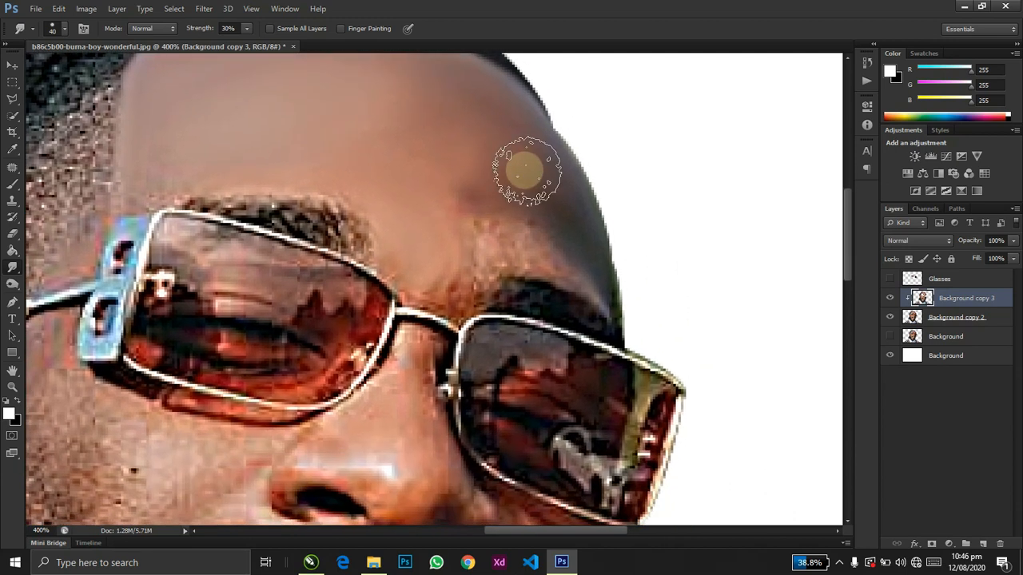
# - Smudge the skin above the eyebrow on the shaded side and refine the forehead along the hairline
pyautogui.press('[')
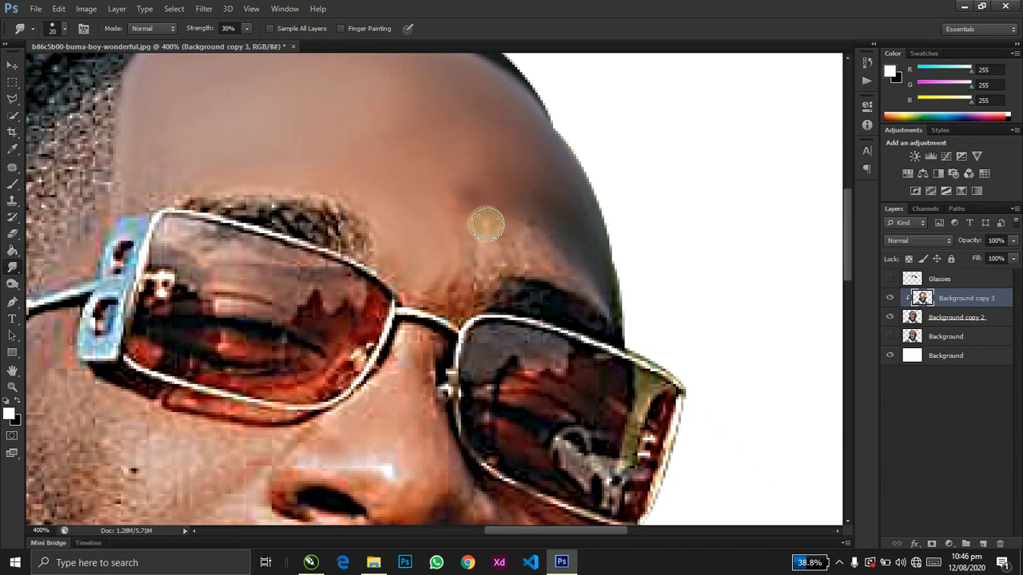
pyautogui.moveTo(483, 220)
pyautogui.mouseDown()
pyautogui.moveTo(480, 266)
pyautogui.moveTo(492, 242)
pyautogui.moveTo(473, 223)
pyautogui.moveTo(526, 236)
pyautogui.moveTo(542, 246)
pyautogui.moveTo(498, 249)
pyautogui.moveTo(546, 266)
pyautogui.mouseUp()
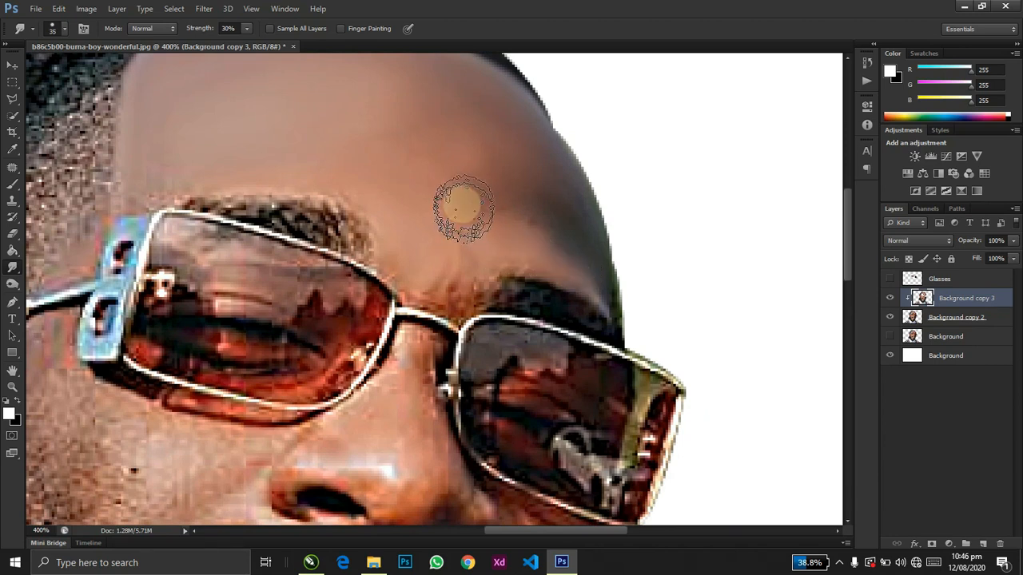
pyautogui.moveTo(383, 190)
pyautogui.mouseDown()
pyautogui.moveTo(335, 168)
pyautogui.moveTo(364, 177)
pyautogui.moveTo(223, 163)
pyautogui.moveTo(335, 171)
pyautogui.moveTo(321, 175)
pyautogui.moveTo(335, 290)
pyautogui.mouseUp()
pyautogui.press('space')
pyautogui.press('[')
pyautogui.moveTo(406, 205)
pyautogui.mouseDown()
pyautogui.moveTo(375, 192)
pyautogui.moveTo(251, 205)
pyautogui.moveTo(400, 208)
pyautogui.moveTo(273, 250)
pyautogui.mouseUp()
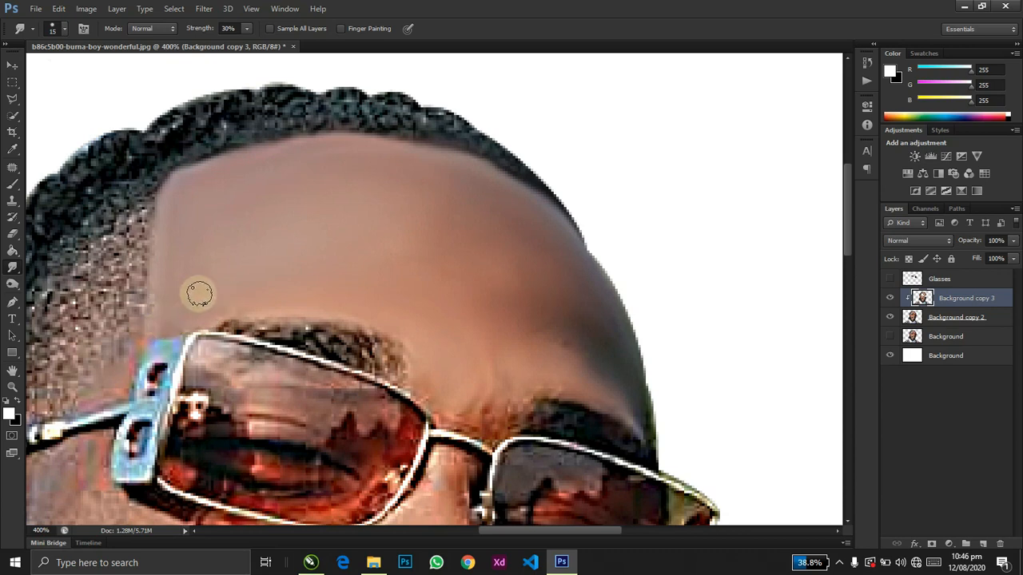
pyautogui.moveTo(171, 297); pyautogui.dragTo(276, 188)
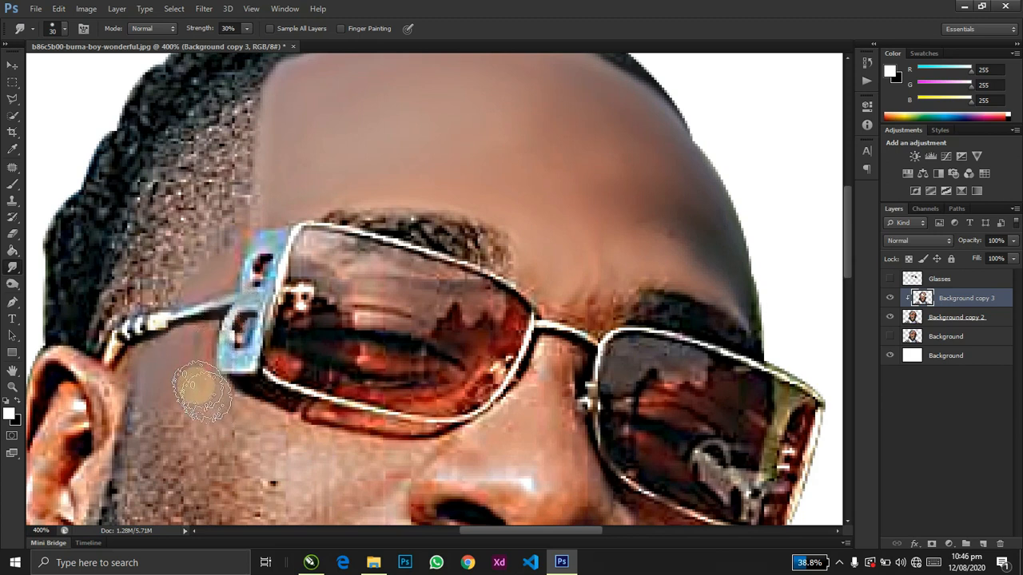
# - Smudge the skin below the glasses' arm at the temple and the nose bridge between the lenses
pyautogui.moveTo(251, 414)
pyautogui.mouseDown()
pyautogui.moveTo(233, 404)
pyautogui.moveTo(258, 409)
pyautogui.mouseUp()
pyautogui.press('space')
pyautogui.moveTo(482, 312); pyautogui.dragTo(373, 220)
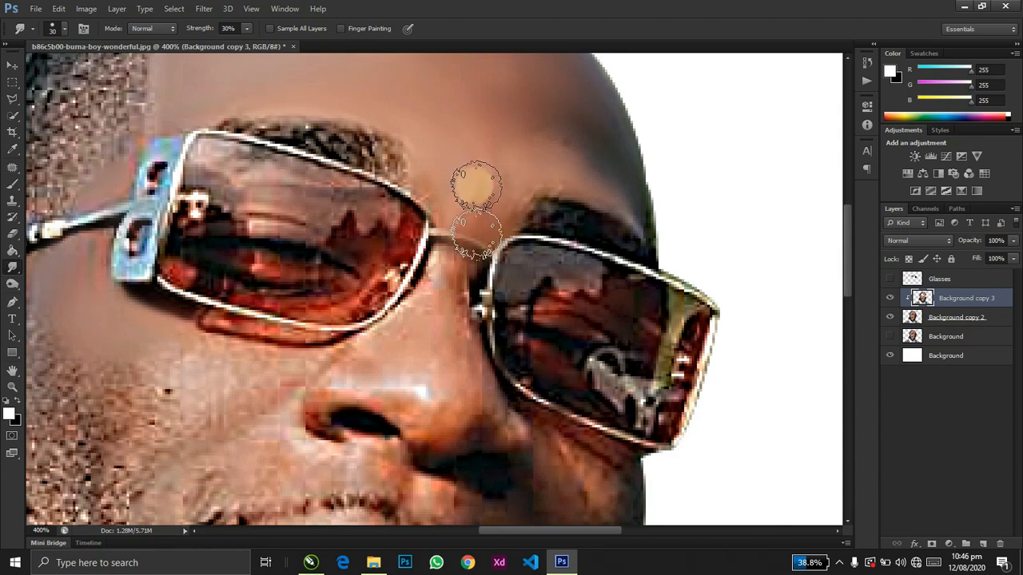
pyautogui.press('[')
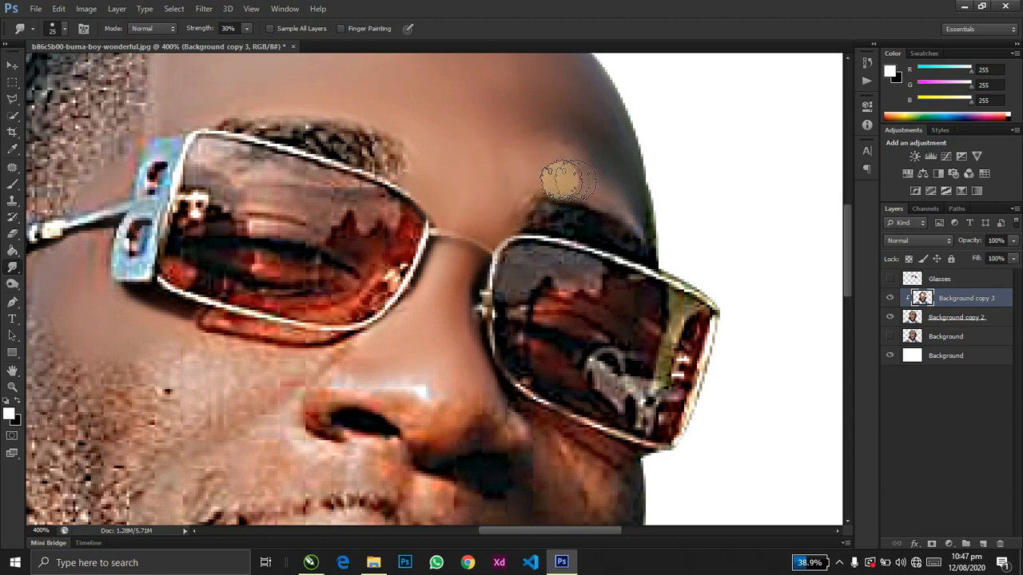
pyautogui.moveTo(503, 220)
pyautogui.mouseDown()
pyautogui.moveTo(419, 301)
pyautogui.moveTo(416, 380)
pyautogui.mouseUp()
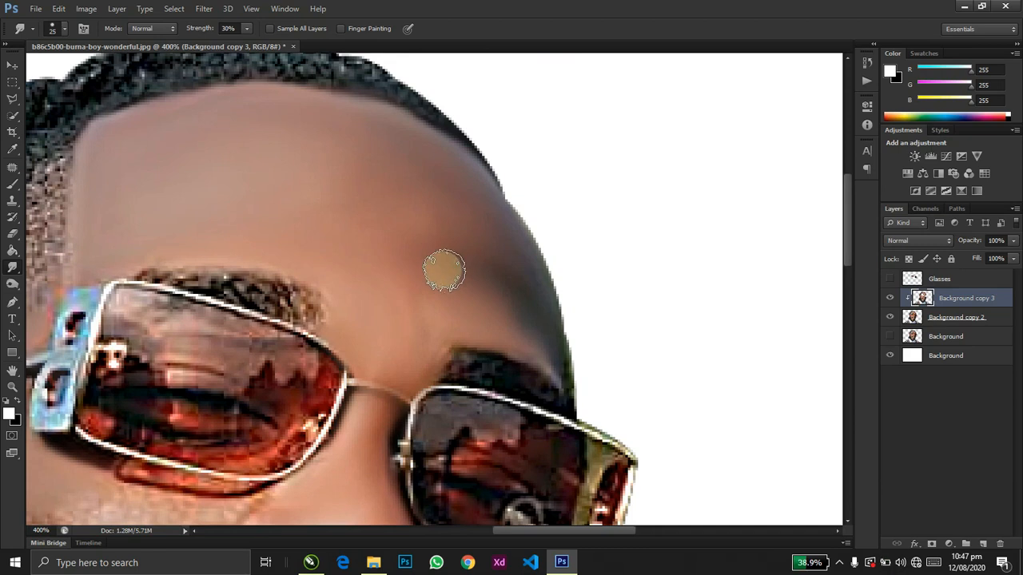
pyautogui.moveTo(444, 270); pyautogui.dragTo(642, 116)
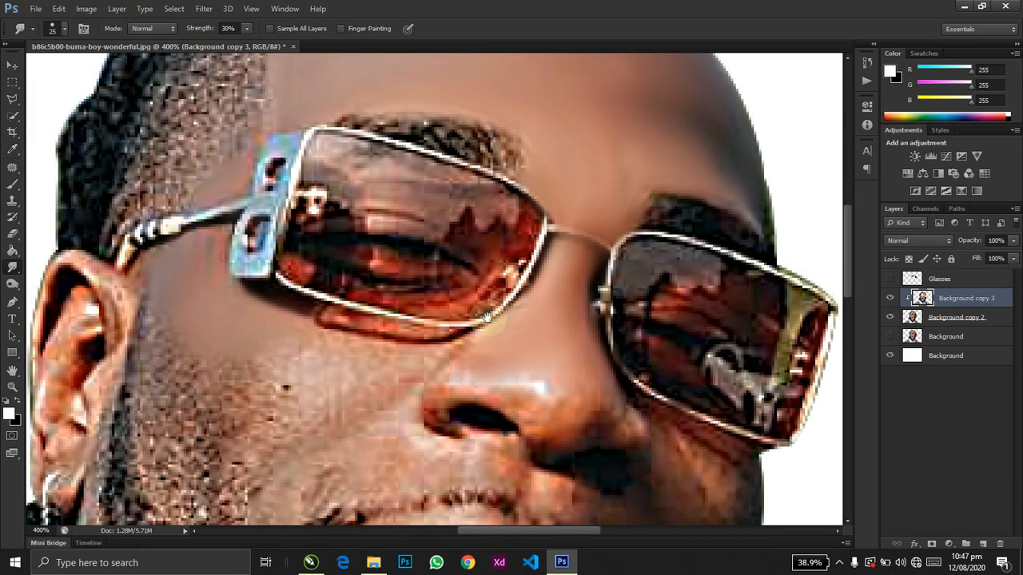
# - Smooth the cheek between the ear and the nose with smudge strokes, stopping at the beard's edge
pyautogui.moveTo(312, 352); pyautogui.dragTo(371, 209)
pyautogui.press(']')
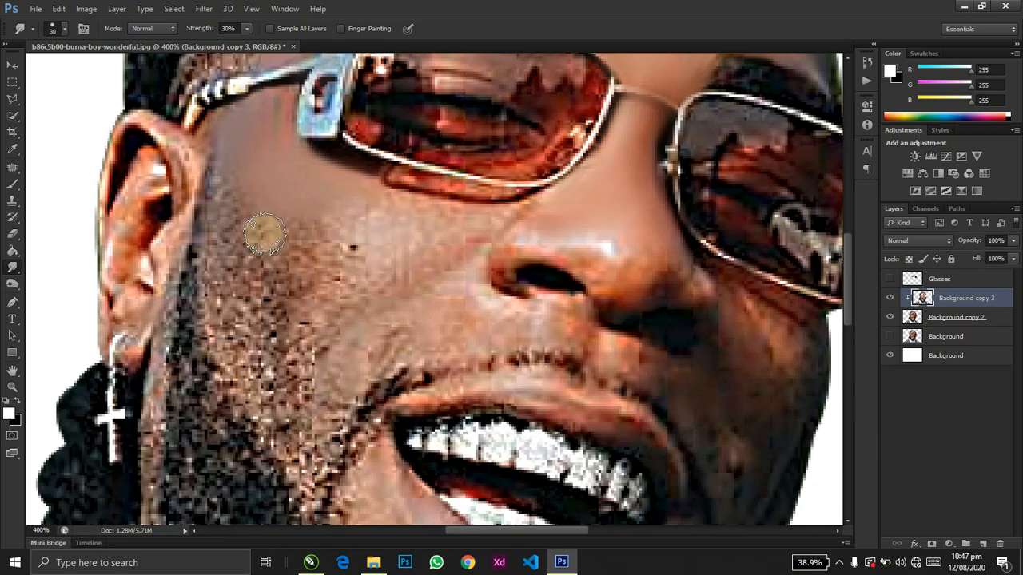
pyautogui.moveTo(266, 233)
pyautogui.mouseDown()
pyautogui.moveTo(243, 194)
pyautogui.moveTo(230, 318)
pyautogui.moveTo(249, 301)
pyautogui.moveTo(274, 360)
pyautogui.moveTo(279, 409)
pyautogui.moveTo(263, 374)
pyautogui.moveTo(264, 312)
pyautogui.moveTo(288, 254)
pyautogui.moveTo(281, 224)
pyautogui.moveTo(271, 236)
pyautogui.moveTo(279, 260)
pyautogui.moveTo(401, 223)
pyautogui.moveTo(358, 214)
pyautogui.moveTo(365, 204)
pyautogui.moveTo(338, 212)
pyautogui.moveTo(406, 214)
pyautogui.moveTo(382, 218)
pyautogui.moveTo(339, 257)
pyautogui.moveTo(370, 281)
pyautogui.moveTo(318, 334)
pyautogui.moveTo(325, 309)
pyautogui.moveTo(275, 270)
pyautogui.moveTo(285, 299)
pyautogui.moveTo(276, 256)
pyautogui.moveTo(280, 393)
pyautogui.moveTo(257, 357)
pyautogui.moveTo(250, 364)
pyautogui.moveTo(232, 187)
pyautogui.moveTo(215, 328)
pyautogui.moveTo(225, 175)
pyautogui.moveTo(238, 154)
pyautogui.moveTo(218, 109)
pyautogui.mouseUp()
pyautogui.moveTo(223, 160); pyautogui.dragTo(90, 188)
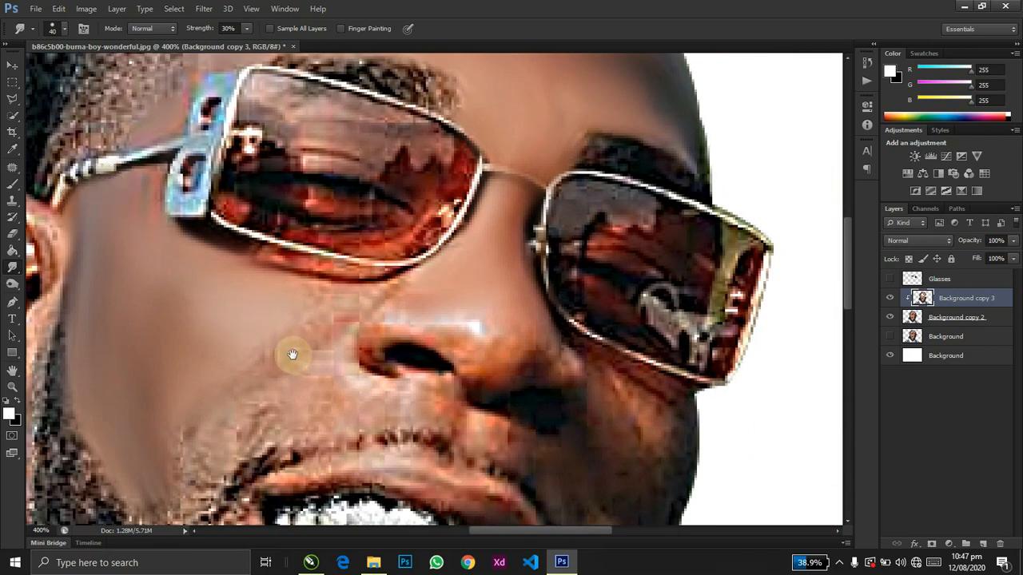
pyautogui.moveTo(300, 323); pyautogui.dragTo(309, 278)
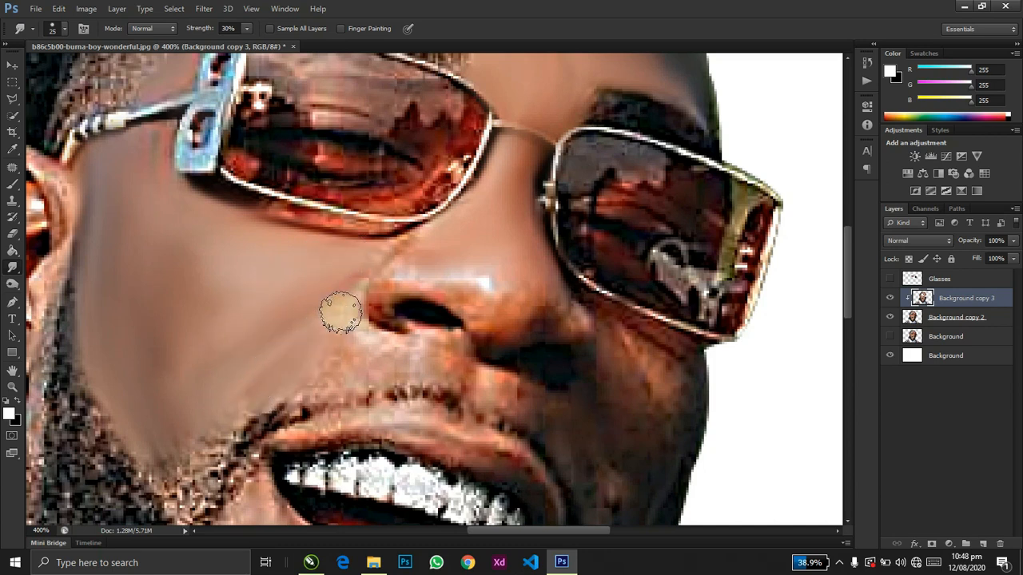
# - Smudge the nose and the skin between the nostrils and the moustache, extending into the shaded area beside the nose
pyautogui.scroll(1, 342, 311)
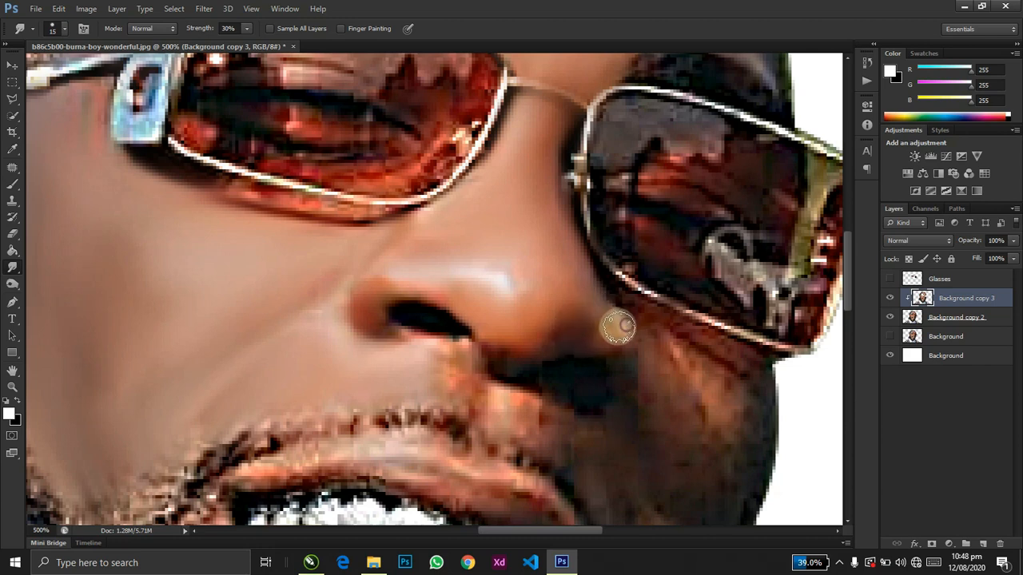
pyautogui.moveTo(493, 295); pyautogui.dragTo(463, 431)
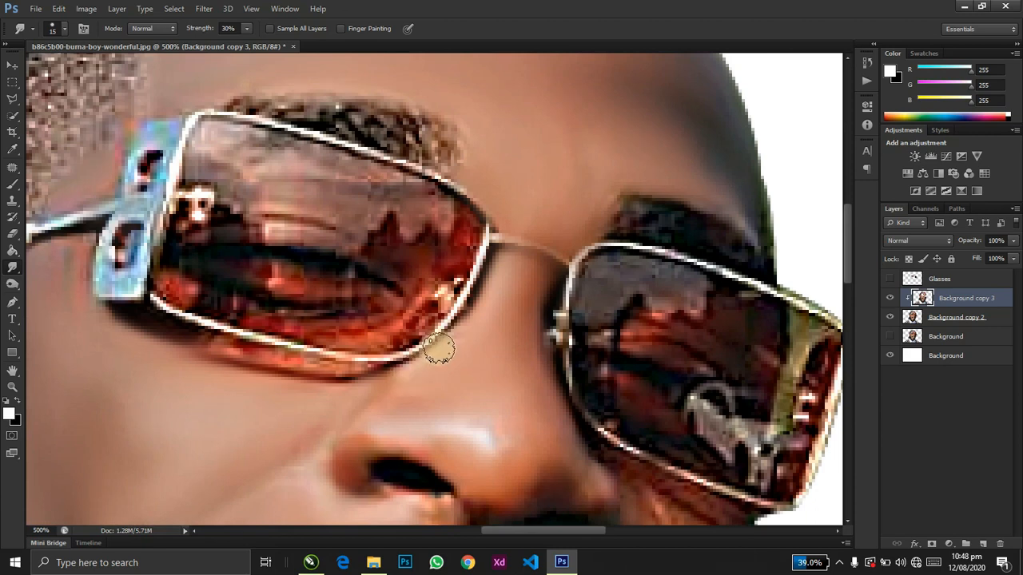
pyautogui.moveTo(450, 338)
pyautogui.mouseDown()
pyautogui.moveTo(407, 222)
pyautogui.moveTo(459, 159)
pyautogui.moveTo(457, 142)
pyautogui.mouseUp()
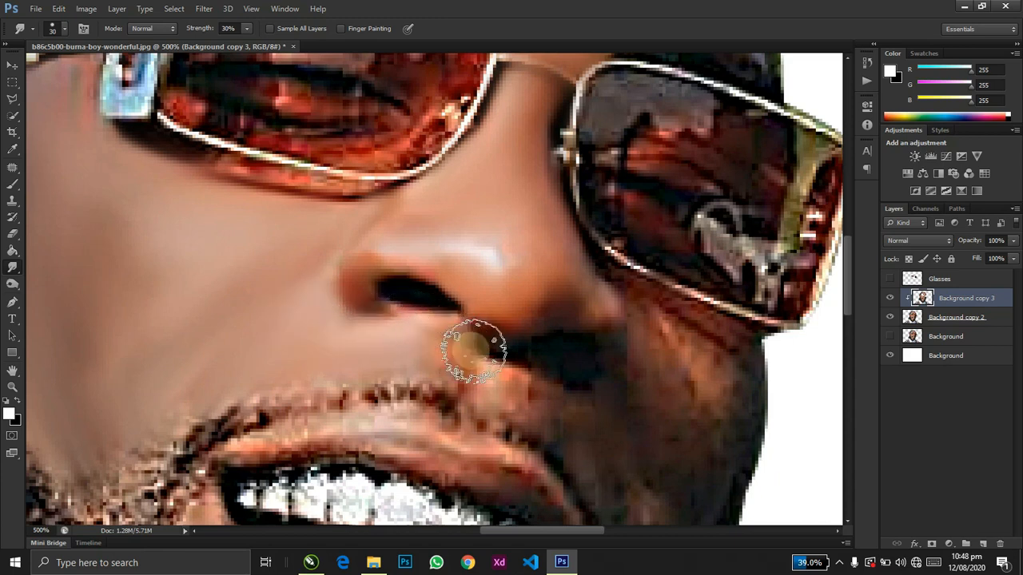
pyautogui.press('[')
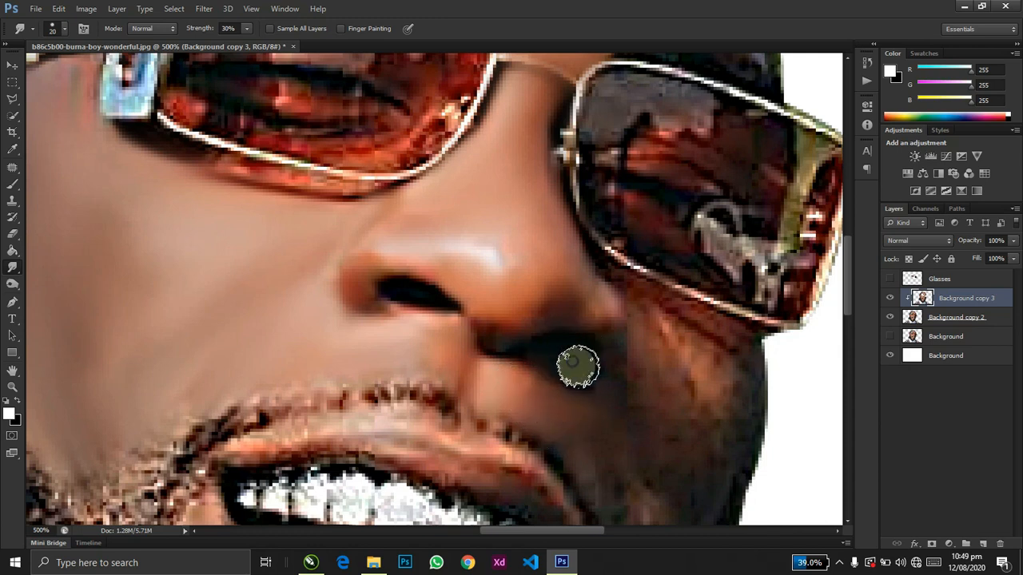
pyautogui.moveTo(583, 368)
pyautogui.mouseDown()
pyautogui.moveTo(623, 341)
pyautogui.moveTo(618, 384)
pyautogui.moveTo(623, 357)
pyautogui.mouseUp()
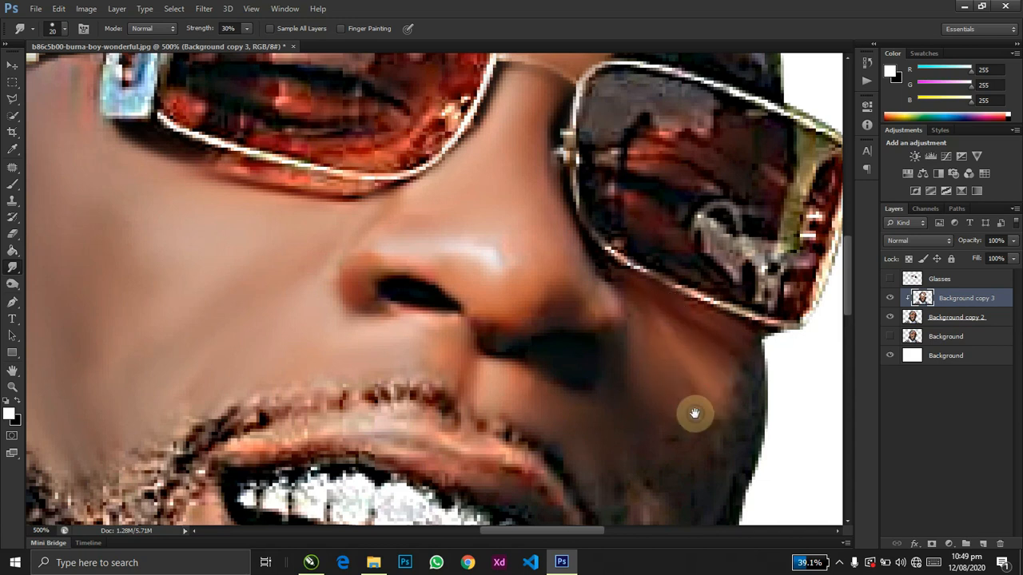
# - Smooth the shaded cheek beneath the far lens and continue the smudging down along the jaw edge to the beard
pyautogui.moveTo(691, 406); pyautogui.dragTo(632, 251)
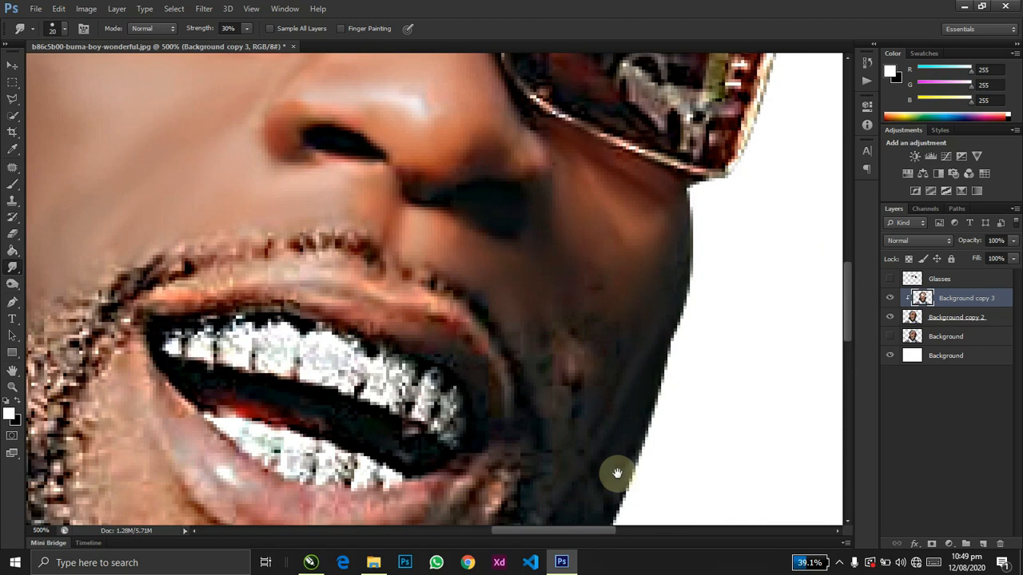
pyautogui.moveTo(616, 470)
pyautogui.mouseDown()
pyautogui.moveTo(634, 346)
pyautogui.moveTo(620, 417)
pyautogui.mouseUp()
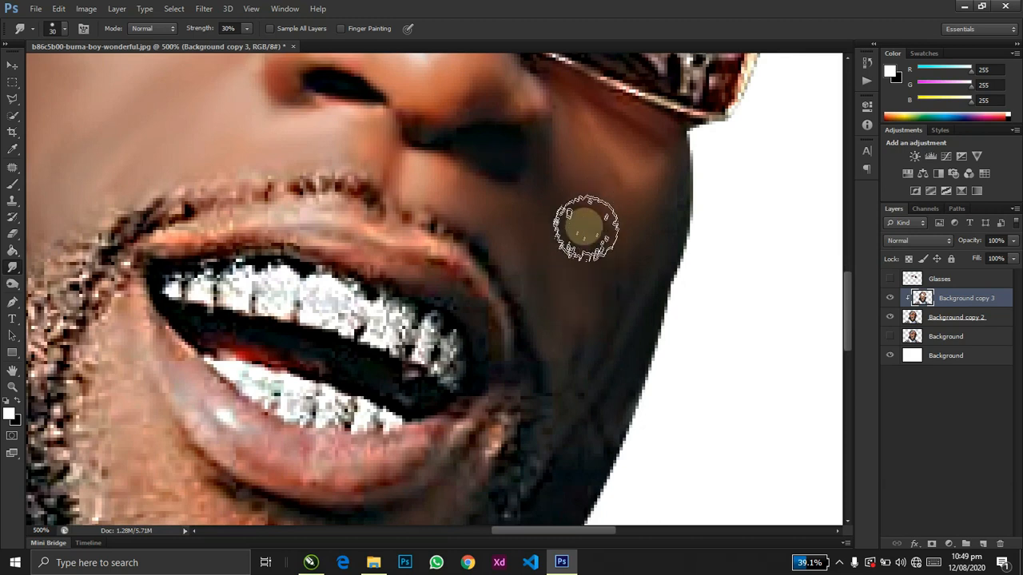
pyautogui.moveTo(569, 369)
pyautogui.mouseDown()
pyautogui.moveTo(587, 238)
pyautogui.moveTo(604, 217)
pyautogui.mouseUp()
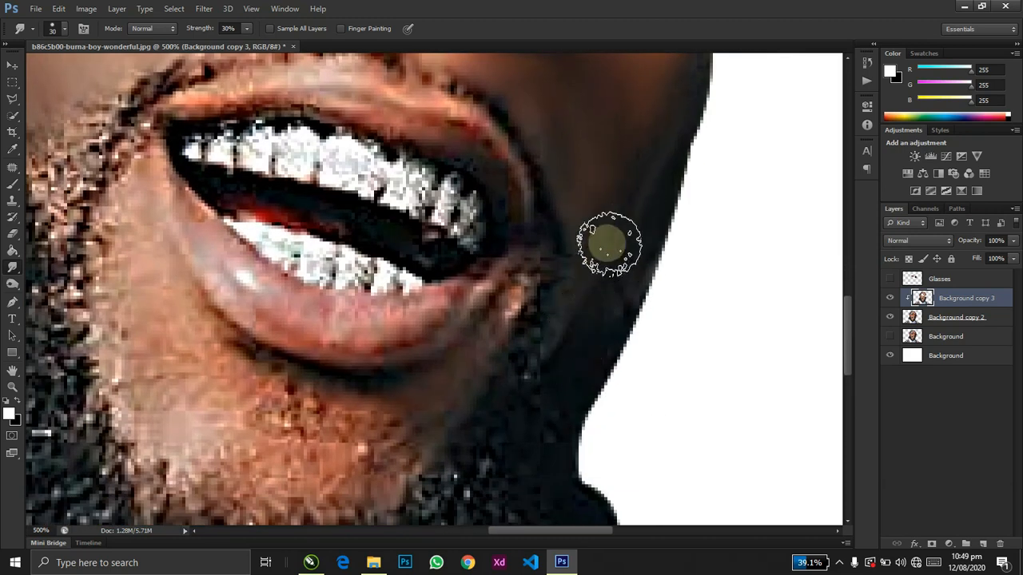
pyautogui.moveTo(507, 463); pyautogui.dragTo(491, 425)
pyautogui.moveTo(602, 274)
pyautogui.mouseDown()
pyautogui.moveTo(683, 226)
pyautogui.moveTo(602, 318)
pyautogui.moveTo(607, 269)
pyautogui.moveTo(662, 208)
pyautogui.moveTo(553, 349)
pyautogui.mouseUp()
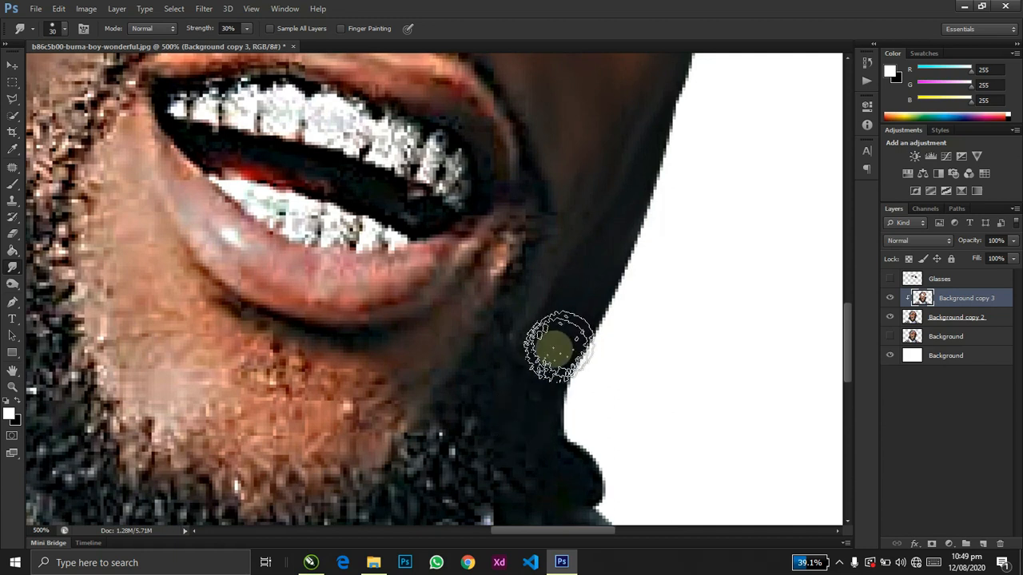
pyautogui.moveTo(534, 393)
pyautogui.mouseDown()
pyautogui.moveTo(589, 372)
pyautogui.moveTo(522, 468)
pyautogui.mouseUp()
pyautogui.hotkey('ctrl', '-')
pyautogui.hotkey('ctrl', '-')
pyautogui.hotkey('ctrl', '-')
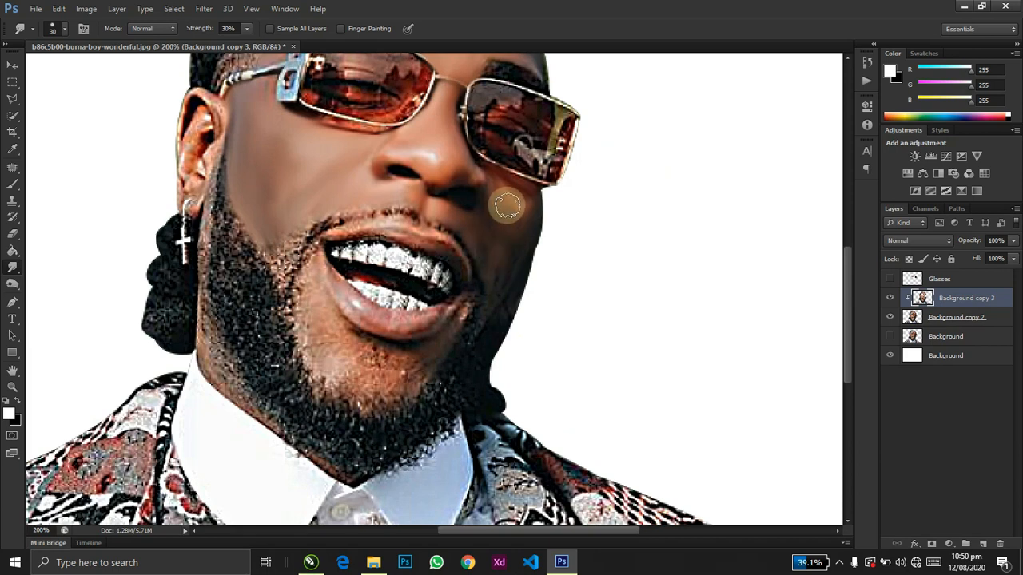
# - Smooth the chin skin between the lower lip and the beard with smudge strokes
pyautogui.scroll(1, 361, 339)
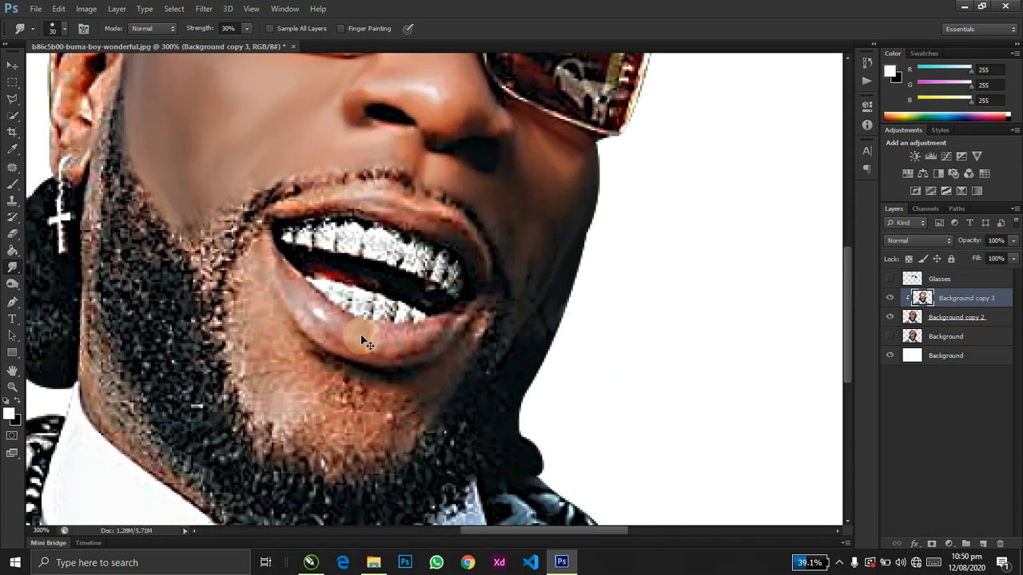
pyautogui.scroll(1, 361, 339)
pyautogui.moveTo(383, 300); pyautogui.dragTo(452, 210)
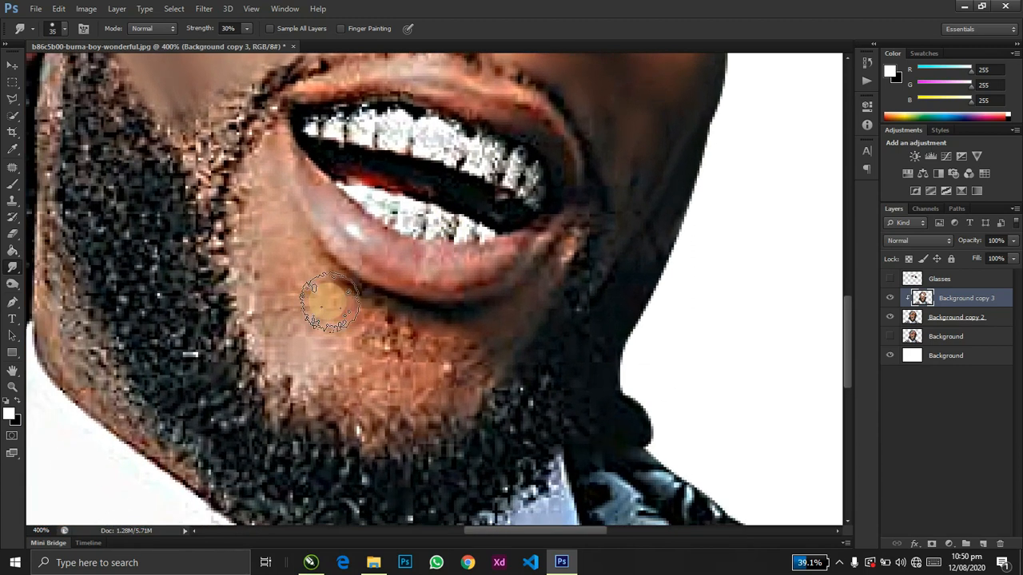
pyautogui.moveTo(265, 195)
pyautogui.mouseDown()
pyautogui.moveTo(263, 266)
pyautogui.moveTo(284, 342)
pyautogui.moveTo(254, 194)
pyautogui.moveTo(280, 258)
pyautogui.moveTo(316, 283)
pyautogui.moveTo(312, 264)
pyautogui.moveTo(337, 321)
pyautogui.moveTo(332, 300)
pyautogui.moveTo(452, 347)
pyautogui.moveTo(404, 359)
pyautogui.moveTo(378, 383)
pyautogui.moveTo(300, 369)
pyautogui.moveTo(320, 376)
pyautogui.moveTo(286, 342)
pyautogui.moveTo(250, 272)
pyautogui.moveTo(289, 343)
pyautogui.moveTo(299, 323)
pyautogui.moveTo(343, 364)
pyautogui.moveTo(354, 394)
pyautogui.moveTo(402, 389)
pyautogui.moveTo(394, 376)
pyautogui.moveTo(449, 371)
pyautogui.moveTo(486, 349)
pyautogui.moveTo(472, 361)
pyautogui.moveTo(413, 361)
pyautogui.moveTo(387, 338)
pyautogui.moveTo(401, 344)
pyautogui.moveTo(338, 321)
pyautogui.moveTo(266, 212)
pyautogui.moveTo(266, 169)
pyautogui.mouseUp()
pyautogui.moveTo(273, 133); pyautogui.dragTo(278, 157)
pyautogui.press('space')
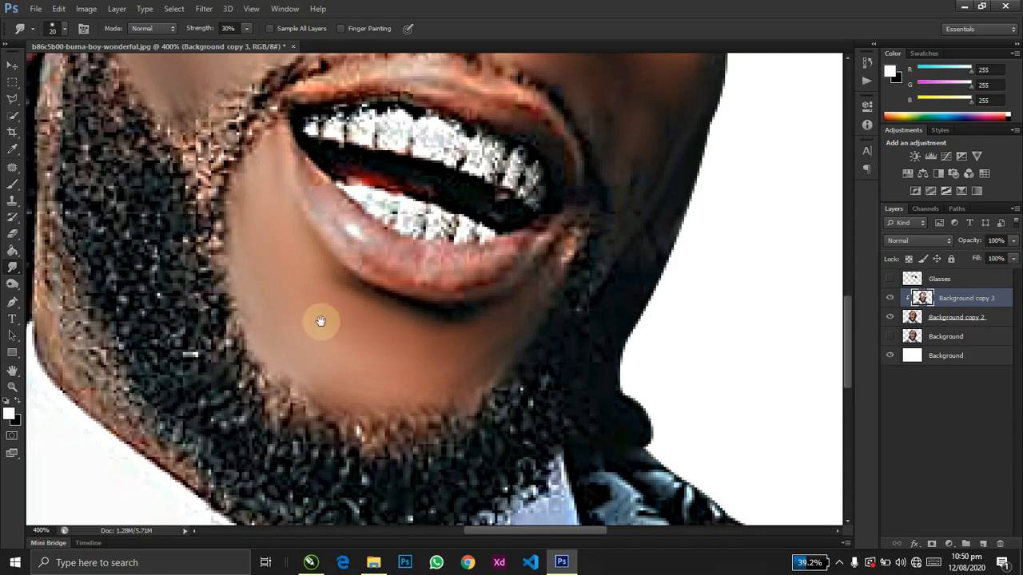
pyautogui.moveTo(322, 319); pyautogui.dragTo(271, 333)
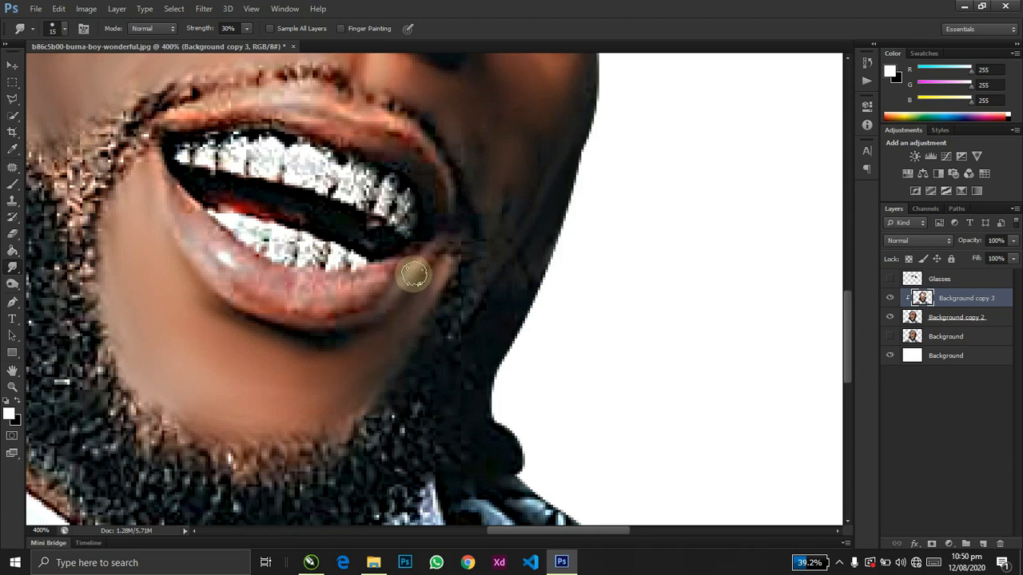
# - Smudge the mouth corners and both the lower and upper lips with a size 15 brush
pyautogui.moveTo(431, 253); pyautogui.dragTo(353, 326)
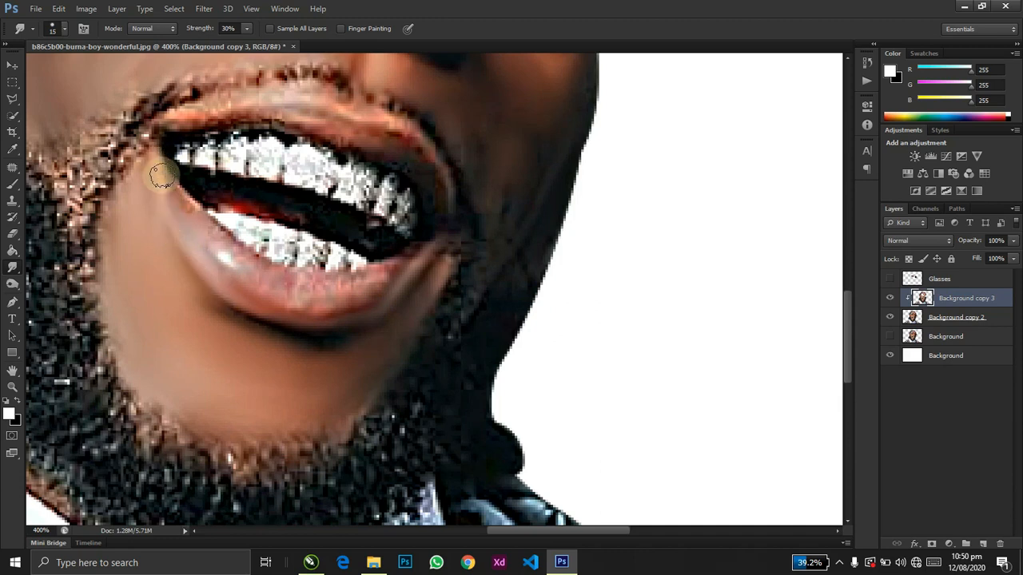
pyautogui.moveTo(187, 214)
pyautogui.mouseDown()
pyautogui.moveTo(268, 292)
pyautogui.moveTo(252, 278)
pyautogui.moveTo(273, 278)
pyautogui.moveTo(258, 265)
pyautogui.moveTo(303, 296)
pyautogui.mouseUp()
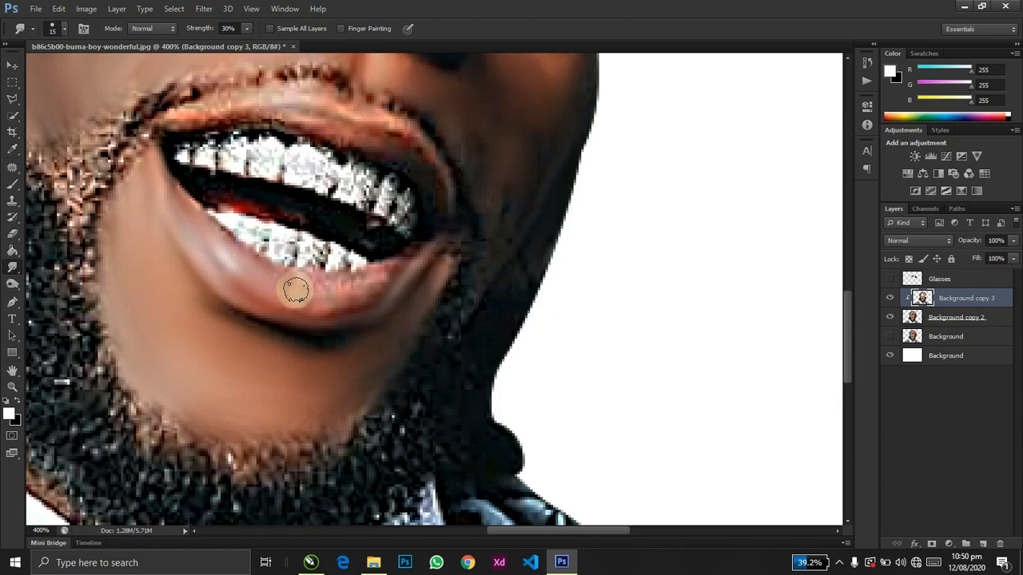
pyautogui.moveTo(301, 289)
pyautogui.mouseDown()
pyautogui.moveTo(312, 276)
pyautogui.moveTo(357, 277)
pyautogui.mouseUp()
pyautogui.moveTo(299, 306)
pyautogui.mouseDown()
pyautogui.moveTo(372, 289)
pyautogui.moveTo(439, 218)
pyautogui.moveTo(420, 168)
pyautogui.moveTo(435, 231)
pyautogui.moveTo(429, 185)
pyautogui.moveTo(410, 159)
pyautogui.moveTo(378, 136)
pyautogui.moveTo(384, 147)
pyautogui.moveTo(353, 136)
pyautogui.moveTo(382, 134)
pyautogui.moveTo(418, 152)
pyautogui.moveTo(304, 112)
pyautogui.moveTo(175, 120)
pyautogui.moveTo(304, 85)
pyautogui.moveTo(275, 90)
pyautogui.moveTo(333, 93)
pyautogui.moveTo(416, 132)
pyautogui.moveTo(447, 164)
pyautogui.moveTo(452, 203)
pyautogui.mouseUp()
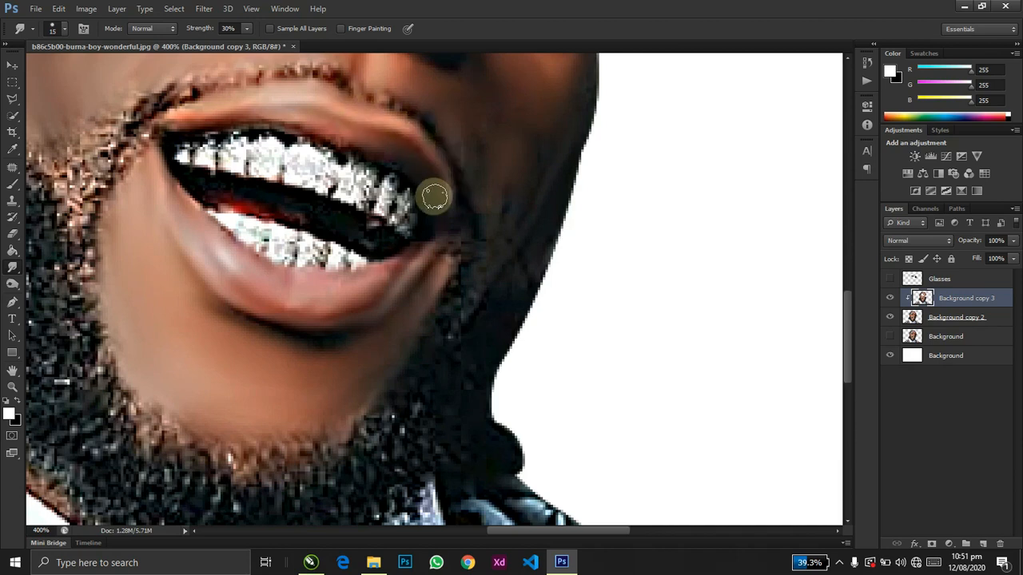
pyautogui.scroll(-1, 493, 299)
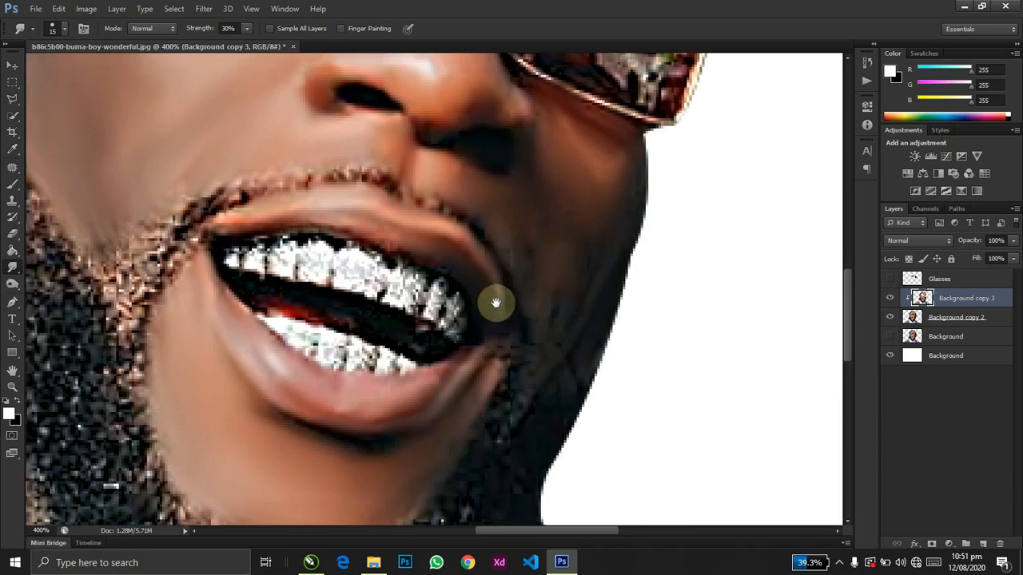
pyautogui.scroll(-2, 496, 304)
pyautogui.scroll(1, 496, 303)
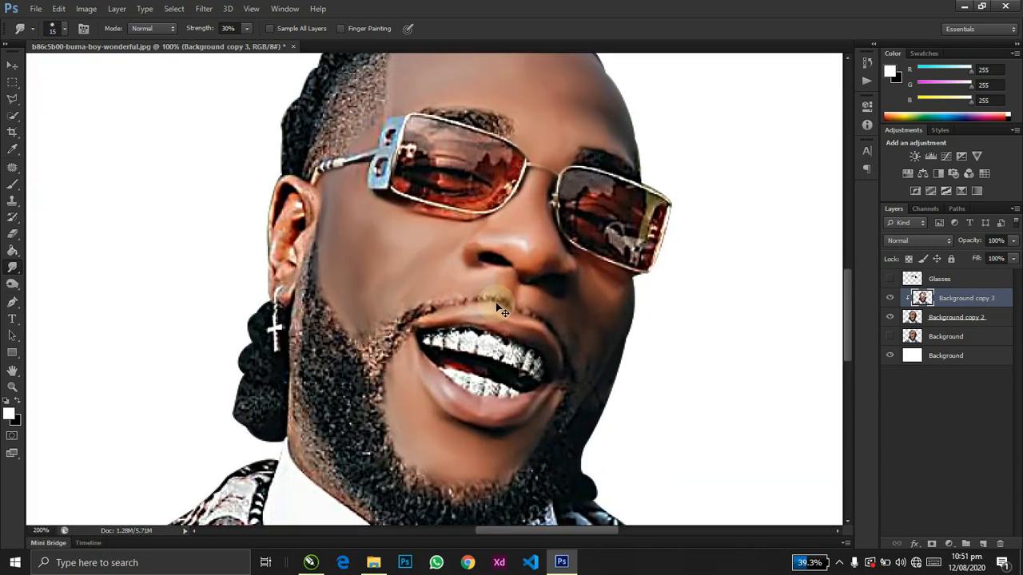
# - Compare the face with and without the smudged skin layer, Background copy 3, by toggling its visibility
pyautogui.scroll(-1, 496, 304)
pyautogui.scroll(1, 495, 302)
pyautogui.scroll(-1, 495, 302)
pyautogui.scroll(1, 496, 302)
pyautogui.click(889, 298)
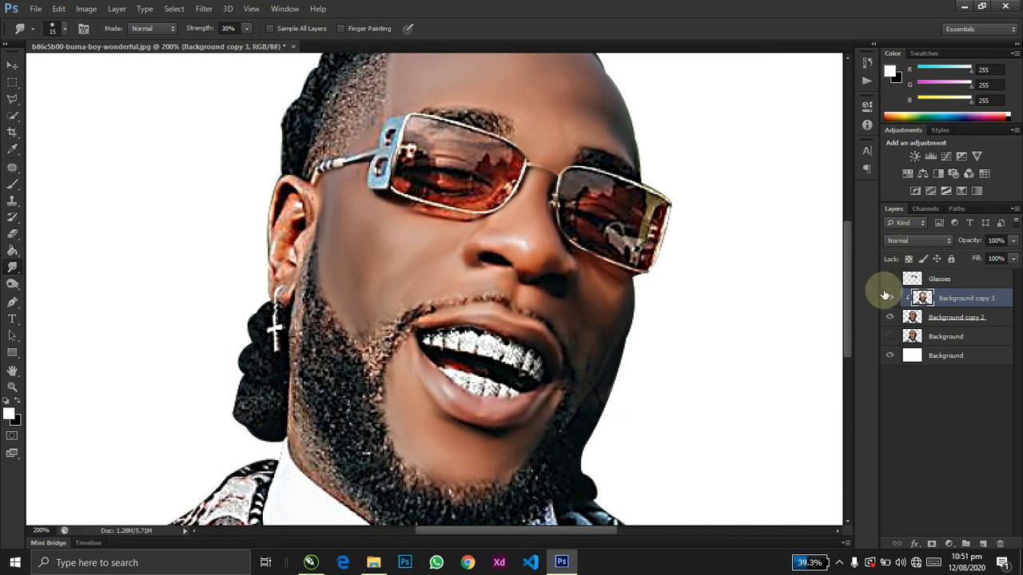
pyautogui.click(889, 299)
pyautogui.click(889, 299)
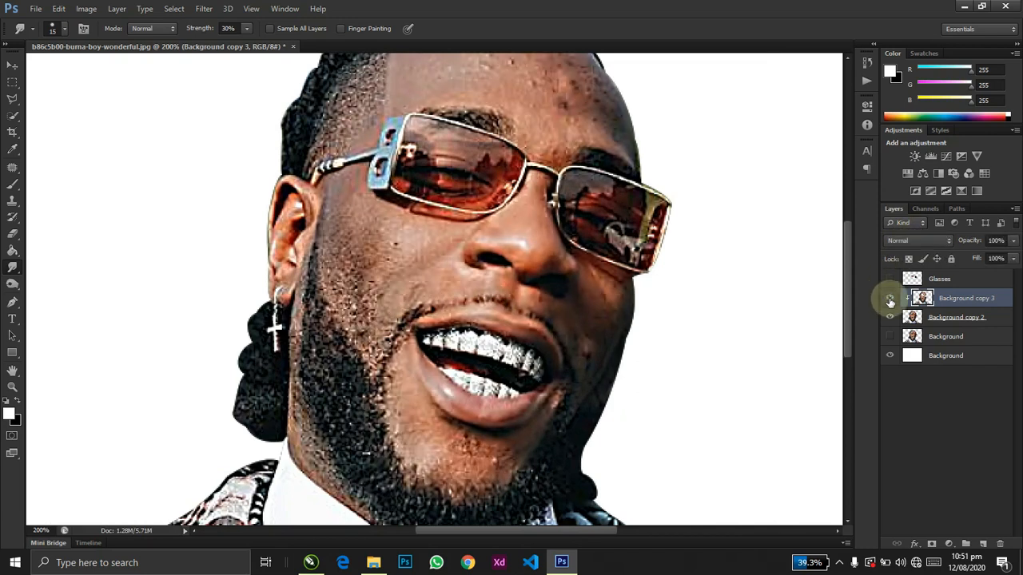
# - Smudge the upper rim and inner folds of the ear with a size 15 brush
pyautogui.moveTo(634, 317); pyautogui.dragTo(652, 163)
pyautogui.scroll(1, 351, 215)
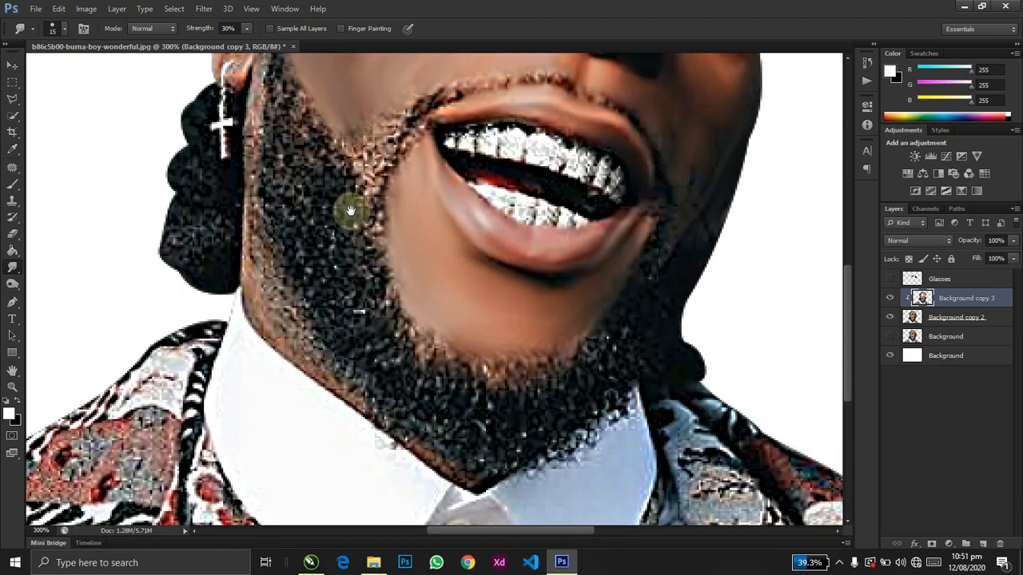
pyautogui.moveTo(377, 261); pyautogui.dragTo(435, 460)
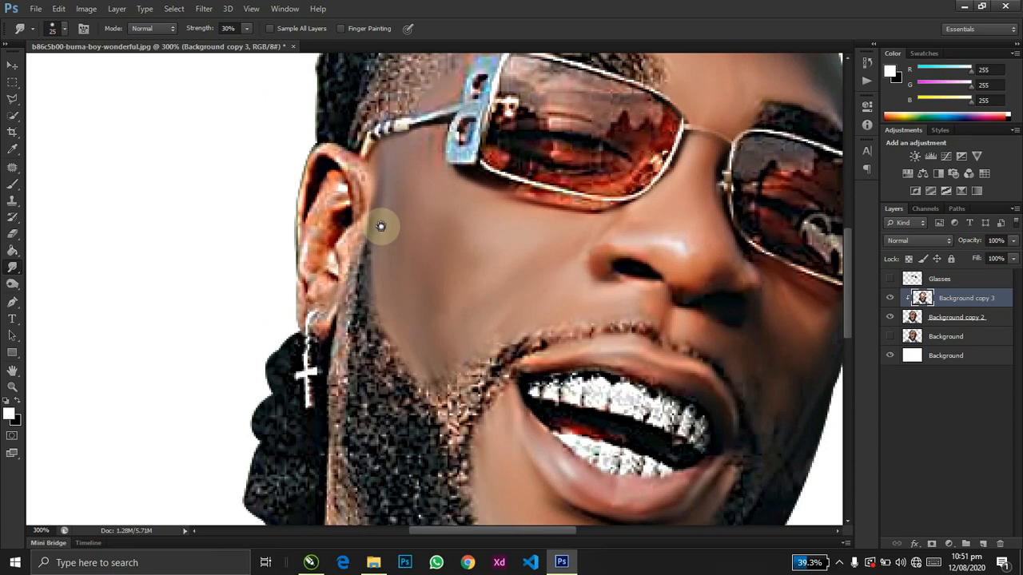
pyautogui.moveTo(380, 226); pyautogui.dragTo(453, 276)
pyautogui.scroll(1, 404, 244)
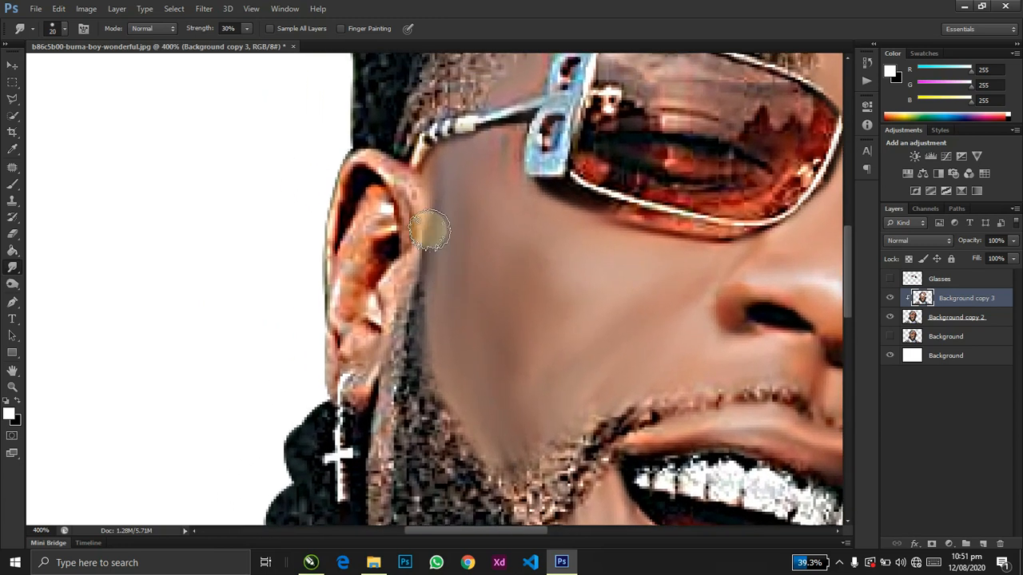
pyautogui.moveTo(427, 226)
pyautogui.mouseDown()
pyautogui.moveTo(406, 177)
pyautogui.moveTo(370, 156)
pyautogui.moveTo(354, 160)
pyautogui.moveTo(331, 239)
pyautogui.moveTo(334, 201)
pyautogui.moveTo(321, 303)
pyautogui.moveTo(345, 268)
pyautogui.moveTo(335, 319)
pyautogui.moveTo(374, 195)
pyautogui.moveTo(396, 218)
pyautogui.moveTo(370, 261)
pyautogui.moveTo(376, 232)
pyautogui.moveTo(389, 224)
pyautogui.moveTo(352, 308)
pyautogui.mouseUp()
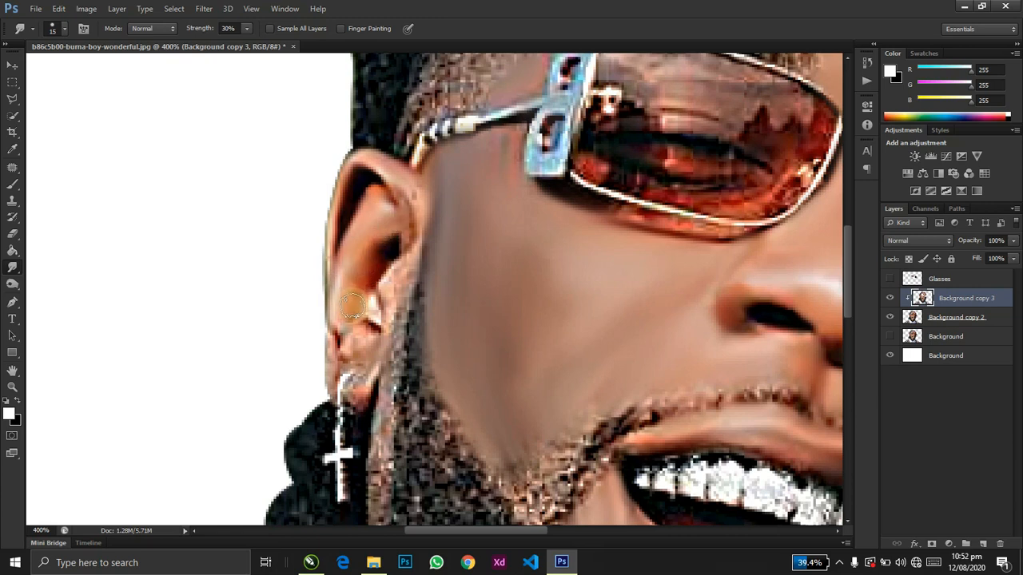
# - Smooth the lower ear, the earlobe and the skin in front of the ear with smudge strokes
pyautogui.moveTo(372, 313)
pyautogui.mouseDown()
pyautogui.moveTo(391, 257)
pyautogui.moveTo(386, 286)
pyautogui.moveTo(413, 263)
pyautogui.moveTo(416, 217)
pyautogui.moveTo(380, 348)
pyautogui.moveTo(373, 264)
pyautogui.mouseUp()
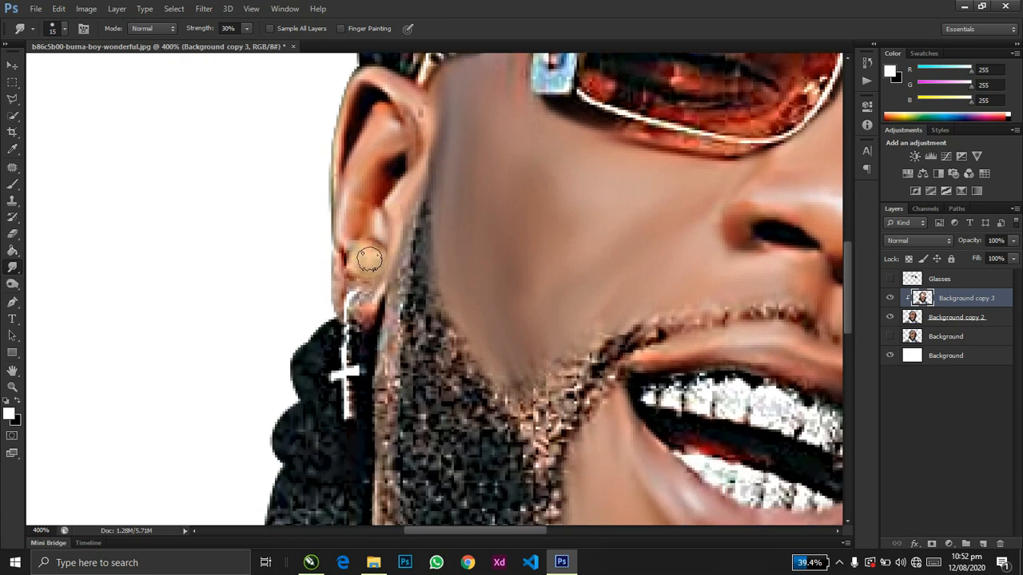
pyautogui.moveTo(373, 256)
pyautogui.mouseDown()
pyautogui.moveTo(365, 313)
pyautogui.moveTo(347, 300)
pyautogui.moveTo(340, 262)
pyautogui.moveTo(336, 302)
pyautogui.mouseUp()
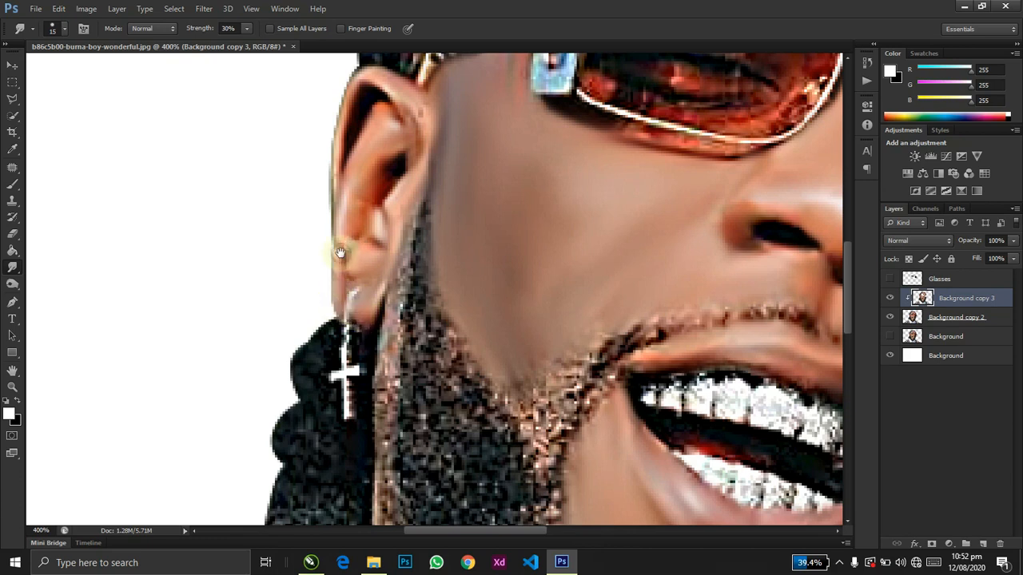
pyautogui.moveTo(340, 254); pyautogui.dragTo(286, 425)
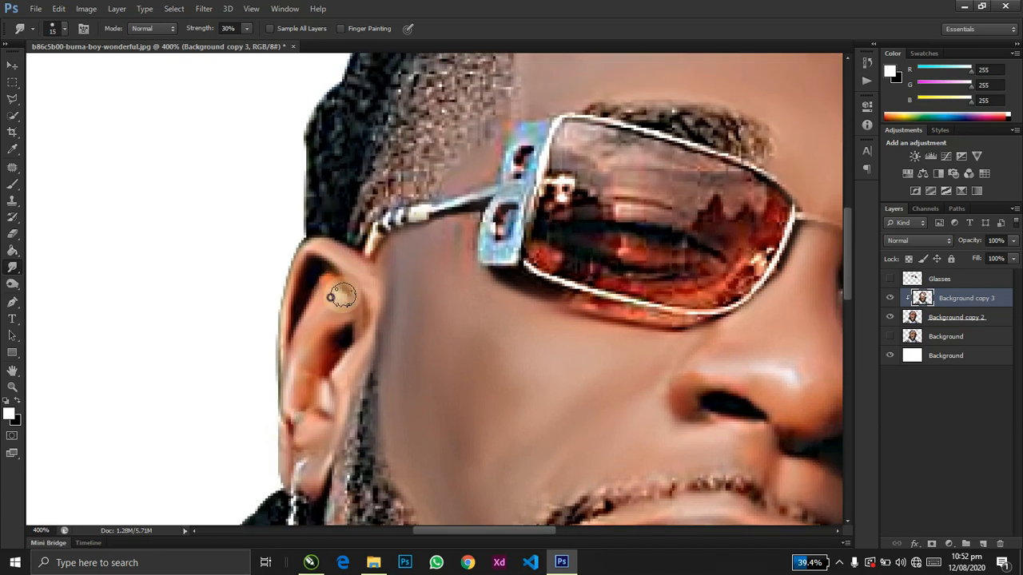
pyautogui.moveTo(344, 299)
pyautogui.mouseDown()
pyautogui.moveTo(304, 376)
pyautogui.moveTo(310, 370)
pyautogui.moveTo(311, 391)
pyautogui.moveTo(329, 385)
pyautogui.moveTo(324, 400)
pyautogui.moveTo(373, 185)
pyautogui.moveTo(405, 186)
pyautogui.moveTo(376, 403)
pyautogui.moveTo(365, 283)
pyautogui.moveTo(373, 236)
pyautogui.moveTo(371, 361)
pyautogui.moveTo(355, 200)
pyautogui.mouseUp()
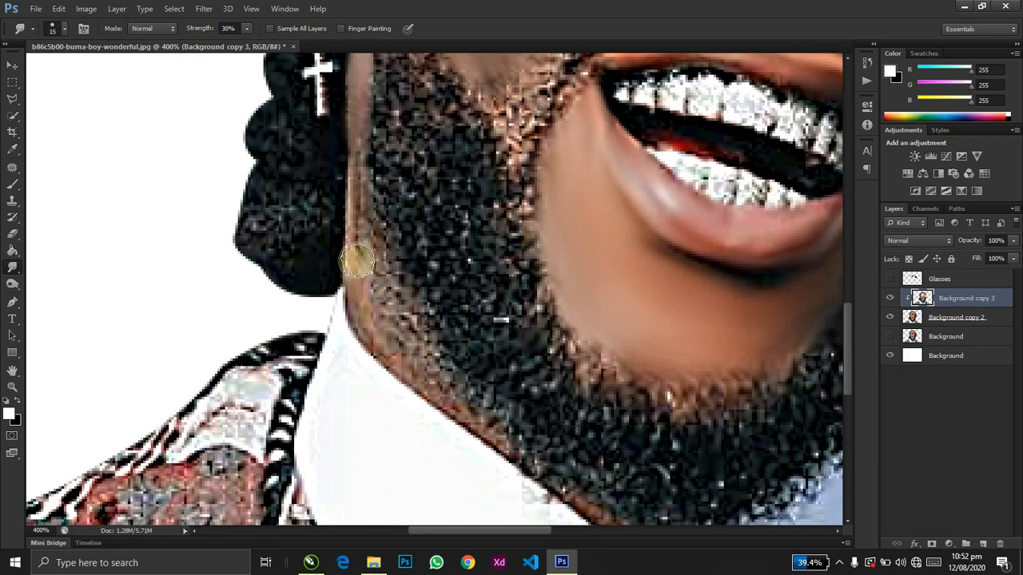
# - Smudge the narrow strip of neck skin between the beard and the white shirt collar, down to the collar opening
pyautogui.moveTo(356, 260)
pyautogui.mouseDown()
pyautogui.moveTo(358, 216)
pyautogui.moveTo(367, 327)
pyautogui.moveTo(394, 366)
pyautogui.moveTo(370, 300)
pyautogui.moveTo(418, 379)
pyautogui.moveTo(399, 357)
pyautogui.moveTo(509, 451)
pyautogui.moveTo(365, 326)
pyautogui.moveTo(353, 259)
pyautogui.moveTo(351, 274)
pyautogui.moveTo(349, 161)
pyautogui.moveTo(215, 119)
pyautogui.mouseUp()
pyautogui.moveTo(395, 348); pyautogui.dragTo(290, 263)
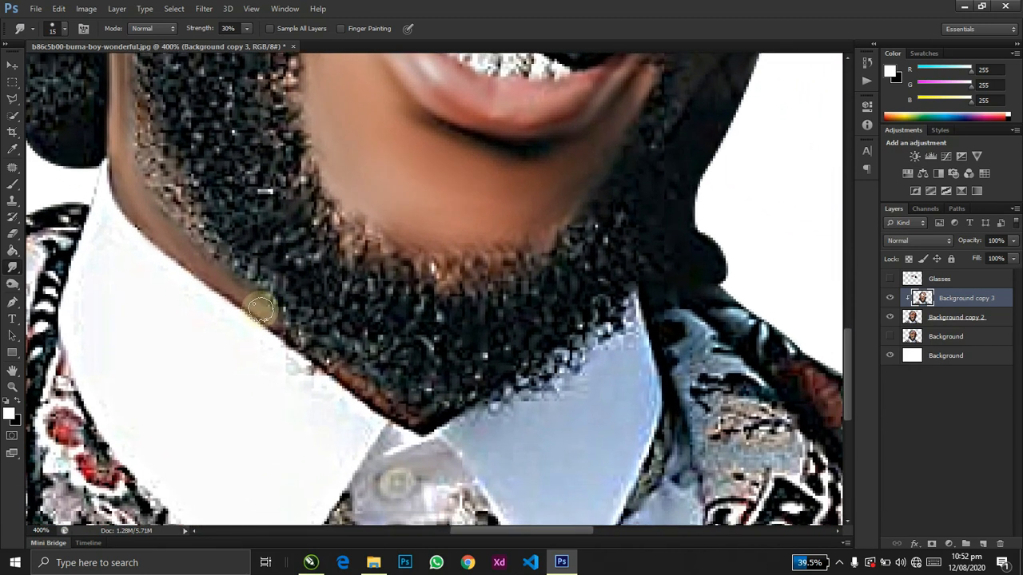
pyautogui.moveTo(256, 302)
pyautogui.mouseDown()
pyautogui.moveTo(392, 407)
pyautogui.moveTo(430, 418)
pyautogui.mouseUp()
pyautogui.scroll(-5, 407, 412)
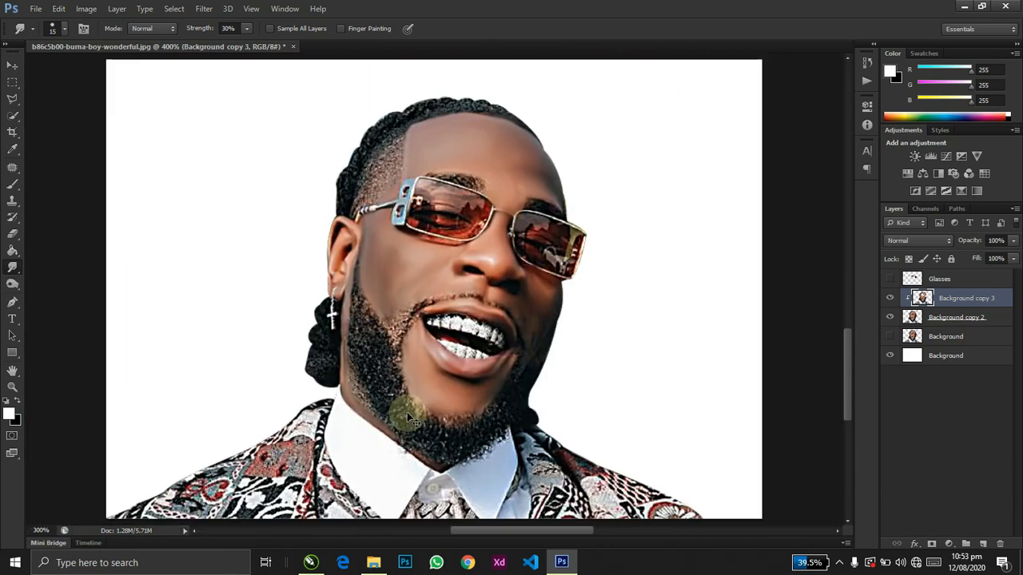
pyautogui.scroll(3, 408, 415)
pyautogui.scroll(-3, 407, 416)
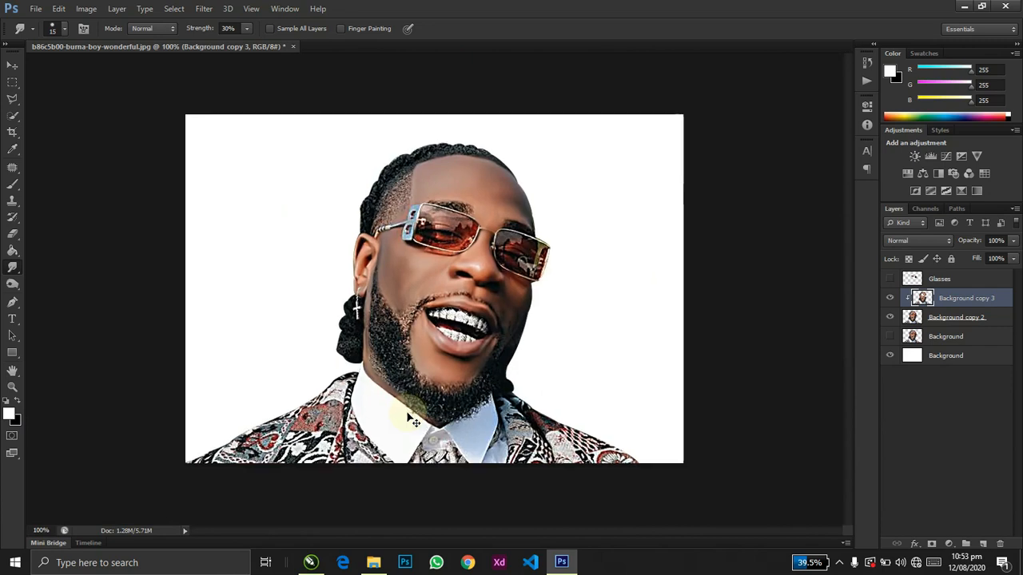
# - Refine the smudging on the cheek and around the nose with a size 25 brush
pyautogui.scroll(1, 407, 416)
pyautogui.scroll(2, 408, 414)
pyautogui.press(']')
pyautogui.press(']')
pyautogui.press(']')
pyautogui.press(']')
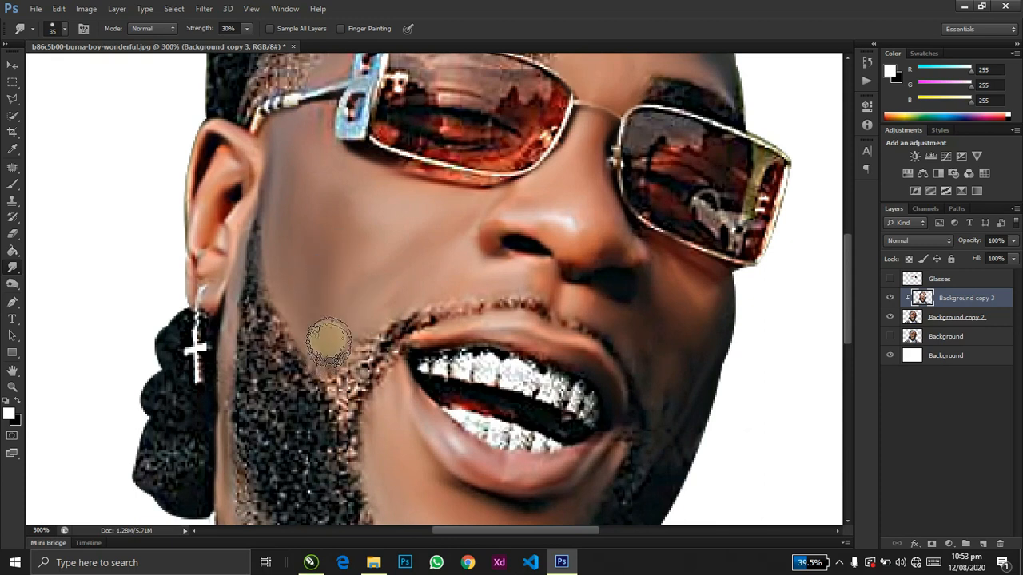
pyautogui.press('space')
pyautogui.moveTo(390, 277); pyautogui.dragTo(347, 320)
pyautogui.hotkey('ctrl', '+')
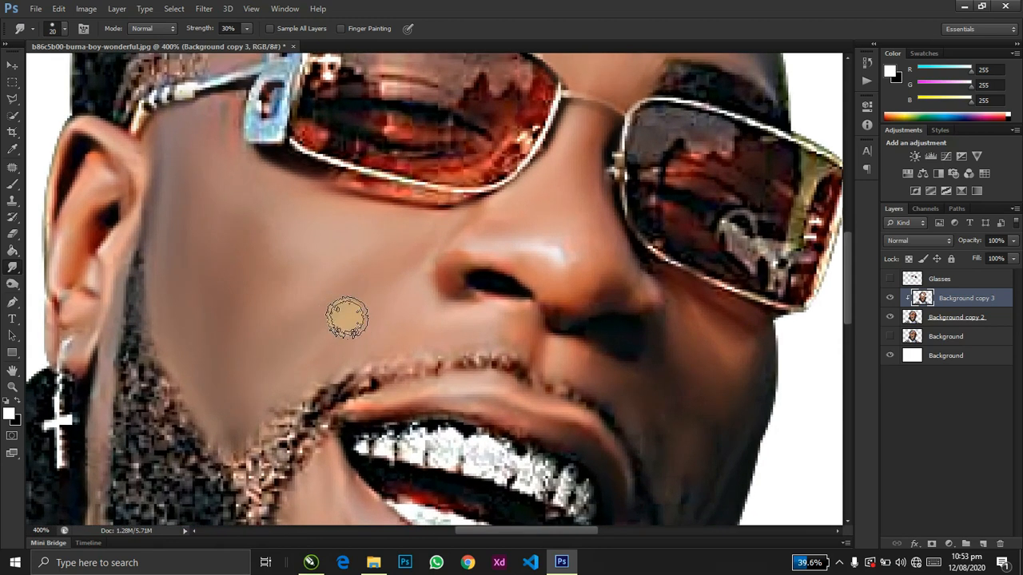
pyautogui.press('[')
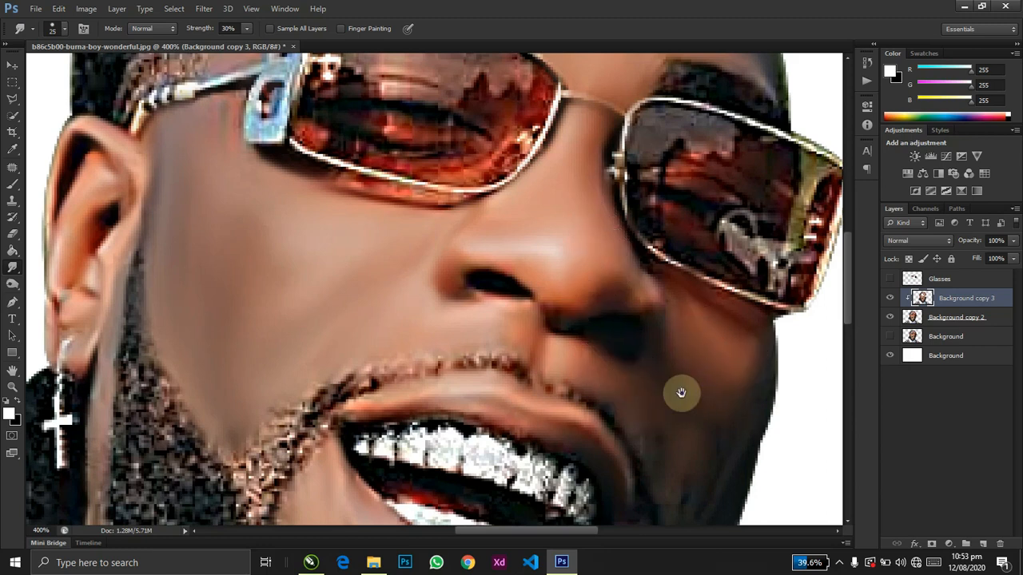
pyautogui.moveTo(681, 392)
pyautogui.mouseDown()
pyautogui.moveTo(612, 279)
pyautogui.moveTo(593, 267)
pyautogui.mouseUp()
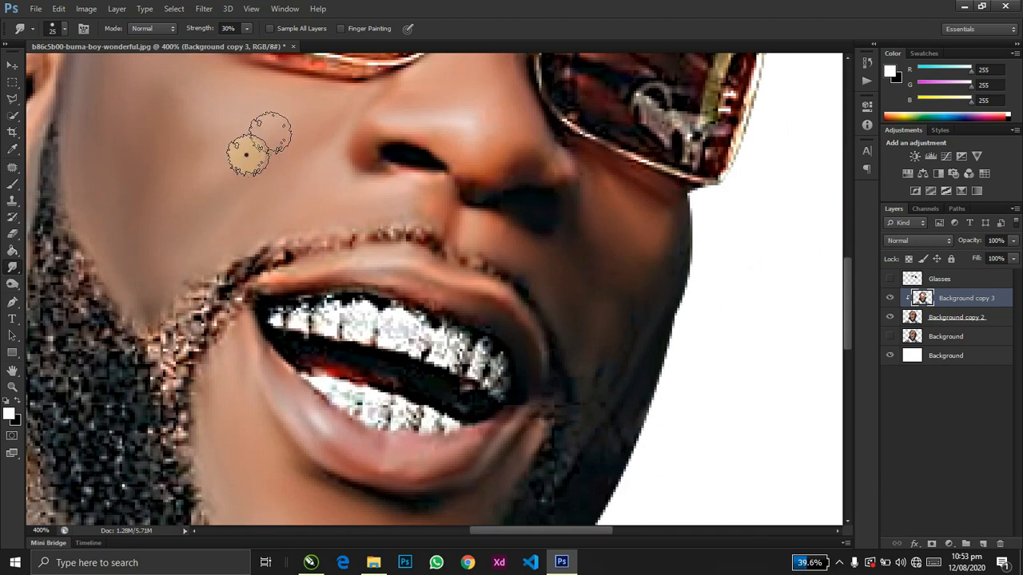
# - Examine the smoothed face and the overall portrait at several zoom levels
pyautogui.scroll(-5, 190, 226)
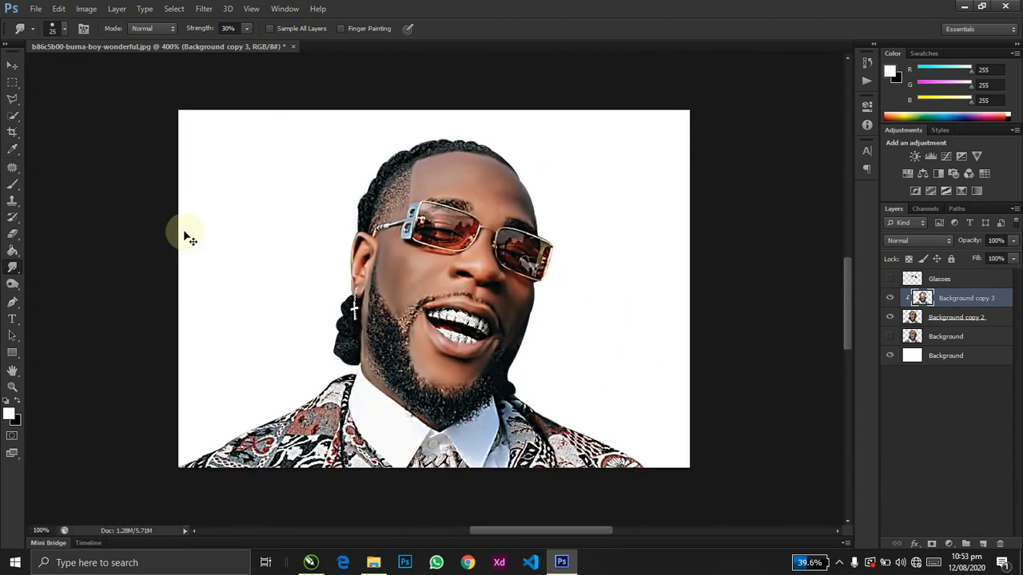
pyautogui.scroll(2, 187, 237)
pyautogui.scroll(-4, 188, 234)
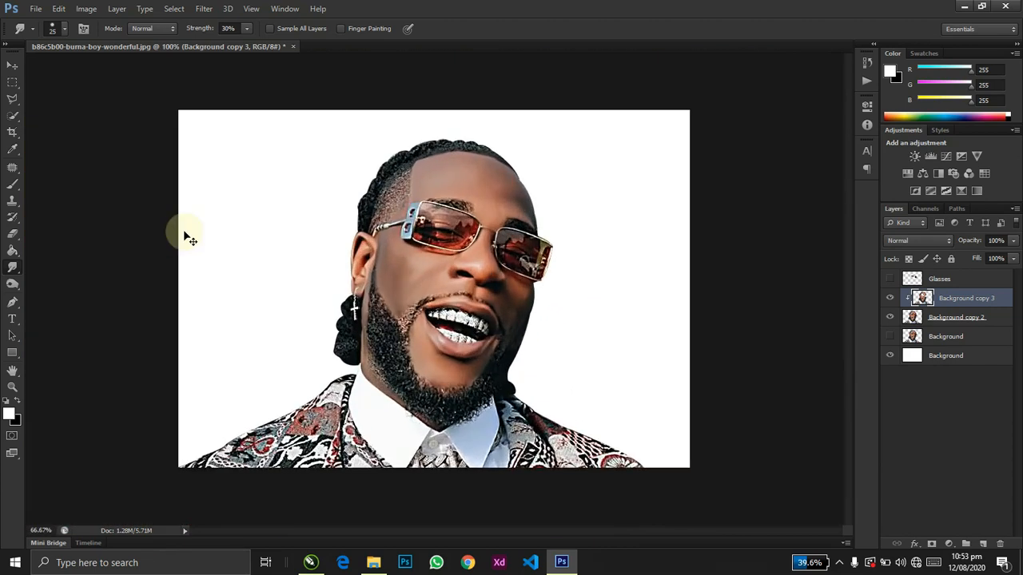
pyautogui.scroll(4, 188, 234)
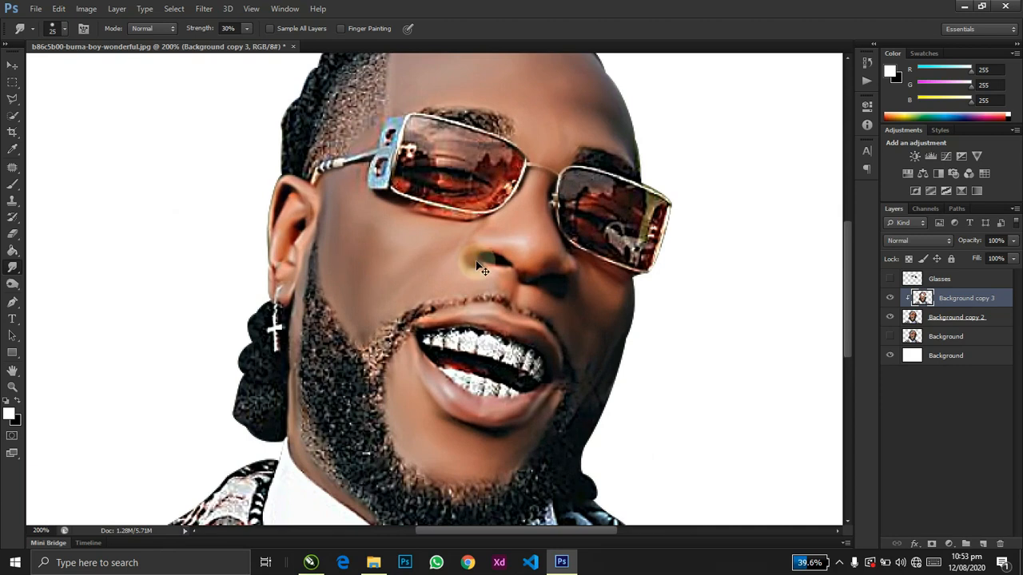
pyautogui.scroll(2, 481, 270)
pyautogui.scroll(-2, 482, 270)
pyautogui.scroll(2, 481, 271)
pyautogui.scroll(-2, 482, 270)
pyautogui.scroll(-3, 482, 270)
pyautogui.scroll(3, 478, 261)
pyautogui.moveTo(475, 260); pyautogui.dragTo(441, 392)
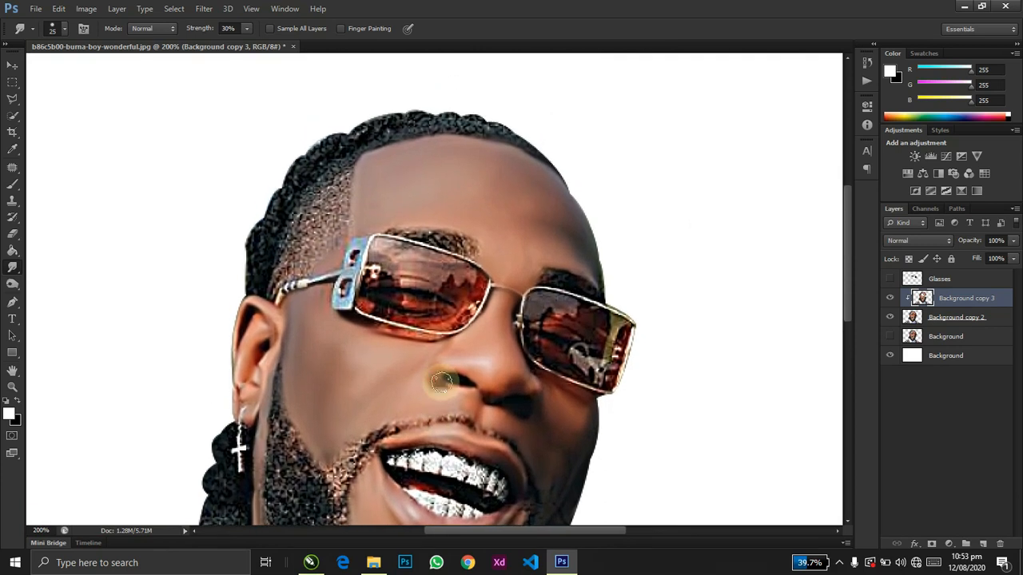
# - On the Background copy 2 layer, trace a Pen path along the forehead hairline from the glasses hinge to the far temple
pyautogui.click(948, 317)
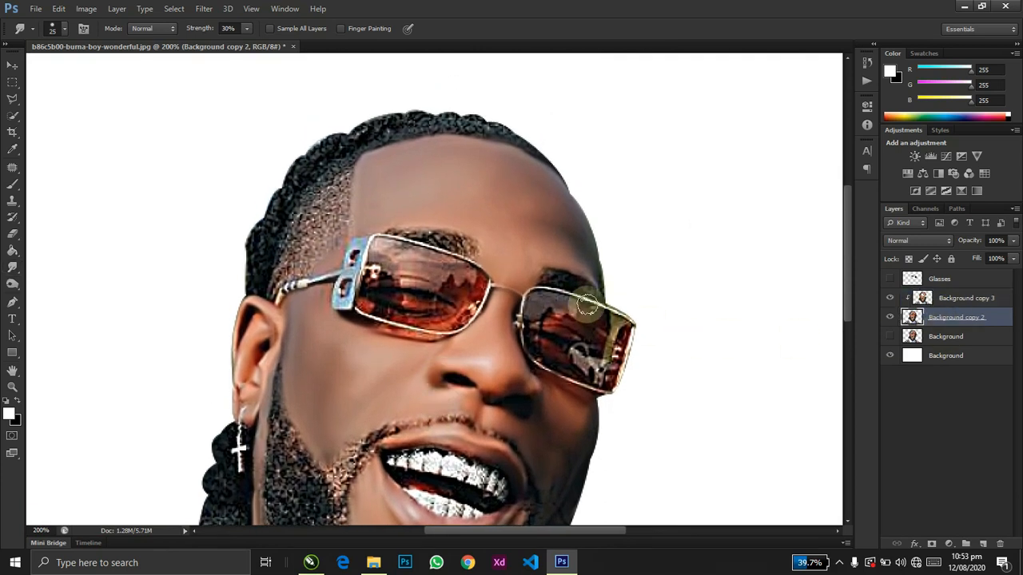
pyautogui.press('p')
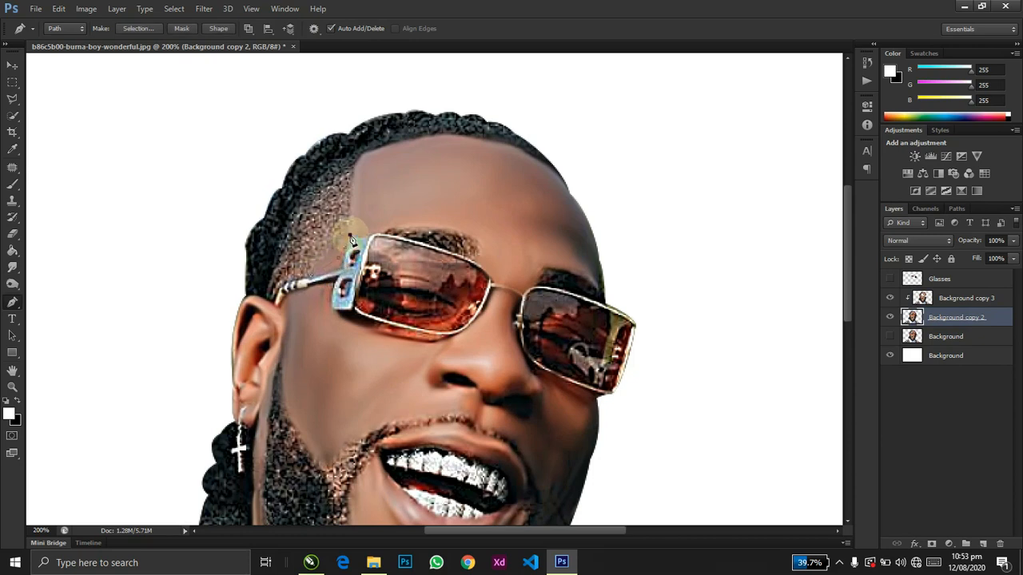
pyautogui.click(349, 235)
pyautogui.click(354, 218)
pyautogui.click(359, 194)
pyautogui.click(366, 172)
pyautogui.click(374, 160)
pyautogui.click(412, 145)
pyautogui.click(462, 145)
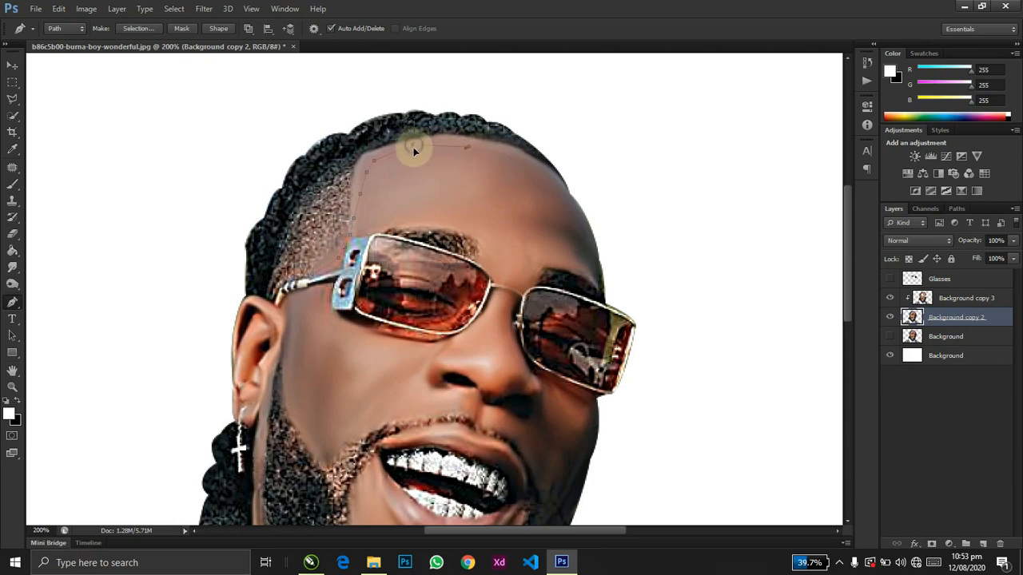
pyautogui.click(534, 165)
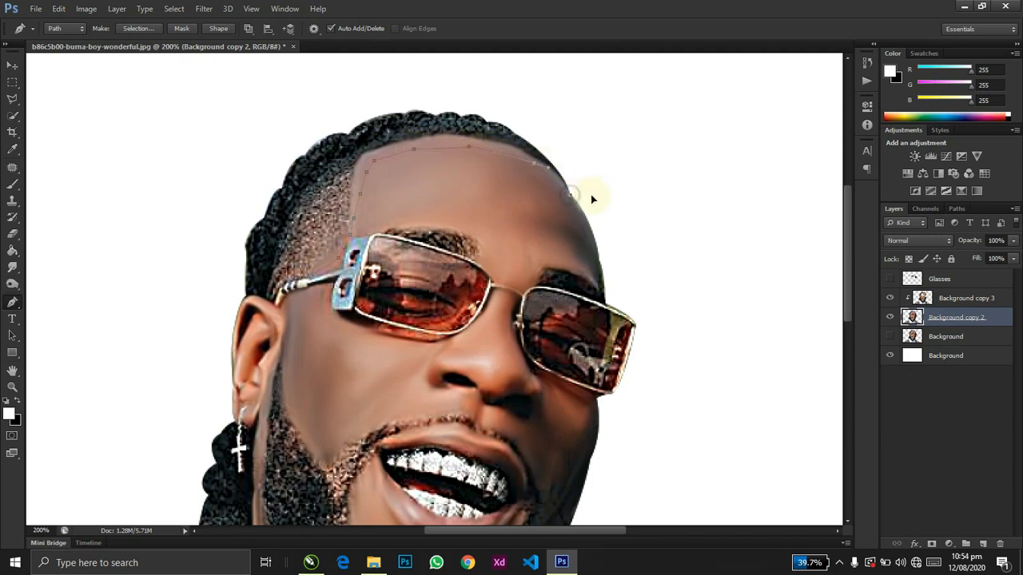
# - Complete the hair path around the outside of the head and ear, and enclose the hair bun behind the earring in another path
pyautogui.moveTo(406, 70); pyautogui.dragTo(228, 109)
pyautogui.moveTo(193, 143); pyautogui.dragTo(126, 359)
pyautogui.moveTo(106, 394); pyautogui.dragTo(97, 347)
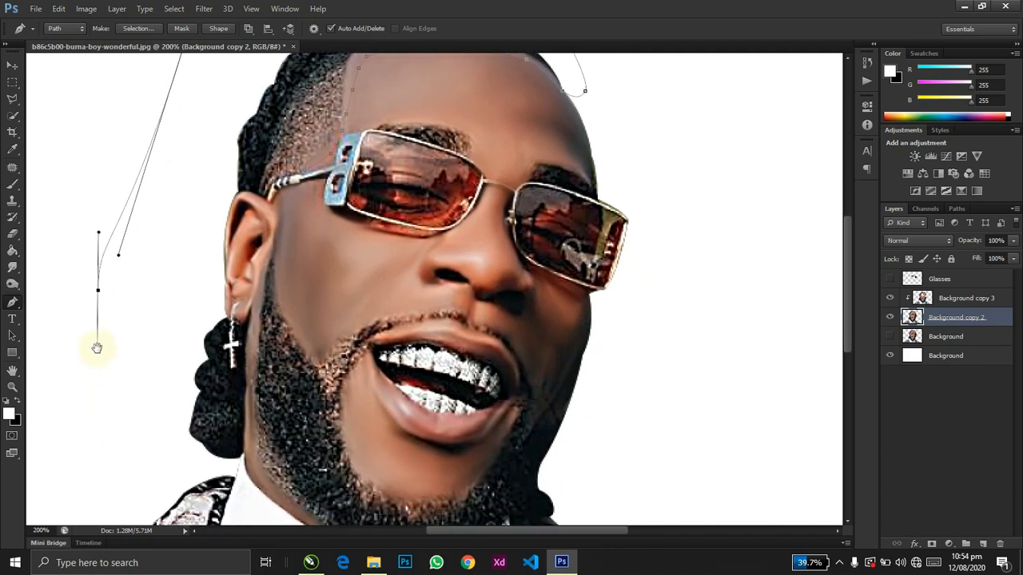
pyautogui.click(198, 232)
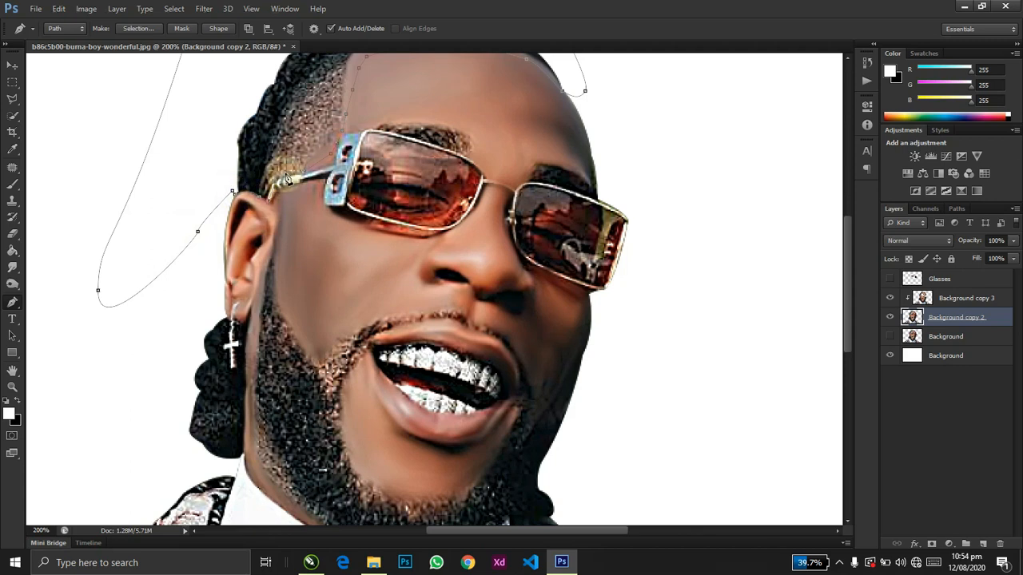
pyautogui.click(328, 170)
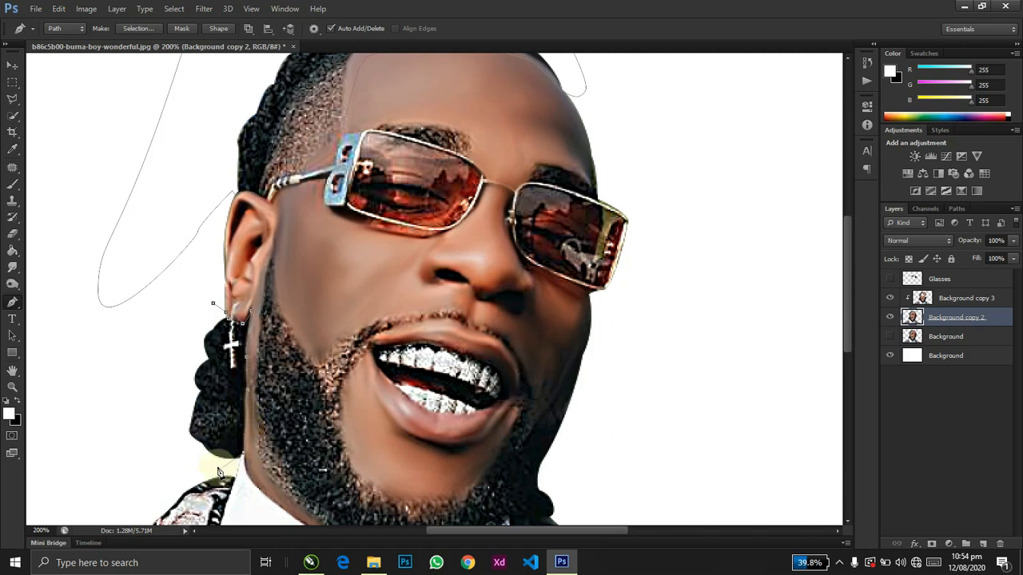
pyautogui.moveTo(160, 418); pyautogui.dragTo(154, 387)
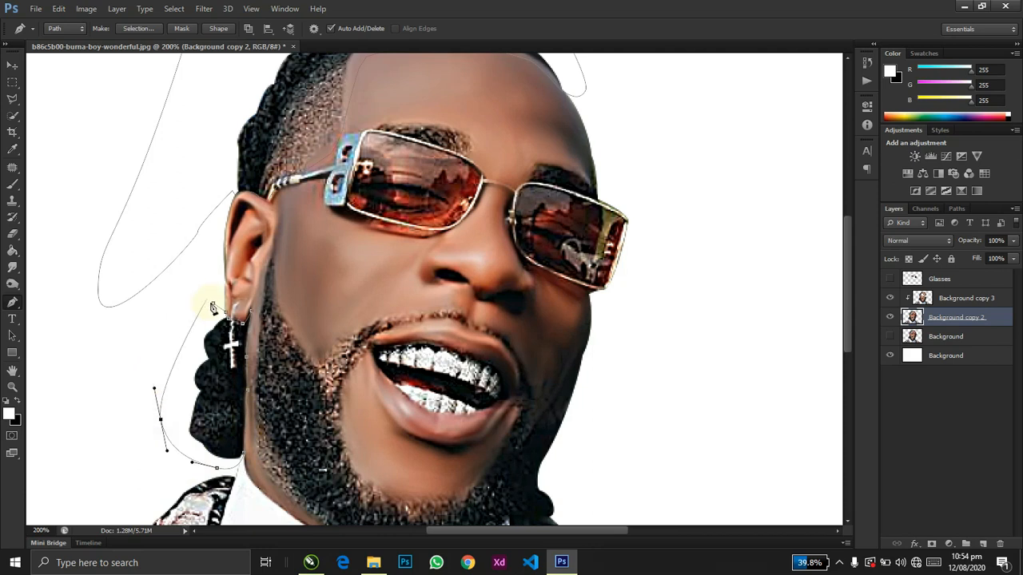
pyautogui.moveTo(210, 302); pyautogui.dragTo(170, 294)
# - Trace a Pen path from the sideburn down the neck and along the collar to the beard's lowest point
pyautogui.click(249, 201)
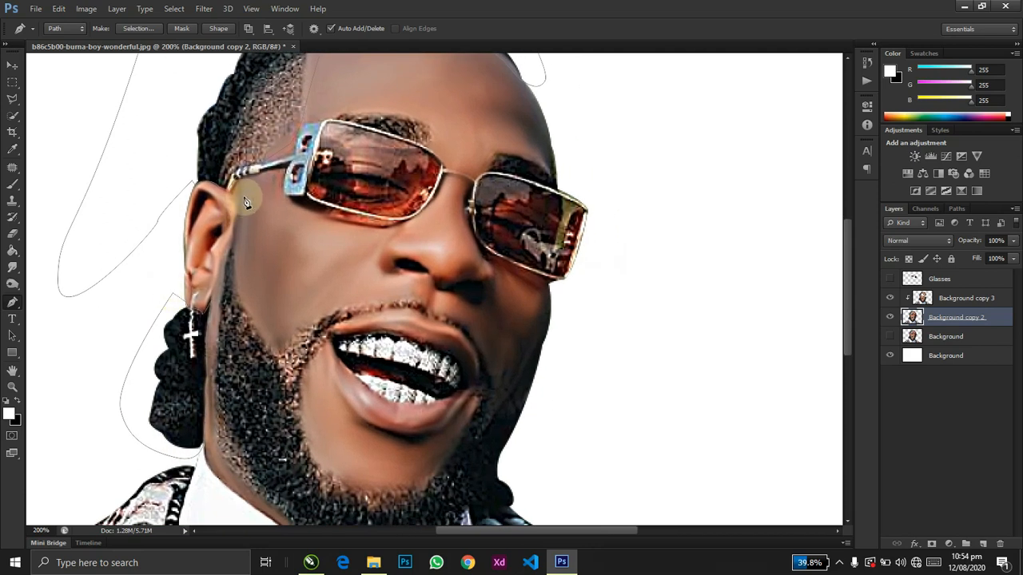
pyautogui.click(243, 196)
pyautogui.click(234, 211)
pyautogui.click(213, 455)
pyautogui.click(258, 501)
pyautogui.moveTo(258, 503); pyautogui.dragTo(173, 330)
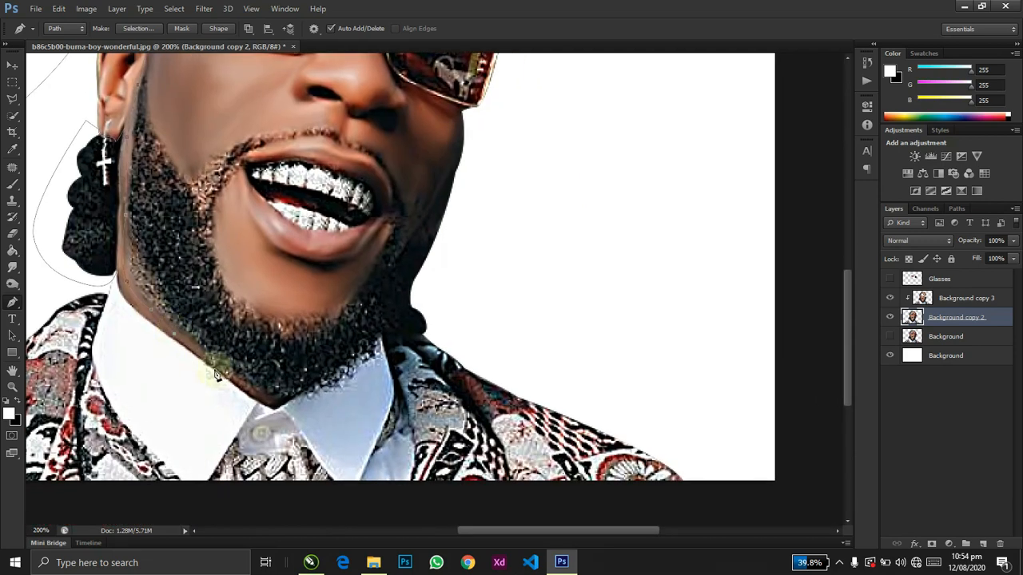
pyautogui.click(259, 397)
pyautogui.click(282, 399)
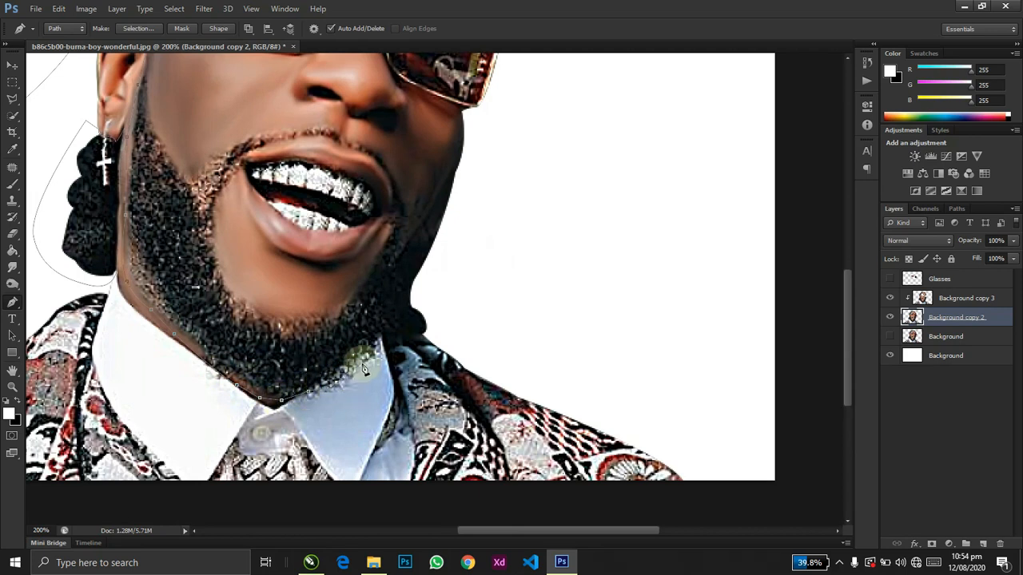
# - Continue the beard path around the far jaw and back across the cheeks just above the moustache
pyautogui.moveTo(382, 334); pyautogui.dragTo(436, 337)
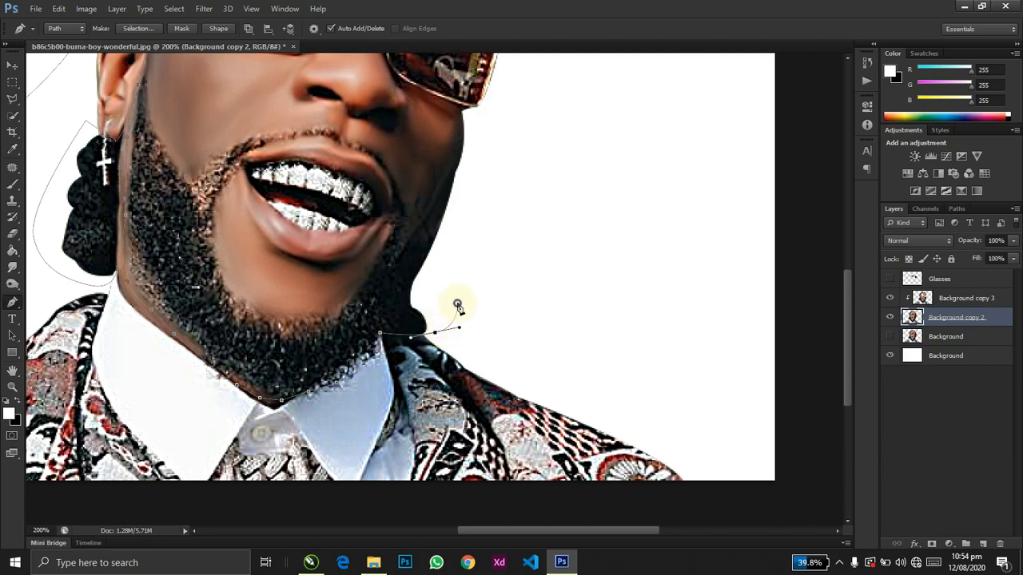
pyautogui.moveTo(473, 135); pyautogui.dragTo(276, 124)
pyautogui.click(196, 166)
pyautogui.moveTo(196, 166); pyautogui.dragTo(332, 208)
pyautogui.click(341, 232)
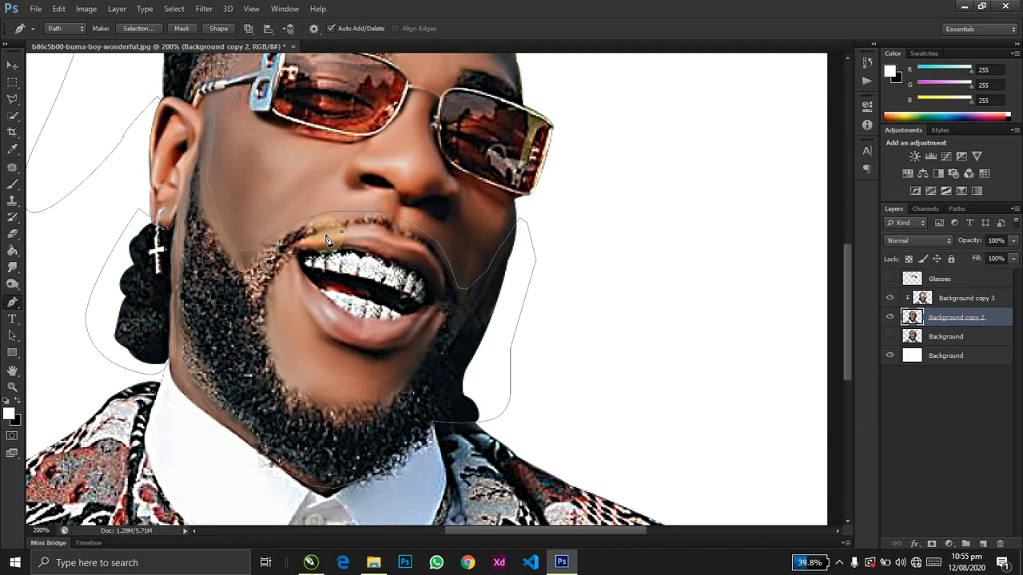
# - Outline the mouth and bare chin area inside the beard with a closed path, and convert the paths into a selection
pyautogui.moveTo(297, 255); pyautogui.dragTo(281, 292)
pyautogui.moveTo(333, 379); pyautogui.dragTo(349, 387)
pyautogui.moveTo(439, 308); pyautogui.dragTo(350, 233)
pyautogui.click(343, 234)
pyautogui.hotkey('ctrl', 'Return')
pyautogui.hotkey('ctrl', '-')
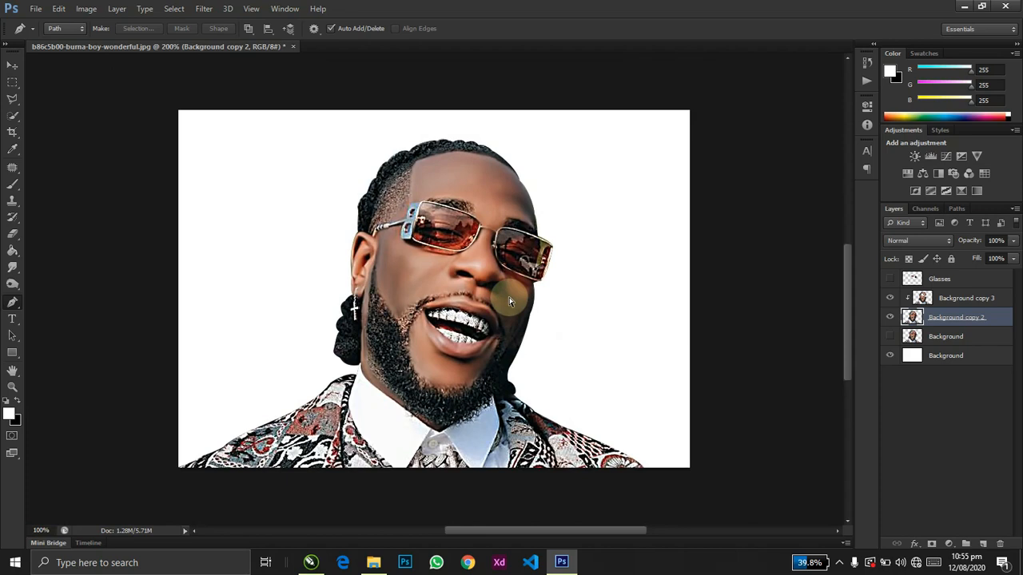
# - Copy the selected hair and beard to a new layer above Background copy 3, and clip Background copy 3 to Background copy 2 again
pyautogui.hotkey('ctrl', '+')
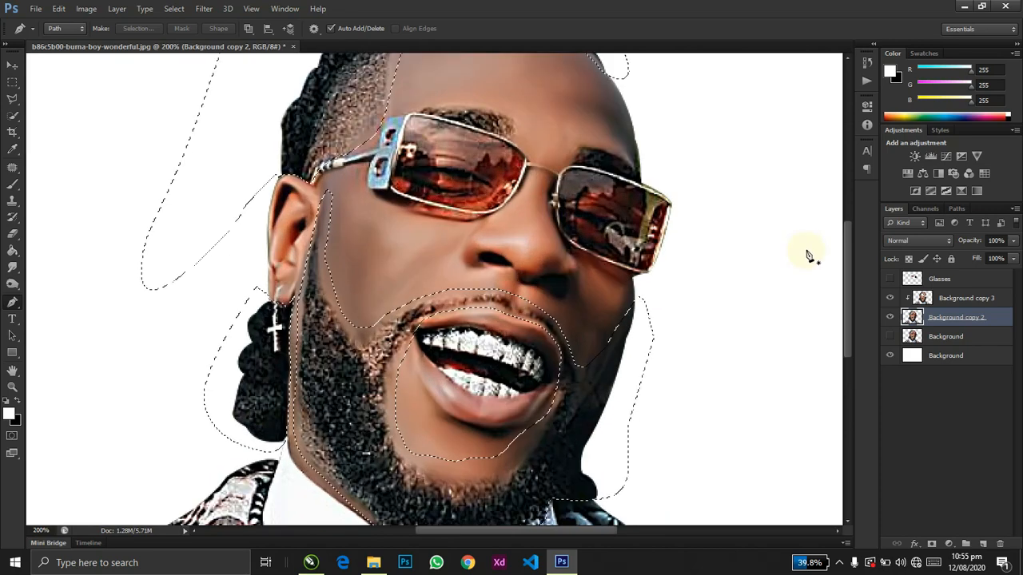
pyautogui.hotkey('ctrl', 'j')
pyautogui.moveTo(962, 320); pyautogui.dragTo(961, 292)
pyautogui.click(949, 318)
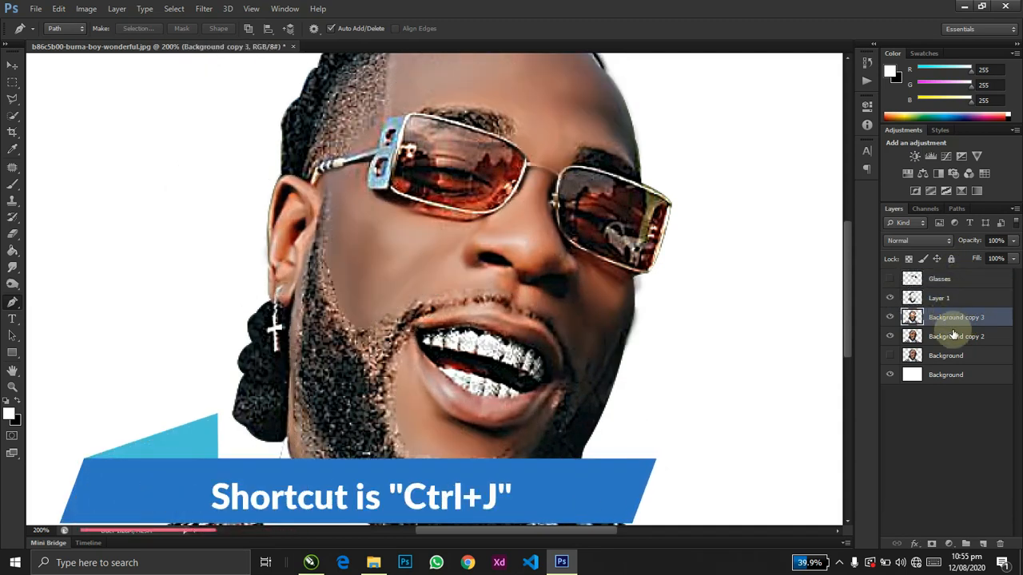
pyautogui.hotkey('ctrl', 'alt', 'j')
pyautogui.press('Escape')
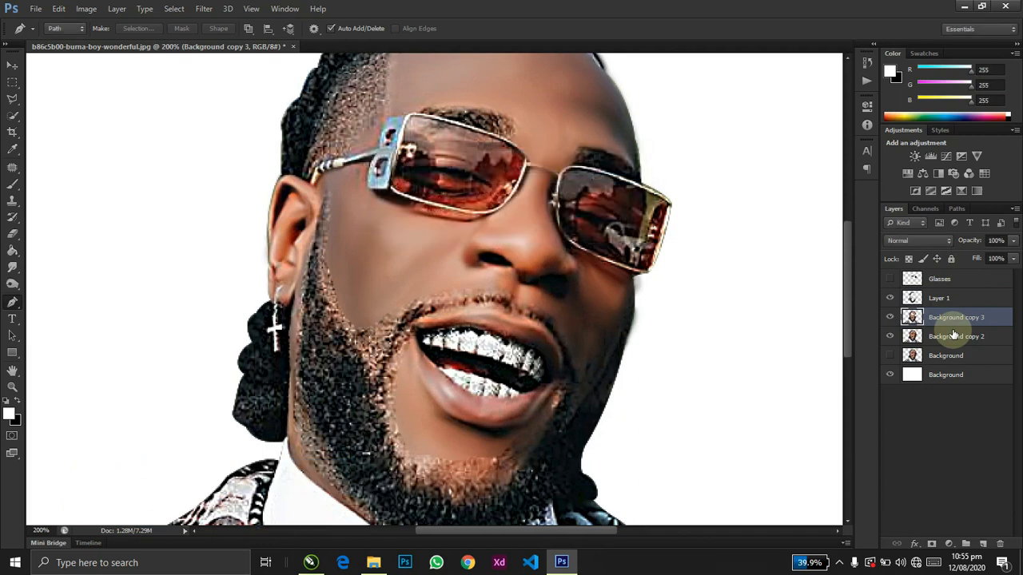
pyautogui.keyDown('alt'); pyautogui.click(953, 327); pyautogui.keyUp('alt')
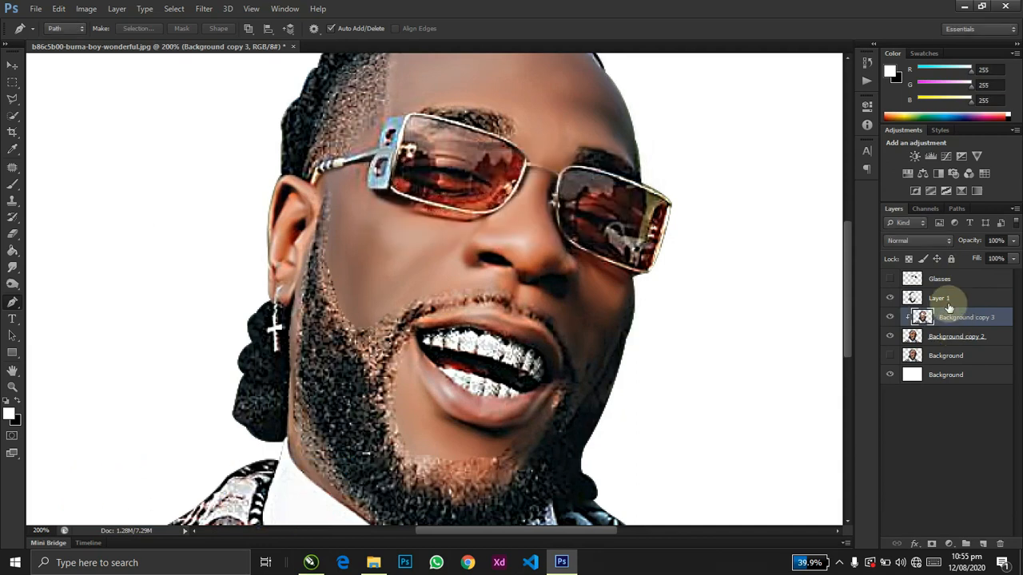
# - Apply the Oil Paint filter to the hair and beard layer with Stylization 2.62, Cleanliness 0.45 and Scale 4.95
pyautogui.click(940, 300)
pyautogui.moveTo(544, 285); pyautogui.dragTo(479, 297)
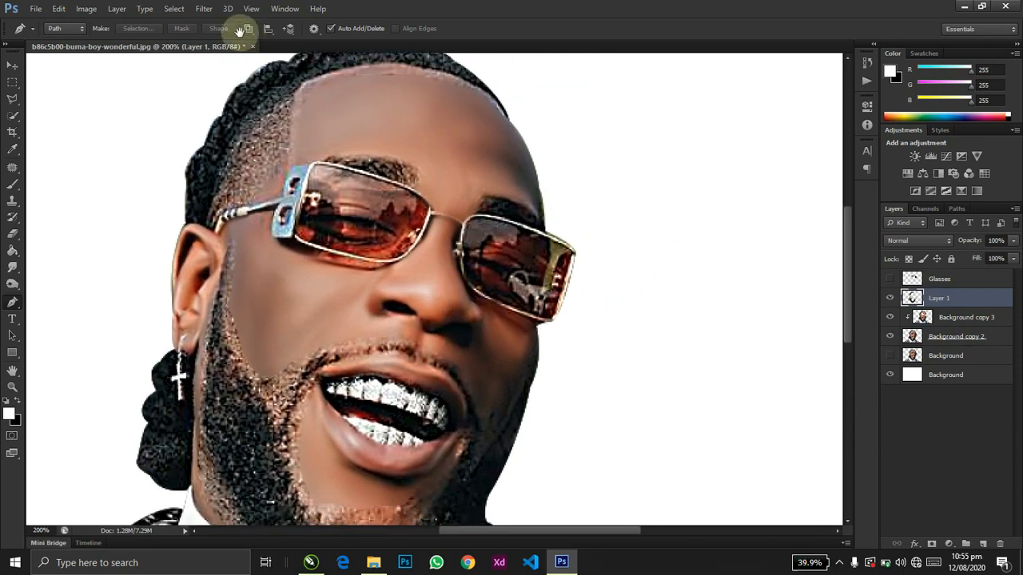
pyautogui.click(206, 10)
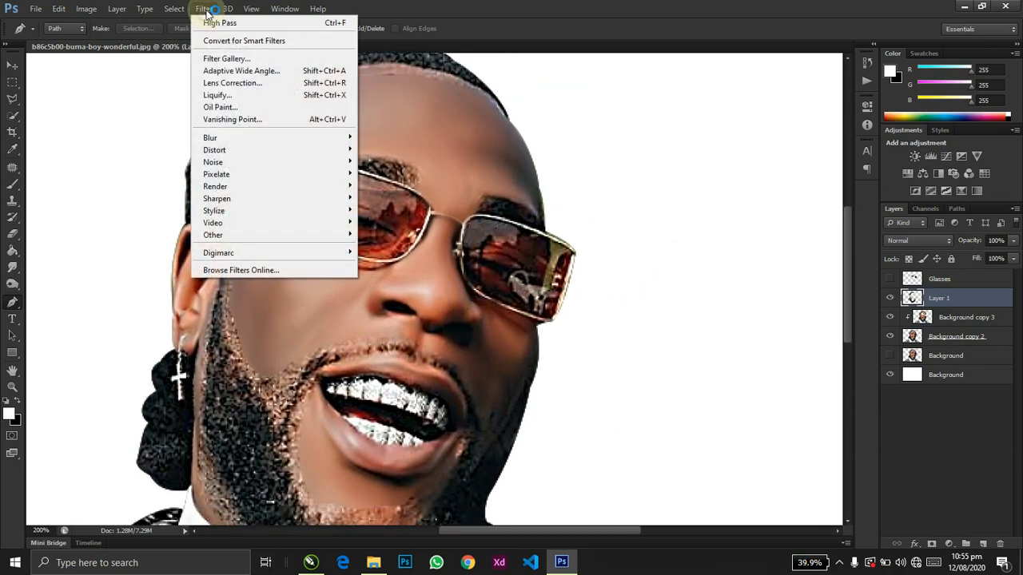
pyautogui.click(233, 108)
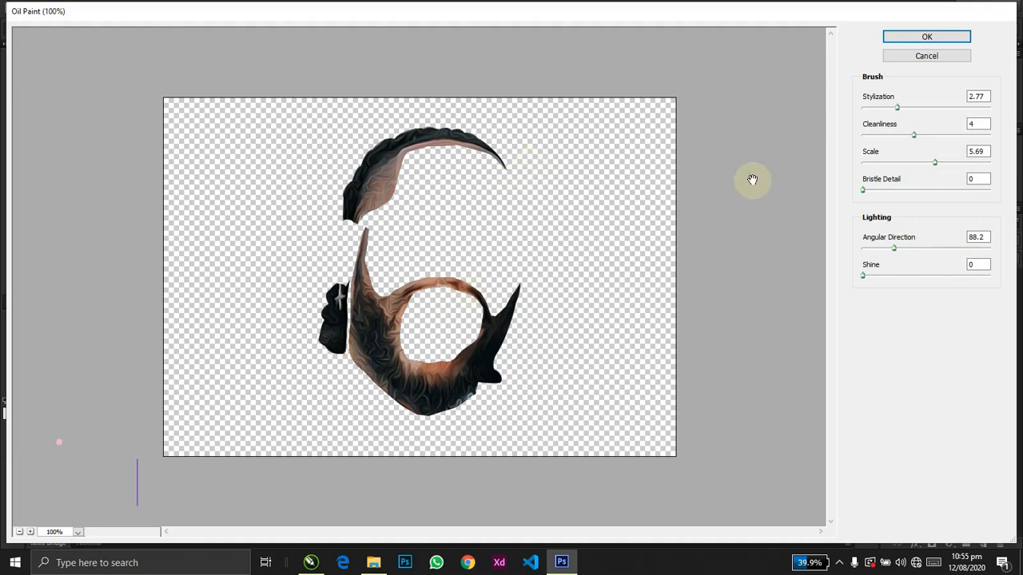
pyautogui.moveTo(897, 108); pyautogui.dragTo(878, 140)
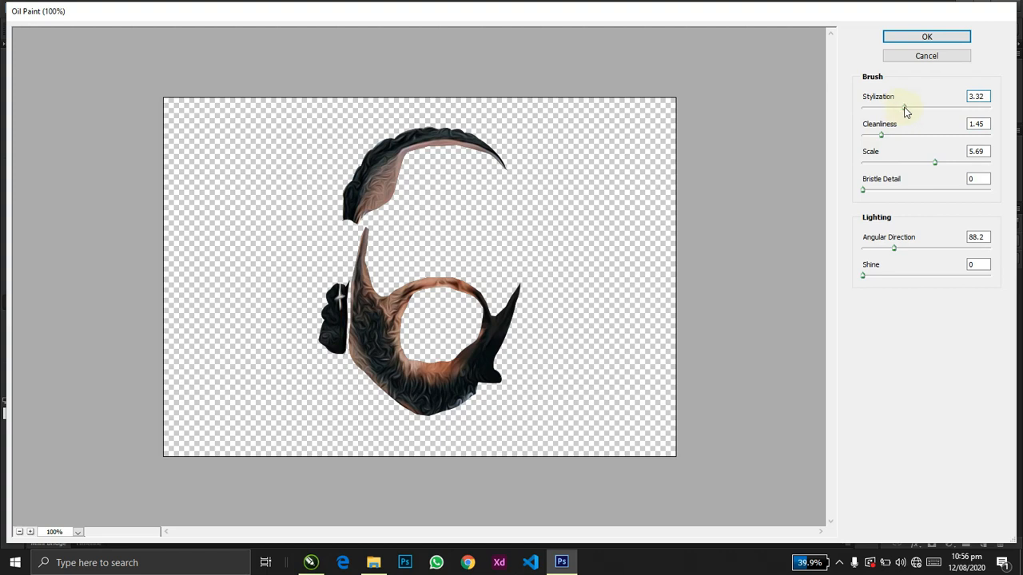
pyautogui.scroll(1, 392, 325)
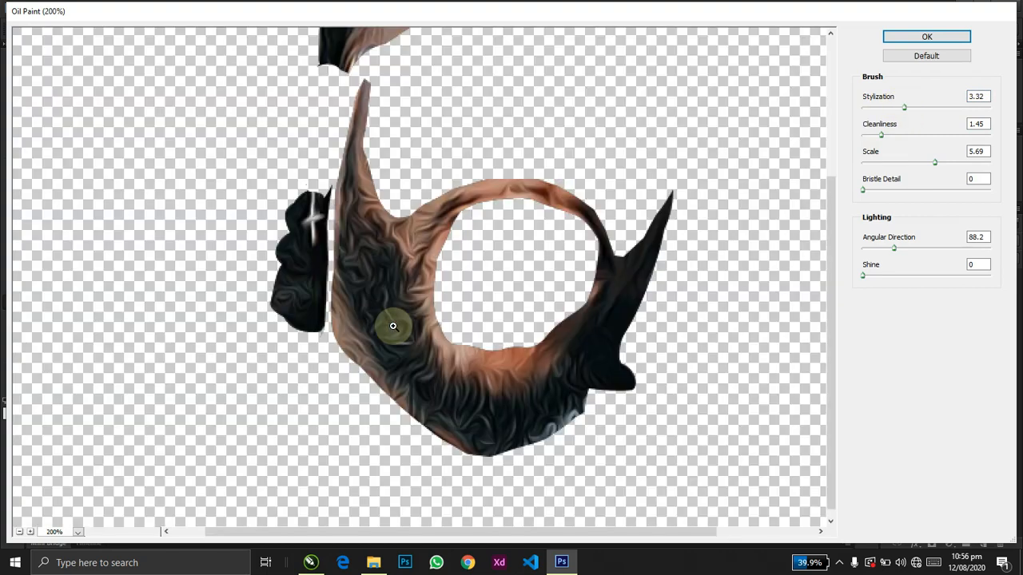
pyautogui.moveTo(424, 285)
pyautogui.mouseDown()
pyautogui.moveTo(359, 388)
pyautogui.moveTo(304, 418)
pyautogui.moveTo(292, 395)
pyautogui.mouseUp()
pyautogui.moveTo(937, 161)
pyautogui.mouseDown()
pyautogui.moveTo(908, 166)
pyautogui.moveTo(873, 138)
pyautogui.moveTo(969, 137)
pyautogui.moveTo(880, 138)
pyautogui.mouseUp()
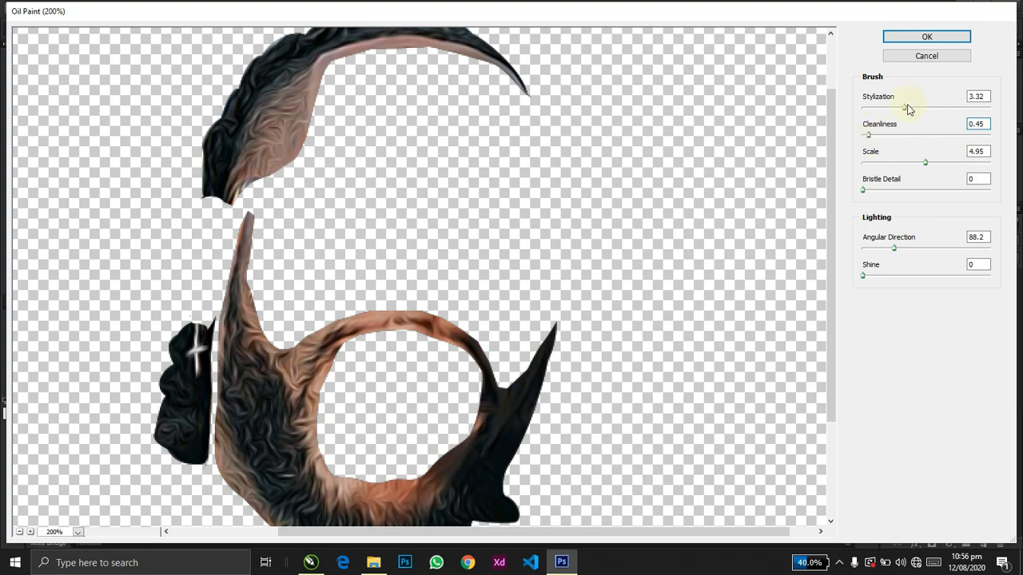
pyautogui.moveTo(892, 112); pyautogui.dragTo(926, 113)
pyautogui.moveTo(895, 106); pyautogui.dragTo(898, 106)
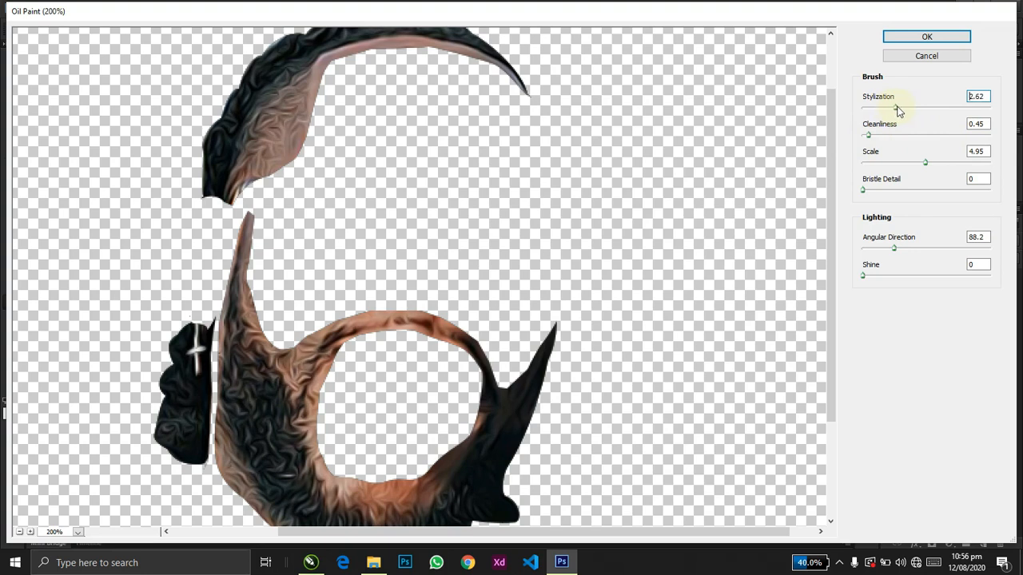
pyautogui.click(951, 36)
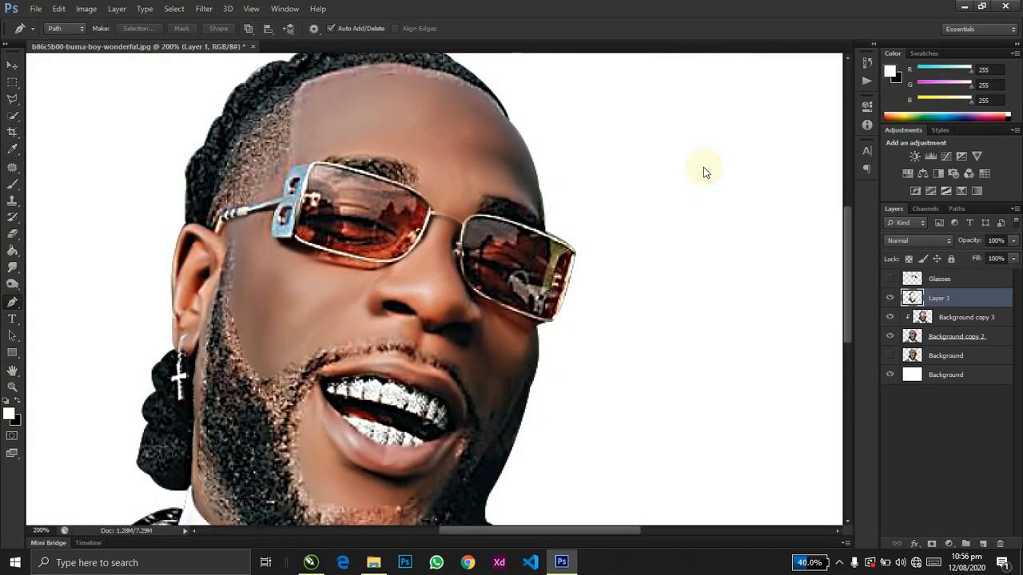
# - Try to merge the oil-painted hair and beard layer into Background copy 3
pyautogui.hotkey('ctrl', '0')
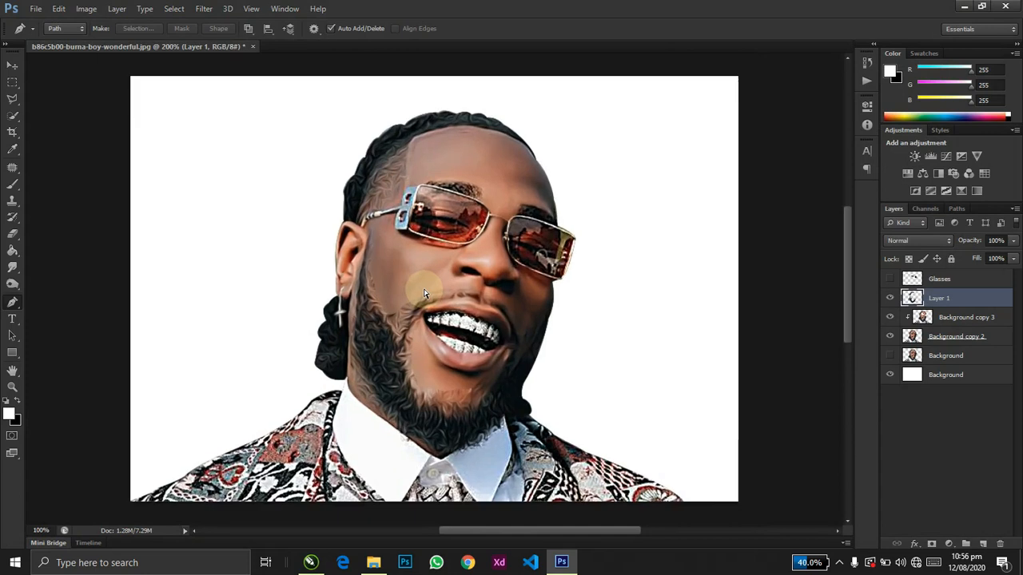
pyautogui.hotkey('ctrl', '+')
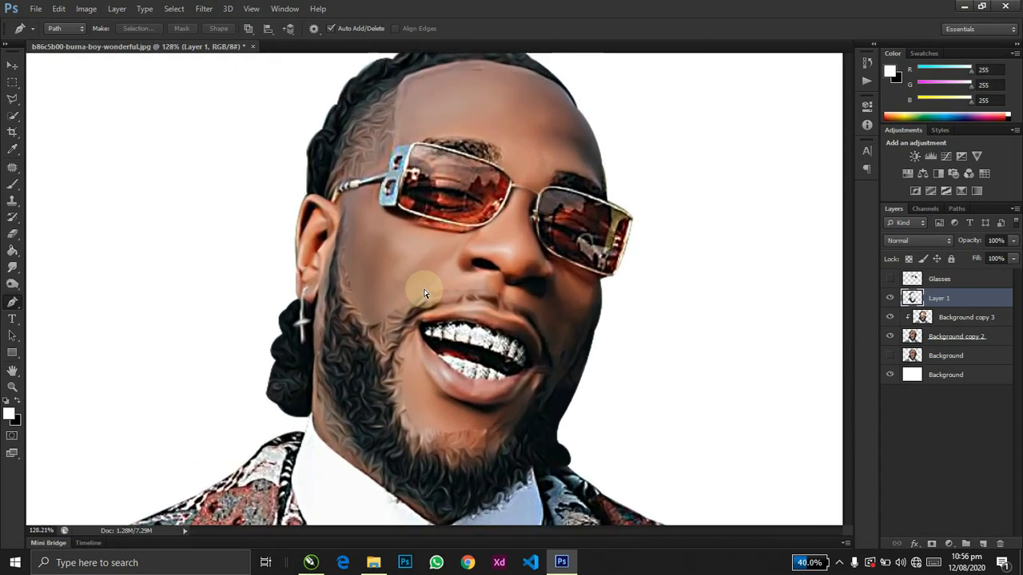
pyautogui.hotkey('ctrl', 'e')
pyautogui.hotkey('ctrl', '+')
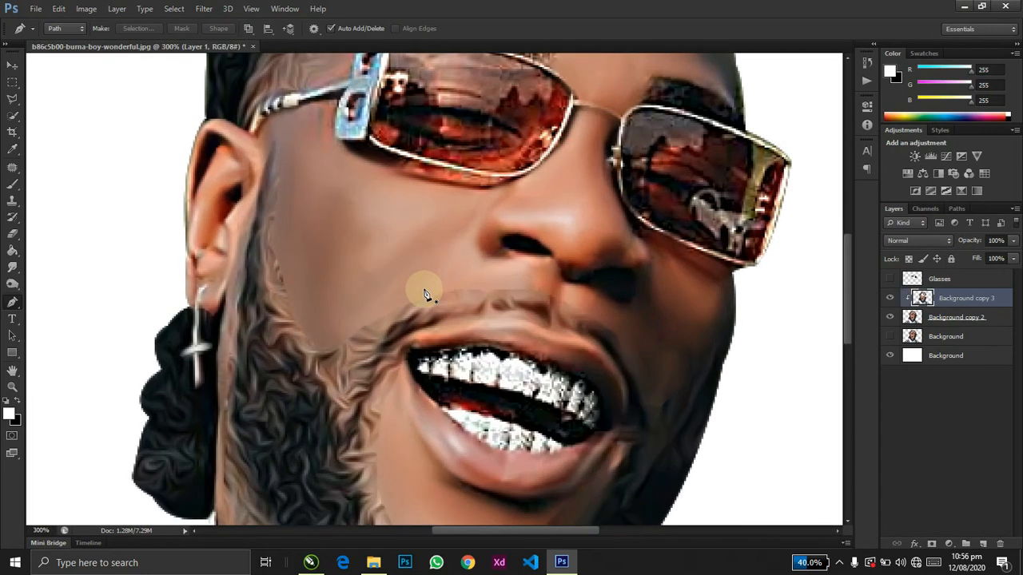
pyautogui.hotkey('ctrl', 'z')
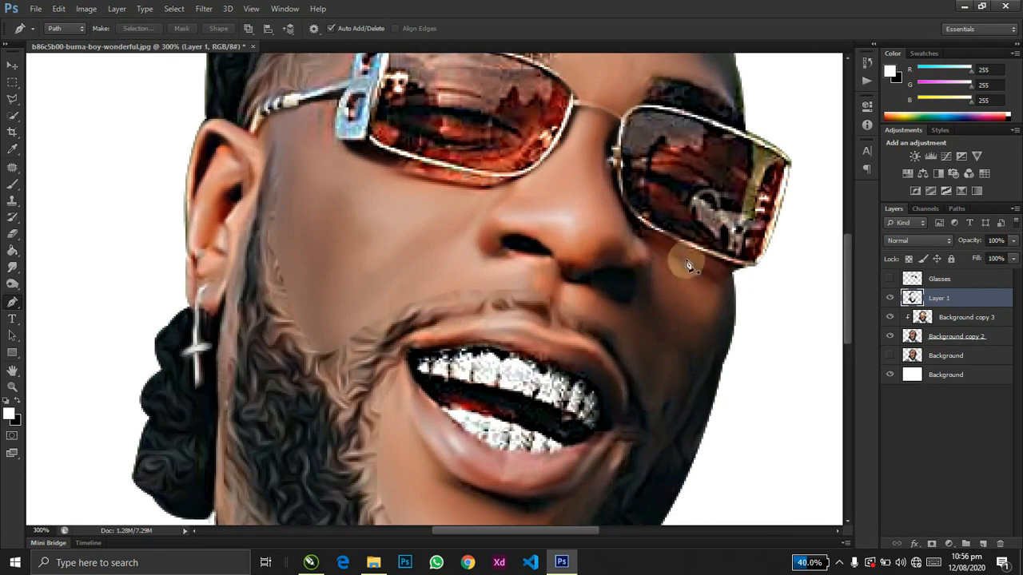
pyautogui.hotkey('ctrl', '0')
pyautogui.click(890, 356)
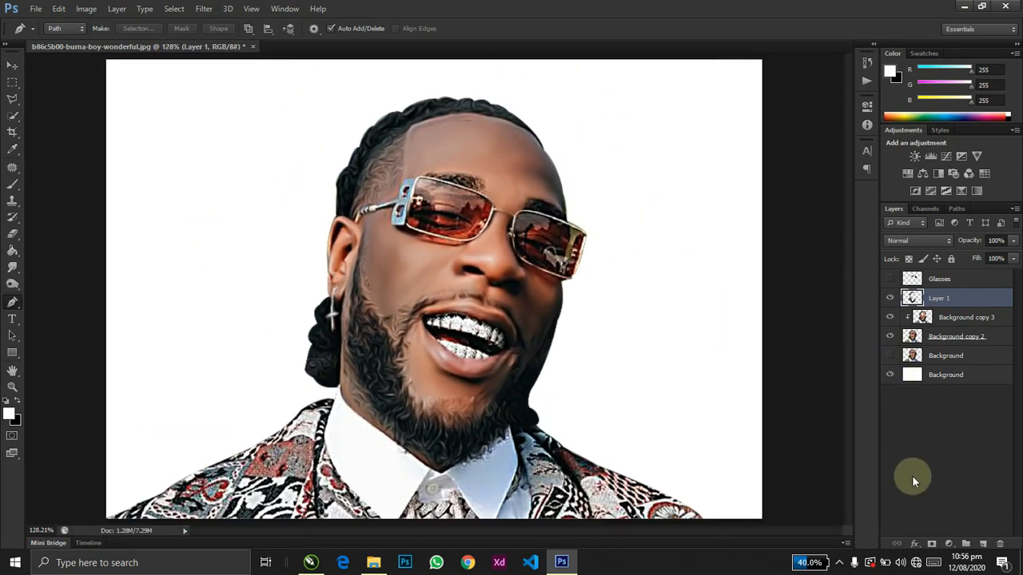
# - Add a mask to the hair and beard layer and prepare a black brush at size 35 for the beard edges
pyautogui.click(934, 544)
pyautogui.press('b')
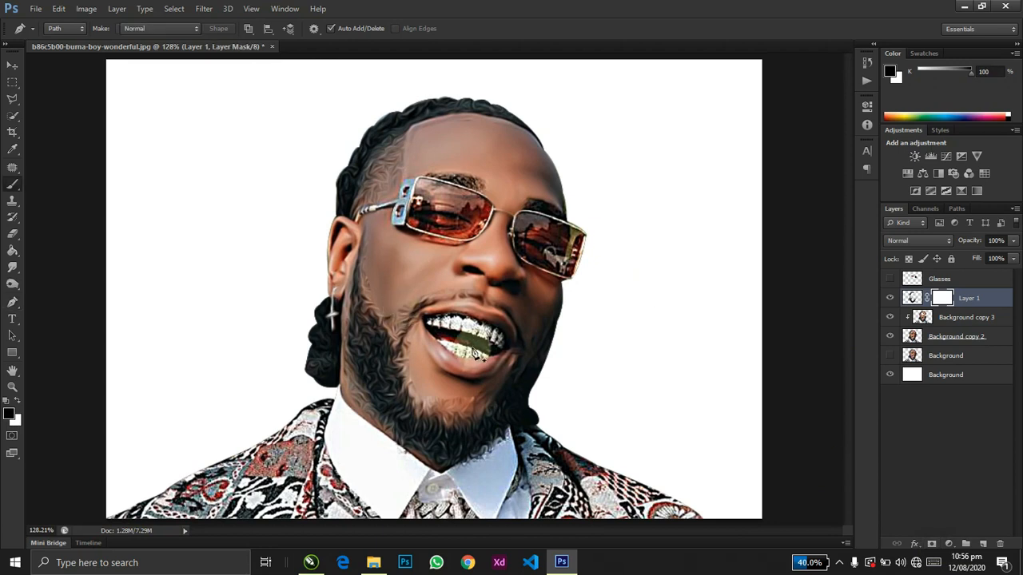
pyautogui.scroll(2, 388, 283)
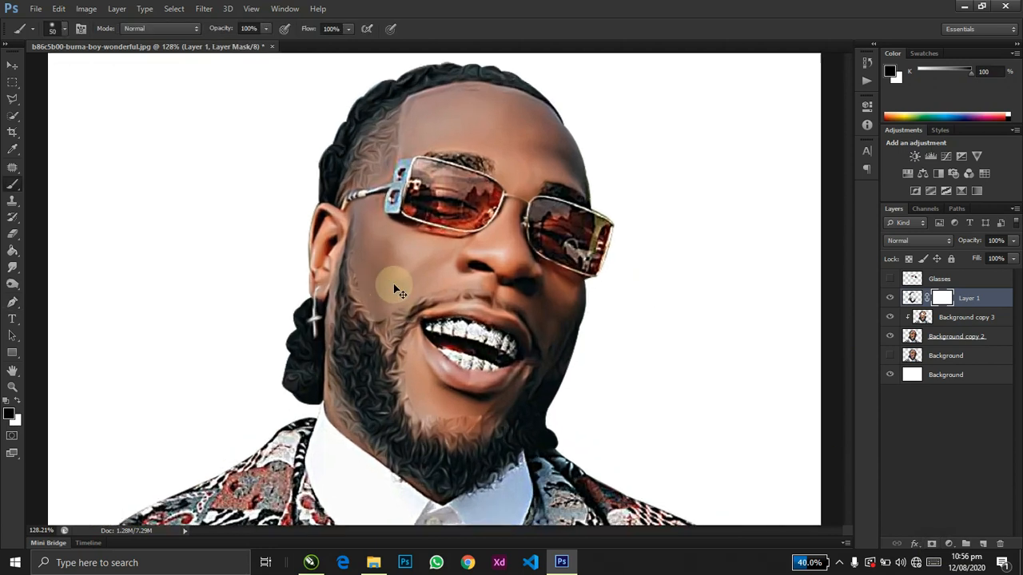
pyautogui.scroll(1, 393, 289)
pyautogui.press('[')
pyautogui.press('[')
pyautogui.press('[')
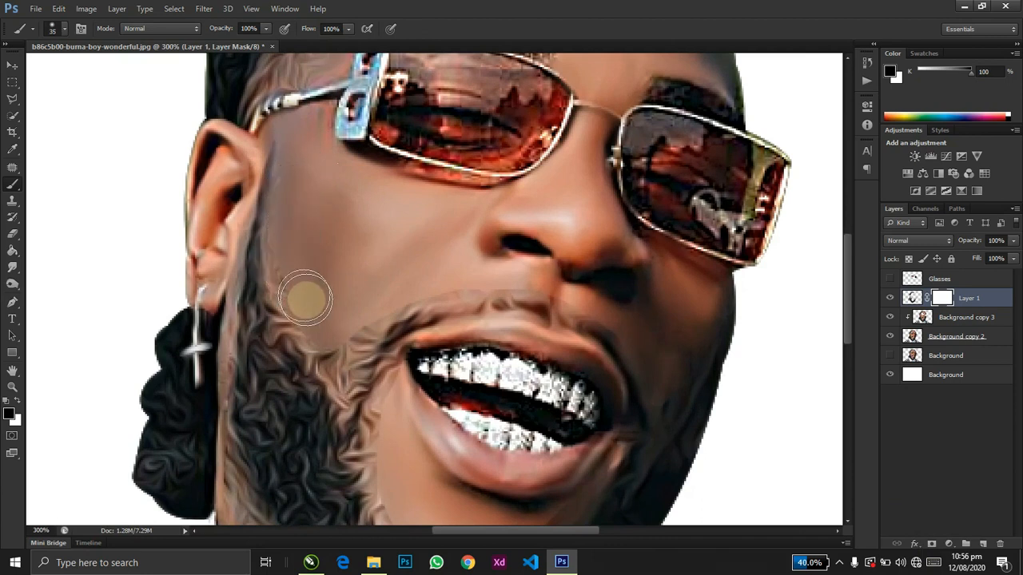
pyautogui.moveTo(362, 308); pyautogui.dragTo(463, 269)
pyautogui.hotkey('ctrl', 'z')
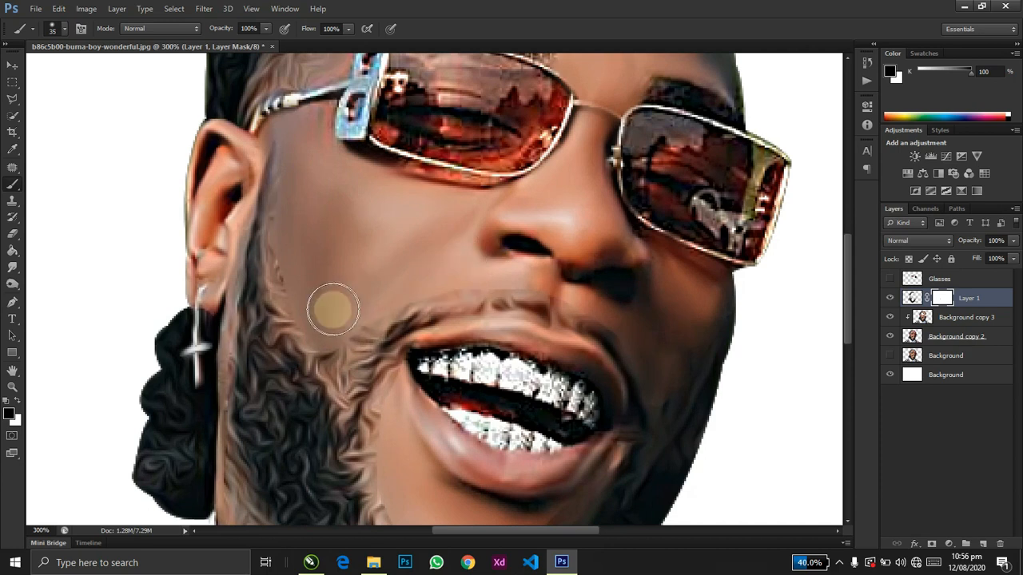
# - Paint black on the mask along the cheek, moustache, mouth area and beard edges to blend them, using a brush down to size 20
pyautogui.moveTo(291, 224)
pyautogui.mouseDown()
pyautogui.moveTo(302, 297)
pyautogui.moveTo(320, 328)
pyautogui.moveTo(415, 281)
pyautogui.moveTo(506, 262)
pyautogui.moveTo(481, 265)
pyautogui.moveTo(585, 276)
pyautogui.moveTo(555, 272)
pyautogui.moveTo(648, 314)
pyautogui.moveTo(680, 354)
pyautogui.moveTo(663, 199)
pyautogui.mouseUp()
pyautogui.press('space')
pyautogui.moveTo(397, 286)
pyautogui.mouseDown()
pyautogui.moveTo(394, 324)
pyautogui.moveTo(391, 312)
pyautogui.moveTo(381, 341)
pyautogui.moveTo(389, 378)
pyautogui.moveTo(385, 355)
pyautogui.moveTo(412, 400)
pyautogui.moveTo(388, 376)
pyautogui.moveTo(448, 410)
pyautogui.moveTo(433, 402)
pyautogui.moveTo(494, 396)
pyautogui.moveTo(485, 385)
pyautogui.moveTo(459, 403)
pyautogui.moveTo(528, 367)
pyautogui.moveTo(494, 397)
pyautogui.moveTo(560, 350)
pyautogui.moveTo(528, 397)
pyautogui.moveTo(485, 419)
pyautogui.moveTo(495, 413)
pyautogui.moveTo(409, 382)
pyautogui.moveTo(399, 367)
pyautogui.moveTo(467, 216)
pyautogui.mouseUp()
pyautogui.moveTo(256, 169)
pyautogui.mouseDown()
pyautogui.moveTo(289, 264)
pyautogui.moveTo(247, 199)
pyautogui.moveTo(268, 204)
pyautogui.moveTo(285, 256)
pyautogui.moveTo(363, 337)
pyautogui.moveTo(296, 239)
pyautogui.moveTo(302, 254)
pyautogui.moveTo(263, 216)
pyautogui.moveTo(274, 269)
pyautogui.moveTo(323, 354)
pyautogui.mouseUp()
pyautogui.moveTo(284, 303)
pyautogui.mouseDown()
pyautogui.moveTo(290, 285)
pyautogui.moveTo(423, 402)
pyautogui.moveTo(409, 397)
pyautogui.moveTo(460, 414)
pyautogui.moveTo(504, 457)
pyautogui.moveTo(510, 449)
pyautogui.mouseUp()
pyautogui.moveTo(559, 422)
pyautogui.mouseDown()
pyautogui.moveTo(623, 412)
pyautogui.moveTo(608, 417)
pyautogui.moveTo(665, 373)
pyautogui.mouseUp()
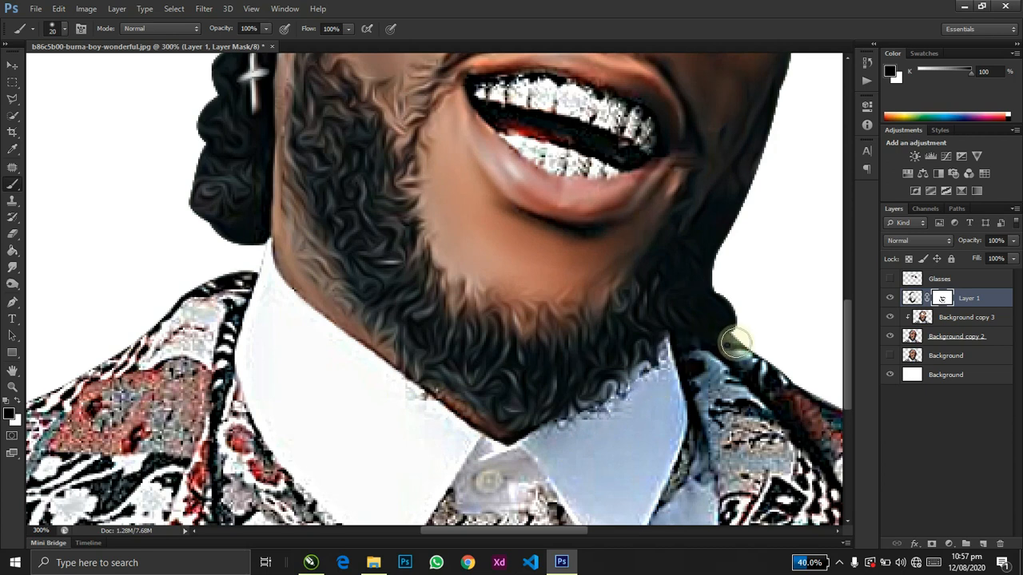
# - Mask away the remaining oil-paint edges beside the sideburn and along the forehead hairline
pyautogui.hotkey('ctrl', '-')
pyautogui.hotkey('ctrl', '-')
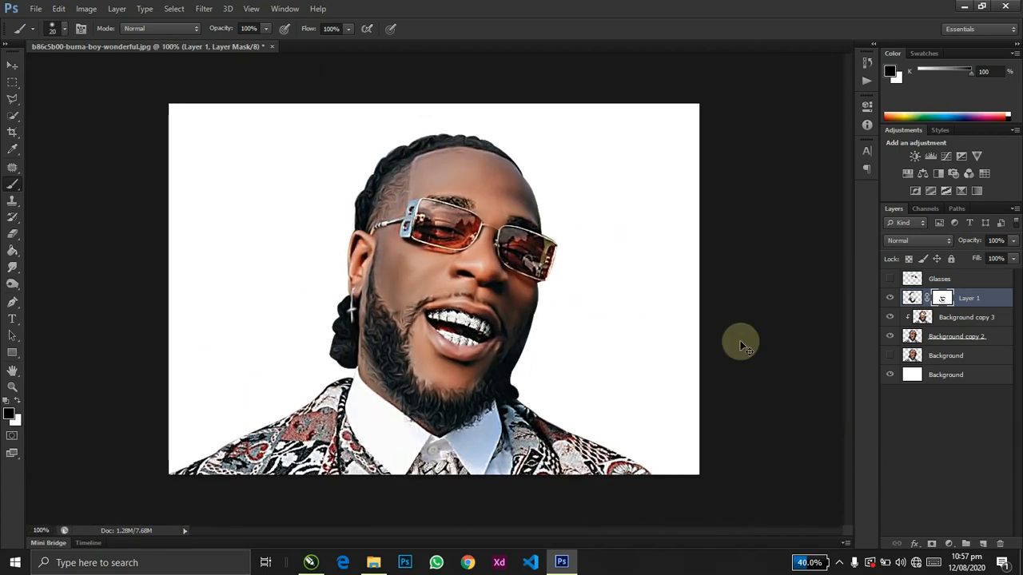
pyautogui.hotkey('ctrl', '+')
pyautogui.hotkey('ctrl', '+')
pyautogui.moveTo(740, 341); pyautogui.dragTo(708, 407)
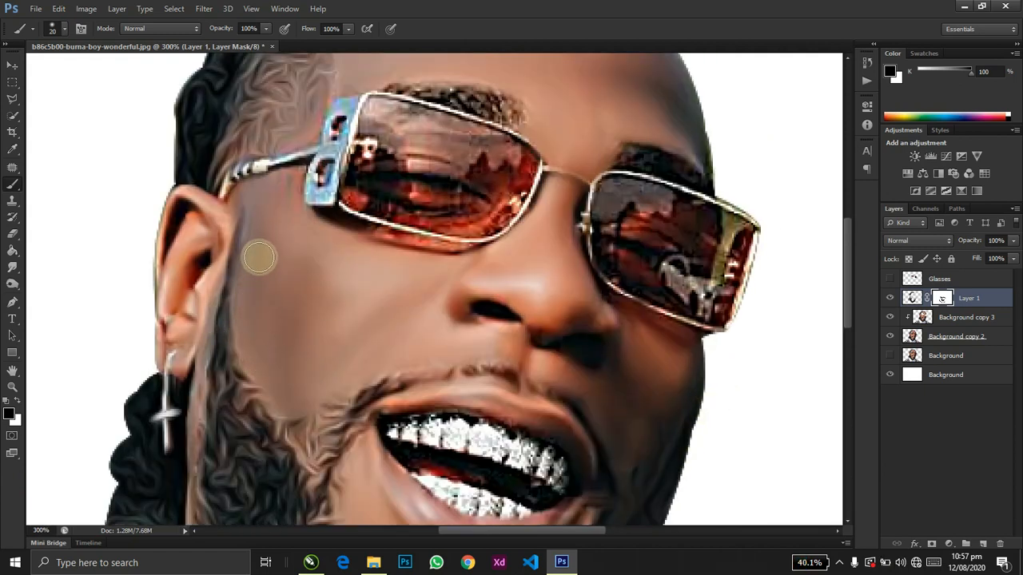
pyautogui.moveTo(298, 232); pyautogui.dragTo(291, 421)
pyautogui.moveTo(342, 228)
pyautogui.mouseDown()
pyautogui.moveTo(354, 176)
pyautogui.moveTo(375, 164)
pyautogui.moveTo(484, 151)
pyautogui.moveTo(612, 186)
pyautogui.moveTo(658, 237)
pyautogui.mouseUp()
# - Examine the blended hair and beard edges at several magnifications
pyautogui.hotkey('ctrl', '+')
pyautogui.hotkey('ctrl', '-')
pyautogui.hotkey('ctrl', '-')
pyautogui.hotkey('ctrl', '-')
pyautogui.hotkey('ctrl', '+')
pyautogui.hotkey('ctrl', '-')
pyautogui.hotkey('ctrl', '+')
pyautogui.hotkey('ctrl', '+')
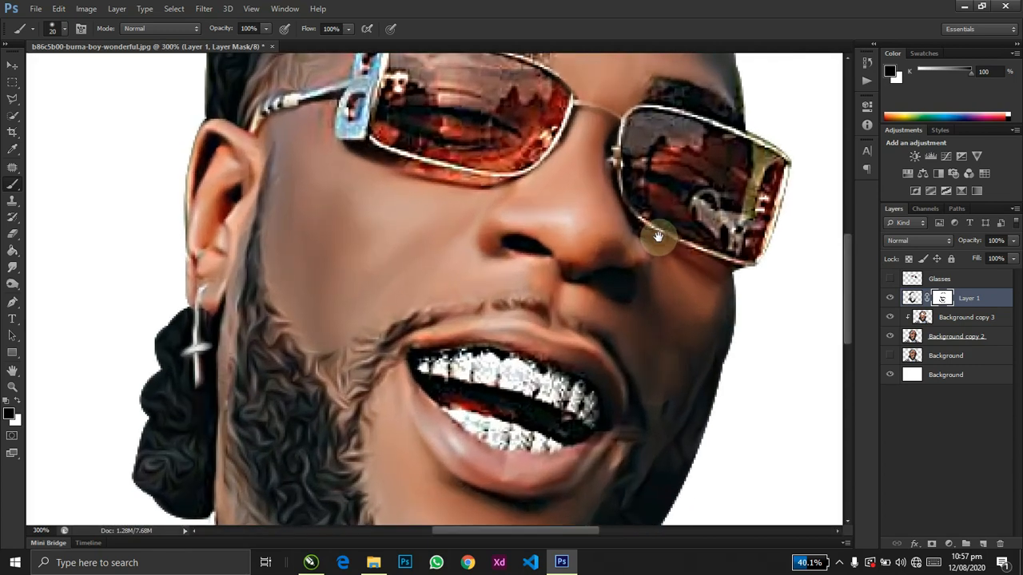
# - Outline the eyebrow above the glasses' hinge-side lens with a closed Pen path on Background copy 3
pyautogui.moveTo(653, 241); pyautogui.dragTo(580, 412)
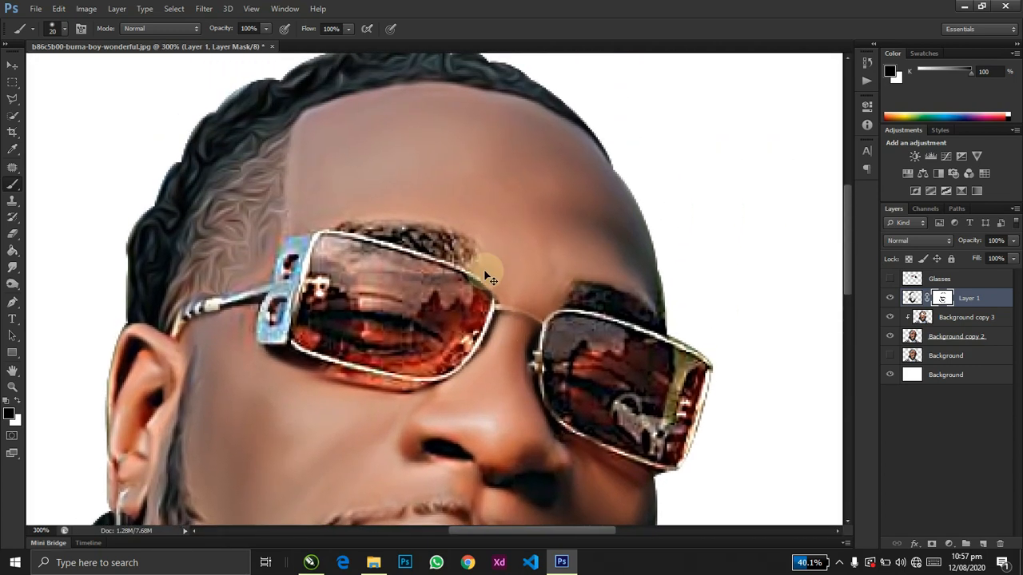
pyautogui.hotkey('ctrl', '+')
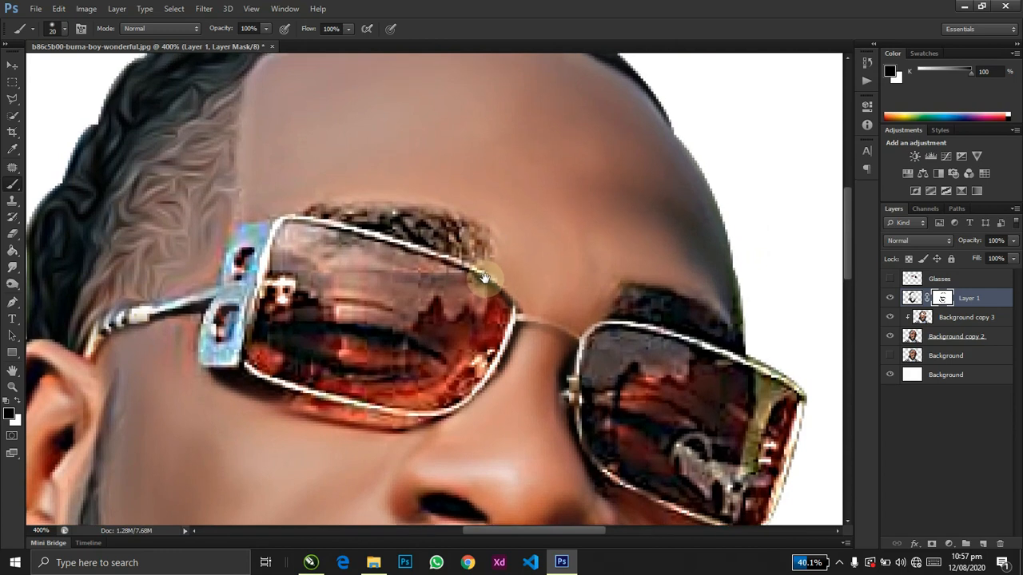
pyautogui.press('p')
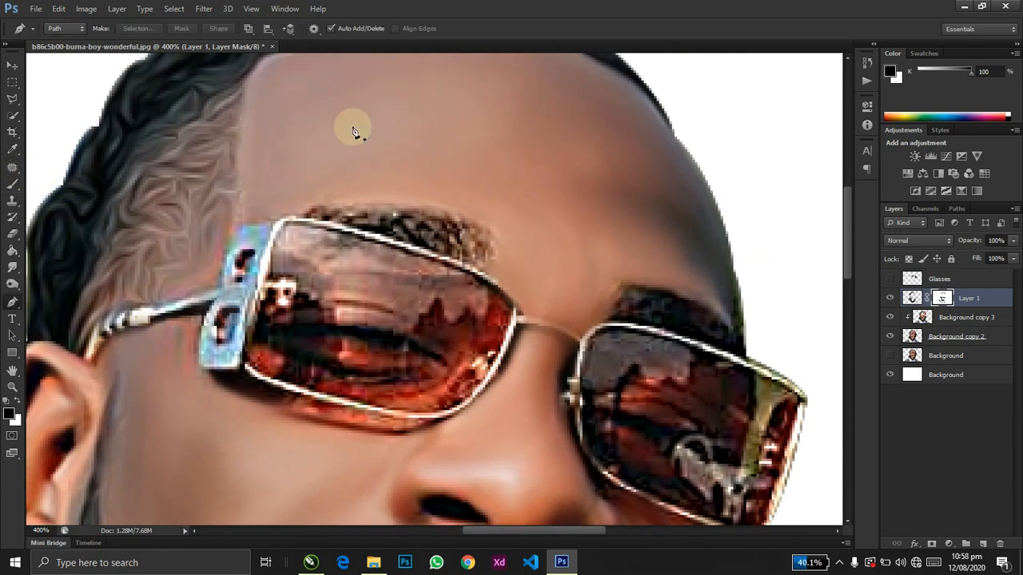
pyautogui.click(958, 318)
pyautogui.click(484, 277)
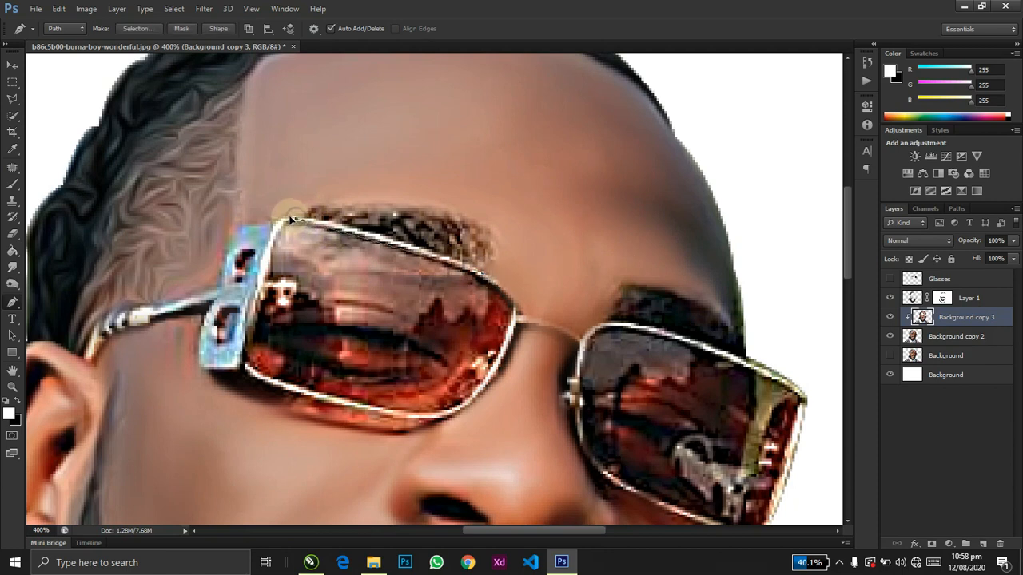
pyautogui.click(255, 215)
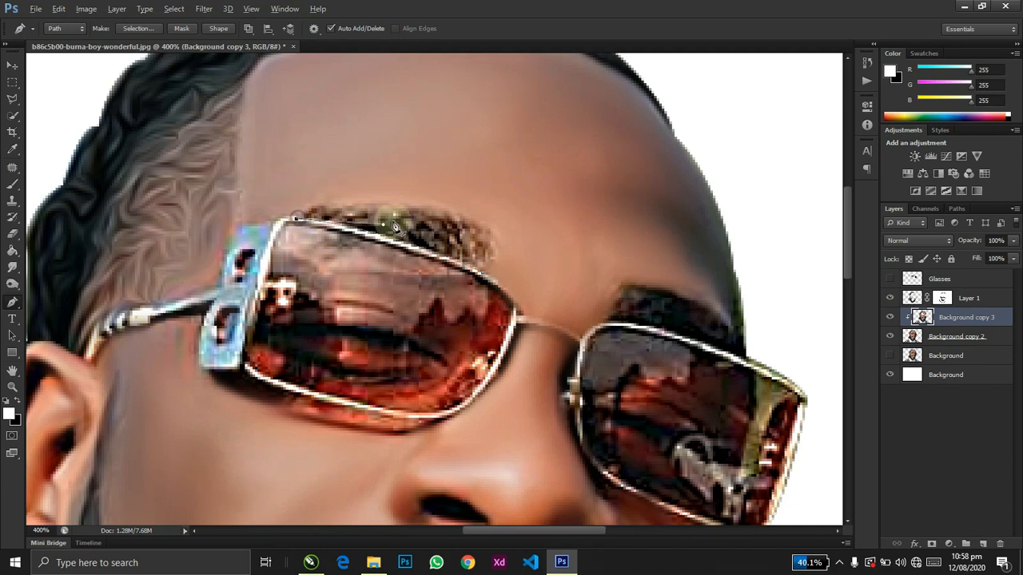
pyautogui.click(496, 229)
pyautogui.moveTo(621, 282); pyautogui.dragTo(660, 273)
pyautogui.keyDown('alt'); pyautogui.click(496, 232); pyautogui.keyUp('alt')
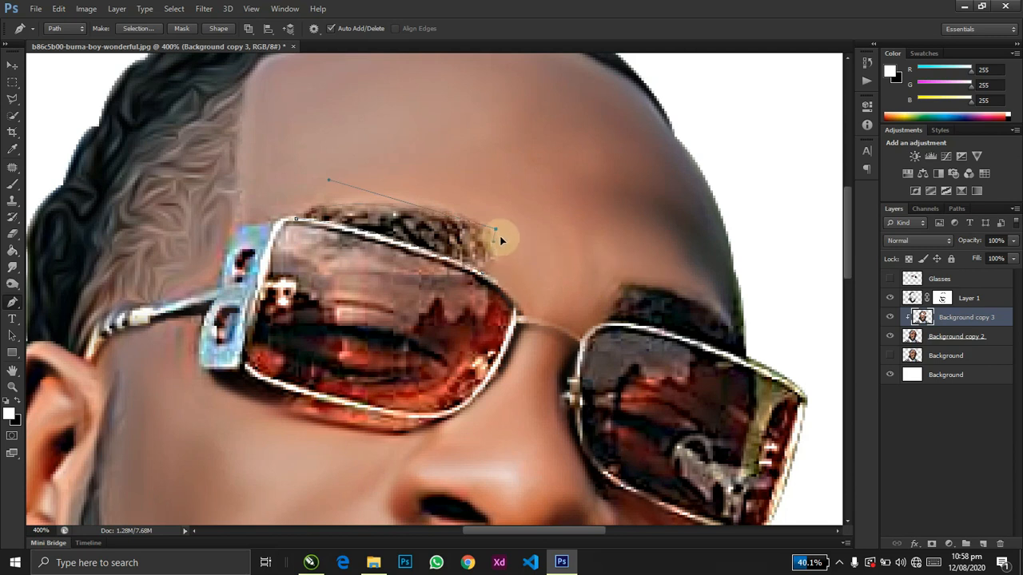
pyautogui.keyDown('ctrl'); pyautogui.click(478, 276); pyautogui.keyUp('ctrl')
# - Enclose the other eyebrow in a second Pen path running along the glasses' upper rim
pyautogui.moveTo(562, 267); pyautogui.dragTo(458, 240)
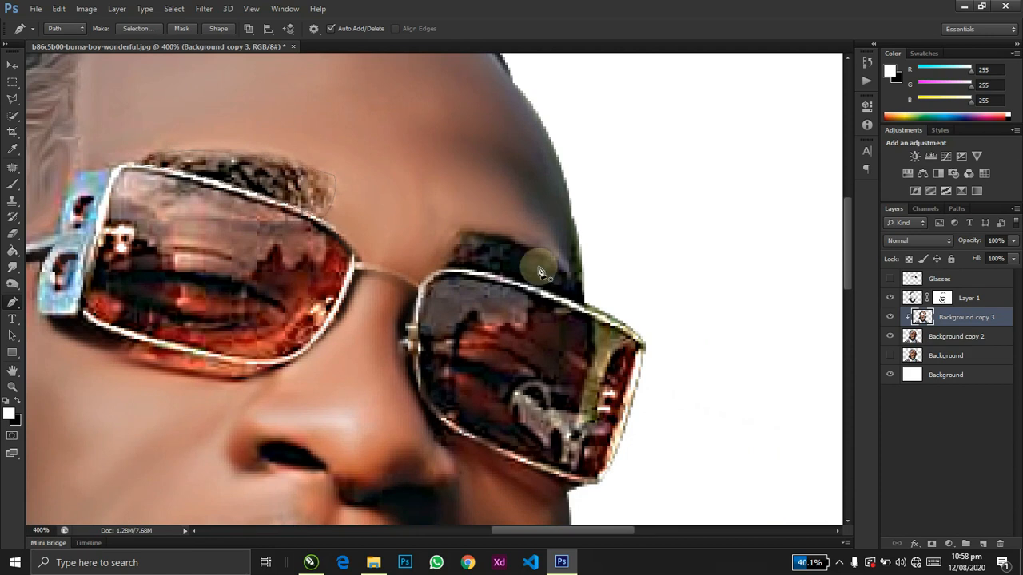
pyautogui.click(458, 230)
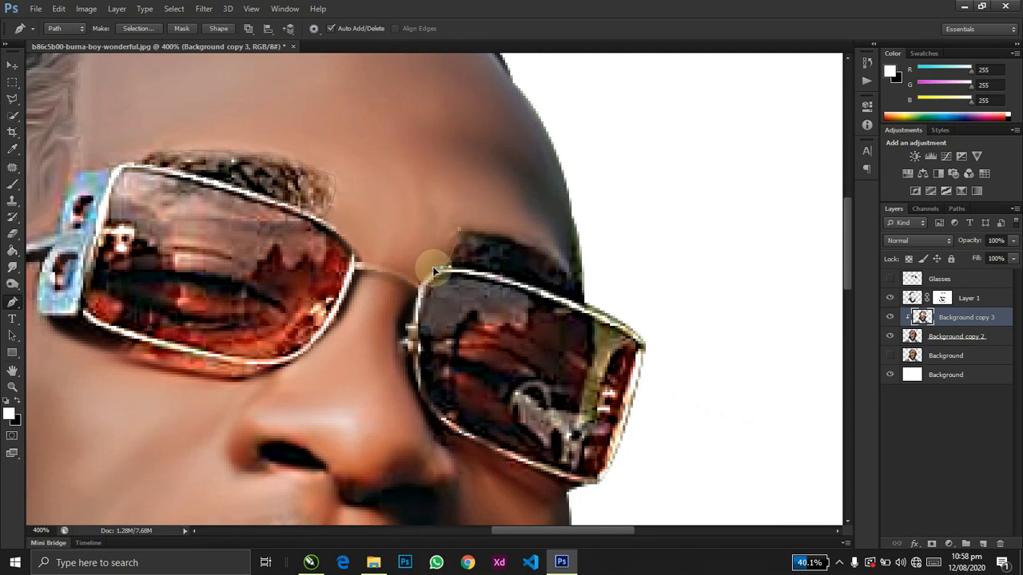
pyautogui.moveTo(434, 269); pyautogui.dragTo(478, 269)
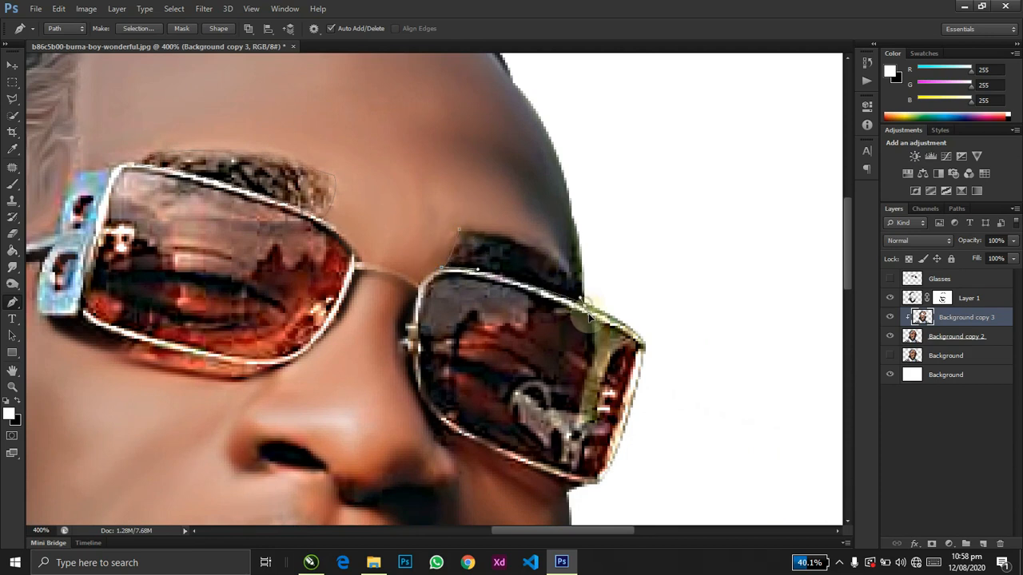
pyautogui.click(453, 232)
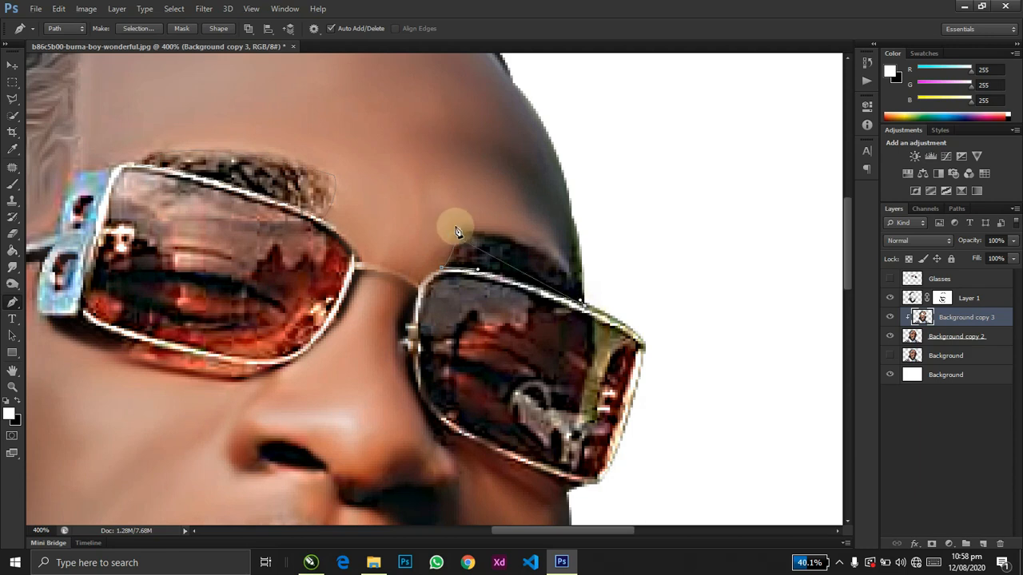
# - Close the second eyebrow path, convert both paths to a selection and copy the eyebrows onto a new layer above Background copy 3
pyautogui.moveTo(461, 235); pyautogui.dragTo(367, 216)
pyautogui.hotkey('ctrl', 'Return')
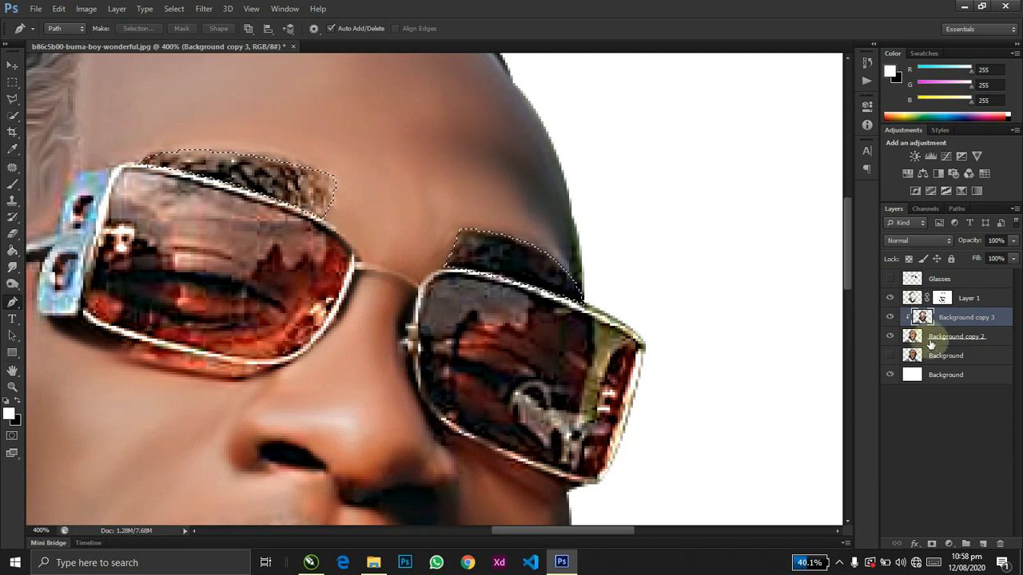
pyautogui.click(933, 342)
pyautogui.hotkey('ctrl', 'j')
pyautogui.moveTo(940, 339); pyautogui.dragTo(941, 307)
pyautogui.click(939, 342)
pyautogui.hotkey('ctrl', 'shift', 'n')
pyautogui.press('Escape')
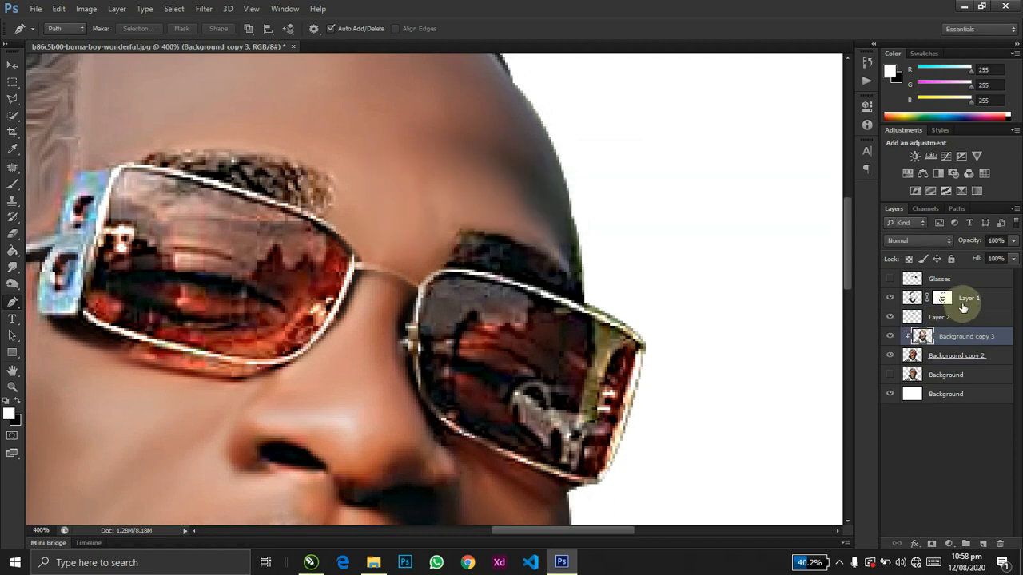
# - Rename the copied eyebrow layer Eye Brow and the masked hair layer Beards
pyautogui.click(941, 318)
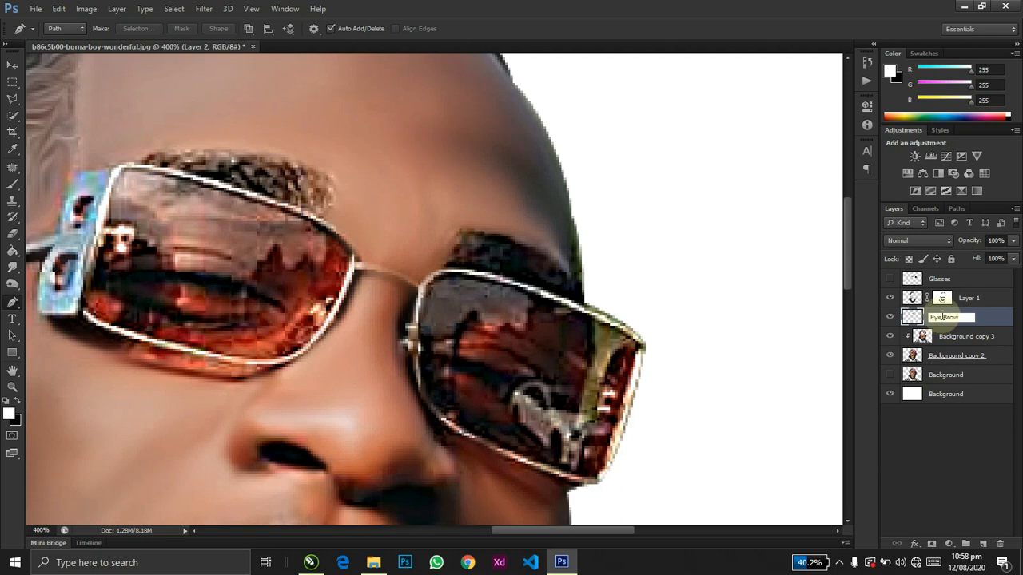
pyautogui.click(973, 298)
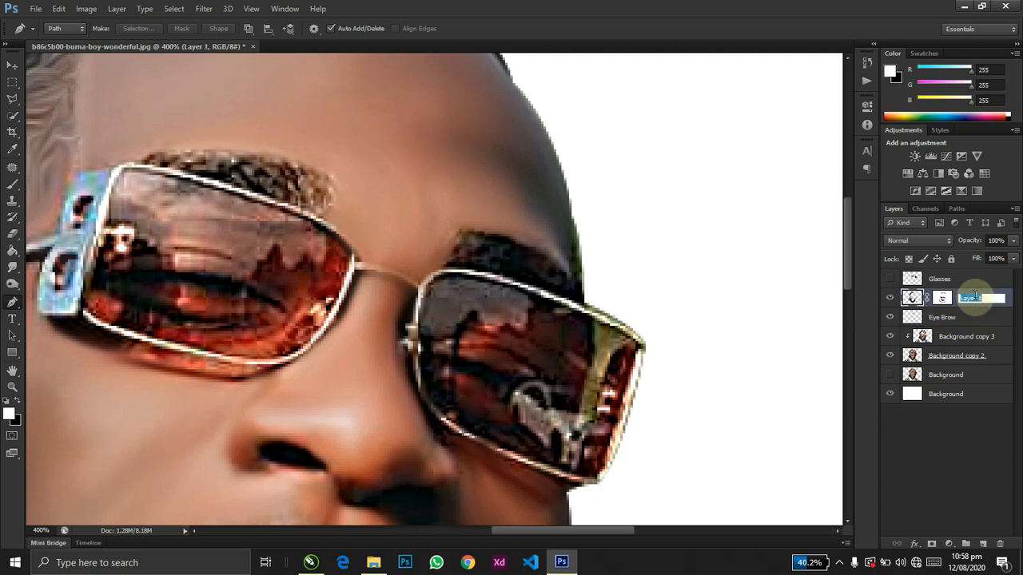
pyautogui.press('Return')
# - Apply Oil Paint to Eye Brow with Stylization 3.42, Cleanliness 0, Scale 10, Bristle Detail 0, Angular Direction 46.8 and Shine 0.7
pyautogui.click(938, 318)
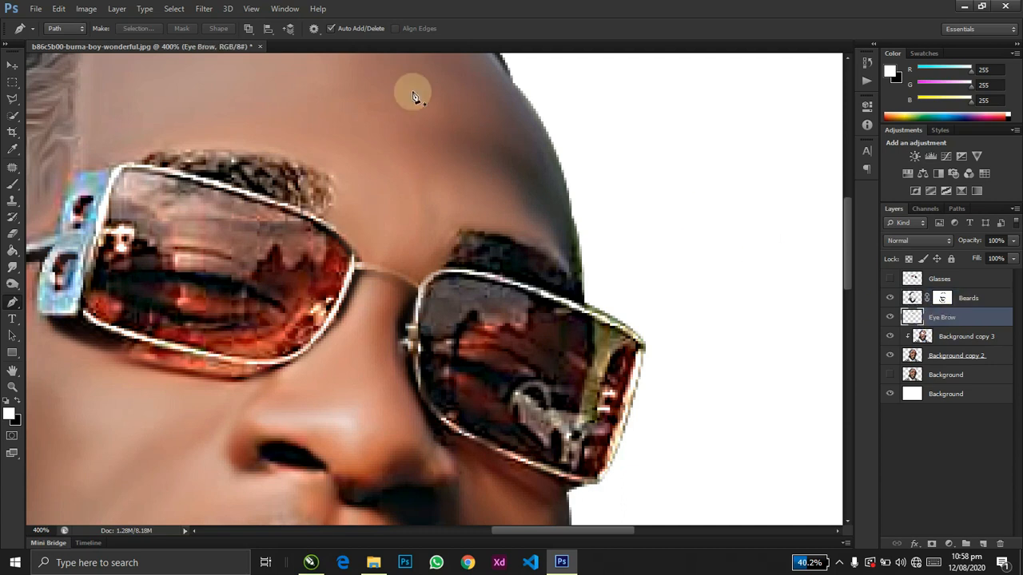
pyautogui.click(207, 11)
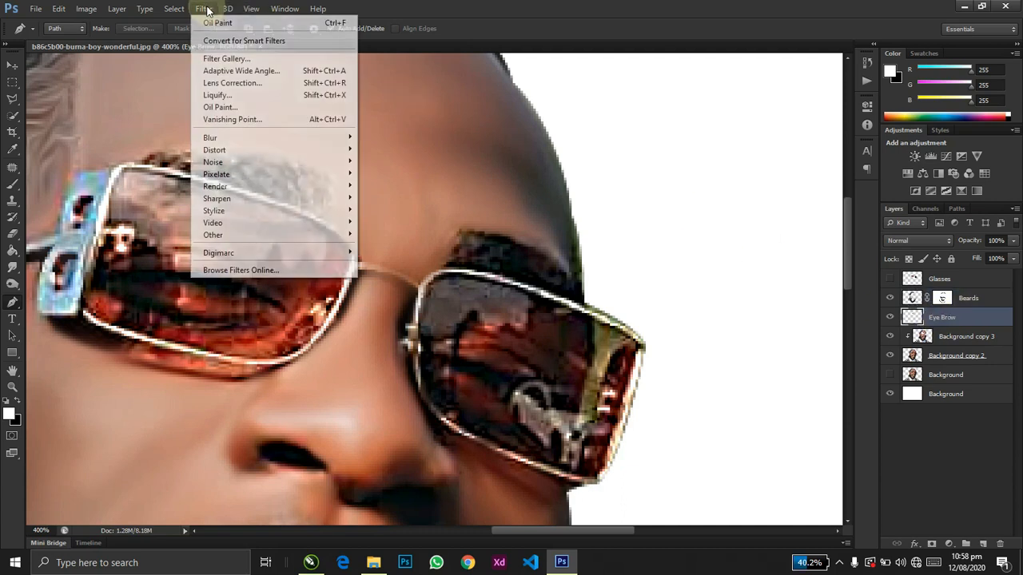
pyautogui.click(246, 108)
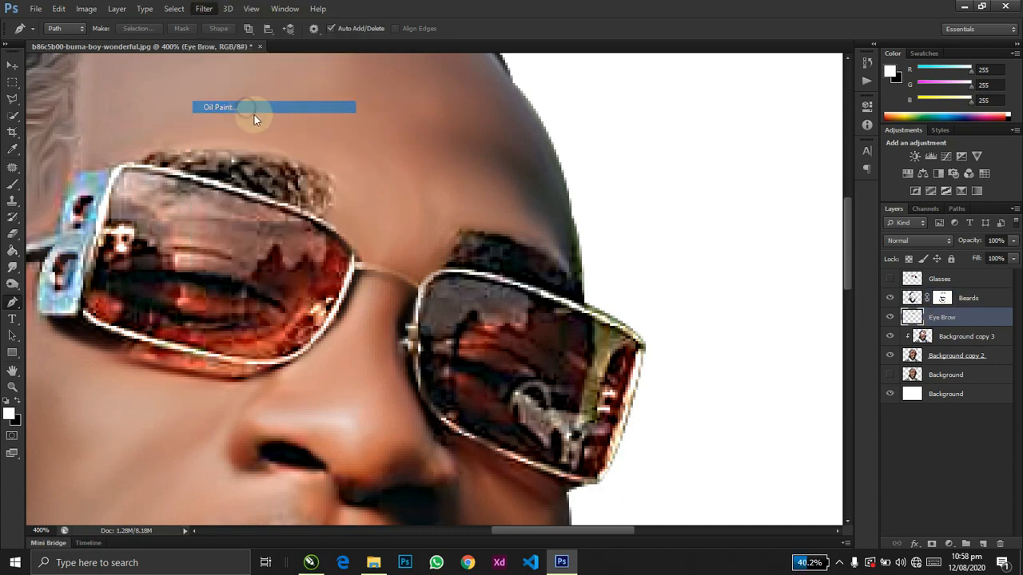
pyautogui.press('alt')
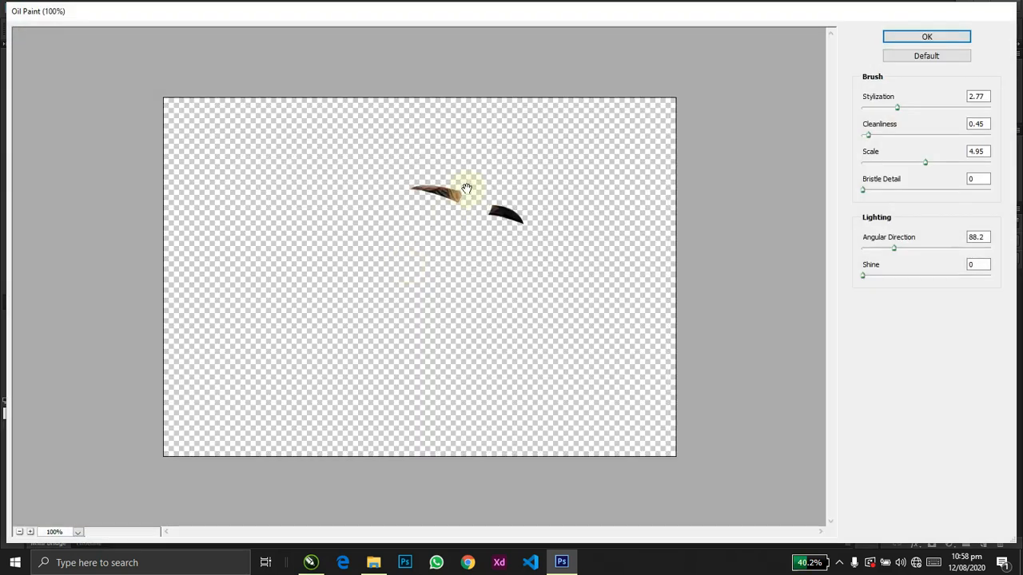
pyautogui.keyDown('ctrl'); pyautogui.click(466, 189); pyautogui.keyUp('ctrl')
pyautogui.moveTo(869, 138); pyautogui.dragTo(863, 142)
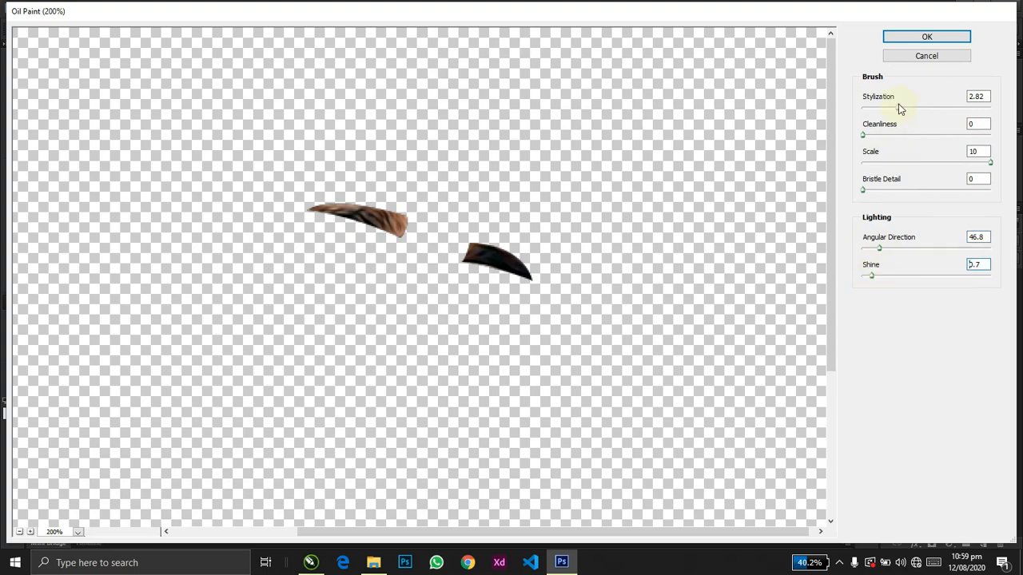
pyautogui.moveTo(900, 109); pyautogui.dragTo(905, 107)
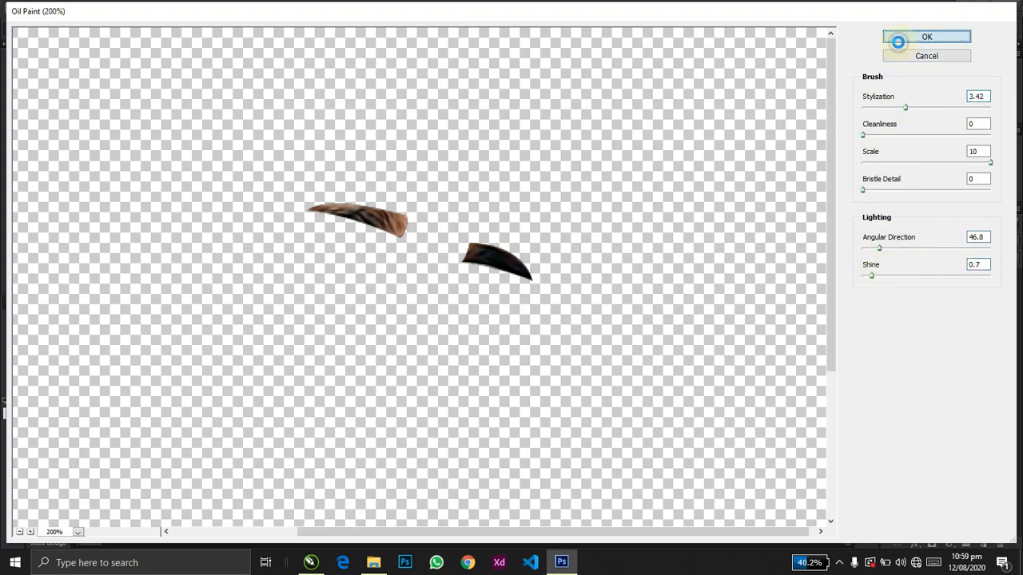
pyautogui.click(898, 37)
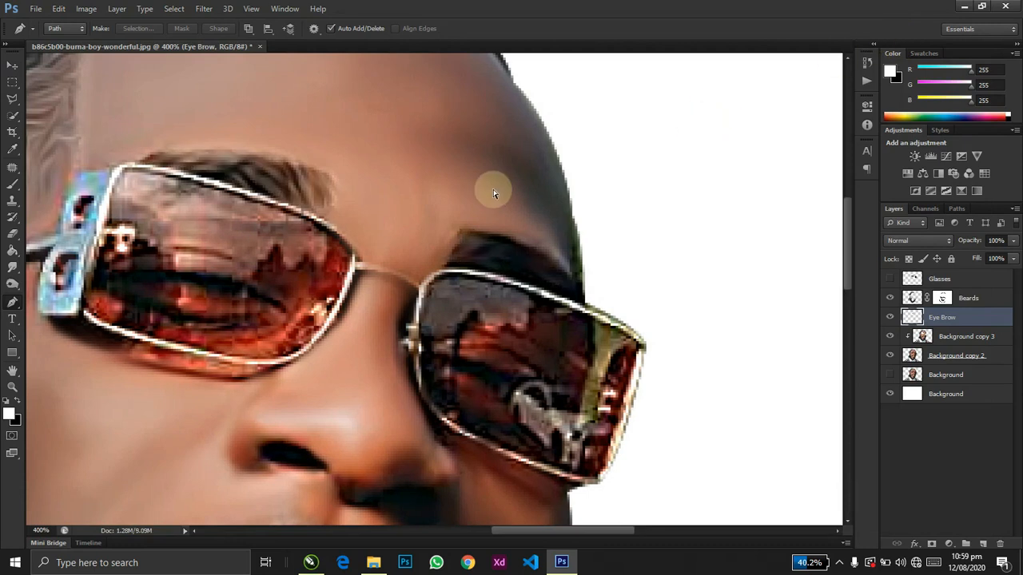
# - Add a layer mask to Eye Brow and paint black along both eyebrows' upper edges to blend them into the skin
pyautogui.scroll(-1, 494, 194)
pyautogui.scroll(-5, 491, 190)
pyautogui.scroll(5, 489, 188)
pyautogui.moveTo(541, 140); pyautogui.dragTo(431, 363)
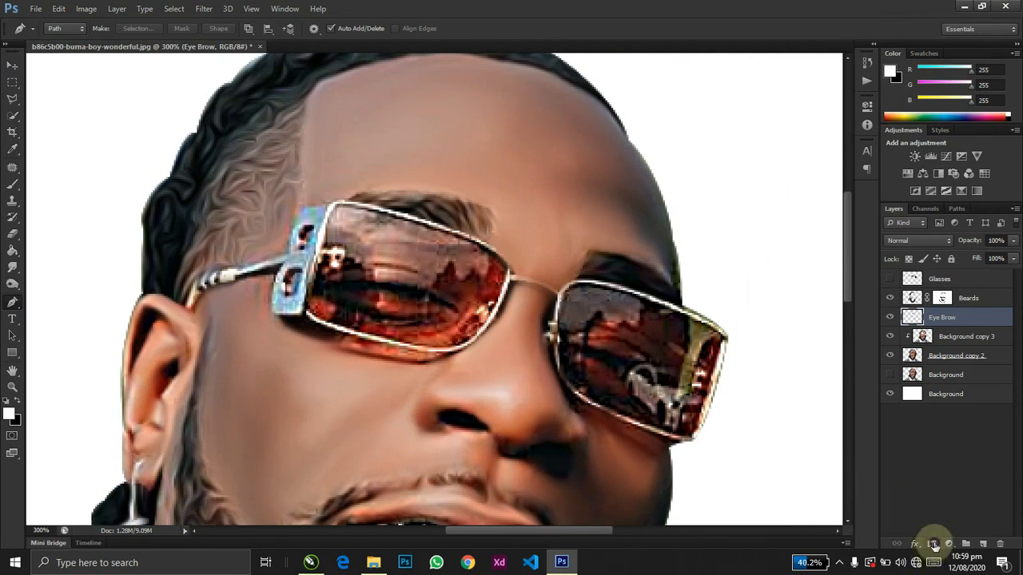
pyautogui.click(932, 544)
pyautogui.press('b')
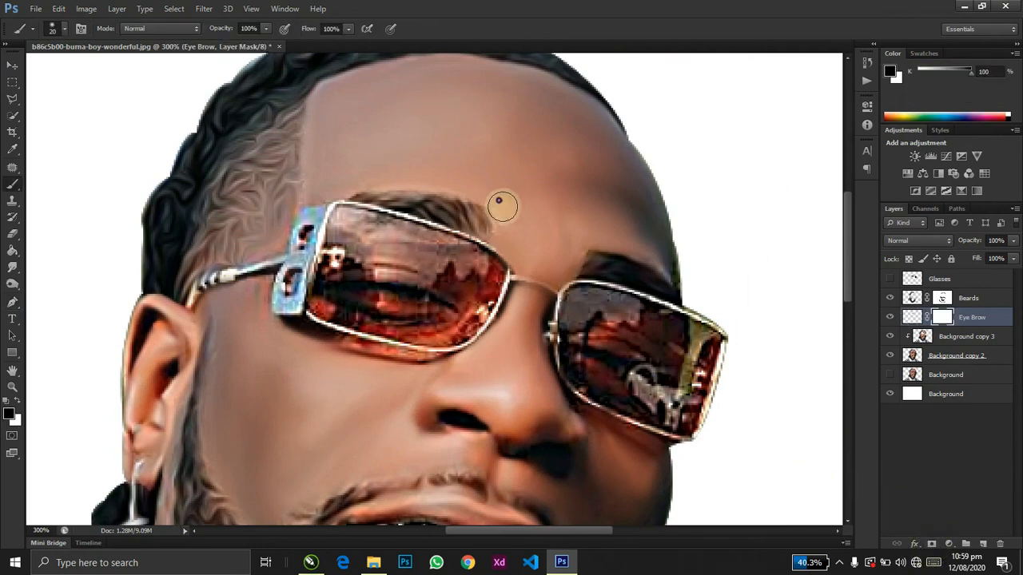
pyautogui.moveTo(476, 188)
pyautogui.mouseDown()
pyautogui.moveTo(397, 171)
pyautogui.moveTo(468, 183)
pyautogui.moveTo(353, 195)
pyautogui.mouseUp()
pyautogui.moveTo(604, 240)
pyautogui.mouseDown()
pyautogui.moveTo(590, 238)
pyautogui.moveTo(553, 269)
pyautogui.moveTo(557, 354)
pyautogui.mouseUp()
pyautogui.moveTo(642, 241); pyautogui.dragTo(622, 254)
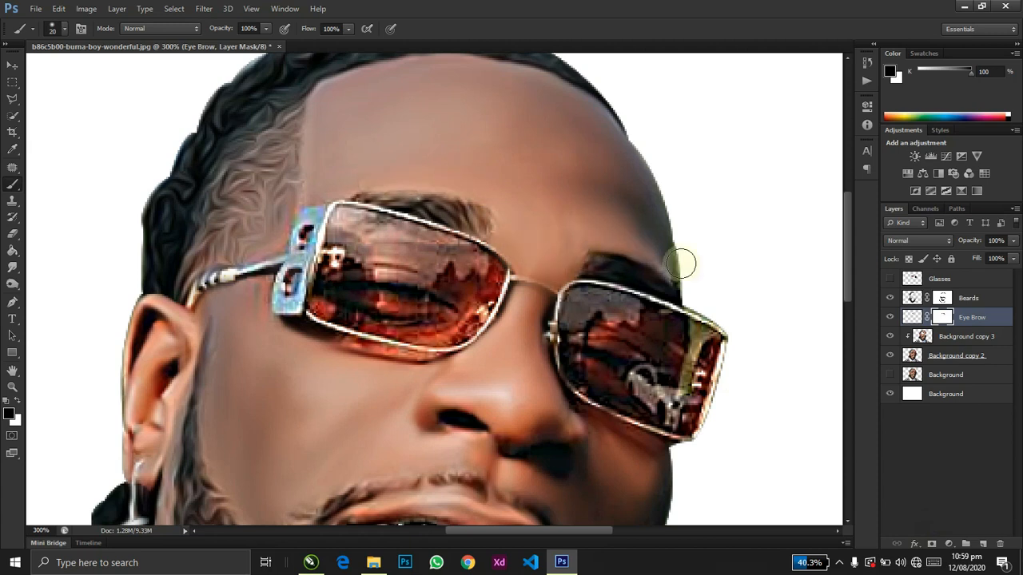
# - Smudge the skin beneath the glasses' hinge-side lens on Background copy 3 at 30% strength
pyautogui.hotkey('ctrl', '1')
pyautogui.hotkey('ctrl', '+')
pyautogui.hotkey('ctrl', '-')
pyautogui.hotkey('ctrl', '+')
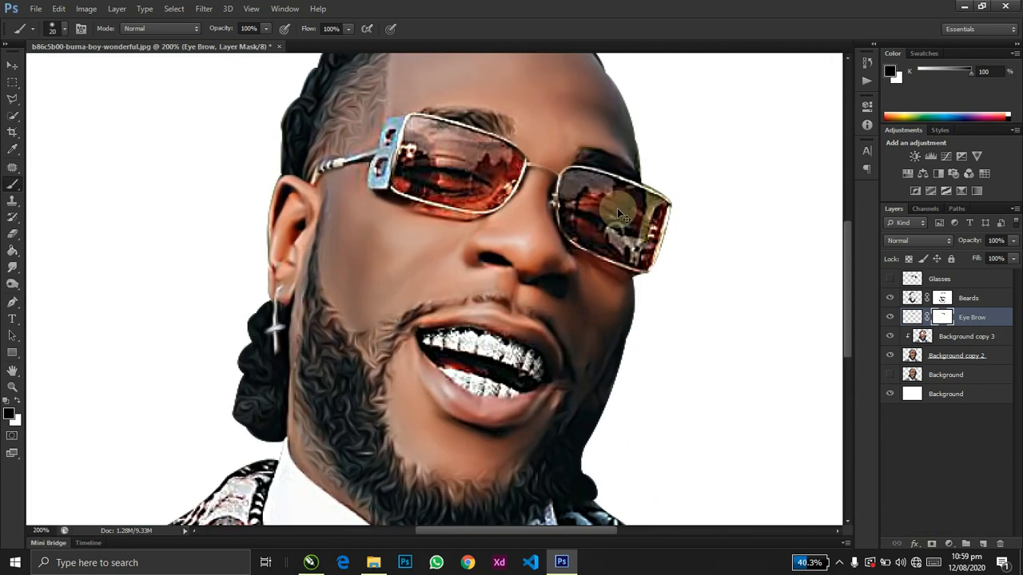
pyautogui.hotkey('ctrl', '+')
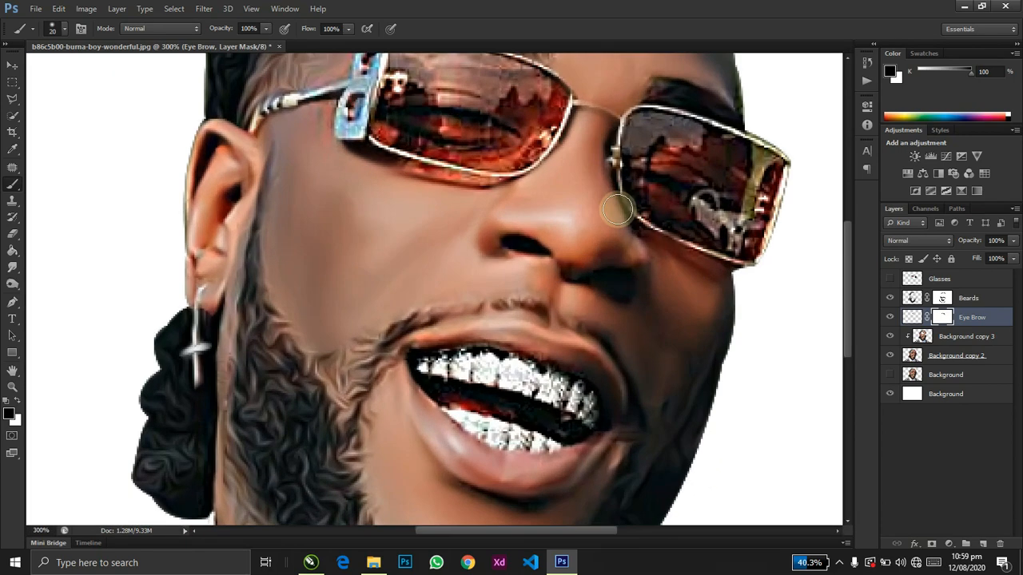
pyautogui.moveTo(617, 208); pyautogui.dragTo(601, 333)
pyautogui.click(958, 337)
pyautogui.hotkey('ctrl', '+')
pyautogui.moveTo(397, 287); pyautogui.dragTo(404, 293)
pyautogui.hotkey('ctrl', 'z')
pyautogui.click(12, 284)
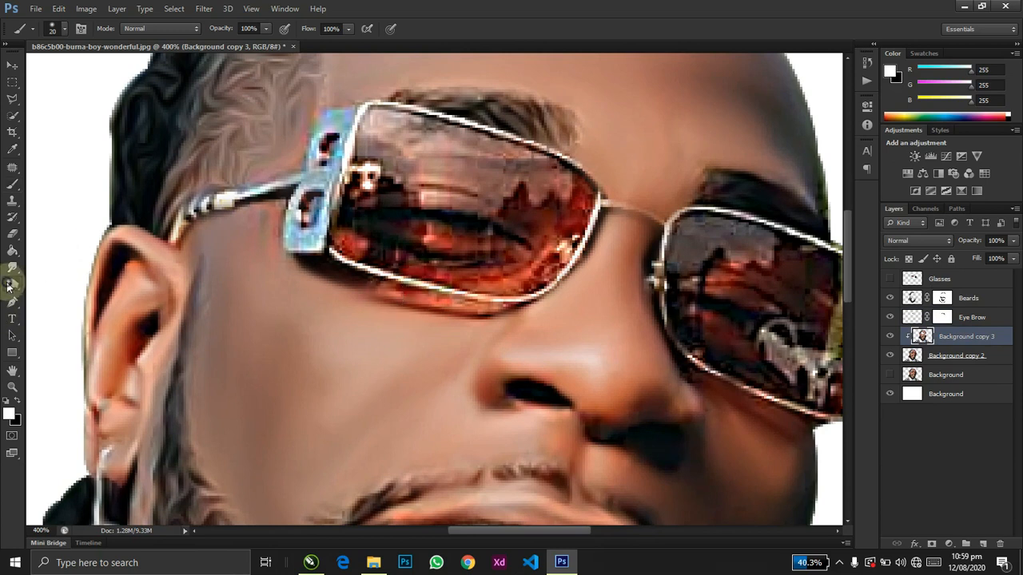
pyautogui.click(18, 269)
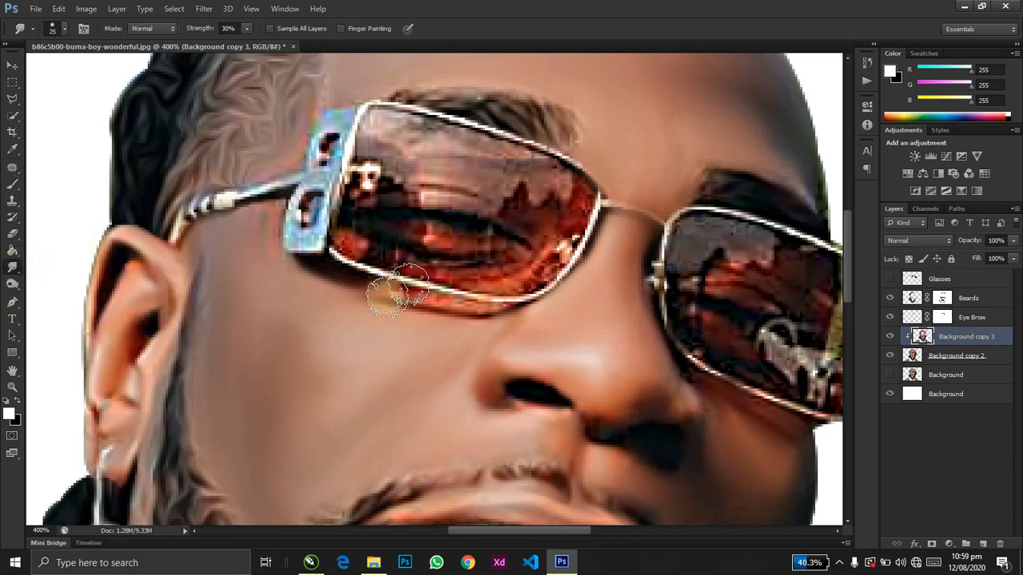
pyautogui.moveTo(384, 287)
pyautogui.mouseDown()
pyautogui.moveTo(432, 290)
pyautogui.moveTo(389, 286)
pyautogui.moveTo(485, 295)
pyautogui.moveTo(325, 260)
pyautogui.moveTo(367, 269)
pyautogui.moveTo(338, 277)
pyautogui.moveTo(398, 286)
pyautogui.moveTo(436, 329)
pyautogui.moveTo(424, 396)
pyautogui.moveTo(400, 415)
pyautogui.mouseUp()
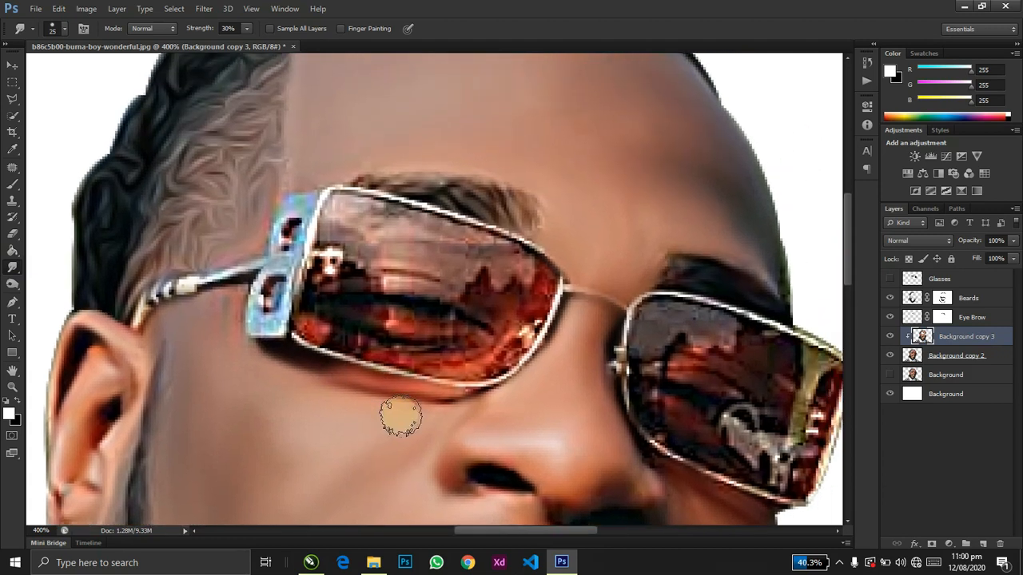
# - Show the Glasses layer, duplicate it and clip the duplicate to the original
pyautogui.hotkey('ctrl', '+')
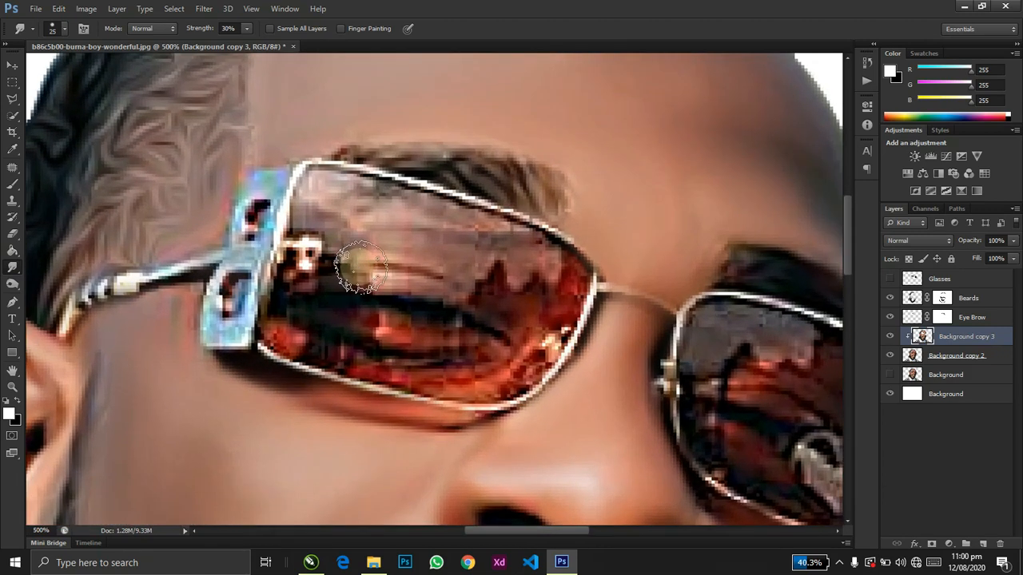
pyautogui.click(939, 278)
pyautogui.click(889, 278)
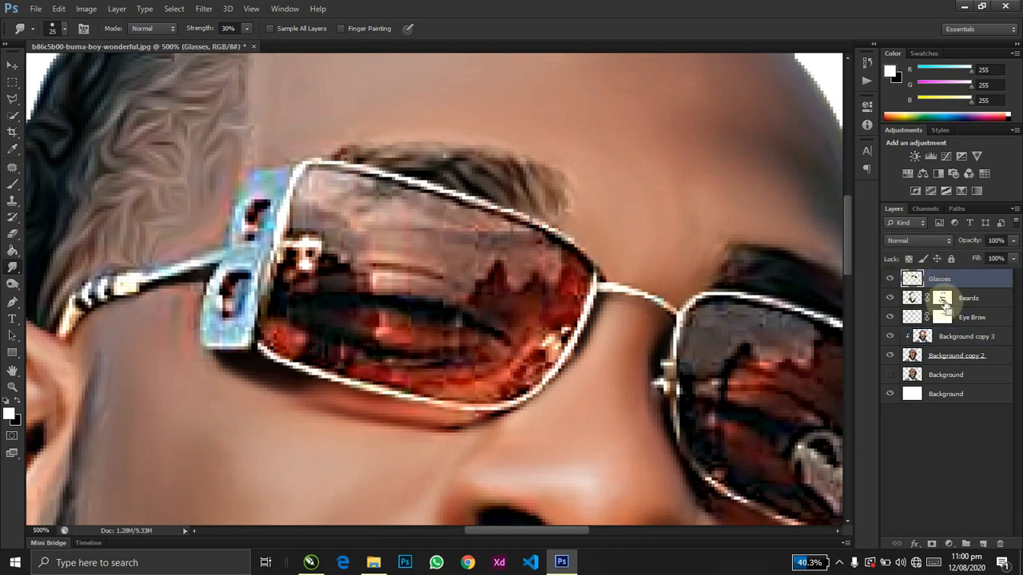
pyautogui.hotkey('ctrl', 'j')
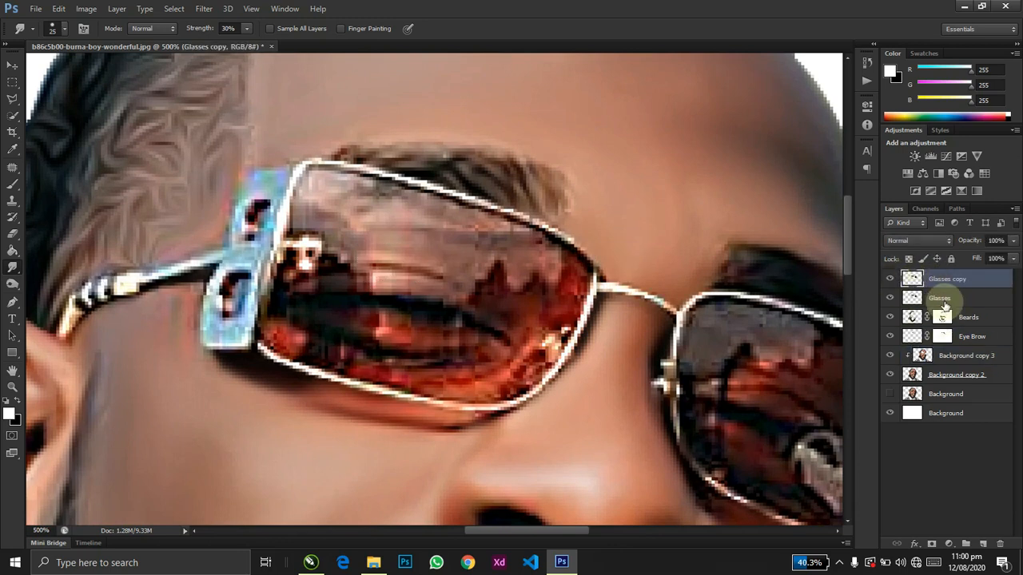
pyautogui.keyDown('alt'); pyautogui.click(940, 294); pyautogui.keyUp('alt')
# - Smudge the reflections and eye detail inside the hinge-side lens on Glasses copy with a size 15 brush at 30% strength
pyautogui.moveTo(320, 231)
pyautogui.mouseDown()
pyautogui.moveTo(329, 192)
pyautogui.moveTo(316, 203)
pyautogui.moveTo(374, 206)
pyautogui.moveTo(351, 191)
pyautogui.moveTo(361, 205)
pyautogui.moveTo(320, 210)
pyautogui.moveTo(338, 212)
pyautogui.moveTo(333, 222)
pyautogui.moveTo(393, 210)
pyautogui.moveTo(371, 192)
pyautogui.moveTo(517, 231)
pyautogui.moveTo(496, 232)
pyautogui.moveTo(540, 264)
pyautogui.moveTo(429, 232)
pyautogui.moveTo(365, 246)
pyautogui.moveTo(347, 230)
pyautogui.moveTo(379, 276)
pyautogui.moveTo(456, 290)
pyautogui.moveTo(373, 266)
pyautogui.moveTo(465, 280)
pyautogui.moveTo(375, 269)
pyautogui.moveTo(505, 302)
pyautogui.moveTo(487, 295)
pyautogui.moveTo(494, 270)
pyautogui.moveTo(488, 307)
pyautogui.moveTo(513, 311)
pyautogui.moveTo(534, 296)
pyautogui.moveTo(533, 314)
pyautogui.moveTo(568, 298)
pyautogui.moveTo(578, 266)
pyautogui.moveTo(531, 367)
pyautogui.moveTo(543, 337)
pyautogui.moveTo(511, 381)
pyautogui.moveTo(507, 361)
pyautogui.moveTo(532, 334)
pyautogui.moveTo(445, 392)
pyautogui.moveTo(563, 338)
pyautogui.moveTo(561, 326)
pyautogui.moveTo(480, 384)
pyautogui.moveTo(273, 335)
pyautogui.moveTo(391, 371)
pyautogui.moveTo(434, 373)
pyautogui.moveTo(495, 365)
pyautogui.moveTo(437, 370)
pyautogui.moveTo(506, 336)
pyautogui.moveTo(327, 319)
pyautogui.moveTo(398, 325)
pyautogui.mouseUp()
pyautogui.moveTo(353, 326)
pyautogui.mouseDown()
pyautogui.moveTo(436, 339)
pyautogui.moveTo(379, 321)
pyautogui.moveTo(407, 339)
pyautogui.moveTo(376, 340)
pyautogui.moveTo(449, 347)
pyautogui.moveTo(370, 343)
pyautogui.moveTo(422, 354)
pyautogui.moveTo(476, 342)
pyautogui.moveTo(414, 350)
pyautogui.moveTo(298, 314)
pyautogui.moveTo(356, 334)
pyautogui.moveTo(309, 318)
pyautogui.moveTo(325, 332)
pyautogui.moveTo(306, 342)
pyautogui.moveTo(325, 350)
pyautogui.moveTo(314, 354)
pyautogui.moveTo(337, 354)
pyautogui.moveTo(323, 321)
pyautogui.moveTo(292, 302)
pyautogui.mouseUp()
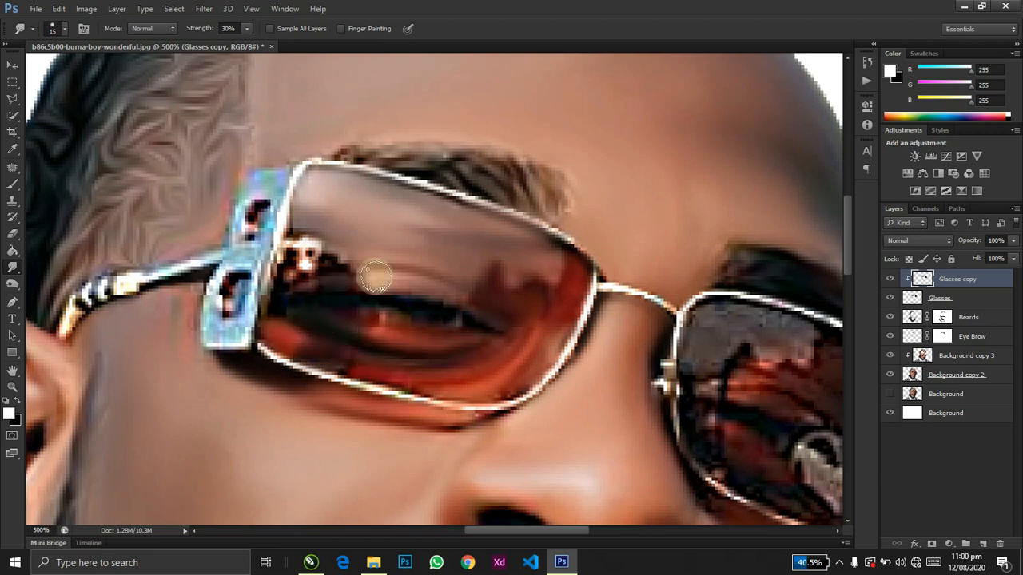
pyautogui.moveTo(467, 316)
pyautogui.mouseDown()
pyautogui.moveTo(394, 304)
pyautogui.moveTo(371, 312)
pyautogui.moveTo(463, 318)
pyautogui.mouseUp()
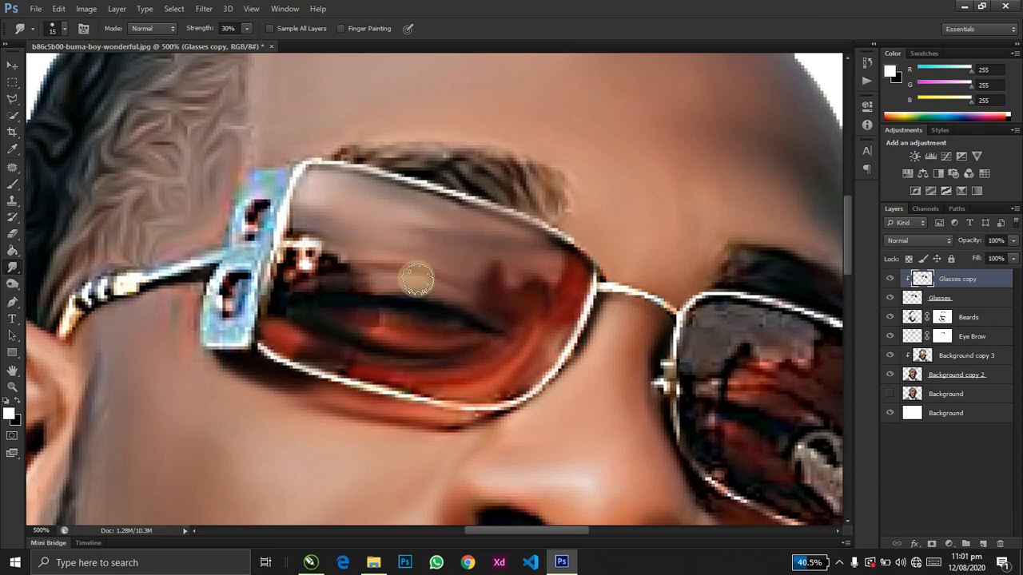
pyautogui.moveTo(302, 266)
pyautogui.mouseDown()
pyautogui.moveTo(319, 245)
pyautogui.moveTo(339, 266)
pyautogui.mouseUp()
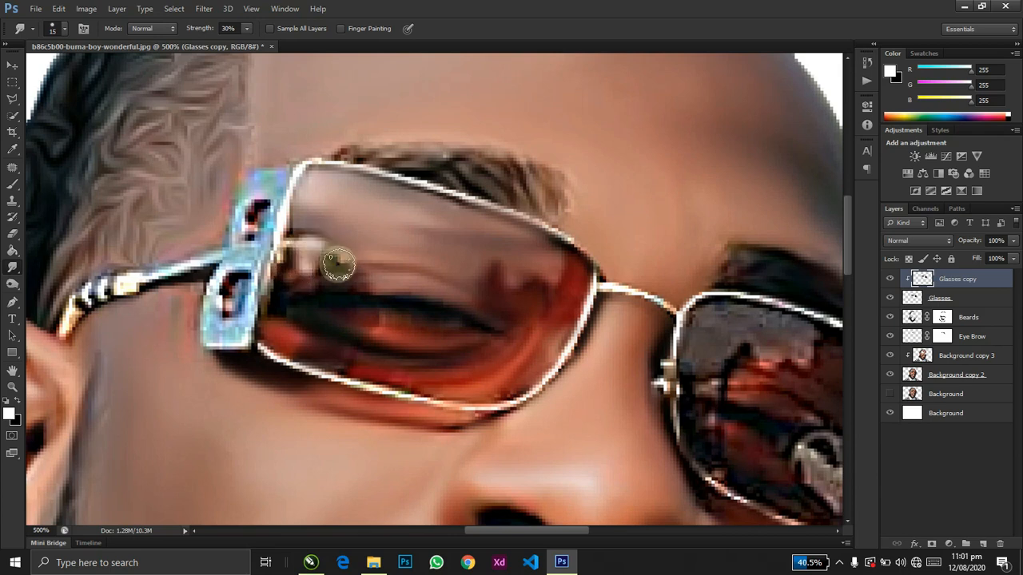
# - Examine the smudged lens against the whole portrait at several magnifications
pyautogui.hotkey('ctrl', '-')
pyautogui.hotkey('ctrl', '-')
pyautogui.hotkey('ctrl', '-')
pyautogui.hotkey('ctrl', '-')
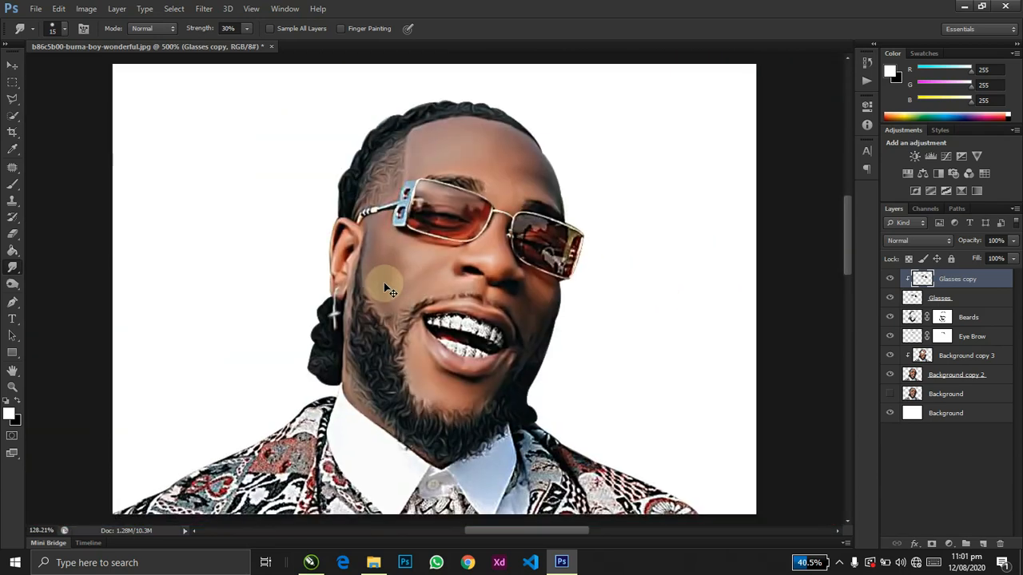
pyautogui.hotkey('ctrl', '+')
pyautogui.hotkey('ctrl', '-')
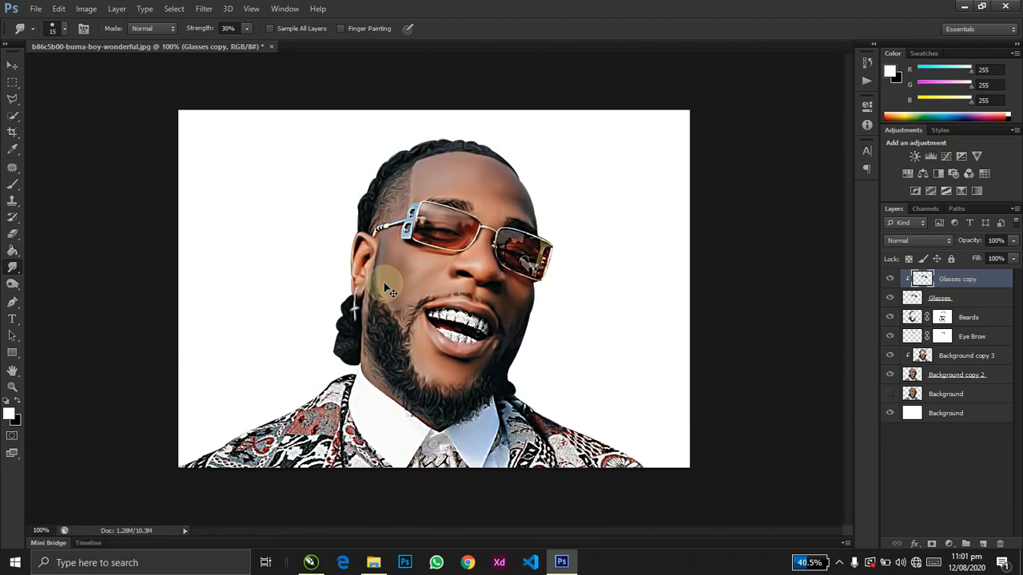
pyautogui.hotkey('ctrl', '+')
pyautogui.hotkey('ctrl', '+')
pyautogui.moveTo(385, 283); pyautogui.dragTo(315, 365)
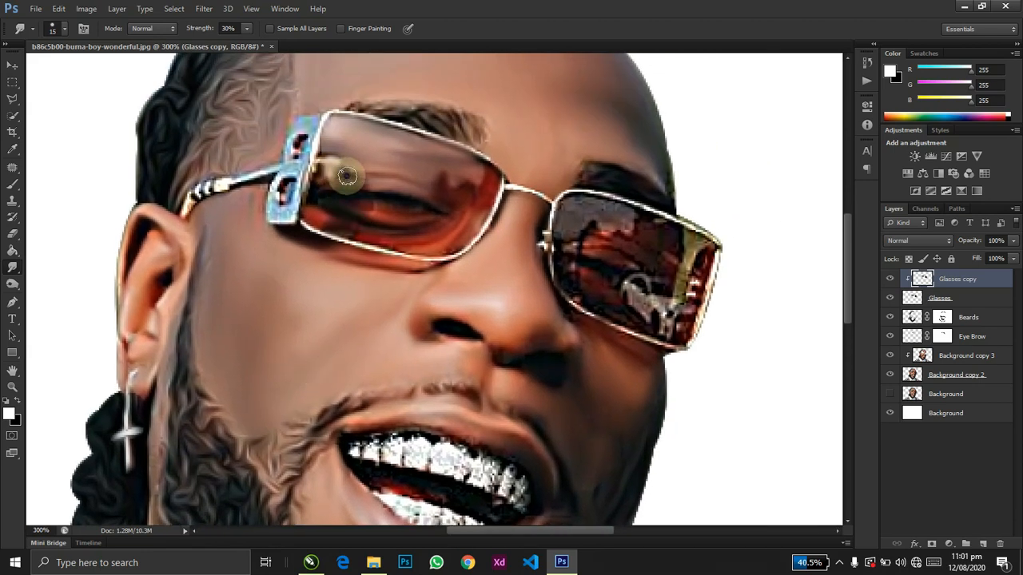
pyautogui.hotkey('ctrl', '+')
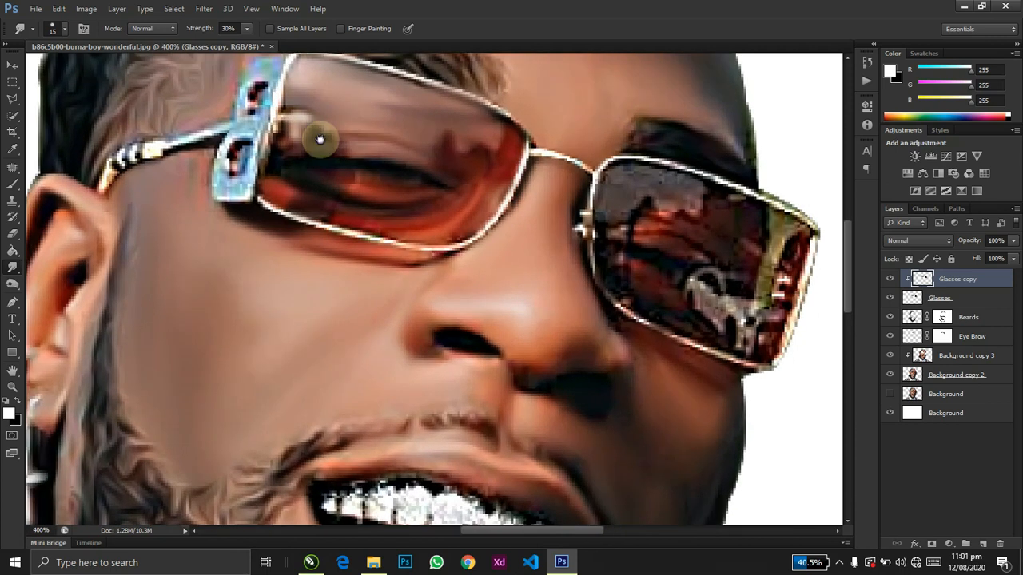
pyautogui.moveTo(322, 143); pyautogui.dragTo(379, 283)
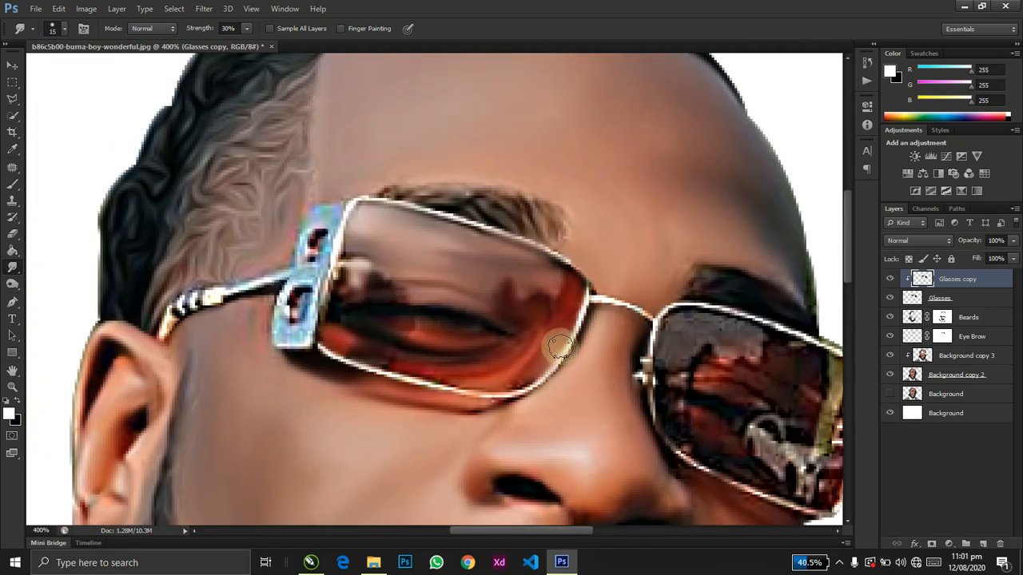
# - Smudge the glasses' pale blue hinge plate and the edges of its two cut-outs on Glasses copy at 30% strength
pyautogui.moveTo(342, 216)
pyautogui.mouseDown()
pyautogui.moveTo(320, 350)
pyautogui.moveTo(355, 362)
pyautogui.moveTo(325, 354)
pyautogui.moveTo(315, 350)
pyautogui.moveTo(509, 397)
pyautogui.moveTo(448, 397)
pyautogui.moveTo(511, 394)
pyautogui.moveTo(502, 397)
pyautogui.moveTo(553, 381)
pyautogui.moveTo(538, 384)
pyautogui.moveTo(576, 341)
pyautogui.moveTo(588, 288)
pyautogui.moveTo(531, 246)
pyautogui.moveTo(569, 252)
pyautogui.moveTo(505, 231)
pyautogui.moveTo(413, 207)
pyautogui.moveTo(336, 206)
pyautogui.moveTo(312, 216)
pyautogui.moveTo(331, 217)
pyautogui.moveTo(313, 274)
pyautogui.mouseUp()
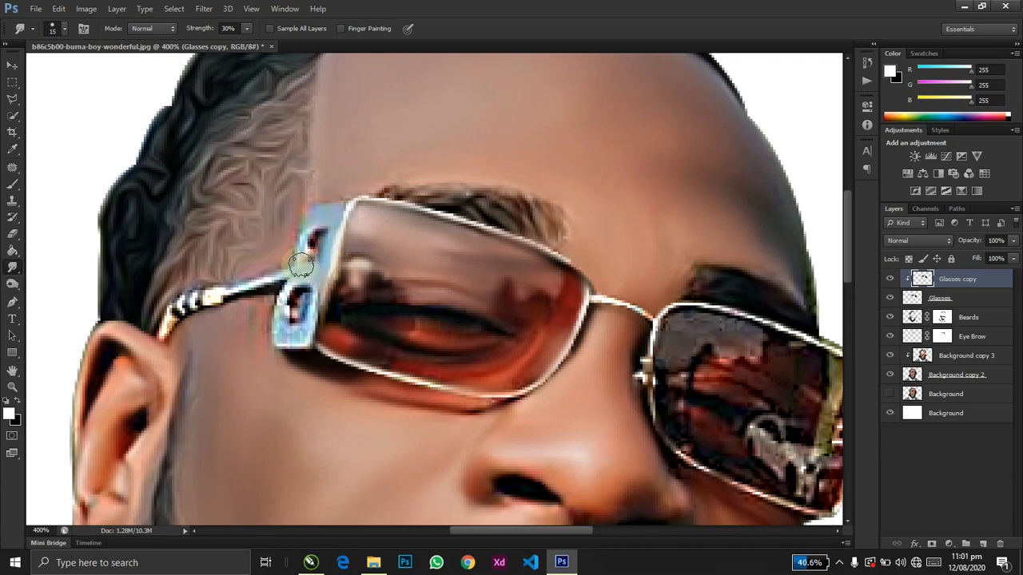
pyautogui.moveTo(300, 264)
pyautogui.mouseDown()
pyautogui.moveTo(313, 228)
pyautogui.moveTo(296, 276)
pyautogui.mouseUp()
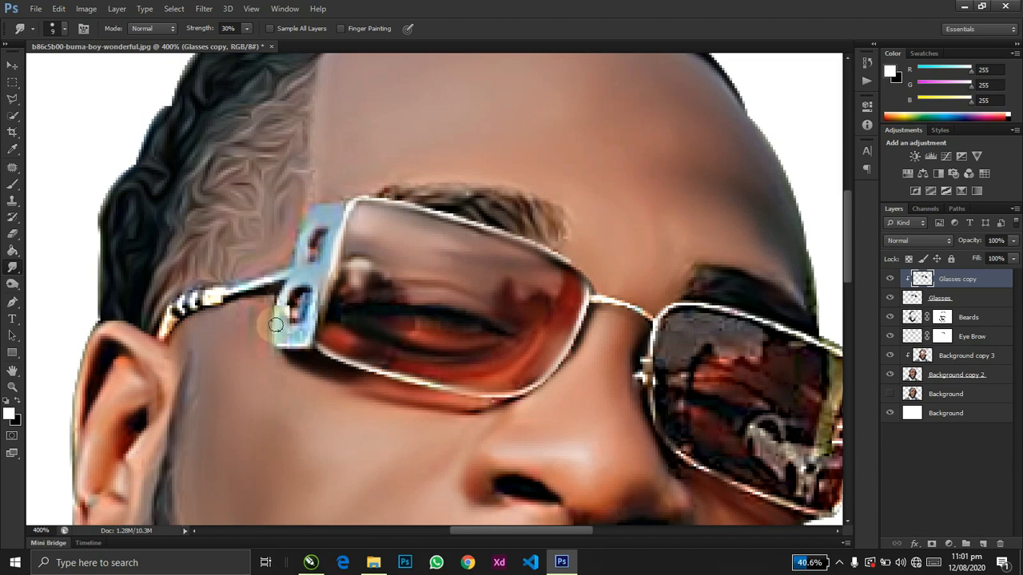
pyautogui.moveTo(278, 310)
pyautogui.mouseDown()
pyautogui.moveTo(294, 336)
pyautogui.moveTo(308, 330)
pyautogui.mouseUp()
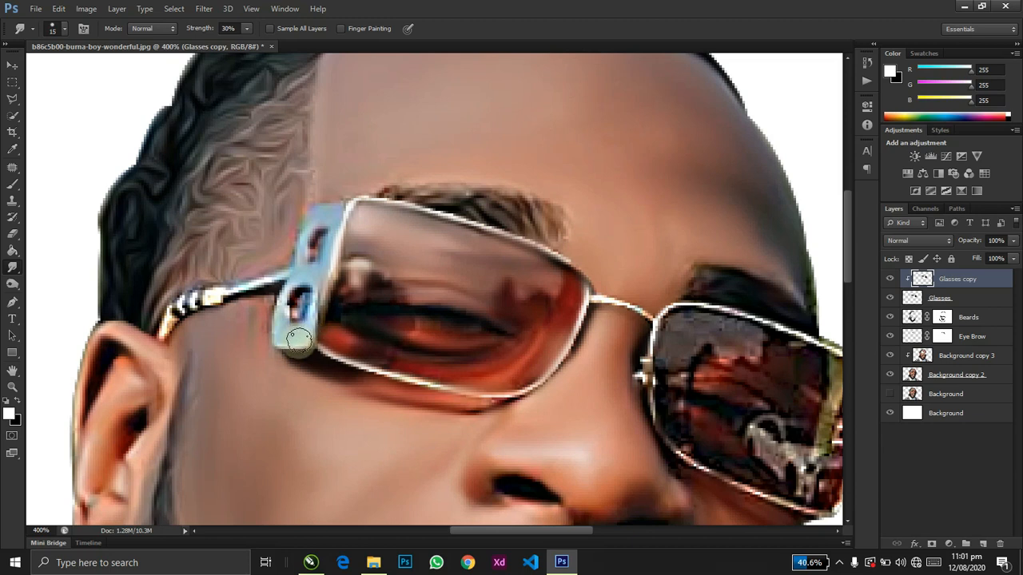
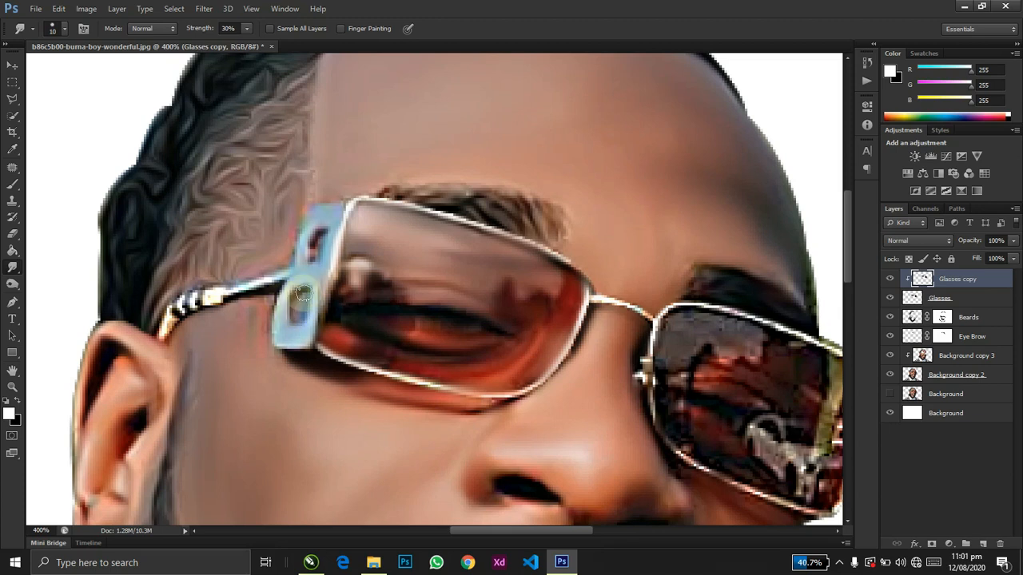
pyautogui.moveTo(297, 302)
pyautogui.mouseDown()
pyautogui.moveTo(320, 235)
pyautogui.moveTo(313, 263)
pyautogui.moveTo(323, 229)
pyautogui.mouseUp()
pyautogui.hotkey('ctrl', 'alt', 'z')
# - Smudge the glasses' temple arm and its ringed end near the ear with a size 10 brush at 30% strength
pyautogui.moveTo(284, 274); pyautogui.dragTo(220, 297)
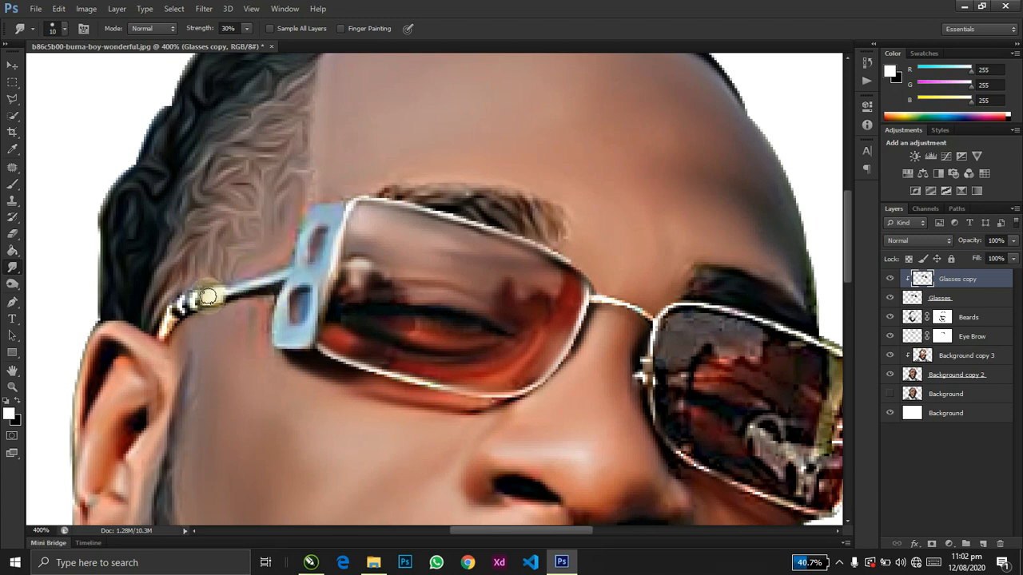
pyautogui.moveTo(193, 302)
pyautogui.mouseDown()
pyautogui.moveTo(200, 340)
pyautogui.moveTo(156, 286)
pyautogui.moveTo(176, 318)
pyautogui.moveTo(171, 331)
pyautogui.moveTo(170, 313)
pyautogui.moveTo(179, 306)
pyautogui.moveTo(182, 316)
pyautogui.moveTo(171, 302)
pyautogui.moveTo(187, 312)
pyautogui.moveTo(182, 265)
pyautogui.moveTo(191, 314)
pyautogui.moveTo(195, 296)
pyautogui.moveTo(244, 318)
pyautogui.mouseUp()
pyautogui.hotkey('ctrl', '-')
pyautogui.hotkey('ctrl', '-')
pyautogui.hotkey('ctrl', '-')
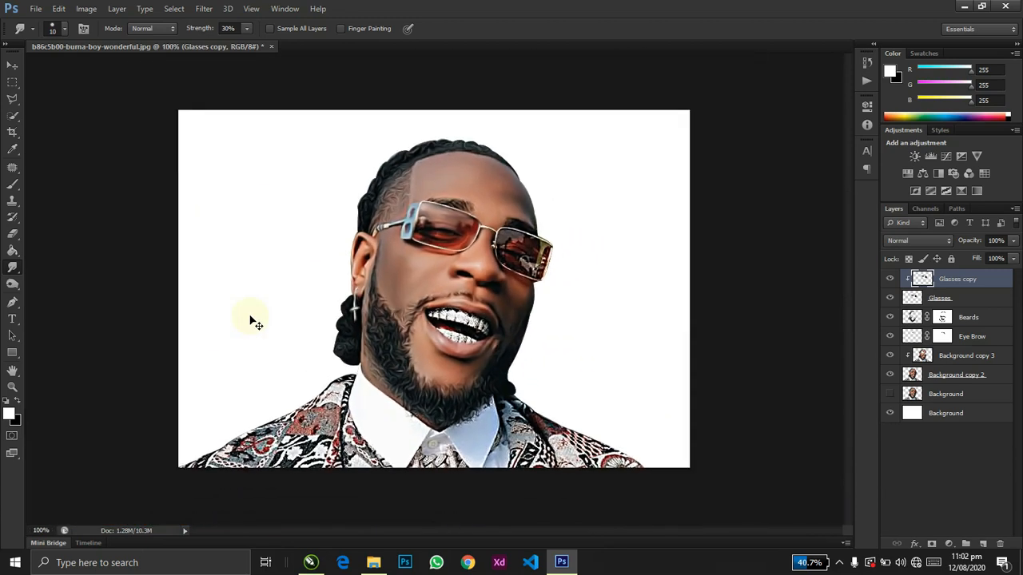
# - Smudge the nose bridge and the metal frame around the far lens with a size 10 brush at 30% strength
pyautogui.hotkey('ctrl', '+')
pyautogui.hotkey('ctrl', '+')
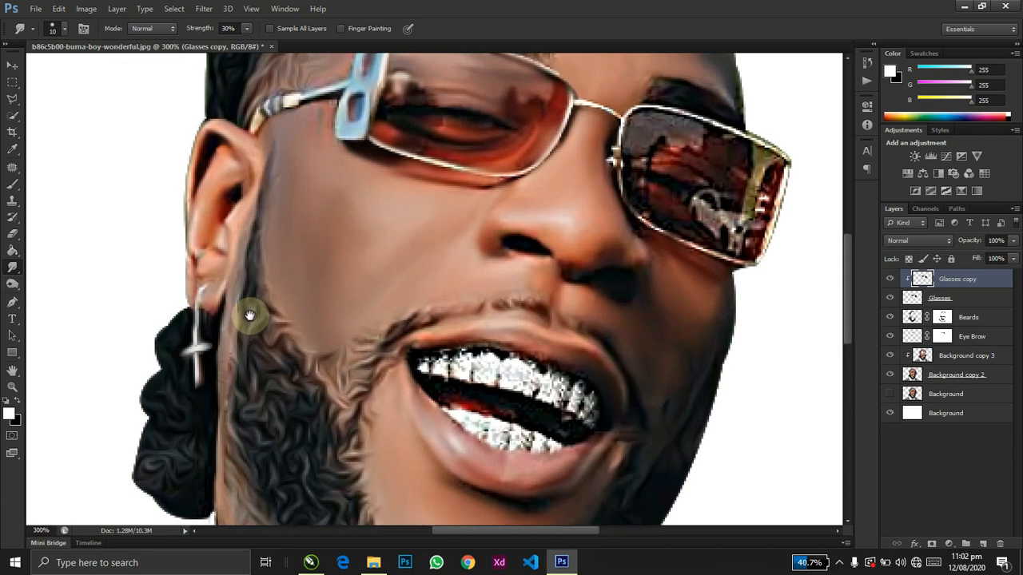
pyautogui.scroll(2, 249, 317)
pyautogui.hotkey('ctrl', '+')
pyautogui.hotkey('ctrl', '+')
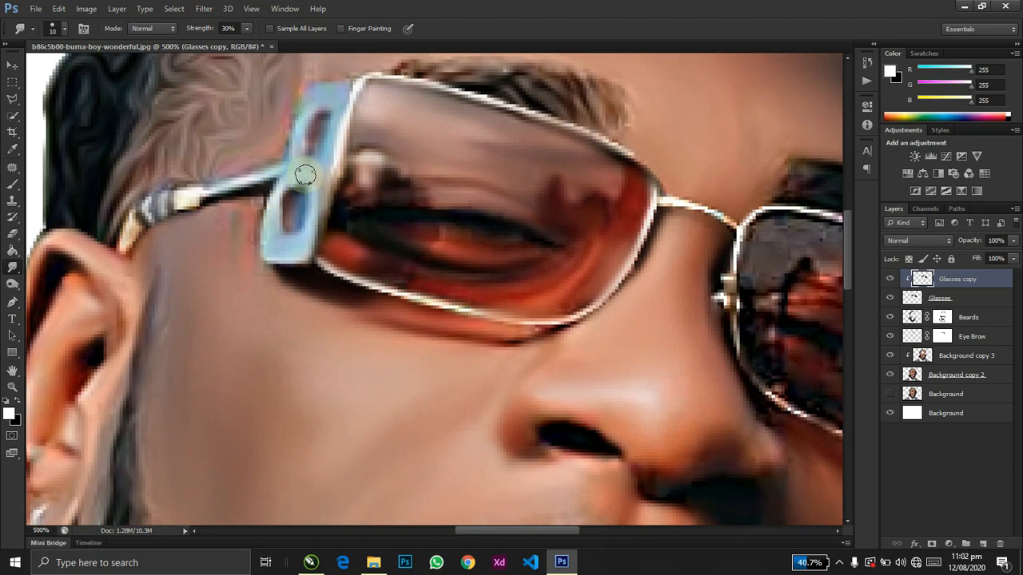
pyautogui.moveTo(282, 171)
pyautogui.mouseDown()
pyautogui.moveTo(315, 184)
pyautogui.moveTo(163, 186)
pyautogui.mouseUp()
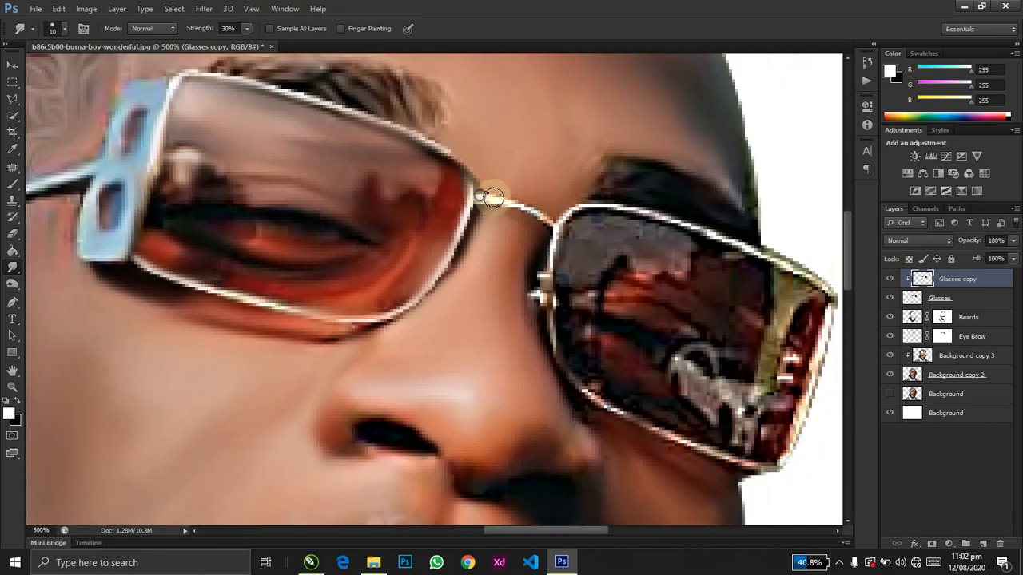
pyautogui.moveTo(492, 198)
pyautogui.mouseDown()
pyautogui.moveTo(525, 200)
pyautogui.moveTo(544, 216)
pyautogui.moveTo(493, 197)
pyautogui.mouseUp()
pyautogui.moveTo(567, 223)
pyautogui.mouseDown()
pyautogui.moveTo(552, 250)
pyautogui.moveTo(548, 336)
pyautogui.moveTo(561, 372)
pyautogui.moveTo(591, 400)
pyautogui.moveTo(574, 383)
pyautogui.moveTo(693, 451)
pyautogui.moveTo(747, 465)
pyautogui.moveTo(791, 436)
pyautogui.moveTo(775, 460)
pyautogui.moveTo(787, 423)
pyautogui.moveTo(799, 434)
pyautogui.moveTo(818, 380)
pyautogui.mouseUp()
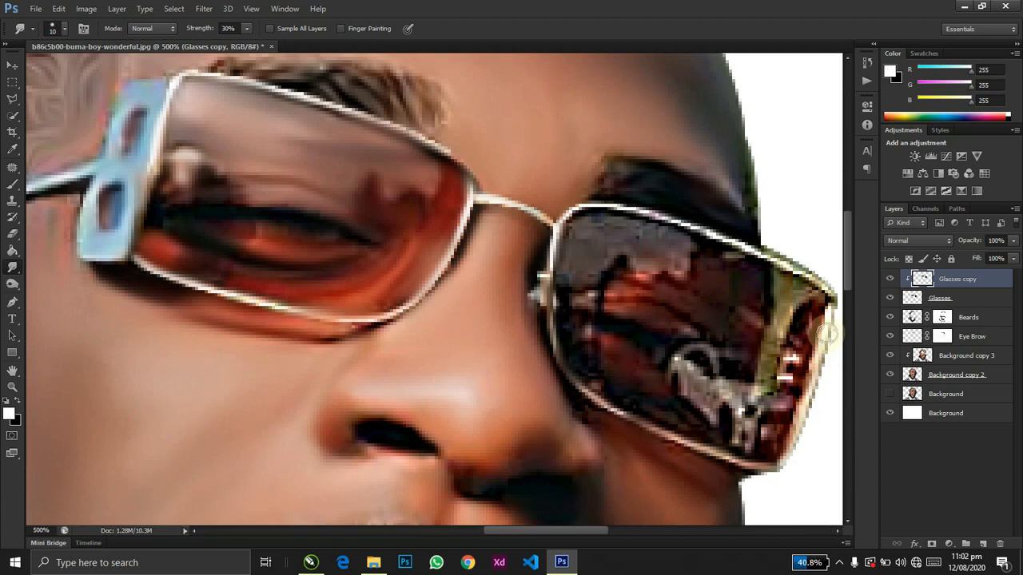
pyautogui.moveTo(821, 284)
pyautogui.mouseDown()
pyautogui.moveTo(786, 255)
pyautogui.moveTo(829, 283)
pyautogui.moveTo(674, 222)
pyautogui.moveTo(743, 233)
pyautogui.moveTo(696, 228)
pyautogui.moveTo(731, 244)
pyautogui.moveTo(663, 214)
pyautogui.moveTo(586, 206)
pyautogui.moveTo(556, 249)
pyautogui.moveTo(556, 240)
pyautogui.moveTo(553, 348)
pyautogui.moveTo(588, 399)
pyautogui.moveTo(563, 305)
pyautogui.mouseUp()
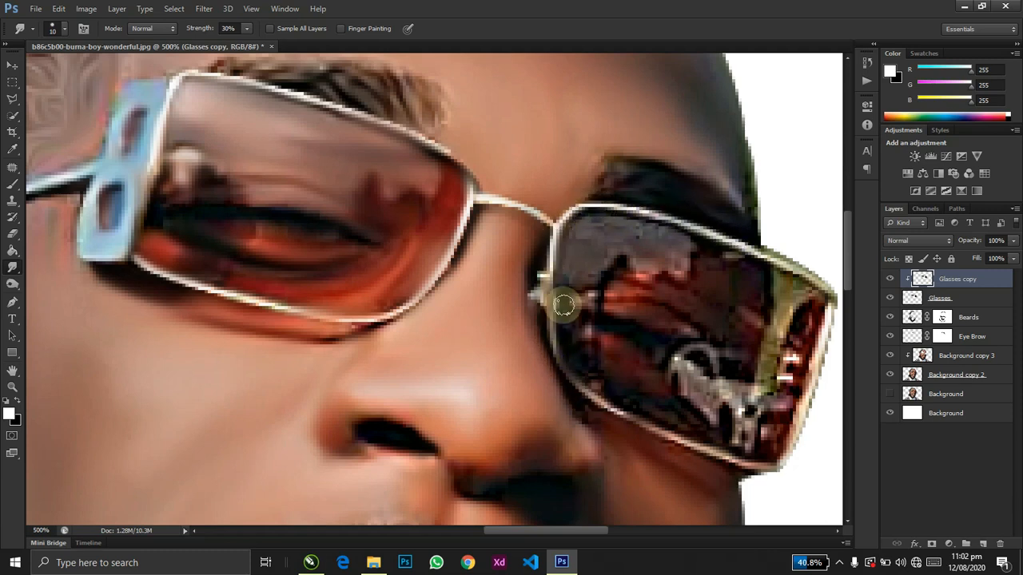
# - Smudge the reflections inside the far lens, using a size 20 brush for broad areas and size 9 for the pale detail
pyautogui.moveTo(498, 304); pyautogui.dragTo(365, 304)
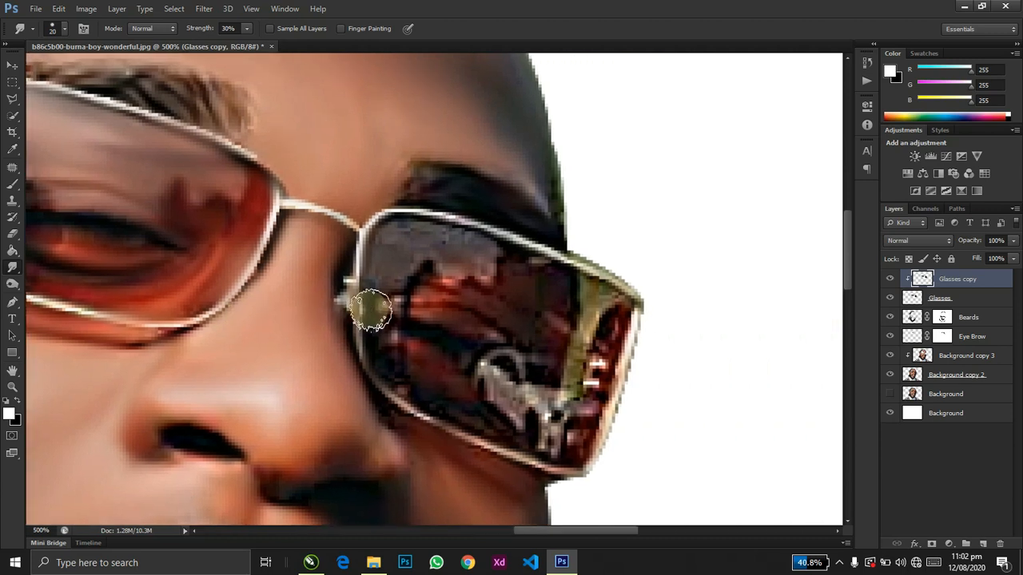
pyautogui.moveTo(383, 277)
pyautogui.mouseDown()
pyautogui.moveTo(410, 239)
pyautogui.moveTo(483, 257)
pyautogui.moveTo(449, 263)
pyautogui.moveTo(465, 269)
pyautogui.moveTo(483, 271)
pyautogui.moveTo(452, 252)
pyautogui.moveTo(455, 277)
pyautogui.moveTo(434, 260)
pyautogui.moveTo(423, 274)
pyautogui.moveTo(428, 264)
pyautogui.moveTo(411, 297)
pyautogui.moveTo(412, 329)
pyautogui.moveTo(410, 299)
pyautogui.moveTo(423, 273)
pyautogui.moveTo(386, 304)
pyautogui.moveTo(394, 311)
pyautogui.moveTo(372, 287)
pyautogui.moveTo(379, 362)
pyautogui.moveTo(391, 370)
pyautogui.moveTo(389, 326)
pyautogui.moveTo(391, 337)
pyautogui.moveTo(395, 328)
pyautogui.moveTo(413, 335)
pyautogui.moveTo(412, 365)
pyautogui.moveTo(403, 338)
pyautogui.moveTo(401, 352)
pyautogui.moveTo(376, 332)
pyautogui.moveTo(378, 274)
pyautogui.moveTo(407, 304)
pyautogui.moveTo(406, 390)
pyautogui.moveTo(400, 381)
pyautogui.moveTo(436, 408)
pyautogui.moveTo(495, 424)
pyautogui.moveTo(477, 407)
pyautogui.moveTo(533, 440)
pyautogui.moveTo(529, 422)
pyautogui.moveTo(475, 407)
pyautogui.moveTo(420, 354)
pyautogui.moveTo(469, 404)
pyautogui.moveTo(484, 407)
pyautogui.moveTo(498, 365)
pyautogui.moveTo(516, 414)
pyautogui.moveTo(504, 360)
pyautogui.moveTo(541, 394)
pyautogui.moveTo(548, 421)
pyautogui.moveTo(582, 444)
pyautogui.moveTo(620, 315)
pyautogui.moveTo(592, 300)
pyautogui.moveTo(574, 387)
pyautogui.moveTo(595, 319)
pyautogui.moveTo(578, 308)
pyautogui.moveTo(558, 318)
pyautogui.moveTo(550, 277)
pyautogui.moveTo(524, 267)
pyautogui.moveTo(490, 294)
pyautogui.moveTo(437, 296)
pyautogui.moveTo(429, 308)
pyautogui.moveTo(519, 330)
pyautogui.moveTo(495, 332)
pyautogui.moveTo(490, 320)
pyautogui.moveTo(535, 333)
pyautogui.moveTo(557, 322)
pyautogui.moveTo(539, 402)
pyautogui.moveTo(552, 426)
pyautogui.moveTo(554, 365)
pyautogui.mouseUp()
pyautogui.press('[')
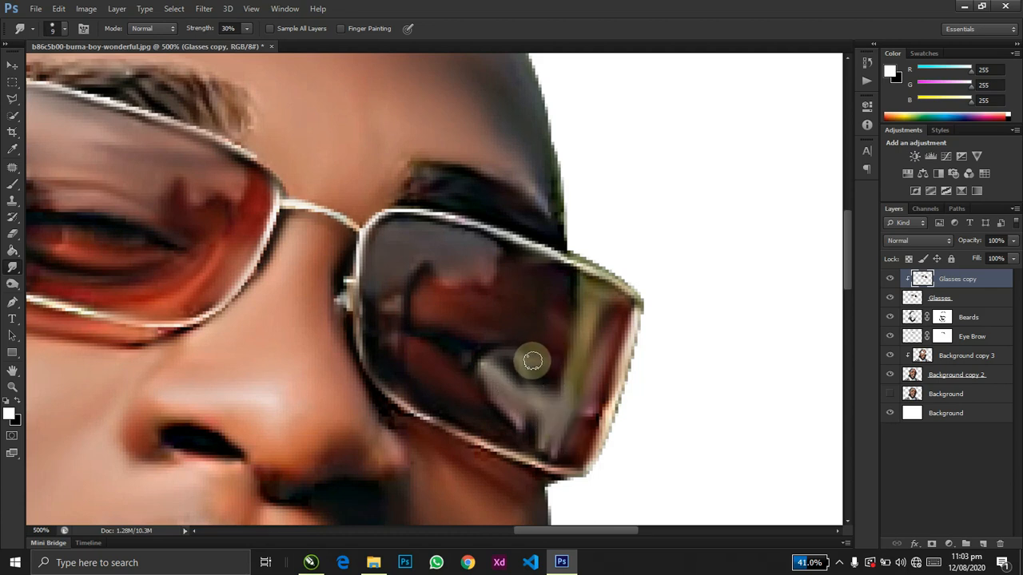
pyautogui.moveTo(535, 361); pyautogui.dragTo(496, 338)
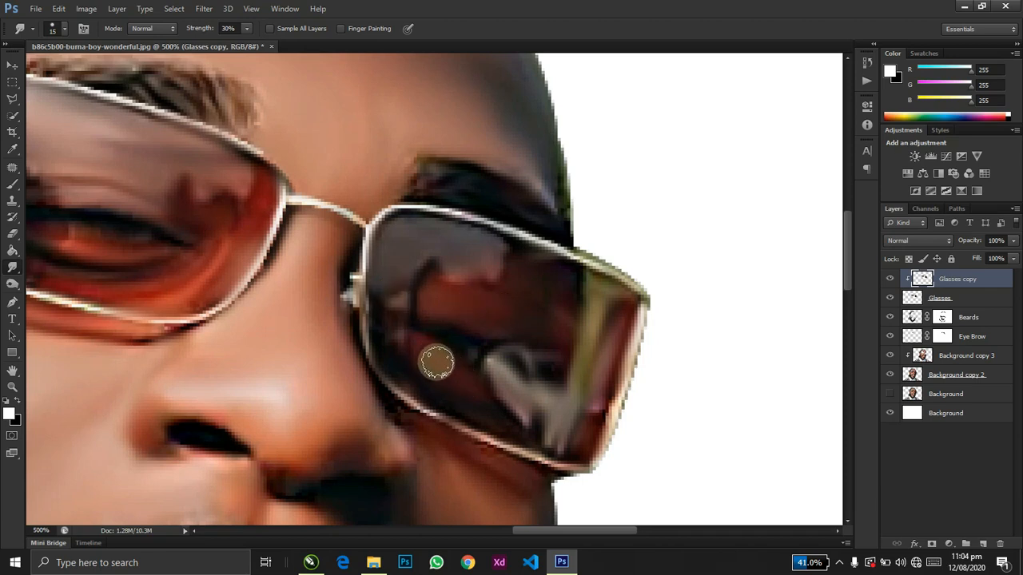
# - Blend the pale reflection near the lower edge of the far lens with a size 25 smudge brush at 30% strength
pyautogui.hotkey('ctrl', '-')
pyautogui.hotkey('ctrl', '-')
pyautogui.hotkey('ctrl', '-')
pyautogui.hotkey('ctrl', '-')
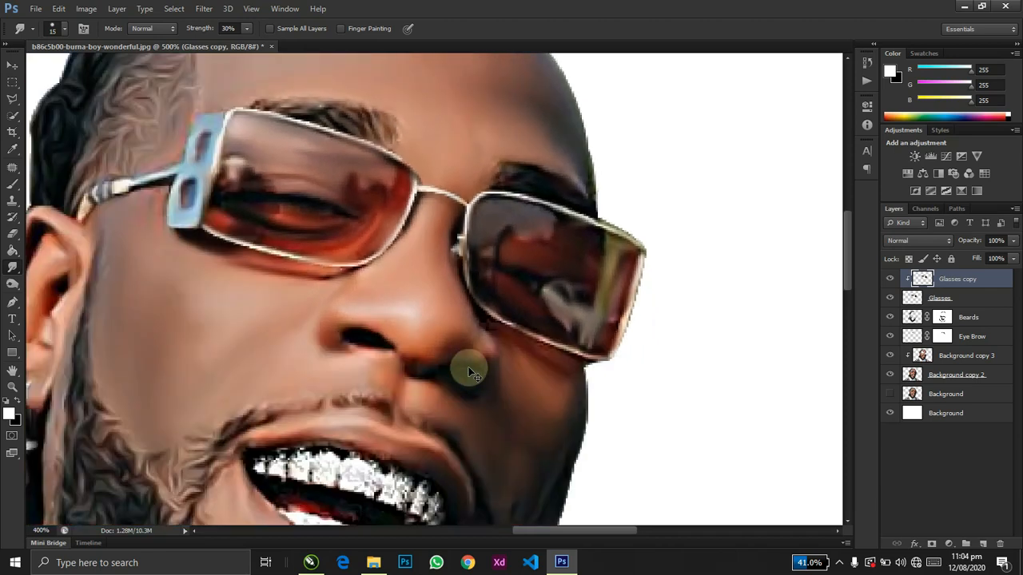
pyautogui.hotkey('ctrl', '+')
pyautogui.hotkey('ctrl', '+')
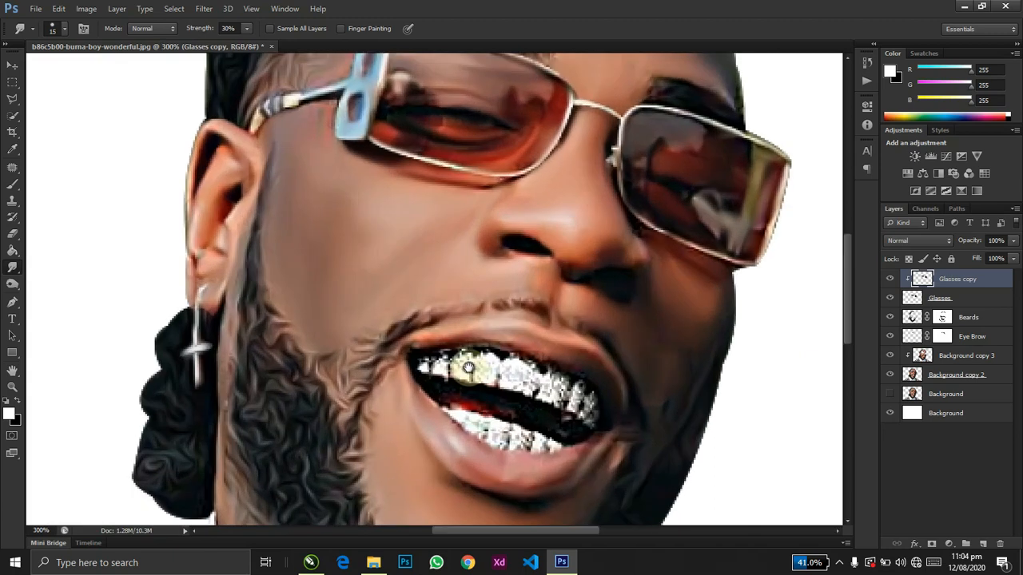
pyautogui.moveTo(468, 367); pyautogui.dragTo(249, 413)
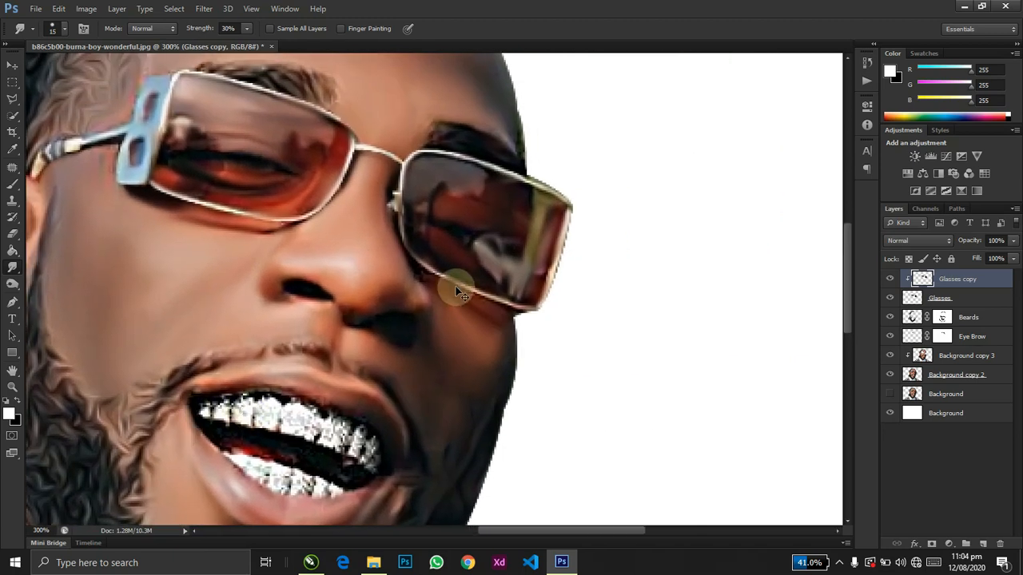
pyautogui.hotkey('ctrl', '+')
pyautogui.moveTo(455, 286); pyautogui.dragTo(364, 353)
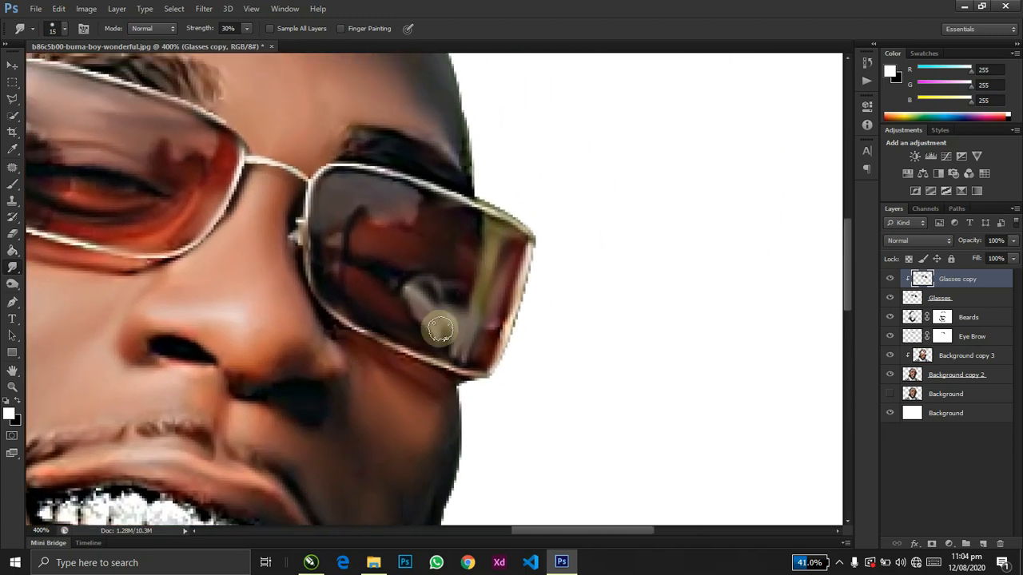
pyautogui.press(']')
pyautogui.moveTo(440, 325)
pyautogui.mouseDown()
pyautogui.moveTo(420, 286)
pyautogui.moveTo(418, 302)
pyautogui.moveTo(462, 323)
pyautogui.moveTo(461, 339)
pyautogui.moveTo(450, 342)
pyautogui.moveTo(436, 323)
pyautogui.moveTo(437, 335)
pyautogui.moveTo(448, 327)
pyautogui.moveTo(471, 354)
pyautogui.mouseUp()
# - Examine both smudged lenses against the whole portrait at different magnifications
pyautogui.hotkey('ctrl', '0')
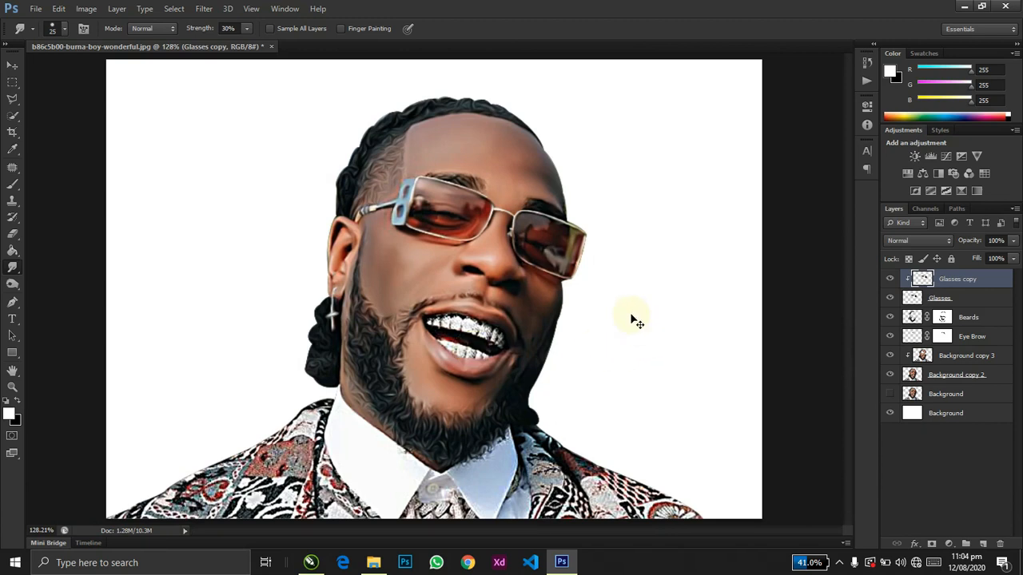
pyautogui.hotkey('ctrl', '-')
pyautogui.hotkey('ctrl', '0')
pyautogui.hotkey('ctrl', '-')
pyautogui.hotkey('ctrl', '+')
pyautogui.hotkey('ctrl', '-')
pyautogui.hotkey('ctrl', '+')
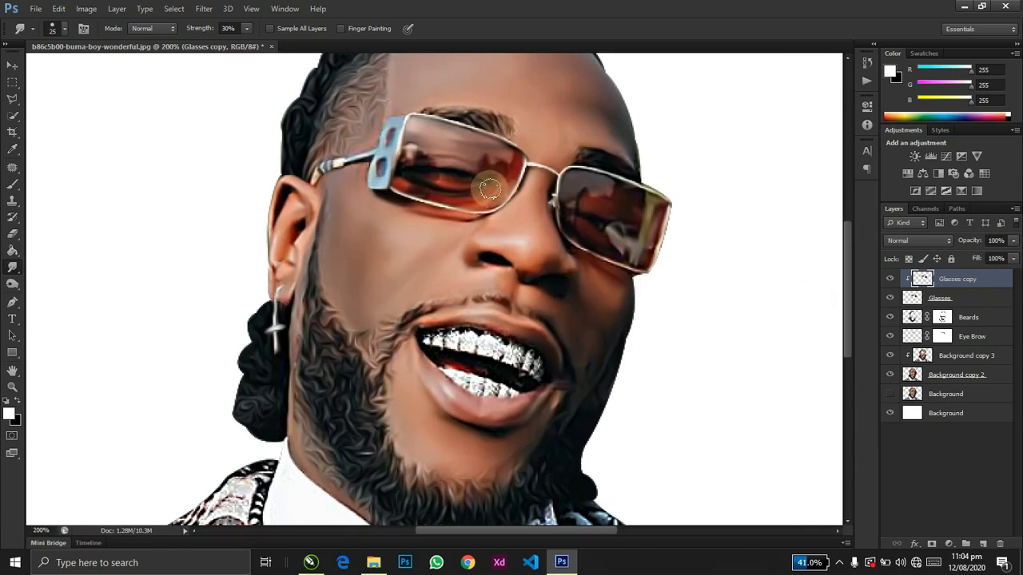
# - Smudge the frame edge where the hinge plate meets the near lens on Glasses copy at 30% strength
pyautogui.hotkey('ctrl', '+')
pyautogui.hotkey('ctrl', '+')
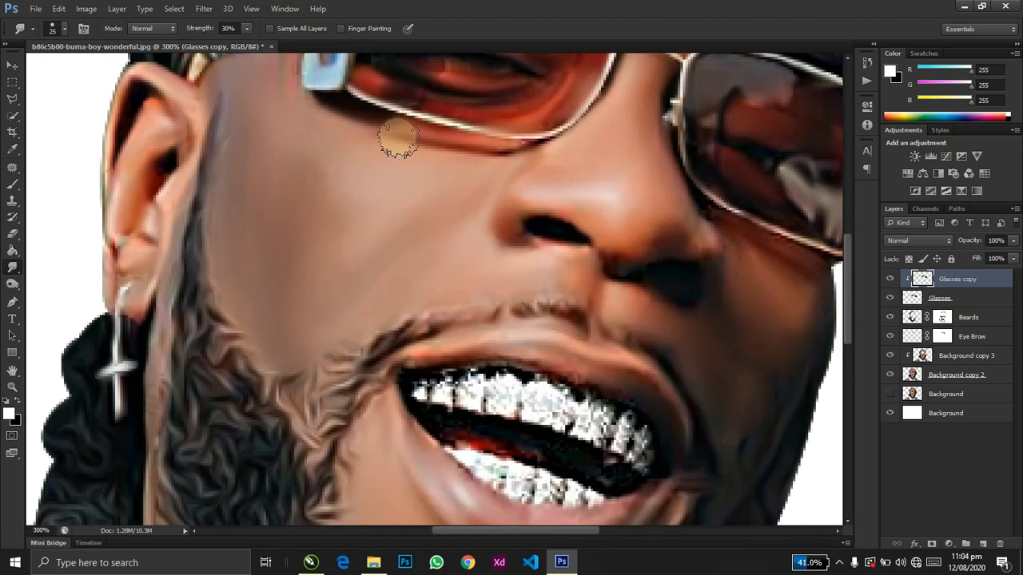
pyautogui.moveTo(394, 137); pyautogui.dragTo(428, 348)
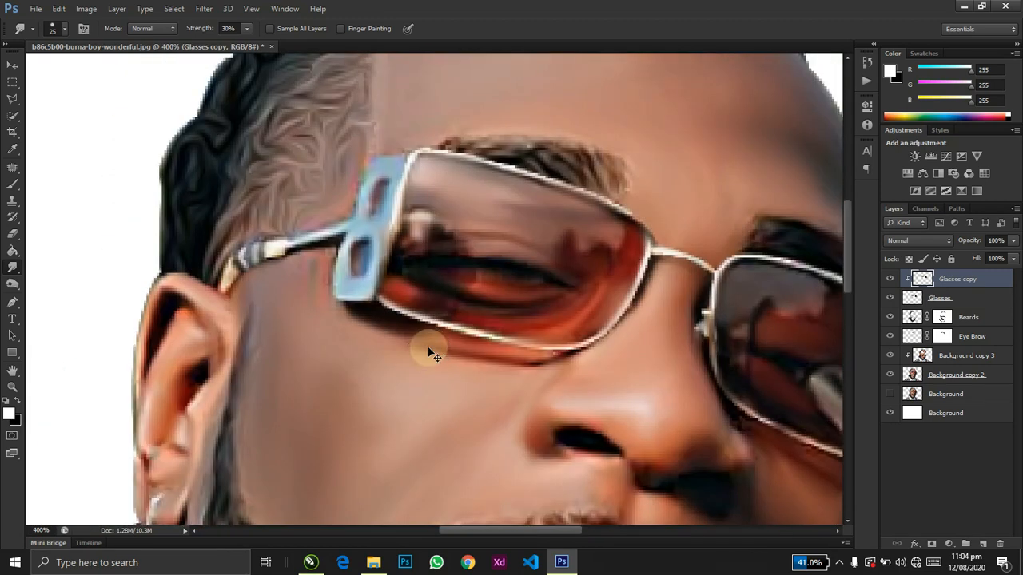
pyautogui.hotkey('ctrl', '+')
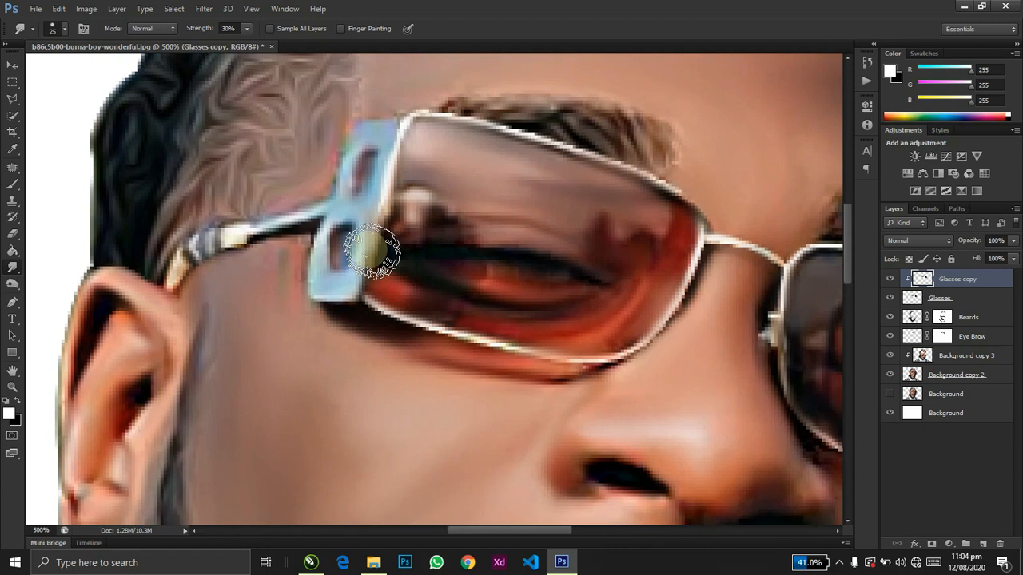
pyautogui.moveTo(381, 196)
pyautogui.mouseDown()
pyautogui.moveTo(362, 215)
pyautogui.moveTo(374, 226)
pyautogui.moveTo(354, 288)
pyautogui.moveTo(374, 194)
pyautogui.moveTo(348, 212)
pyautogui.moveTo(389, 219)
pyautogui.moveTo(355, 210)
pyautogui.moveTo(393, 254)
pyautogui.moveTo(360, 216)
pyautogui.moveTo(368, 260)
pyautogui.moveTo(387, 147)
pyautogui.moveTo(388, 218)
pyautogui.moveTo(388, 187)
pyautogui.moveTo(370, 256)
pyautogui.moveTo(381, 185)
pyautogui.moveTo(372, 272)
pyautogui.moveTo(389, 174)
pyautogui.moveTo(375, 271)
pyautogui.moveTo(385, 183)
pyautogui.moveTo(369, 270)
pyautogui.moveTo(386, 190)
pyautogui.moveTo(366, 254)
pyautogui.moveTo(388, 162)
pyautogui.moveTo(367, 285)
pyautogui.mouseUp()
# - Examine the finished glasses against the whole portrait, along with the beard, shirt collar and patterned jacket
pyautogui.hotkey('ctrl', '-')
pyautogui.hotkey('ctrl', '-')
pyautogui.hotkey('ctrl', '-')
pyautogui.hotkey('ctrl', '-')
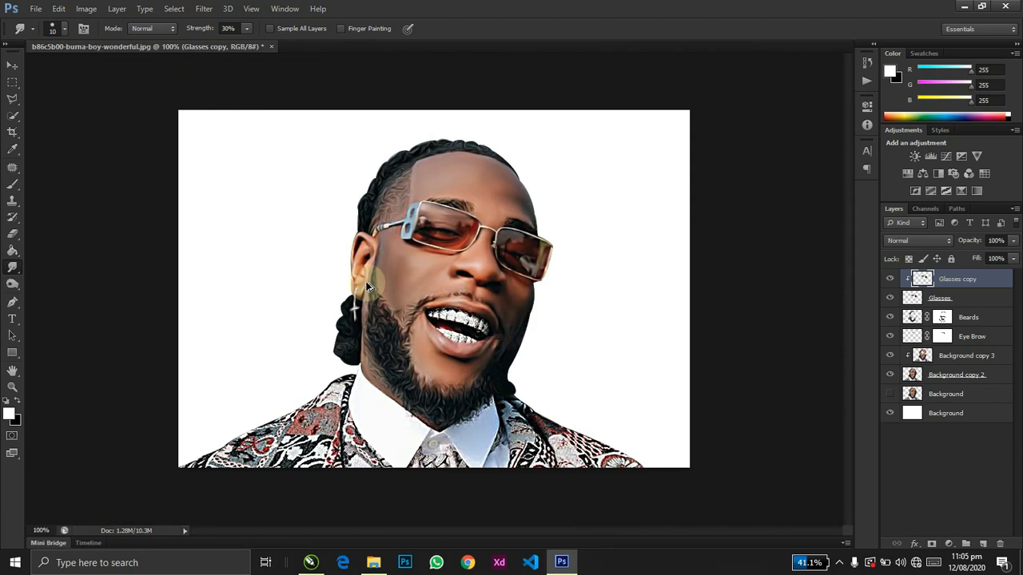
pyautogui.scroll(2, 370, 289)
pyautogui.scroll(-2, 366, 283)
pyautogui.scroll(2, 370, 289)
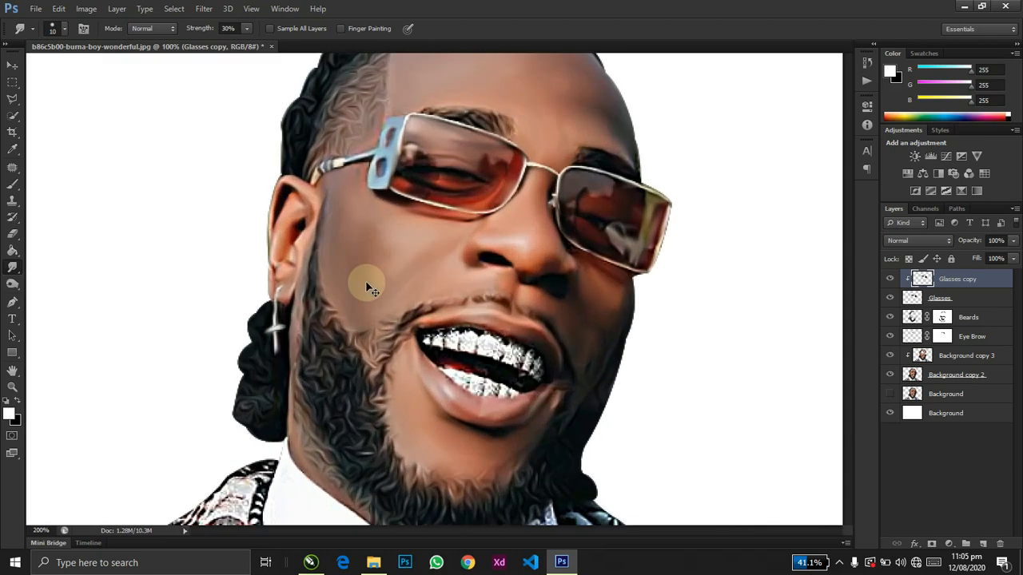
pyautogui.moveTo(366, 282); pyautogui.dragTo(356, 271)
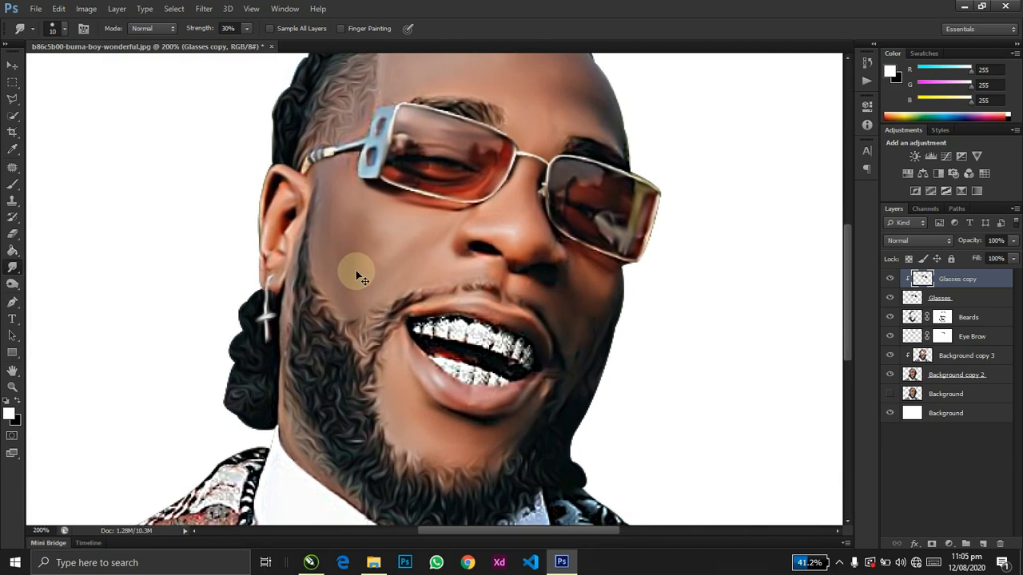
pyautogui.scroll(-2, 355, 270)
pyautogui.scroll(2, 356, 270)
pyautogui.scroll(-2, 355, 270)
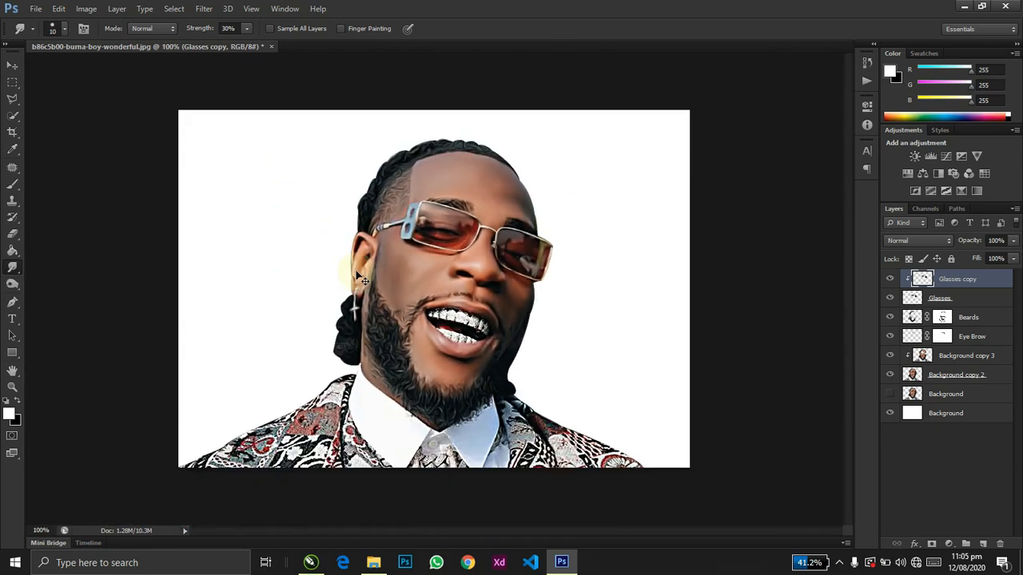
pyautogui.scroll(2, 360, 276)
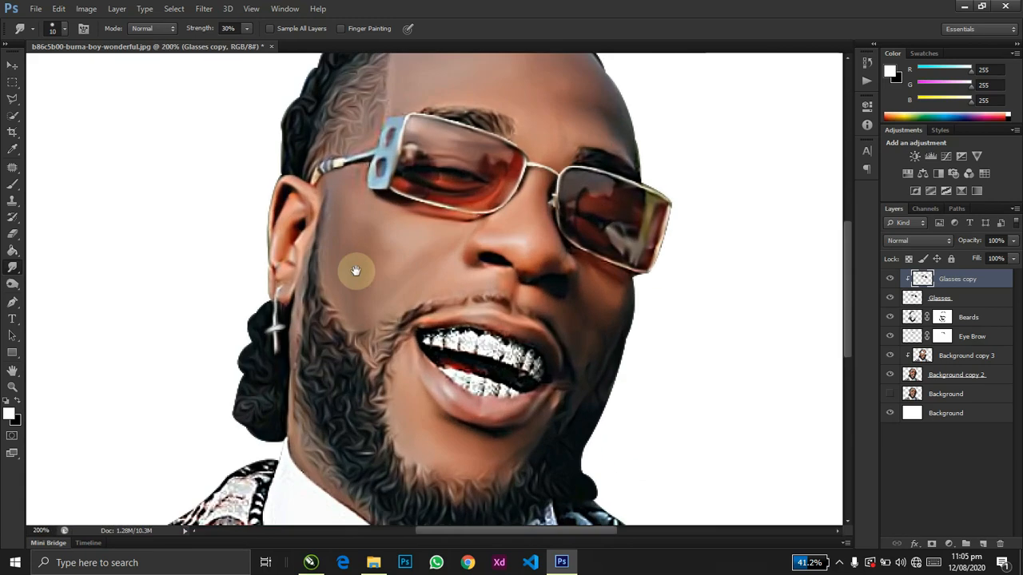
pyautogui.moveTo(352, 272); pyautogui.dragTo(303, 139)
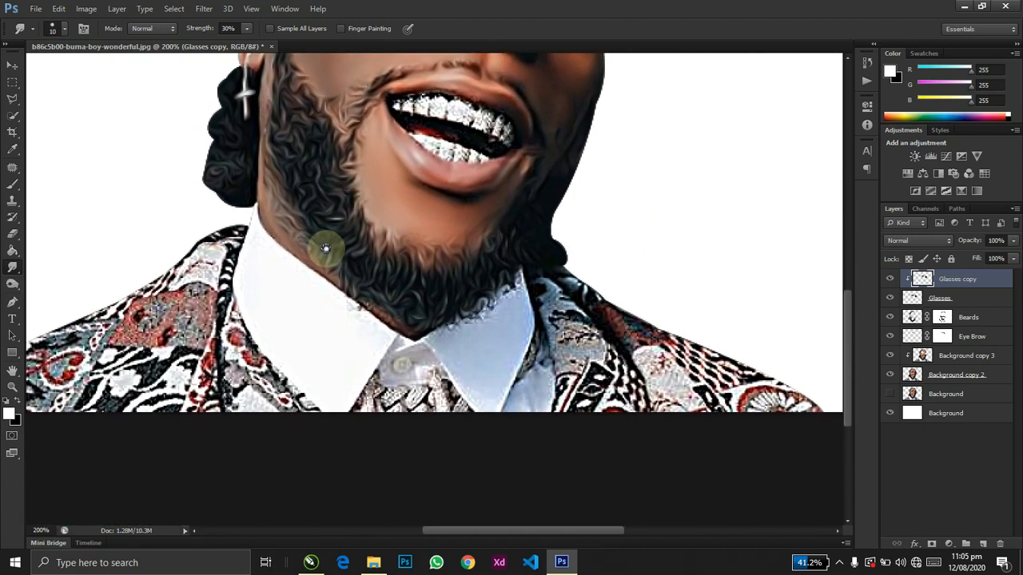
# - Start a Pen path at the neck beside the hair bun and route it around the outside of the jacket and below the canvas
pyautogui.press('p')
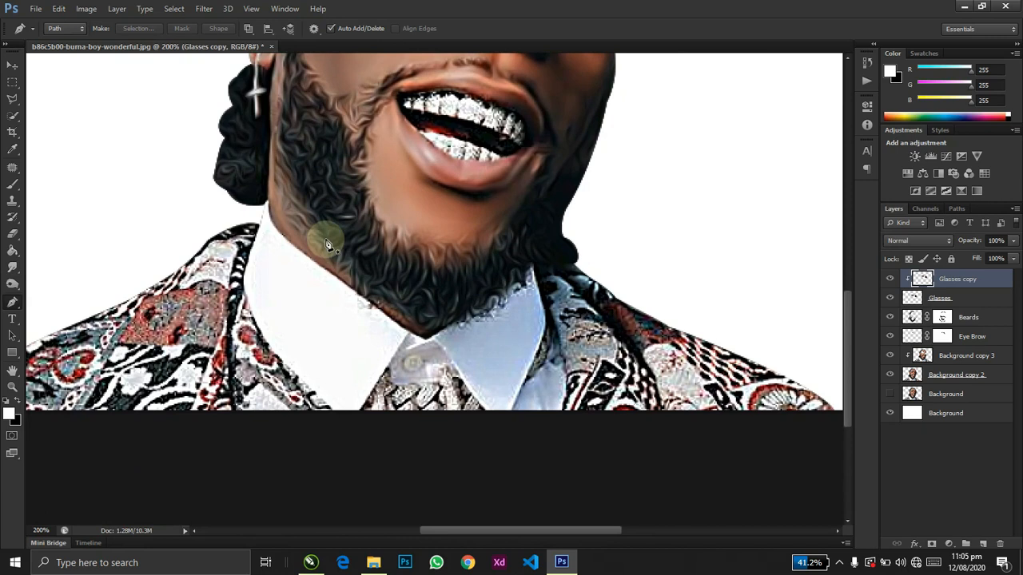
pyautogui.click(260, 209)
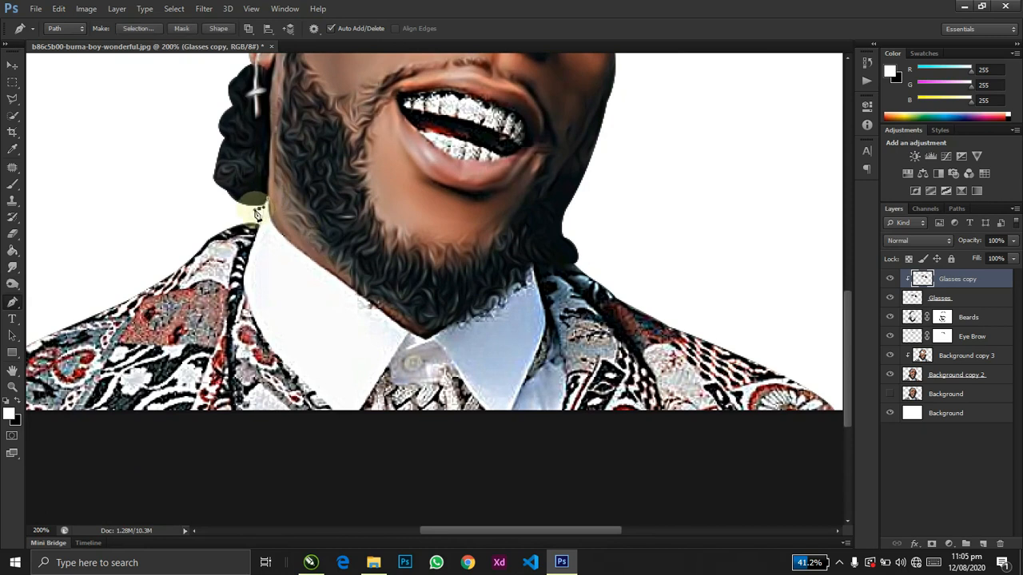
pyautogui.moveTo(249, 213); pyautogui.dragTo(349, 137)
pyautogui.moveTo(142, 207); pyautogui.dragTo(91, 248)
pyautogui.moveTo(61, 279); pyautogui.dragTo(82, 354)
pyautogui.click(83, 354)
pyautogui.moveTo(263, 407); pyautogui.dragTo(354, 406)
pyautogui.moveTo(619, 383); pyautogui.dragTo(327, 383)
pyautogui.moveTo(588, 373); pyautogui.dragTo(591, 363)
pyautogui.moveTo(788, 337); pyautogui.dragTo(813, 340)
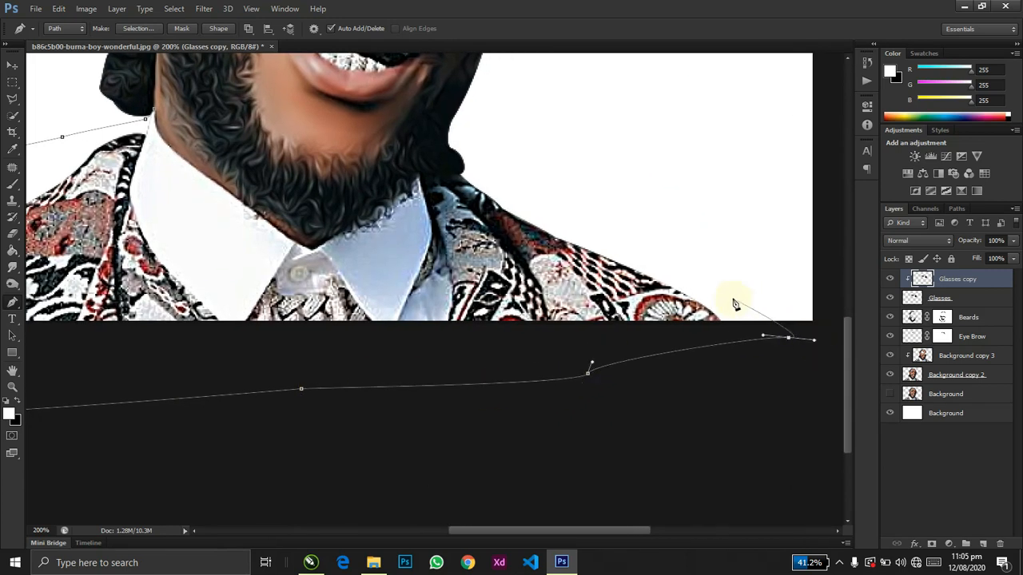
pyautogui.click(519, 164)
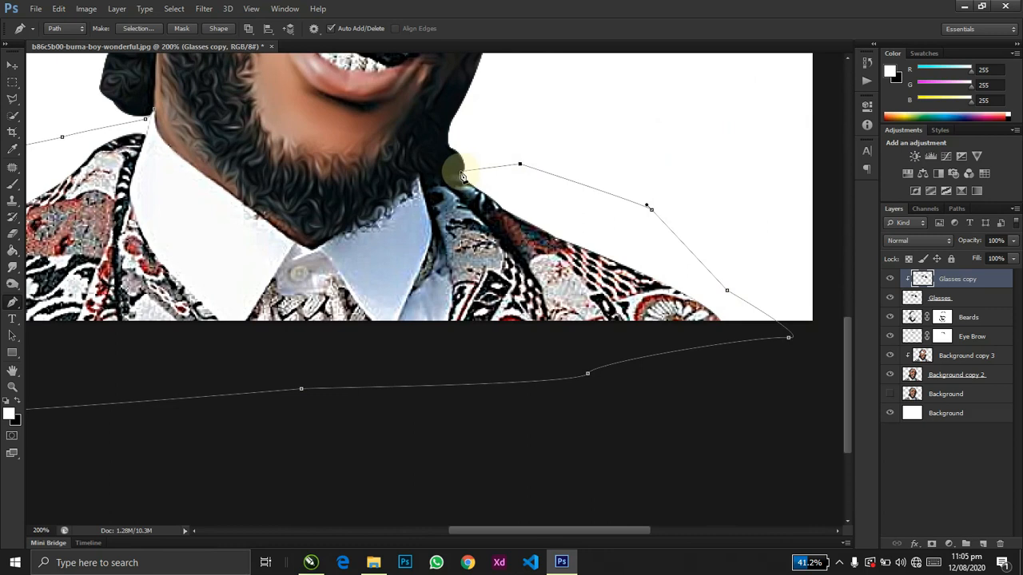
# - Continue the path along the shirt collar's edge under the beard and close it at its starting point beside the neck
pyautogui.click(463, 172)
pyautogui.moveTo(422, 172); pyautogui.dragTo(407, 192)
pyautogui.click(338, 239)
pyautogui.click(314, 248)
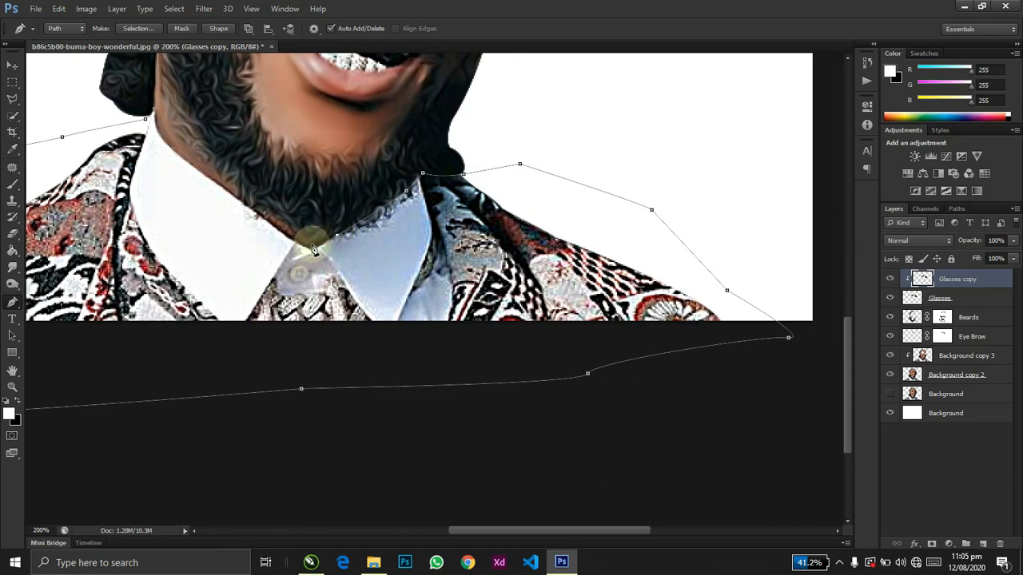
pyautogui.click(297, 245)
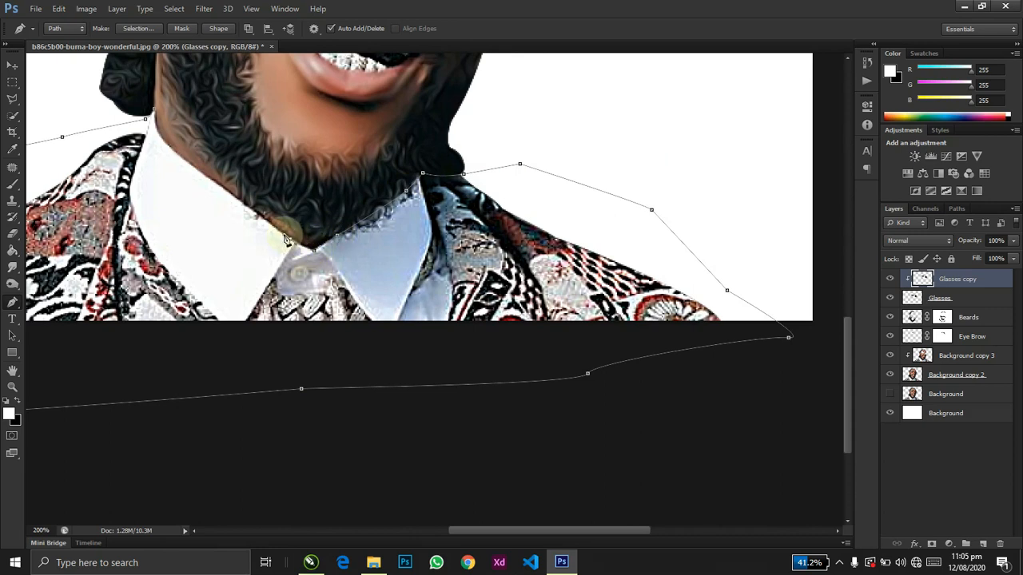
pyautogui.click(252, 209)
pyautogui.click(198, 177)
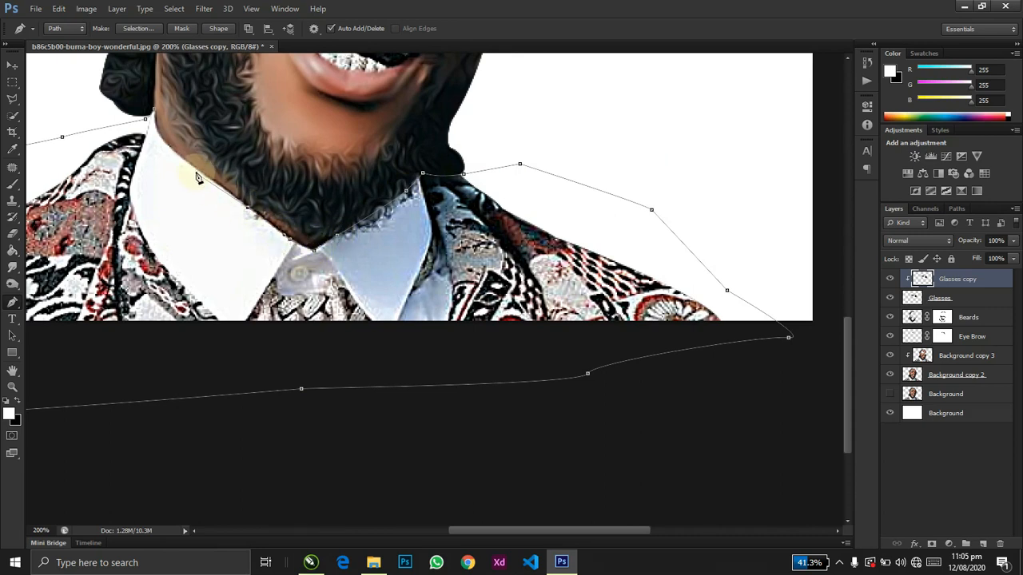
pyautogui.click(153, 108)
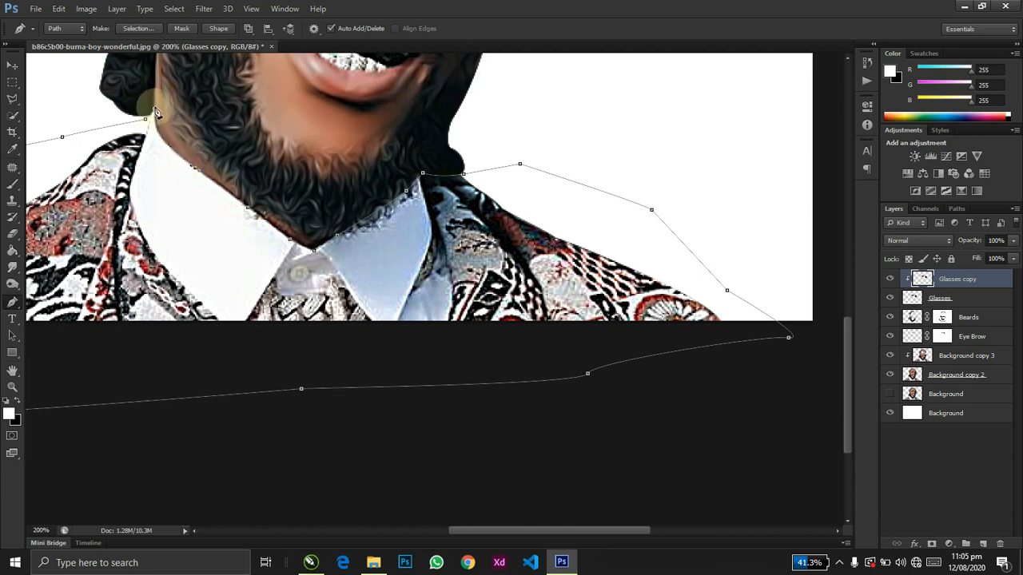
pyautogui.moveTo(156, 110); pyautogui.dragTo(157, 84)
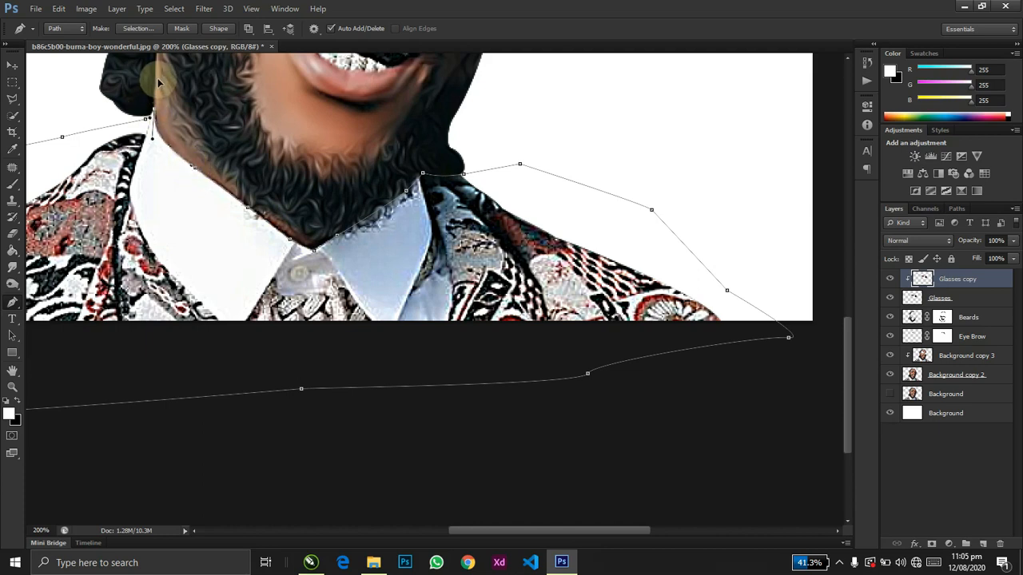
pyautogui.moveTo(162, 83); pyautogui.dragTo(167, 87)
# - Load the path as a selection, show the hidden photo Background layer, and copy its selected clothing to a new layer
pyautogui.hotkey('ctrl', '-')
pyautogui.hotkey('ctrl', '-')
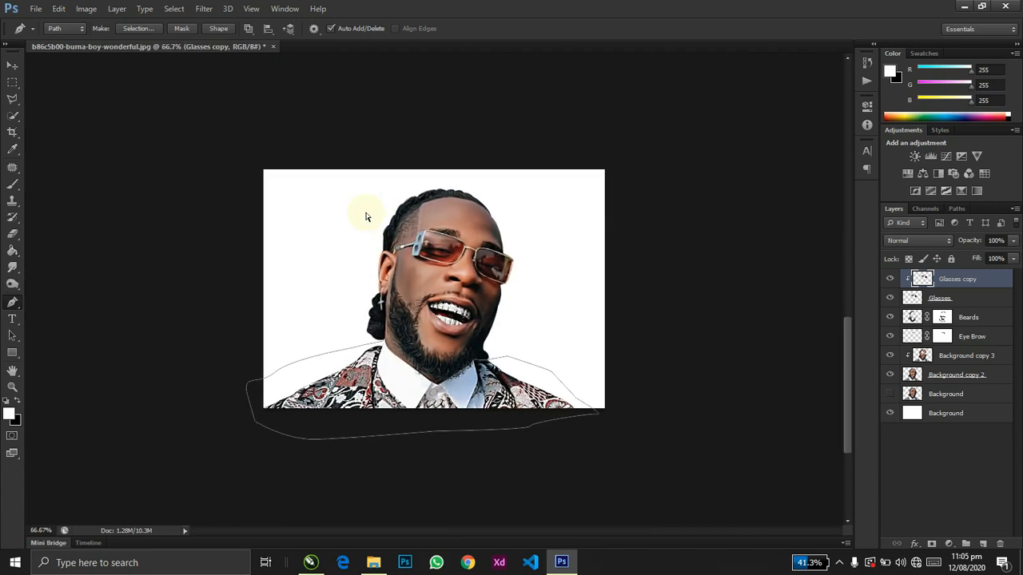
pyautogui.hotkey('ctrl', '+')
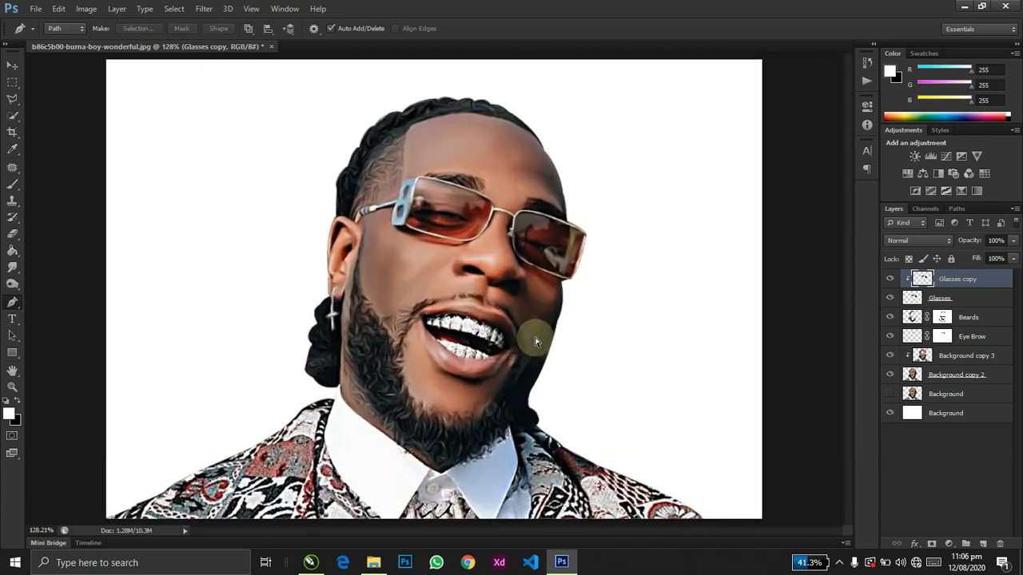
pyautogui.click(945, 391)
pyautogui.click(955, 374)
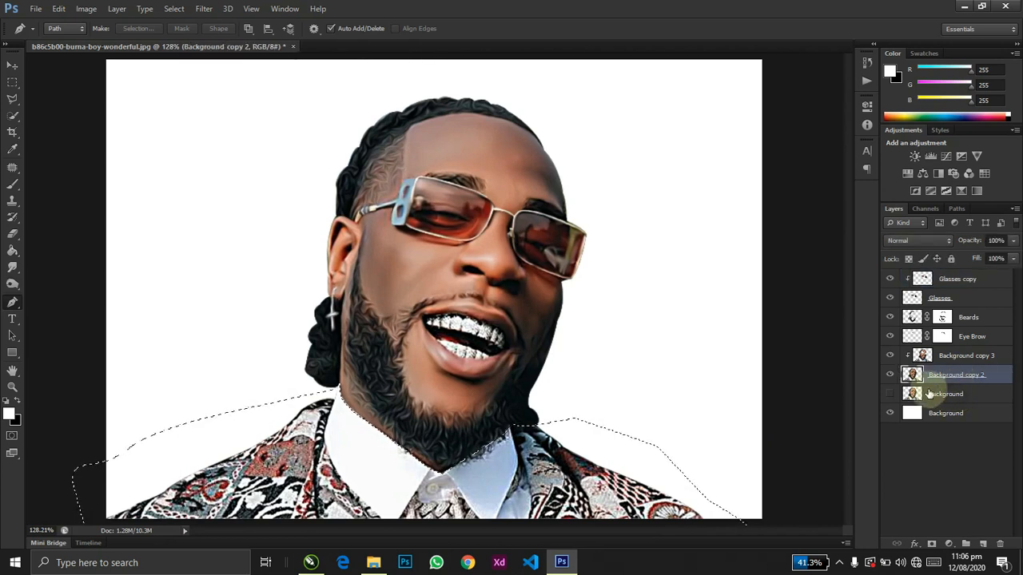
pyautogui.click(946, 394)
pyautogui.click(892, 394)
pyautogui.hotkey('ctrl', 'j')
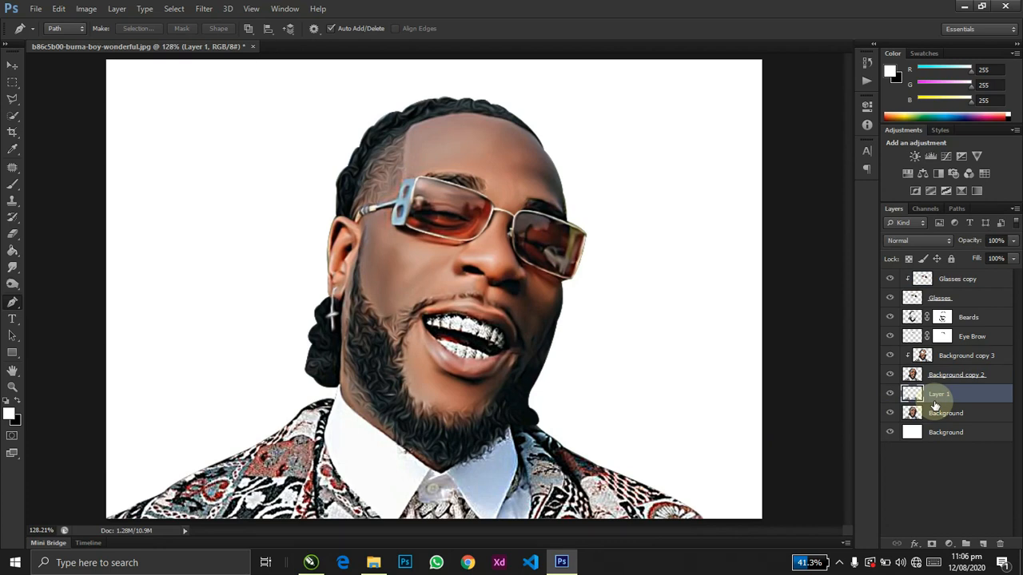
# - Load Layer 1's outline as a selection, clear the clothing from Background copy 2 and Background copy 3, and deselect
pyautogui.moveTo(933, 400); pyautogui.dragTo(917, 390)
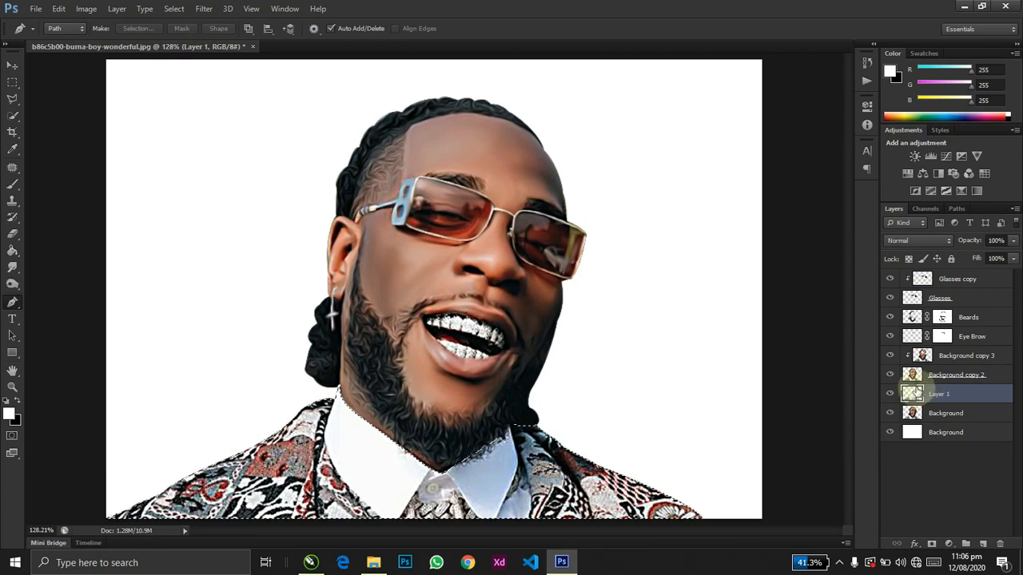
pyautogui.keyDown('ctrl'); pyautogui.click(913, 393); pyautogui.keyUp('ctrl')
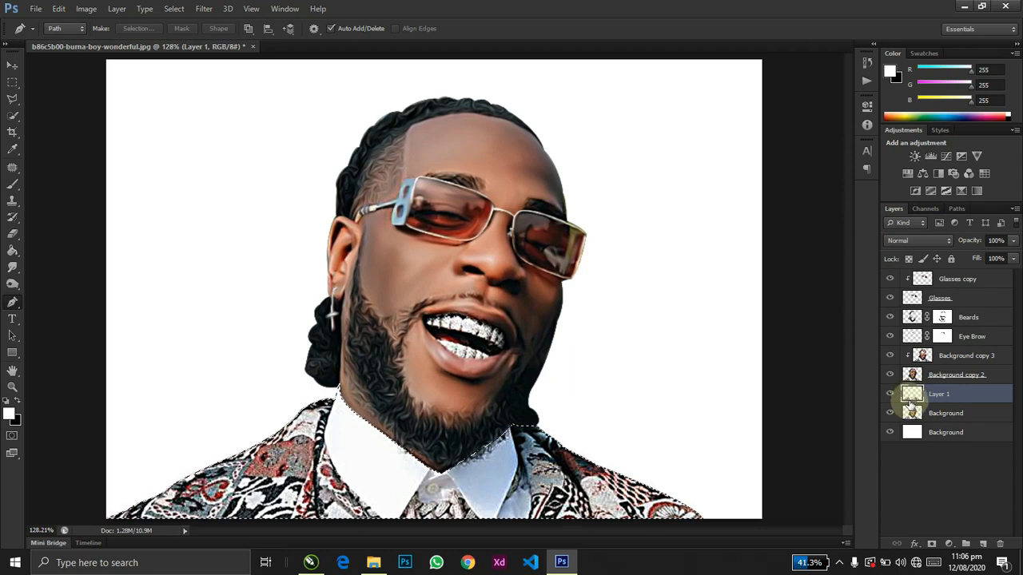
pyautogui.click(949, 377)
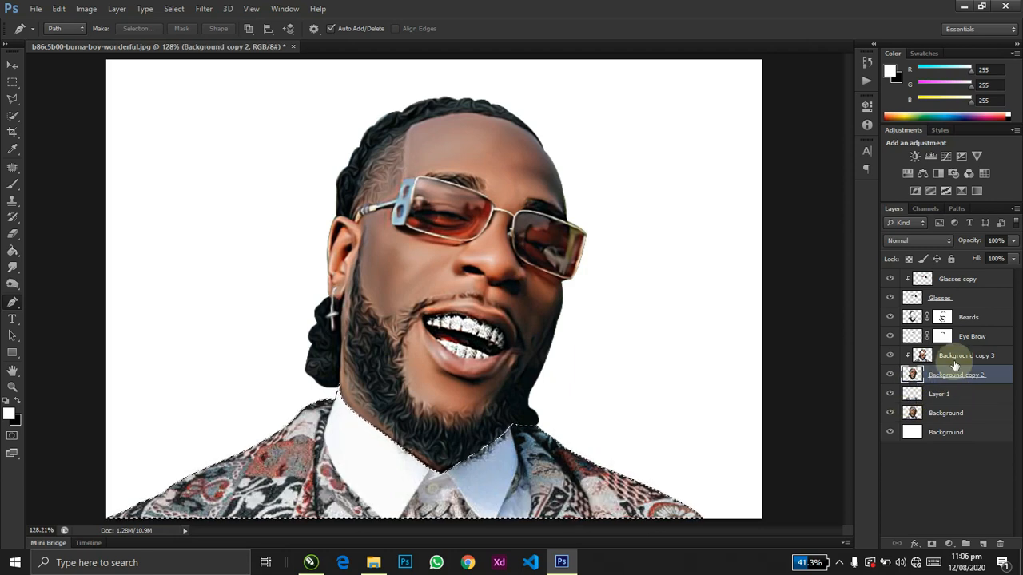
pyautogui.click(952, 362)
pyautogui.hotkey('ctrl', 'd')
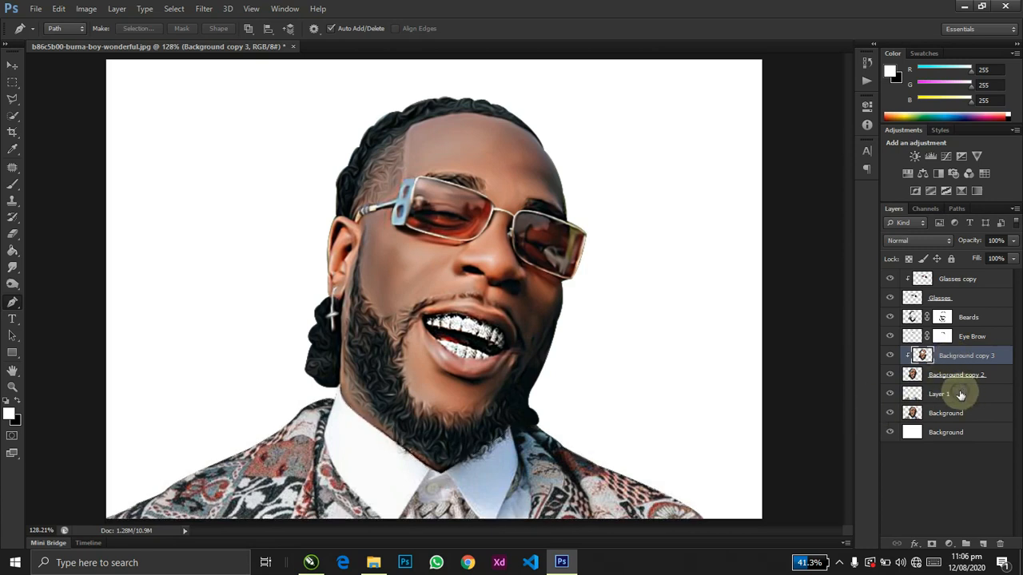
# - Hide the photo Background layer and toggle Layer 1's visibility to check the separated clothing, leaving Layer 1 shown
pyautogui.click(962, 393)
pyautogui.click(889, 394)
pyautogui.click(887, 414)
pyautogui.click(889, 394)
pyautogui.click(890, 394)
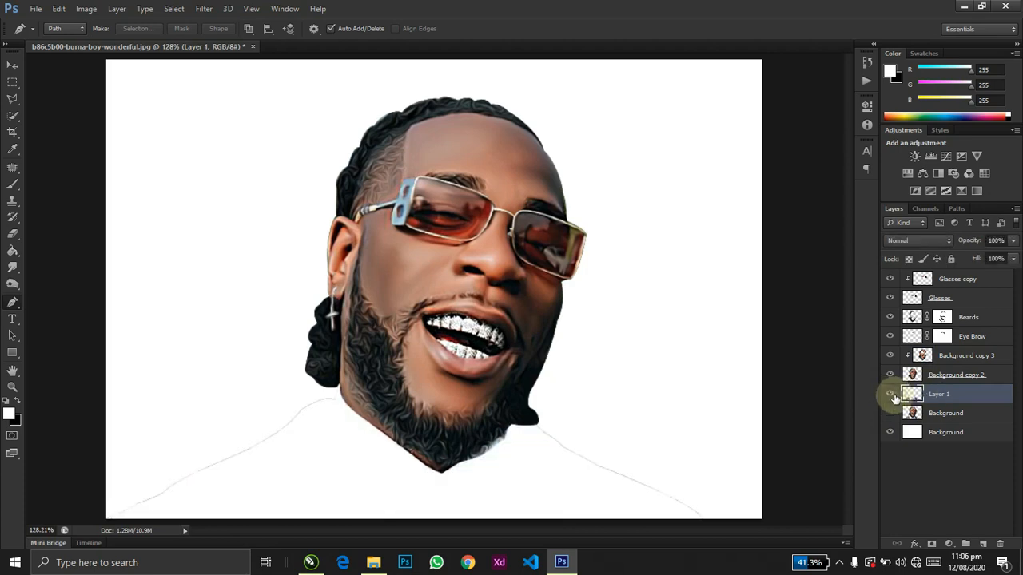
pyautogui.click(889, 394)
# - Open the Oil Paint filter for Layer 1 and set Stylization to 2.77 and Cleanliness to 3.75
pyautogui.click(204, 8)
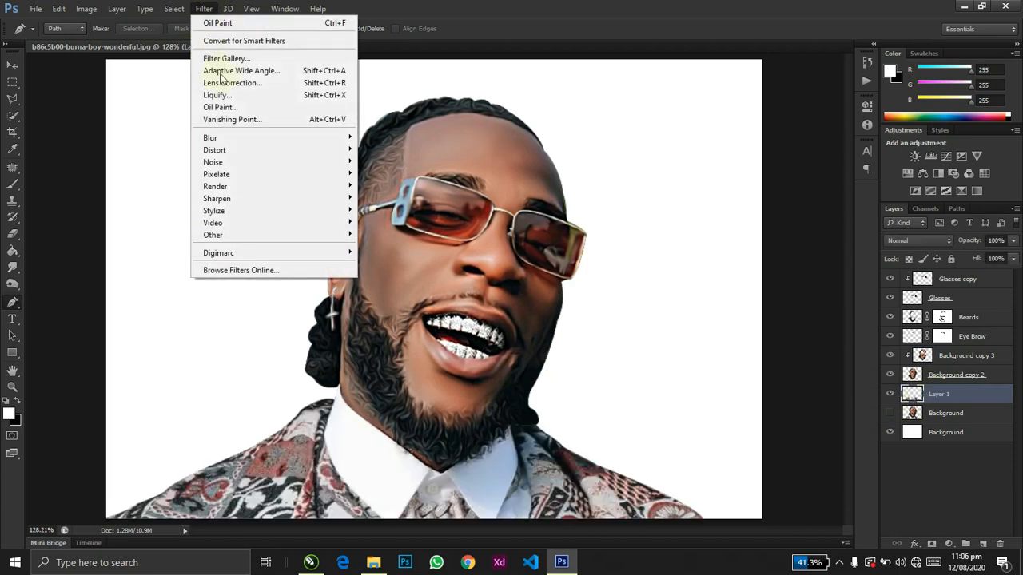
pyautogui.click(240, 106)
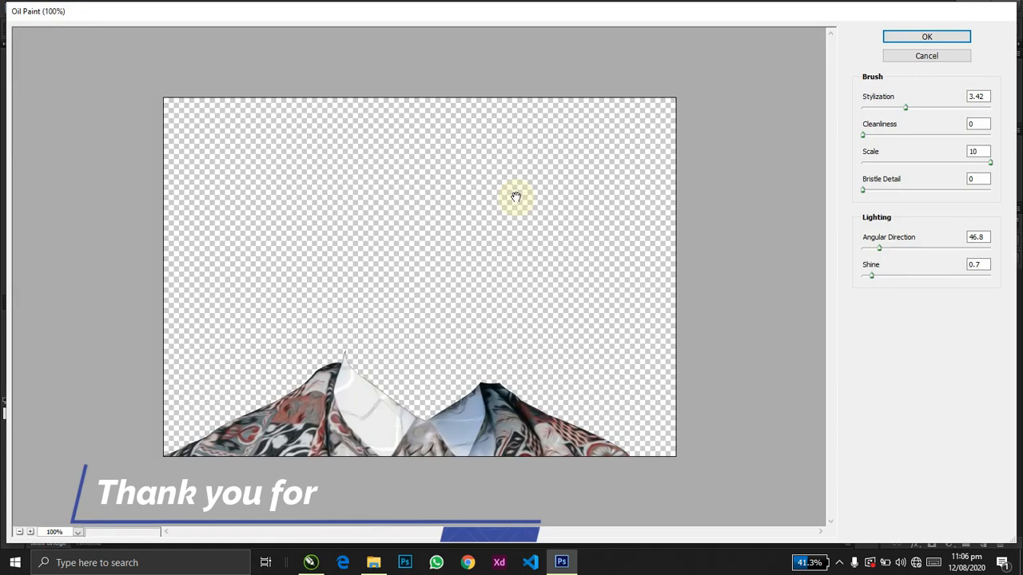
pyautogui.keyDown('ctrl'); pyautogui.click(392, 435); pyautogui.keyUp('ctrl')
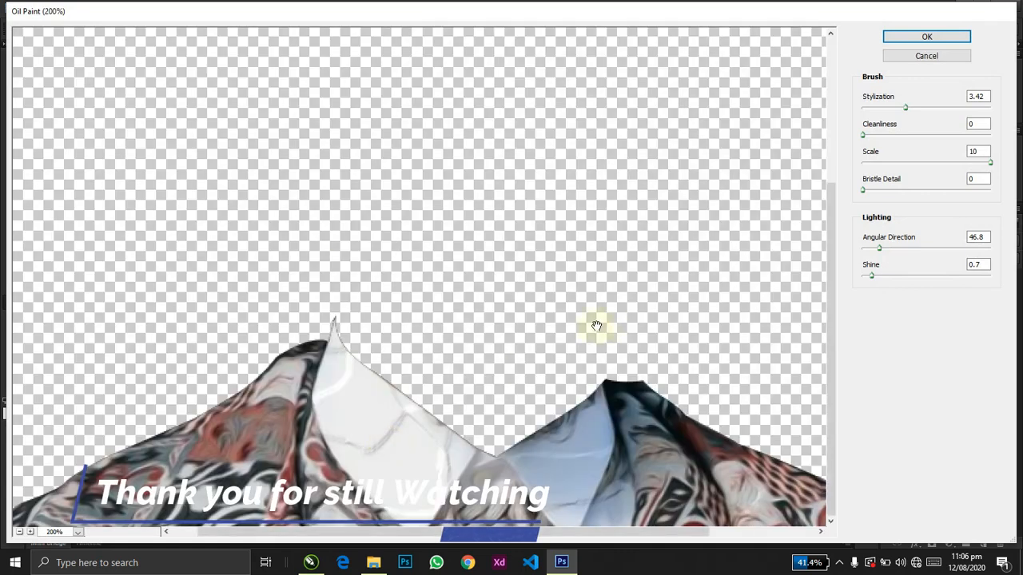
pyautogui.moveTo(919, 114); pyautogui.dragTo(962, 111)
pyautogui.moveTo(870, 140); pyautogui.dragTo(953, 142)
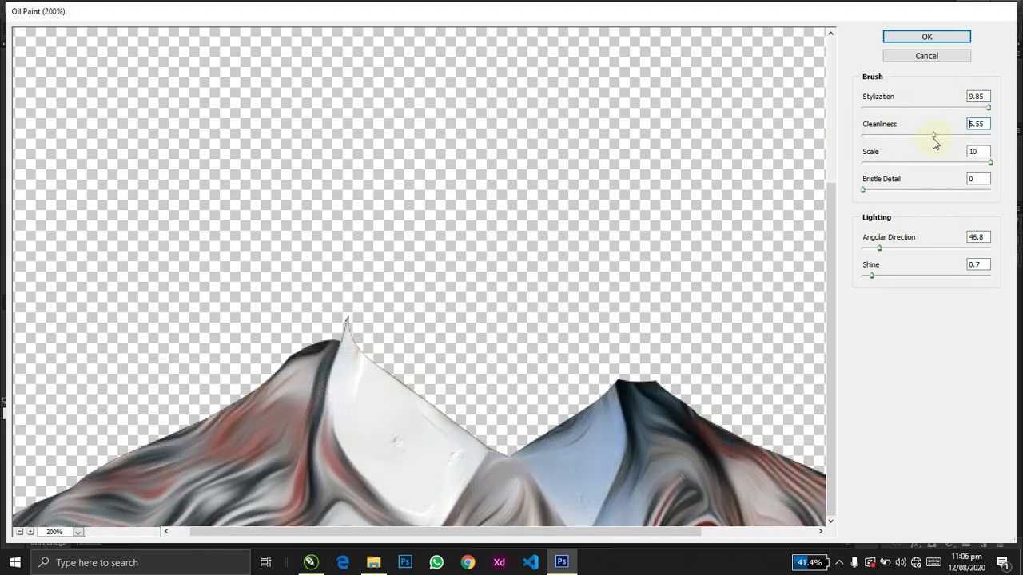
pyautogui.moveTo(915, 141); pyautogui.dragTo(912, 137)
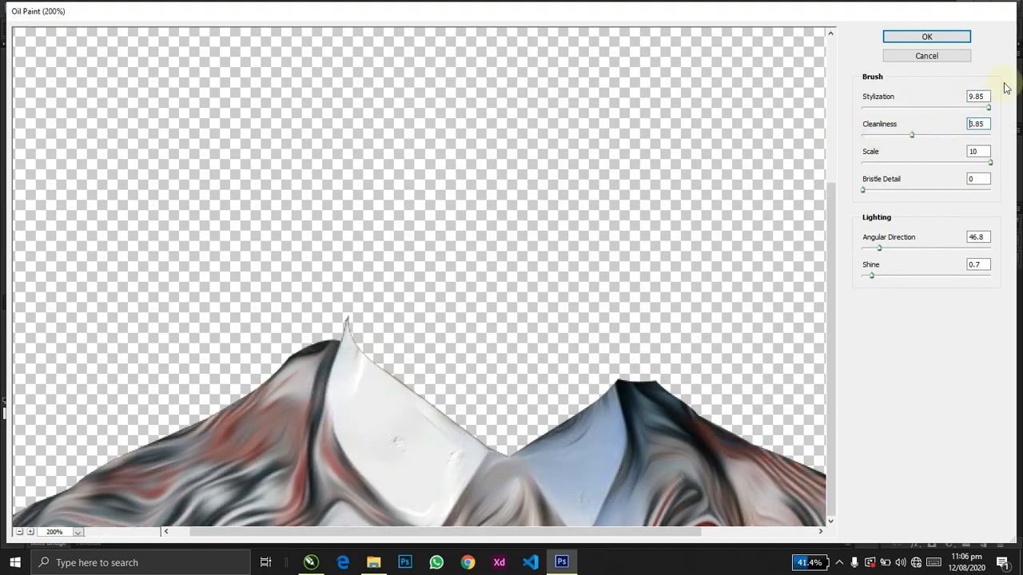
pyautogui.moveTo(973, 112)
pyautogui.mouseDown()
pyautogui.moveTo(870, 118)
pyautogui.moveTo(959, 141)
pyautogui.mouseUp()
pyautogui.moveTo(895, 137); pyautogui.dragTo(937, 147)
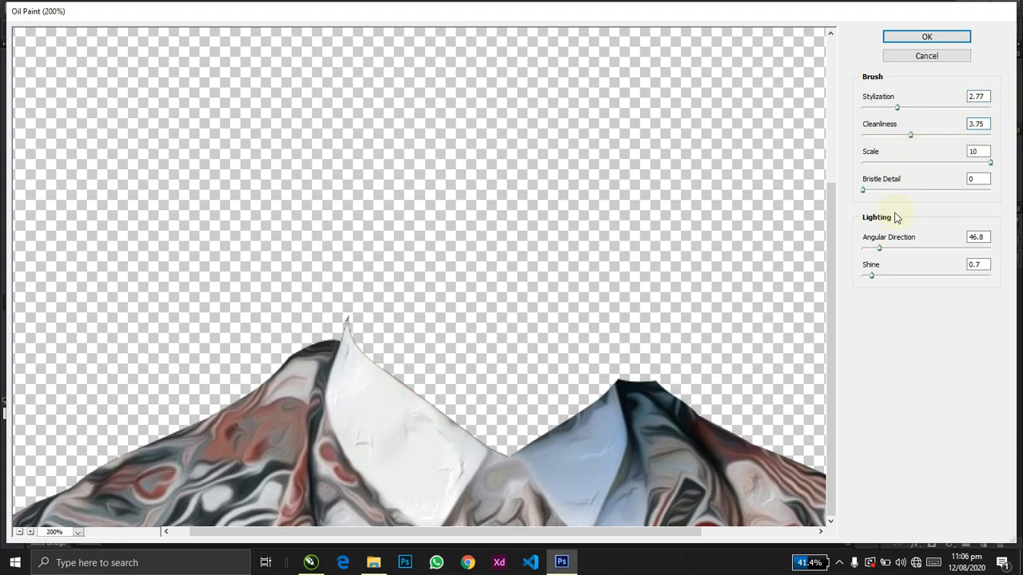
# - Set the Oil Paint filter's Shine and Angular Direction to 0 and Cleanliness to 2.45, and apply it to the clothing
pyautogui.moveTo(871, 279); pyautogui.dragTo(853, 281)
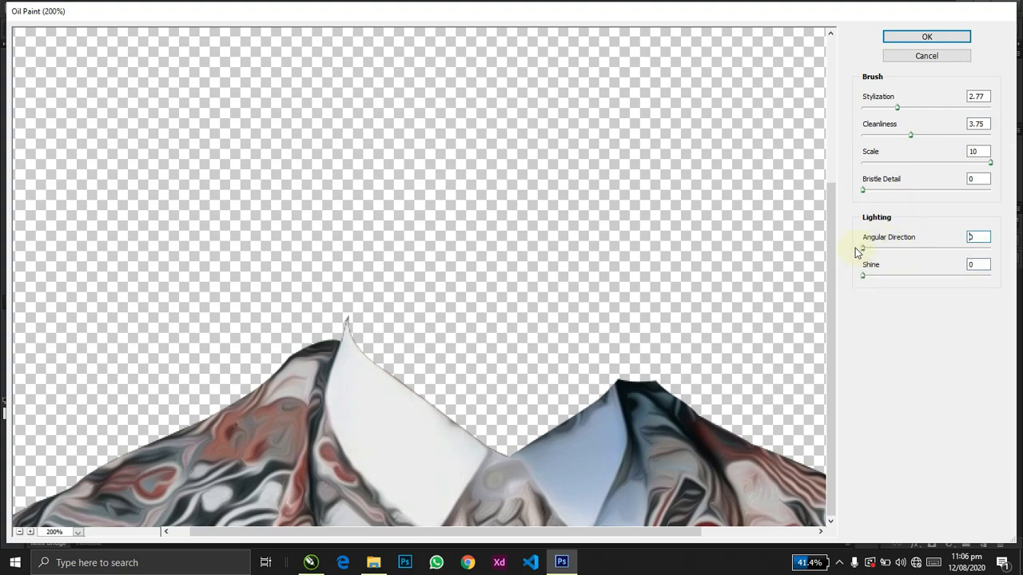
pyautogui.moveTo(893, 138); pyautogui.dragTo(986, 139)
pyautogui.write('0')
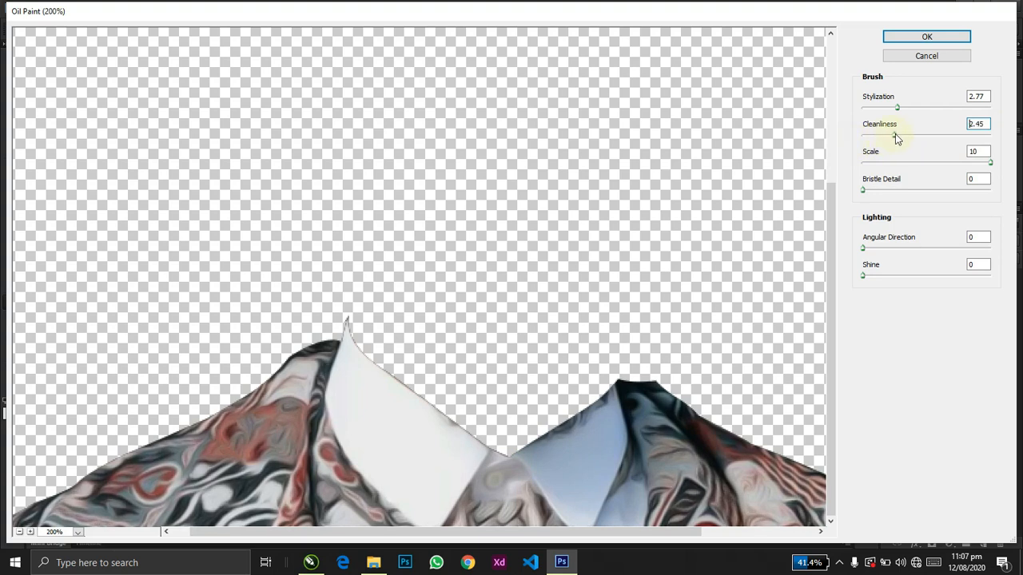
pyautogui.click(926, 37)
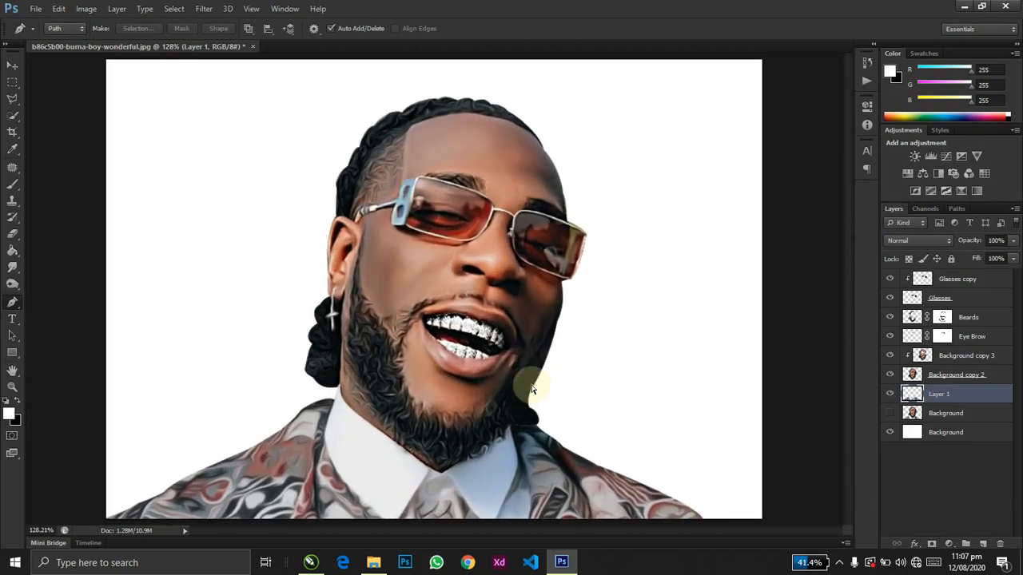
pyautogui.hotkey('ctrl', '-')
pyautogui.hotkey('ctrl', '+')
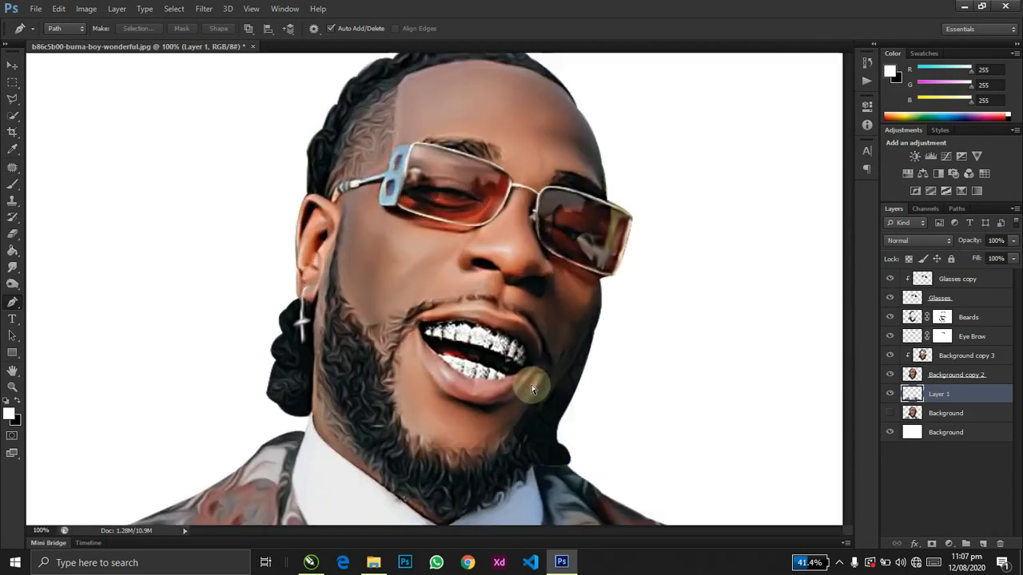
pyautogui.hotkey('ctrl', '-')
pyautogui.hotkey('ctrl', '0')
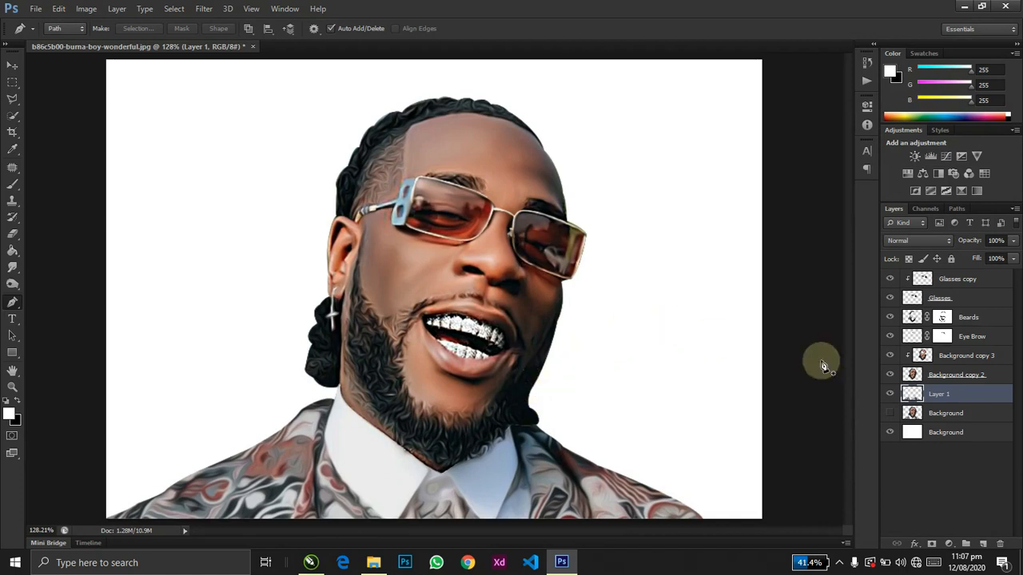
pyautogui.keyDown('ctrl'); pyautogui.click(923, 357); pyautogui.keyUp('ctrl')
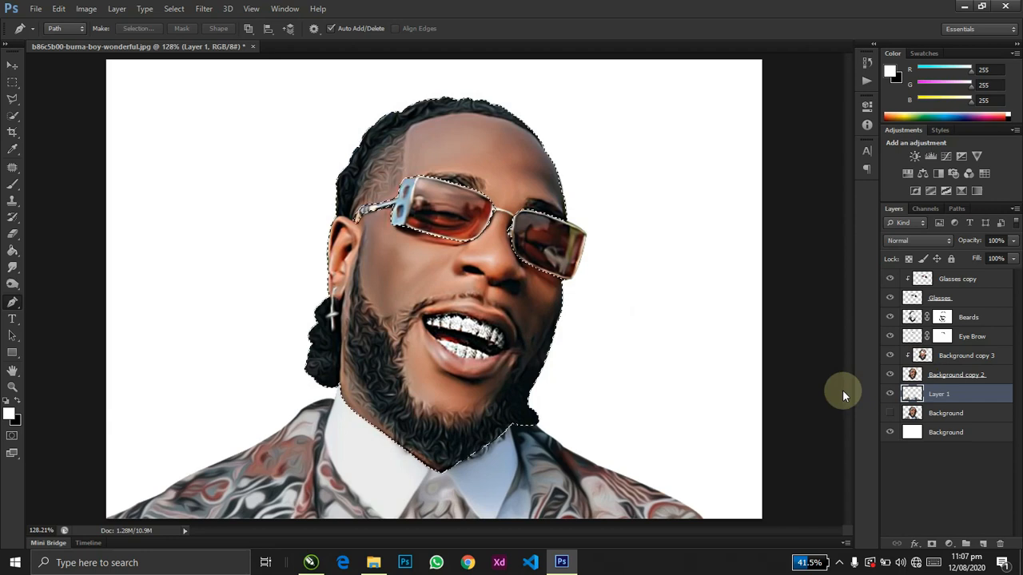
pyautogui.hotkey('ctrl', 'd')
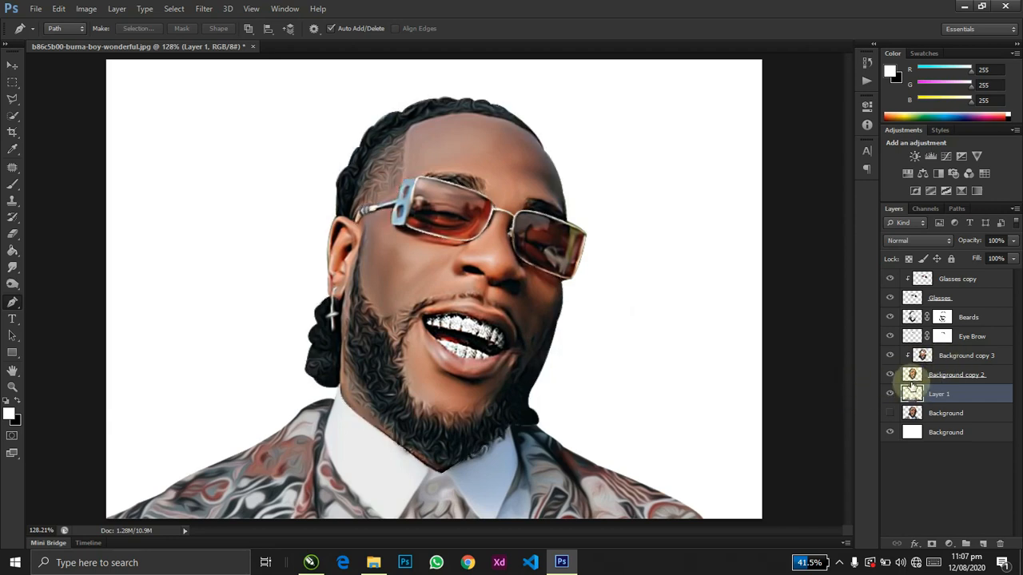
pyautogui.keyDown('ctrl'); pyautogui.click(914, 382); pyautogui.keyUp('ctrl')
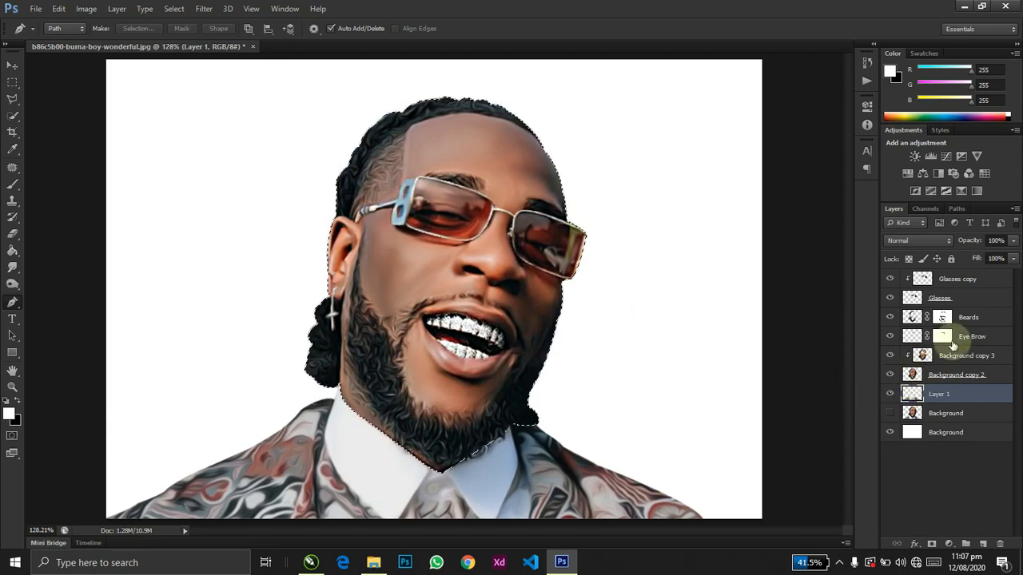
# - Make Background copy 3 the active layer and replace the current selection with that layer's outline
pyautogui.click(945, 359)
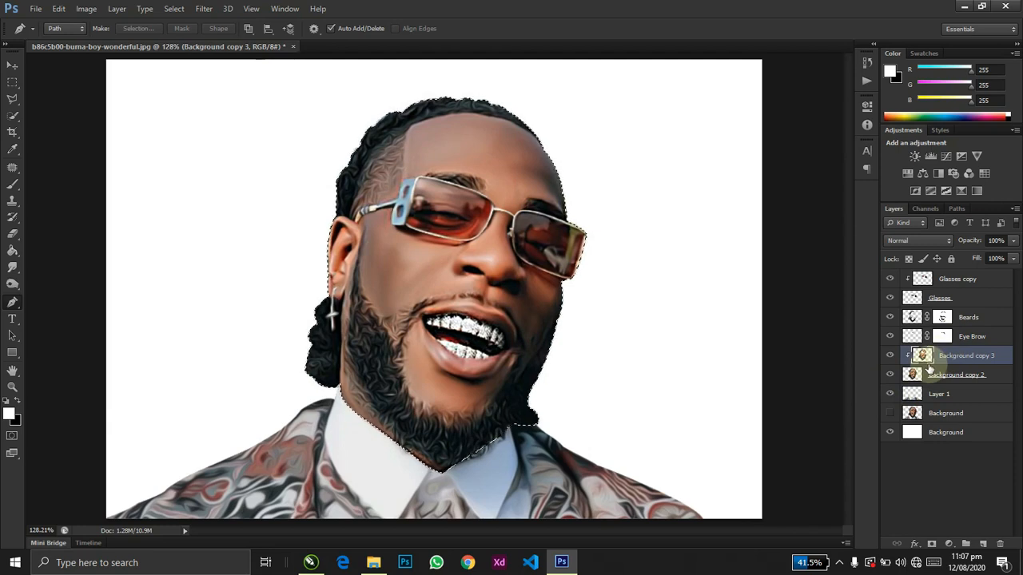
pyautogui.hotkey('ctrl', 'd')
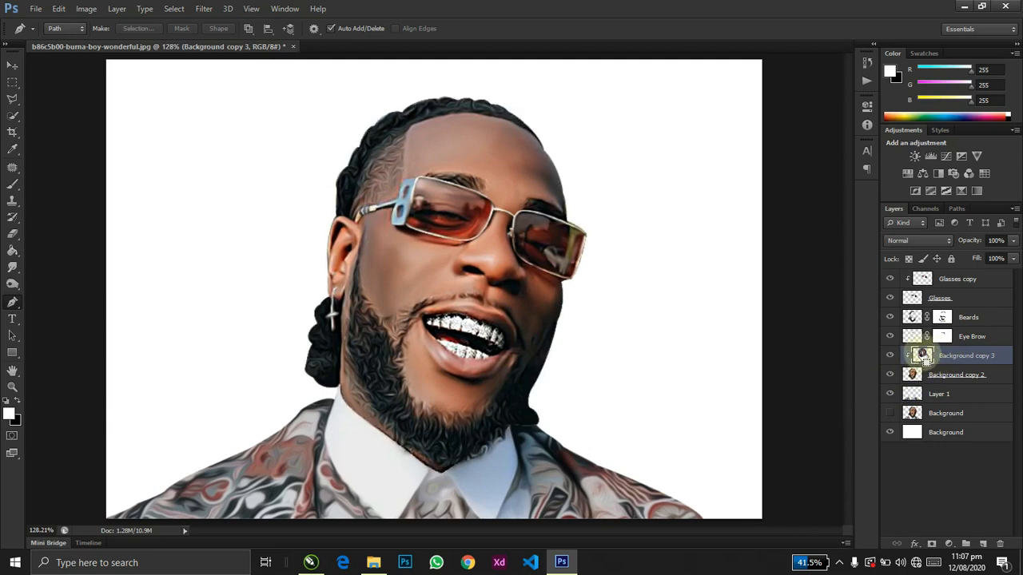
pyautogui.keyDown('ctrl'); pyautogui.click(941, 363); pyautogui.keyUp('ctrl')
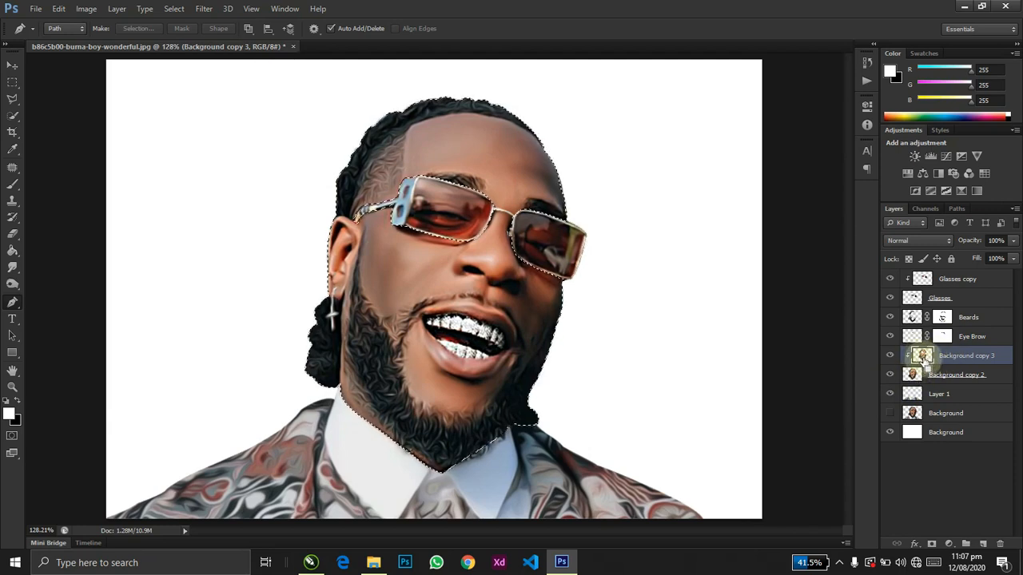
pyautogui.press('Return')
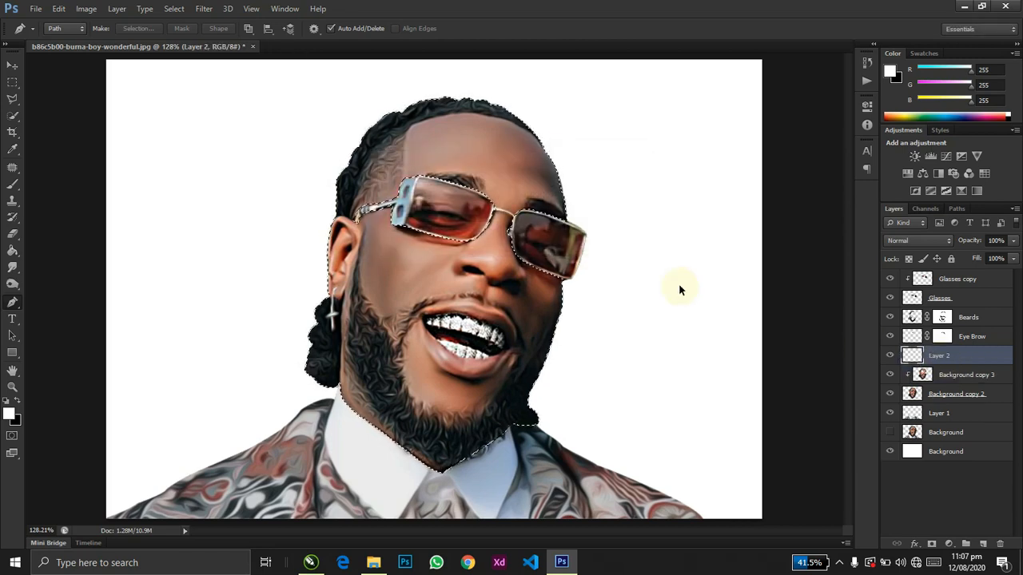
pyautogui.keyDown('alt'); pyautogui.click(941, 363); pyautogui.keyUp('alt')
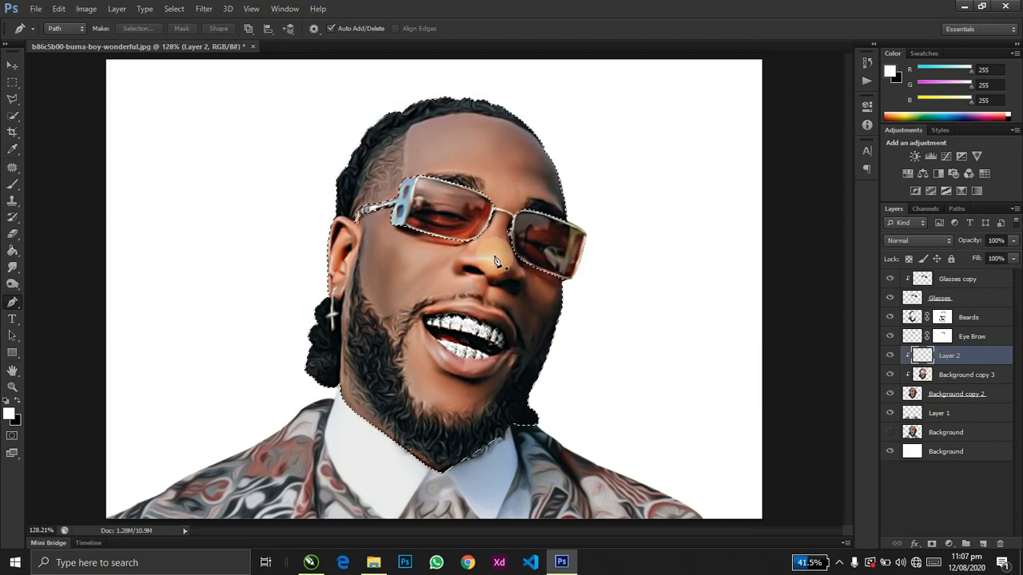
pyautogui.press('l')
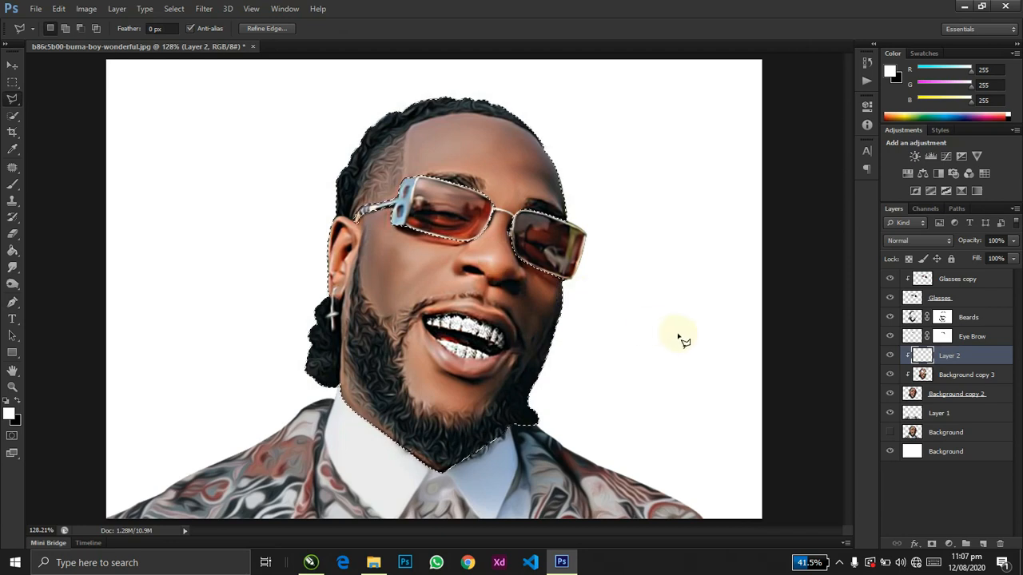
pyautogui.rightClick(535, 298)
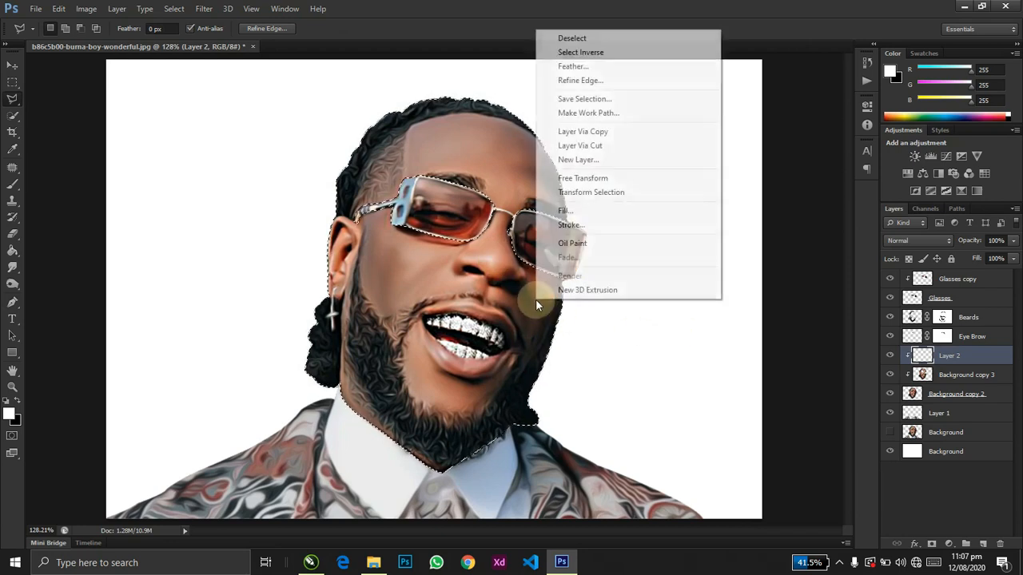
pyautogui.click(578, 217)
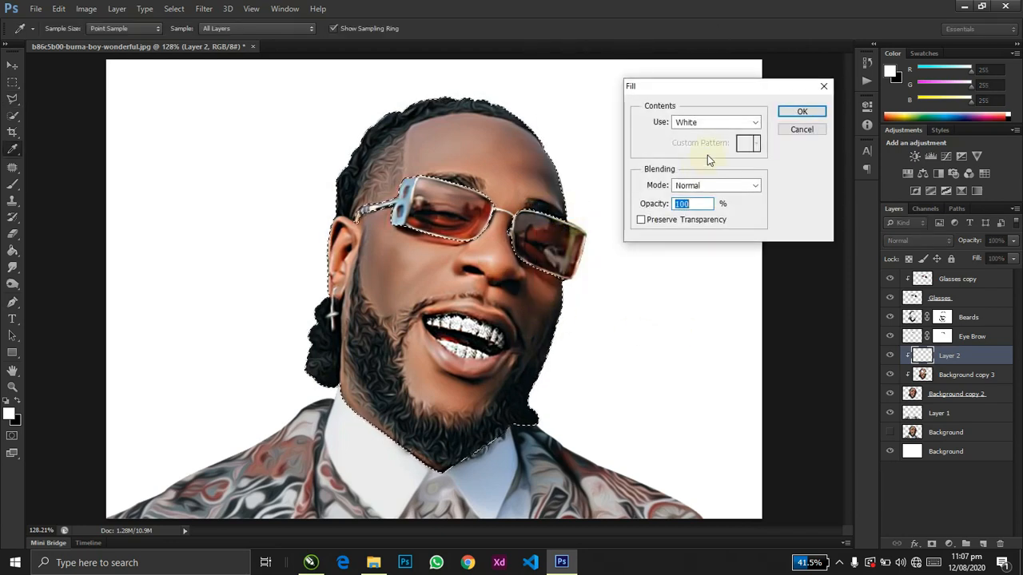
pyautogui.click(706, 125)
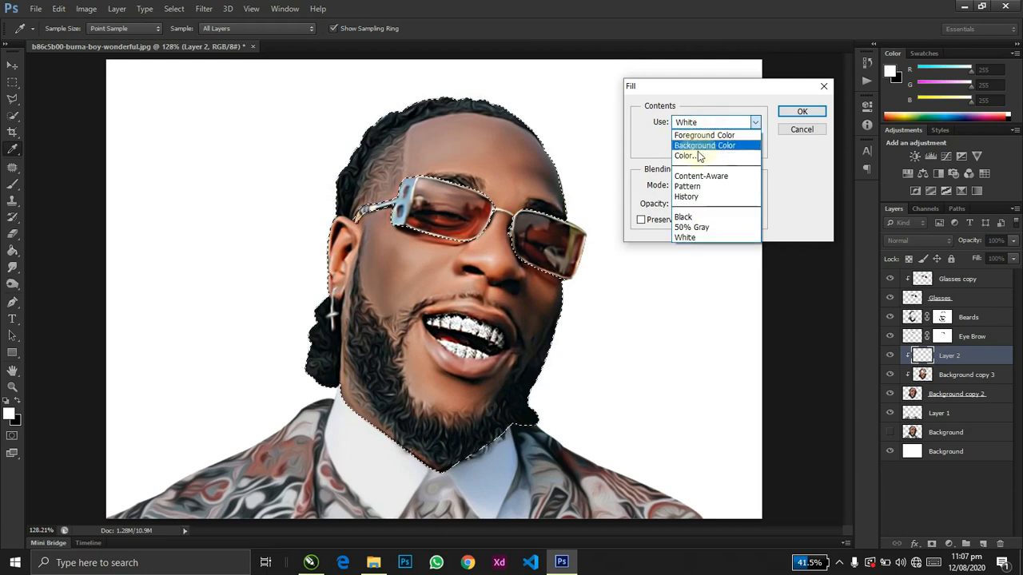
pyautogui.click(806, 134)
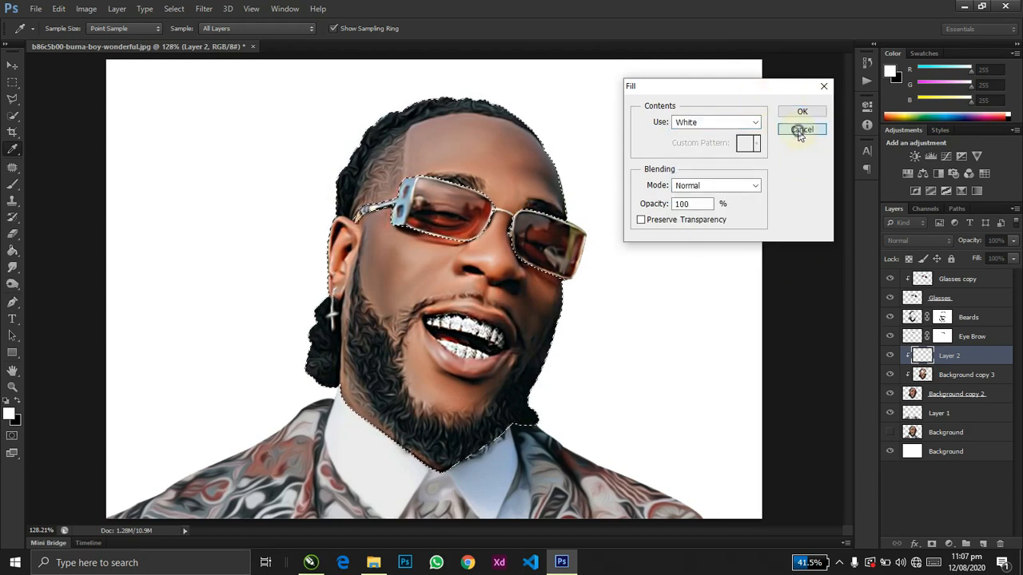
pyautogui.click(799, 130)
pyautogui.hotkey('ctrl', 'd')
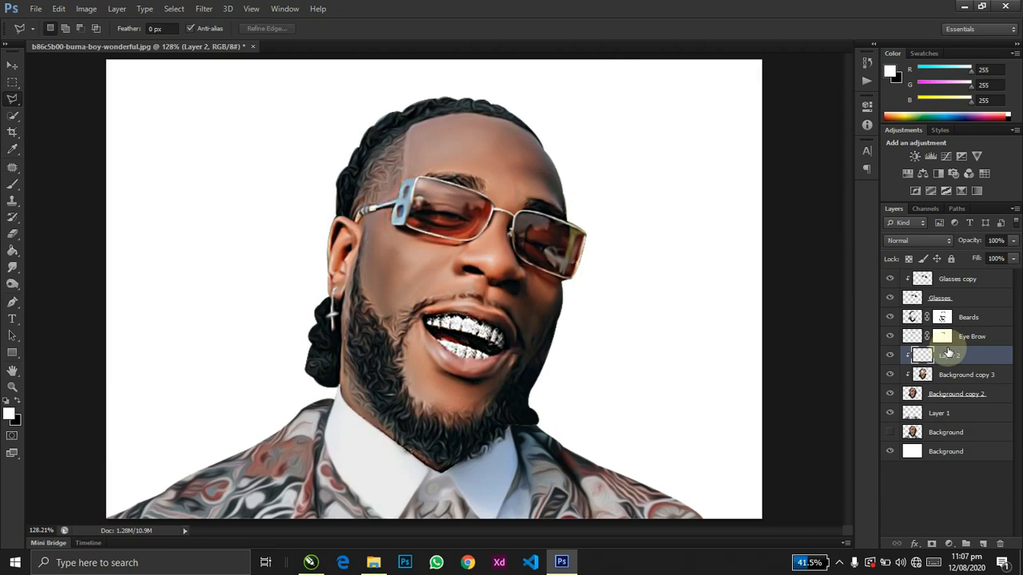
pyautogui.press('Delete')
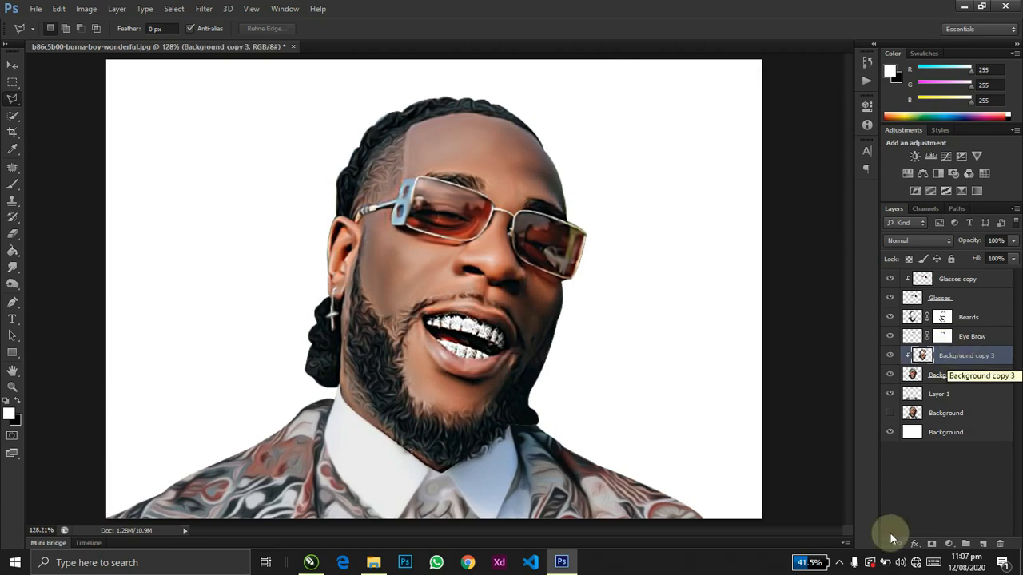
# - Add a Solid Color fill layer in brown #a67669 directly above Background copy 3
pyautogui.click(949, 543)
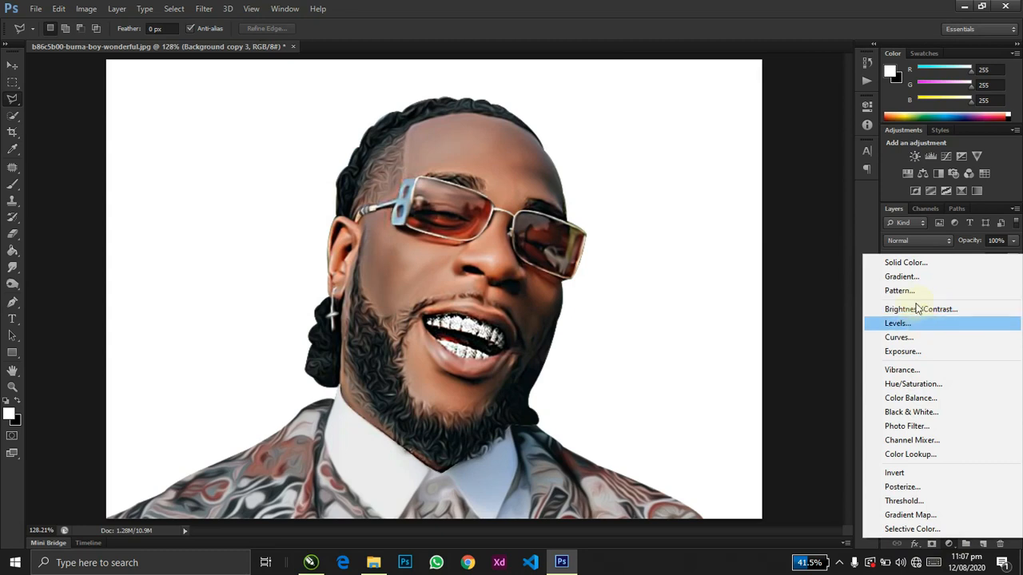
pyautogui.click(904, 263)
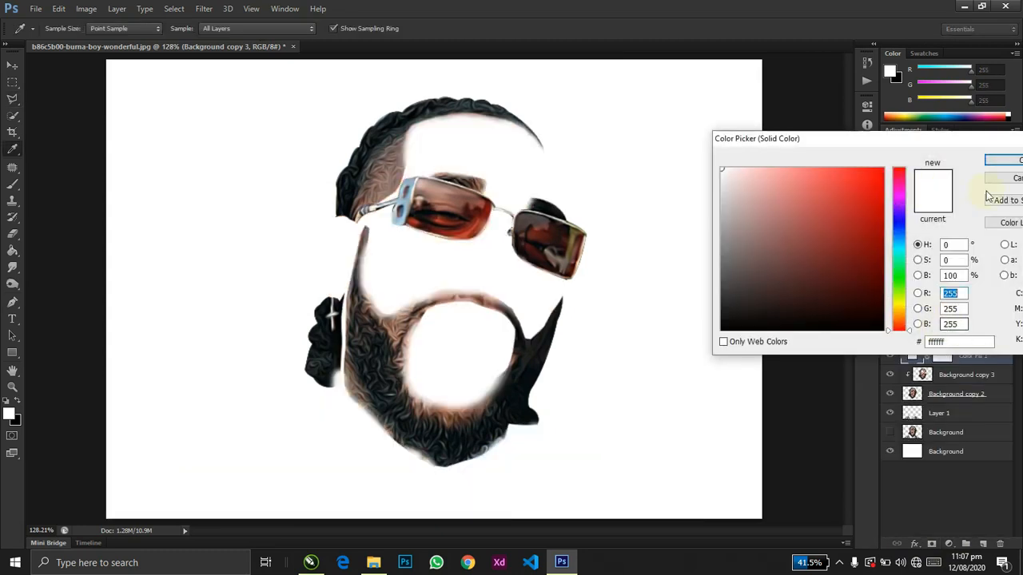
pyautogui.click(437, 196)
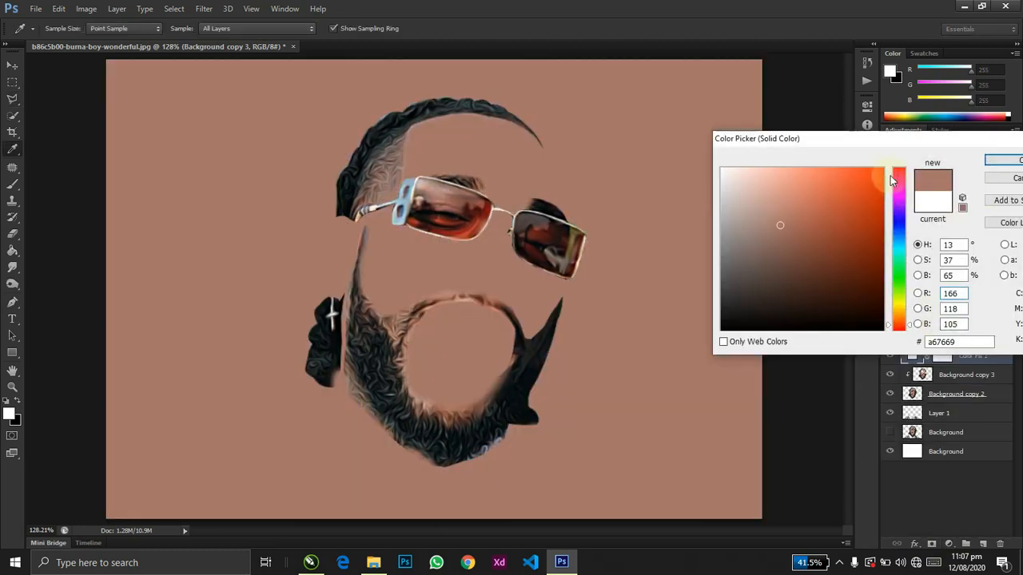
pyautogui.click(1004, 162)
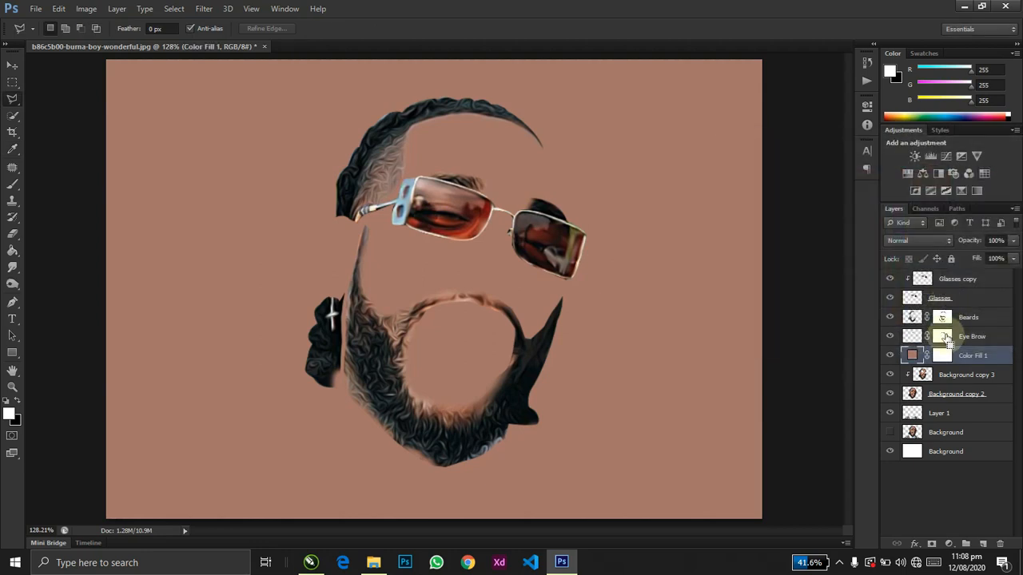
# - Clip Color Fill 1 to the layers below and set its blend mode to Color
pyautogui.hotkey('ctrl', 'alt', 'g')
pyautogui.click(912, 239)
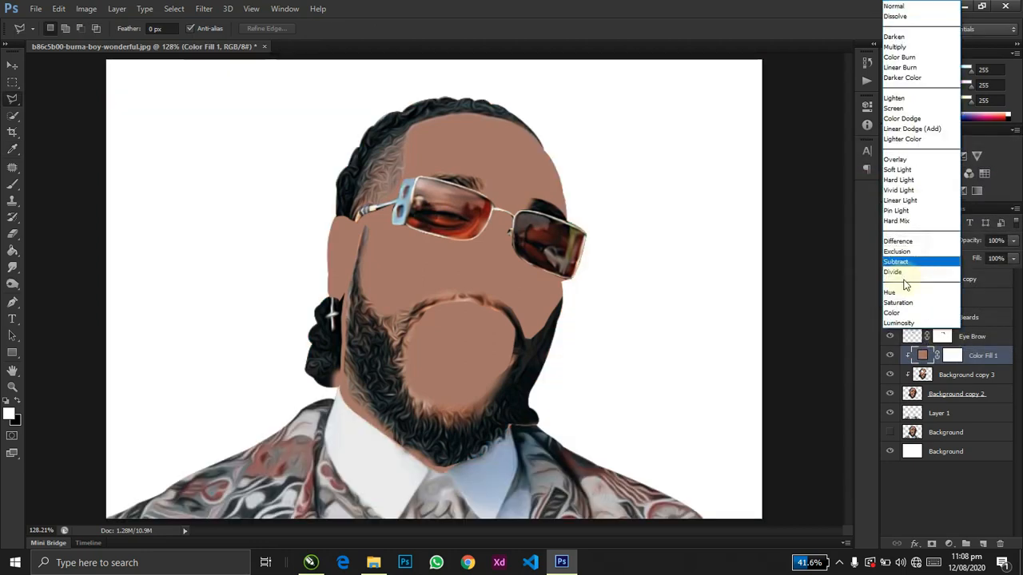
pyautogui.click(903, 297)
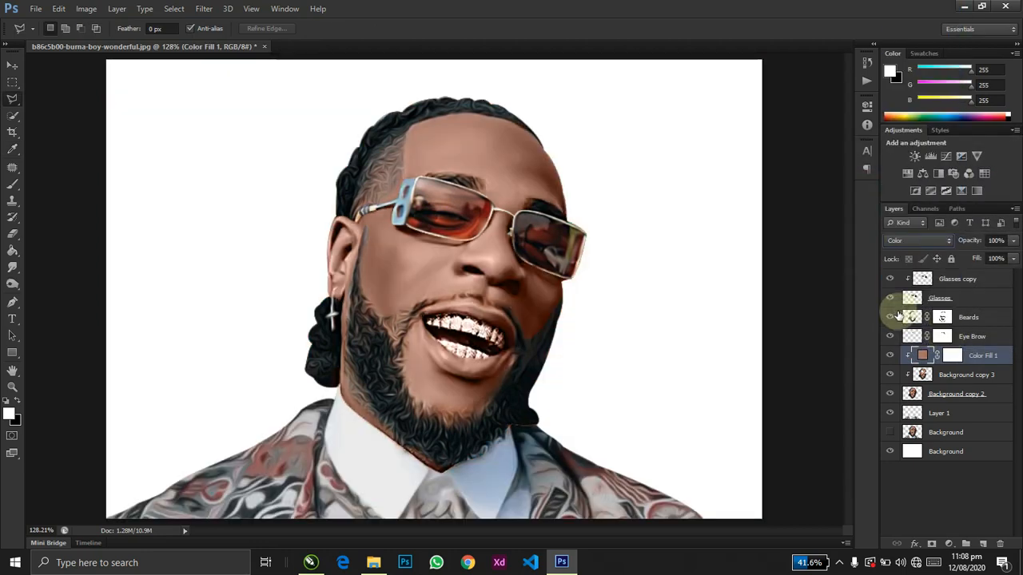
# - Change the colour of Color Fill 1 to the darker brown #8e5f52
pyautogui.doubleClick(922, 355)
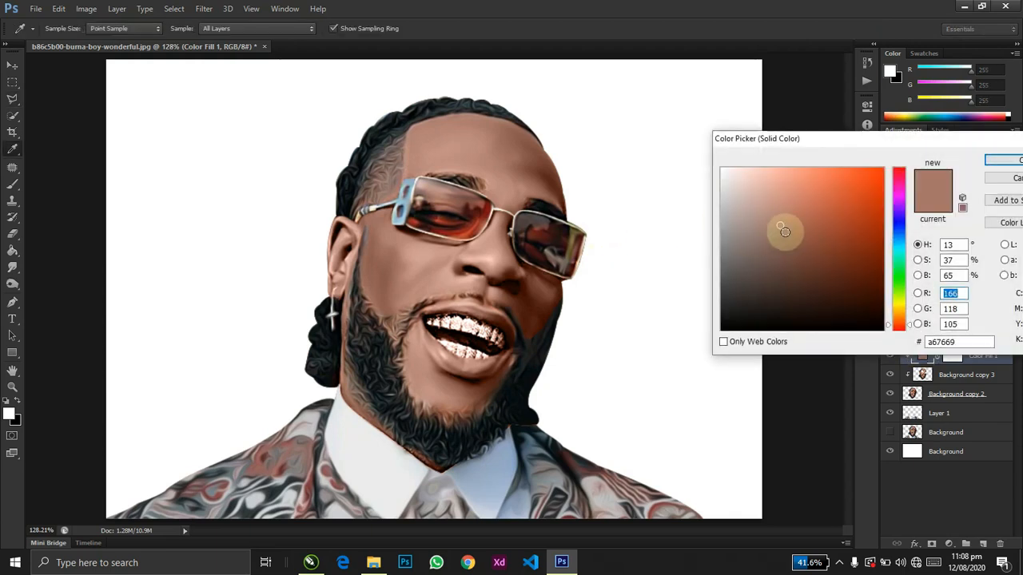
pyautogui.click(784, 235)
pyautogui.click(792, 254)
pyautogui.click(796, 282)
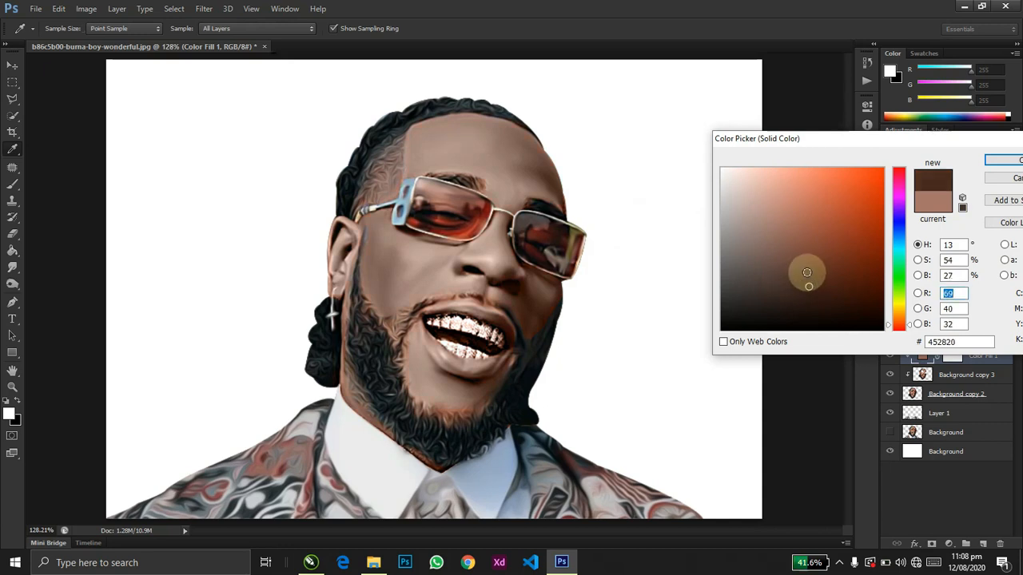
pyautogui.click(808, 286)
pyautogui.click(795, 275)
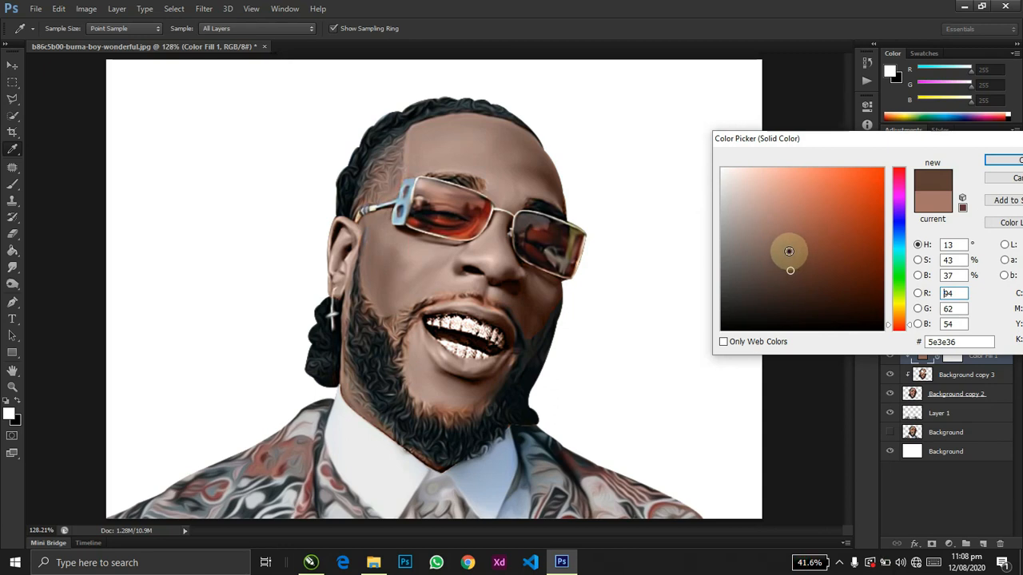
pyautogui.click(789, 250)
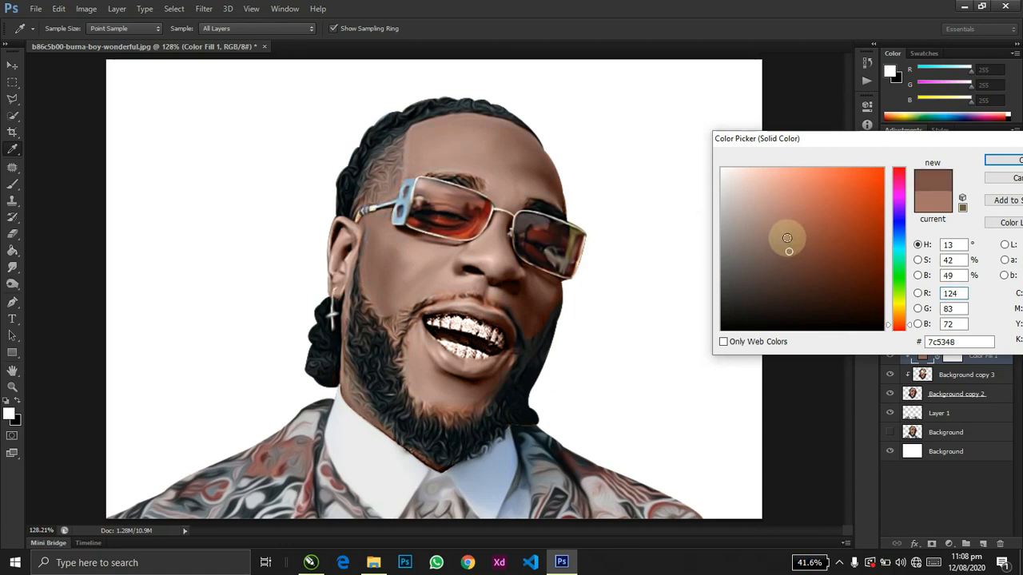
pyautogui.click(786, 237)
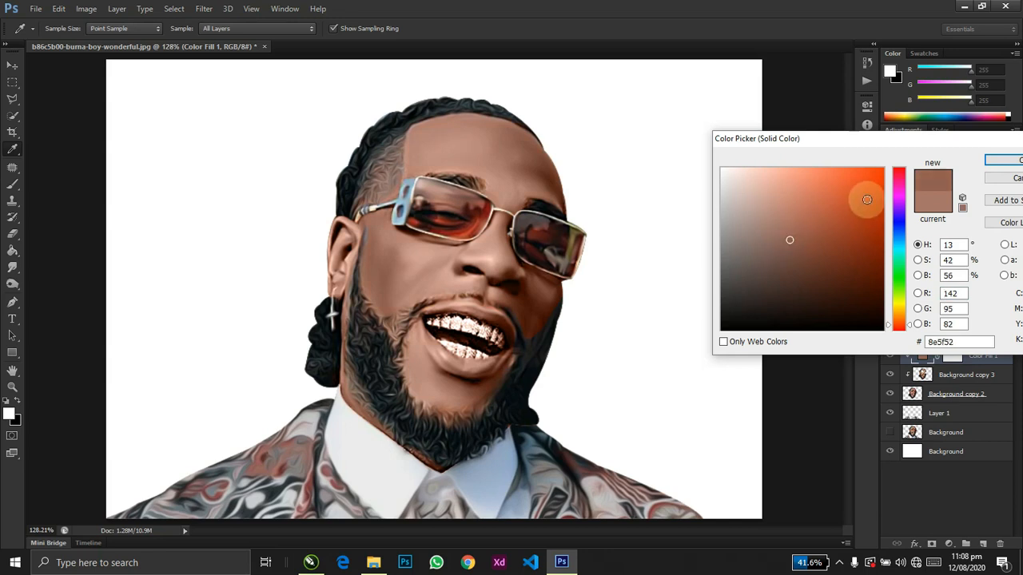
pyautogui.click(990, 162)
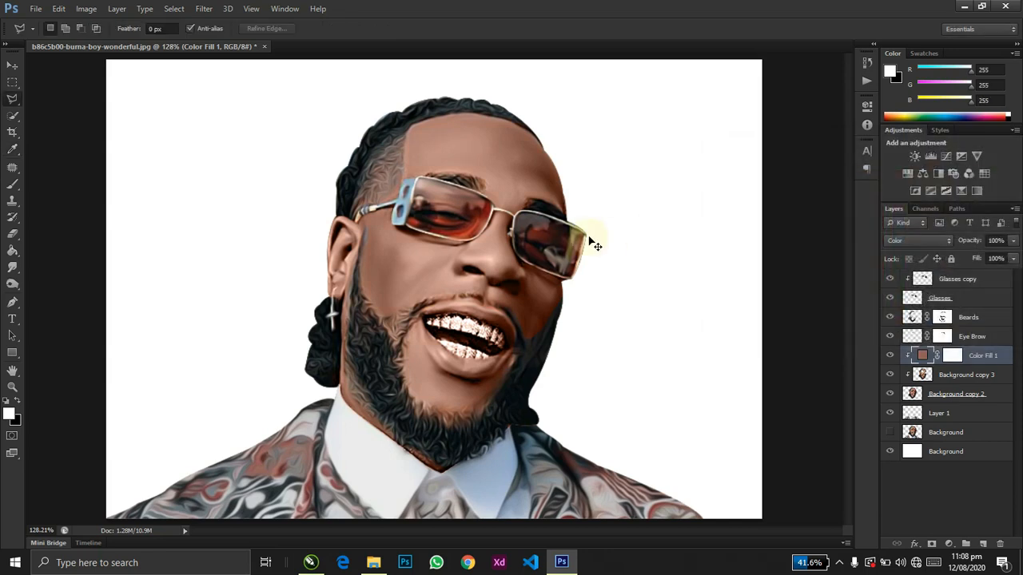
# - Create a new layer above Glasses copy, fill it with black and clip it to the glasses
pyautogui.scroll(2, 588, 236)
pyautogui.scroll(-3, 588, 236)
pyautogui.scroll(2, 588, 235)
pyautogui.scroll(-2, 588, 236)
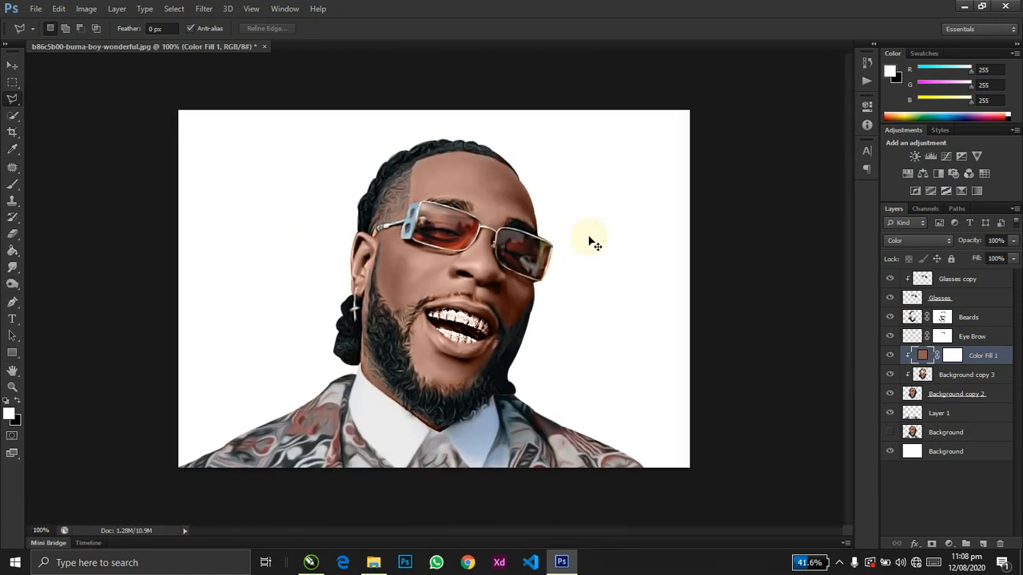
pyautogui.scroll(3, 591, 239)
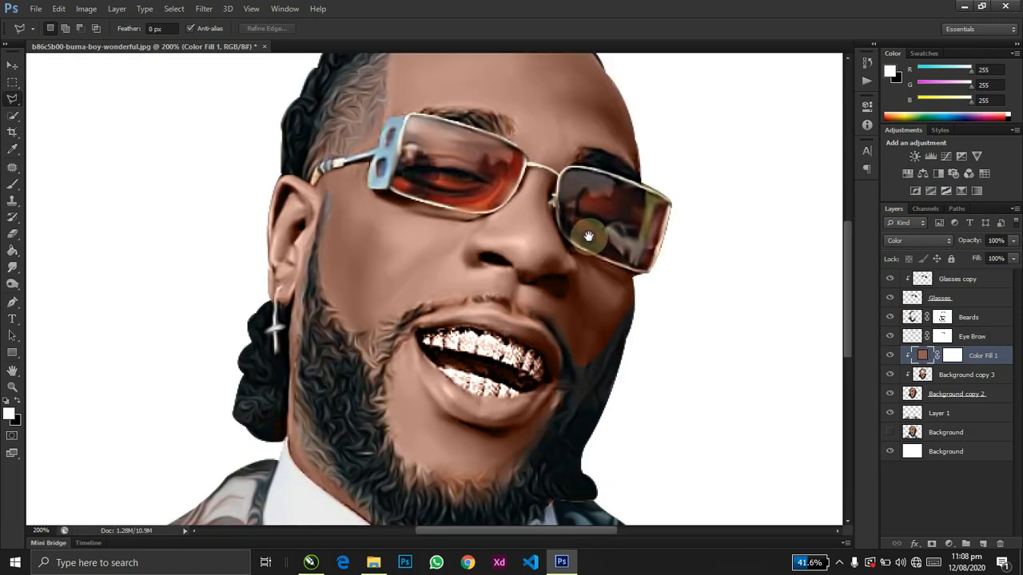
pyautogui.moveTo(587, 237); pyautogui.dragTo(546, 219)
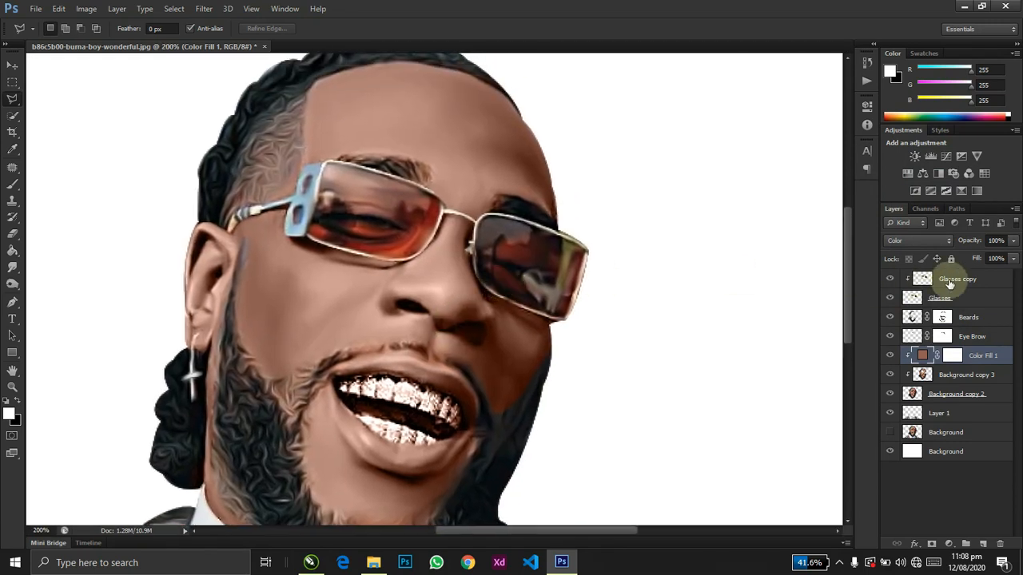
pyautogui.click(949, 280)
pyautogui.hotkey('ctrl', 'shift', 'n')
pyautogui.press('Return')
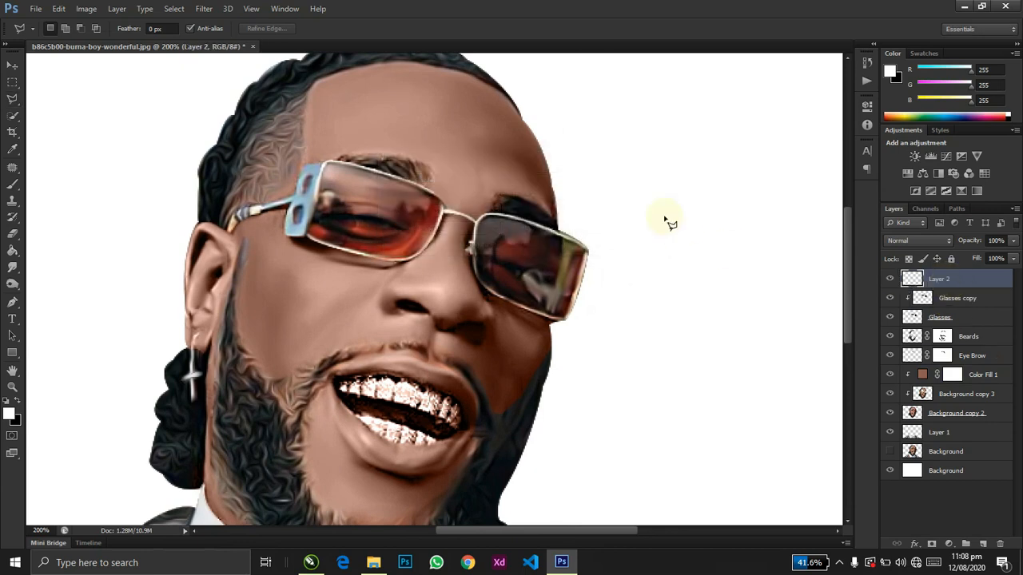
pyautogui.press('g')
pyautogui.press('x')
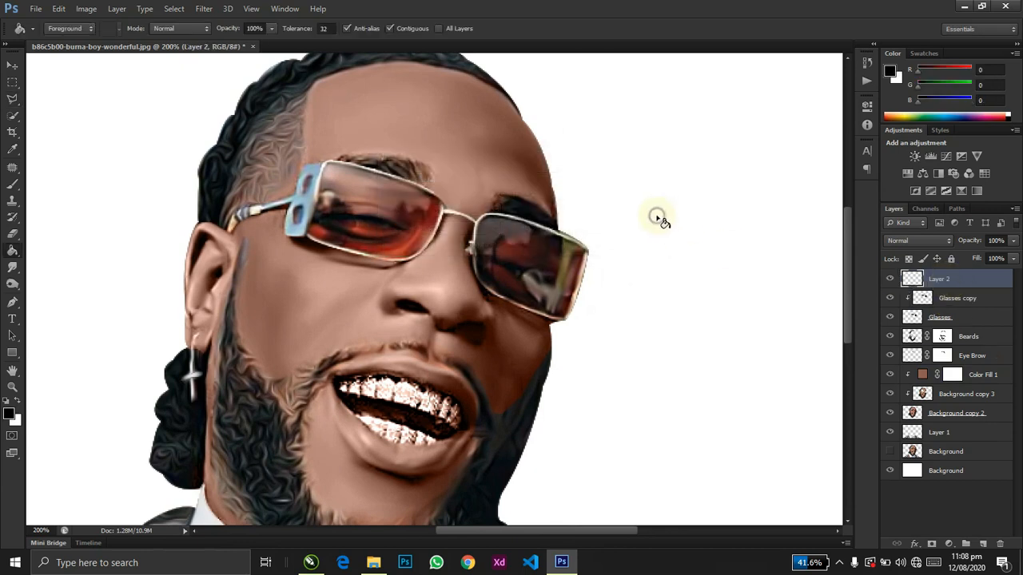
pyautogui.click(656, 217)
pyautogui.hotkey('ctrl', 'alt', 'g')
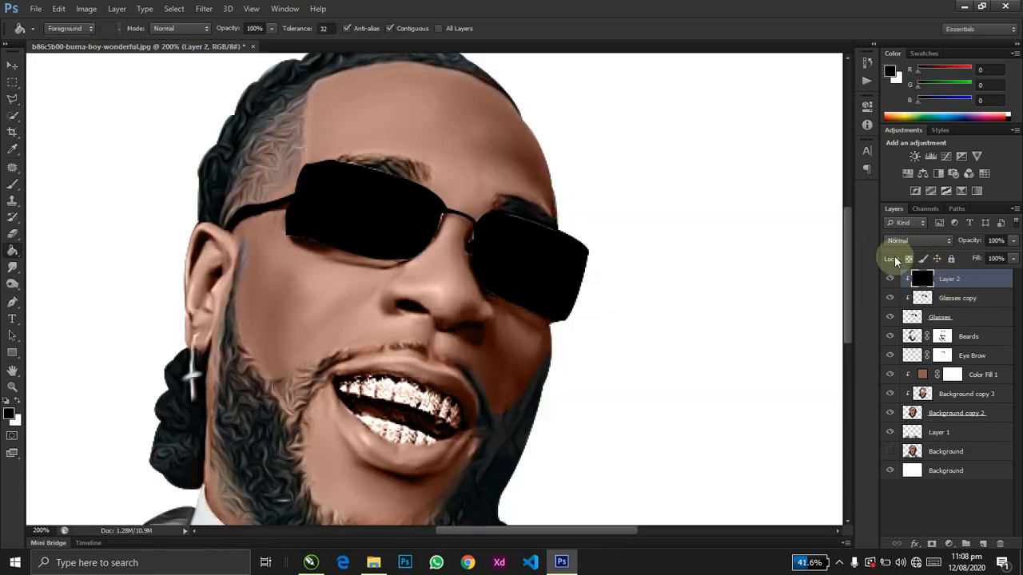
# - Try the Color blend mode on the black Layer 2 and look at its layer style options without changing them
pyautogui.click(902, 240)
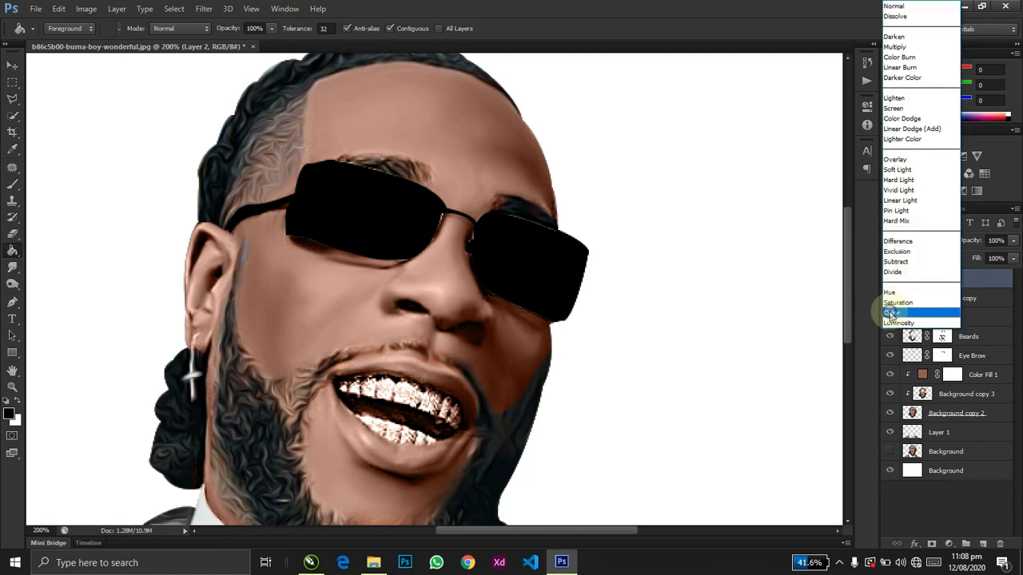
pyautogui.click(892, 312)
pyautogui.hotkey('ctrl', '0')
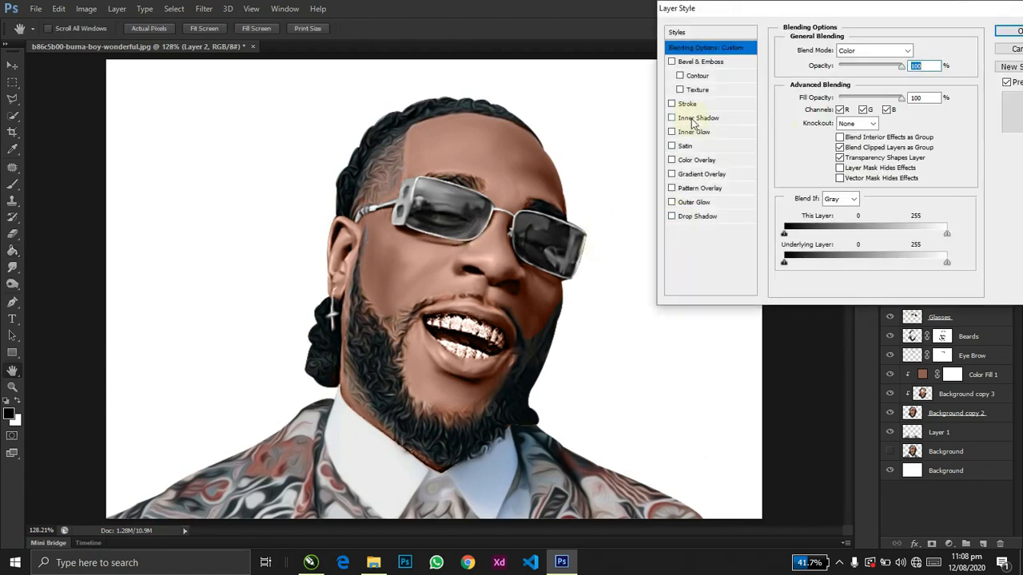
pyautogui.click(1000, 51)
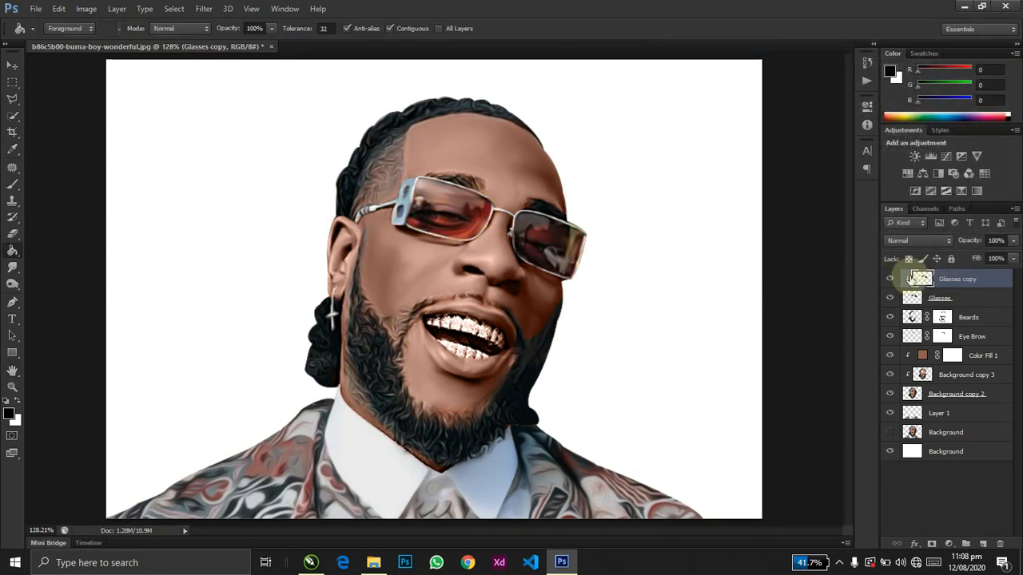
# - Duplicate the Glasses copy layer, keeping it clipped to Glasses, and open the Oil Paint filter for the duplicate
pyautogui.hotkey('ctrl', 'alt', 'g')
pyautogui.hotkey('ctrl', 'j')
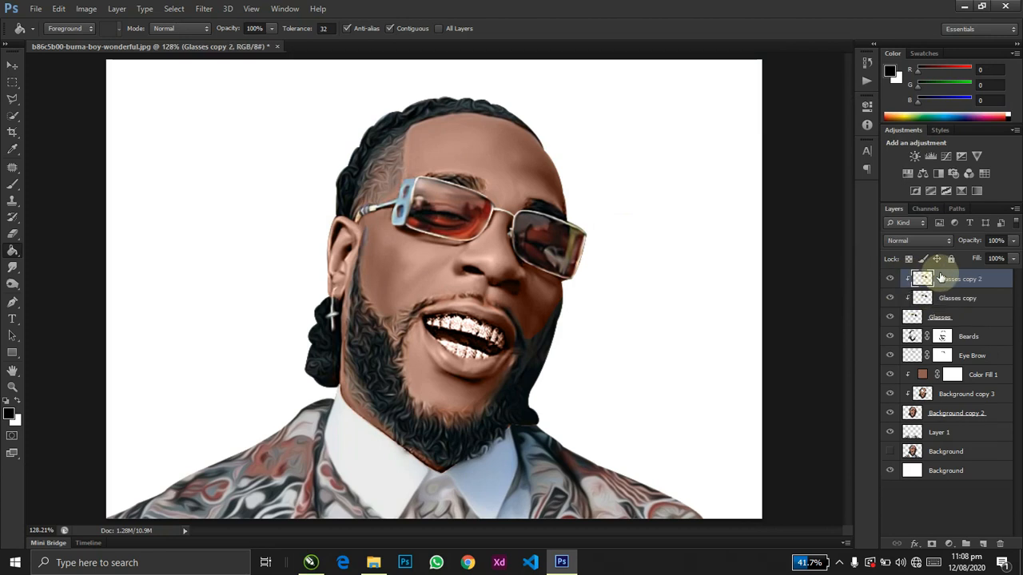
pyautogui.click(214, 12)
pyautogui.click(240, 108)
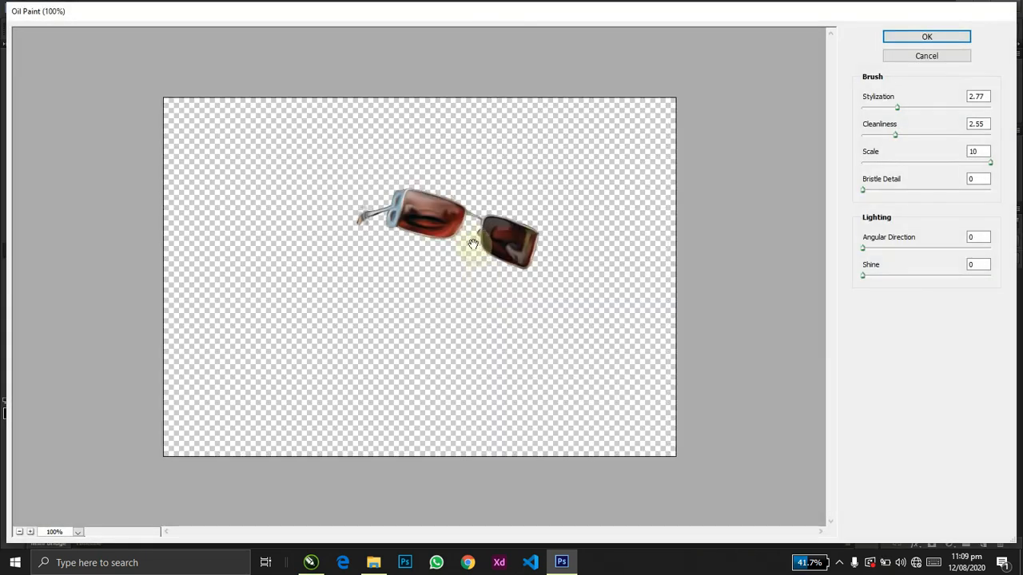
# - Set the Oil Paint filter's Stylization to 6.78 and Cleanliness to 0, and apply it to the glasses
pyautogui.keyDown('ctrl'); pyautogui.click(475, 249); pyautogui.keyUp('ctrl')
pyautogui.keyDown('ctrl'); pyautogui.click(475, 248); pyautogui.keyUp('ctrl')
pyautogui.moveTo(348, 318); pyautogui.dragTo(433, 278)
pyautogui.moveTo(898, 110); pyautogui.dragTo(879, 111)
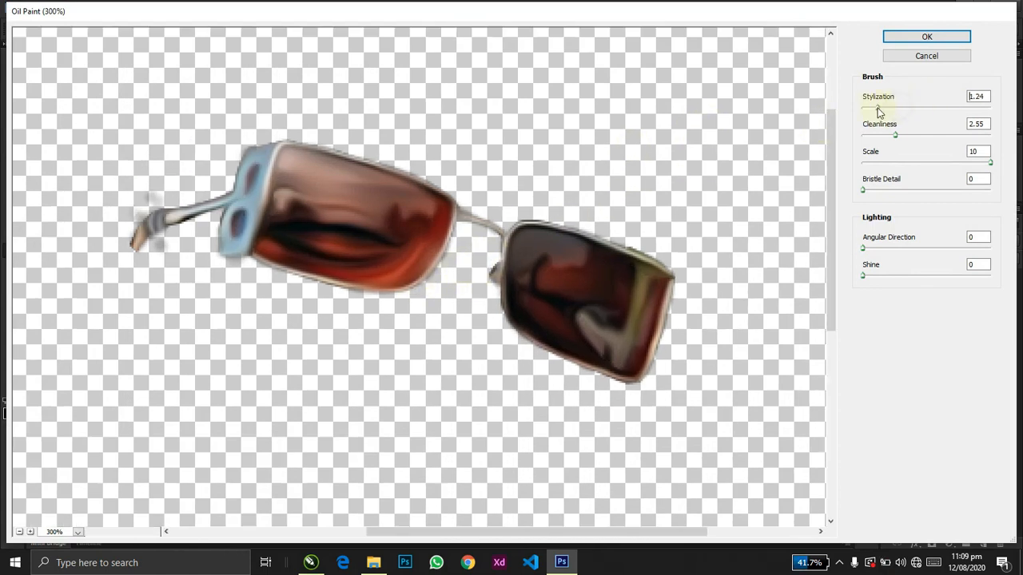
pyautogui.moveTo(934, 108); pyautogui.dragTo(953, 108)
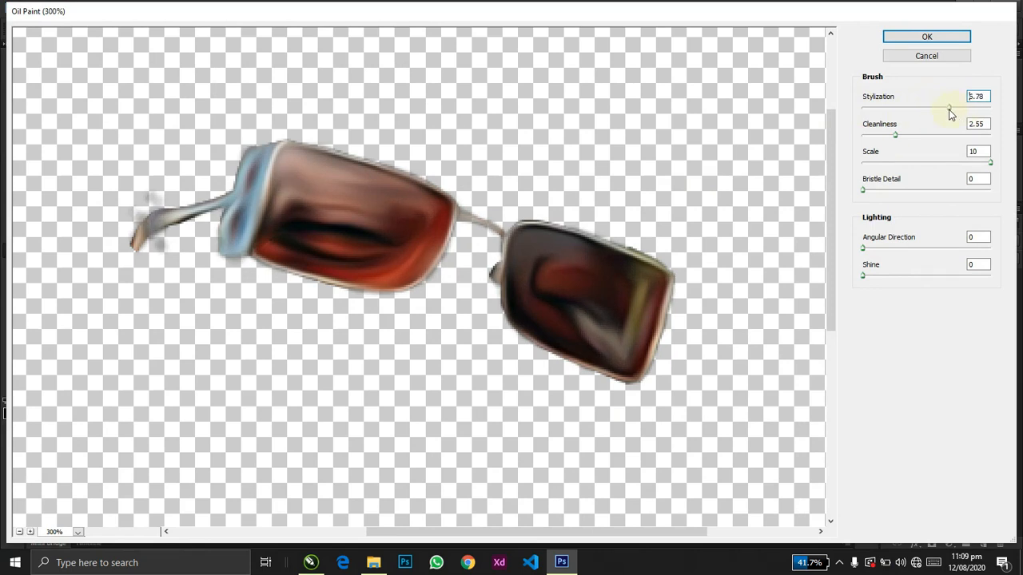
pyautogui.moveTo(896, 136); pyautogui.dragTo(877, 137)
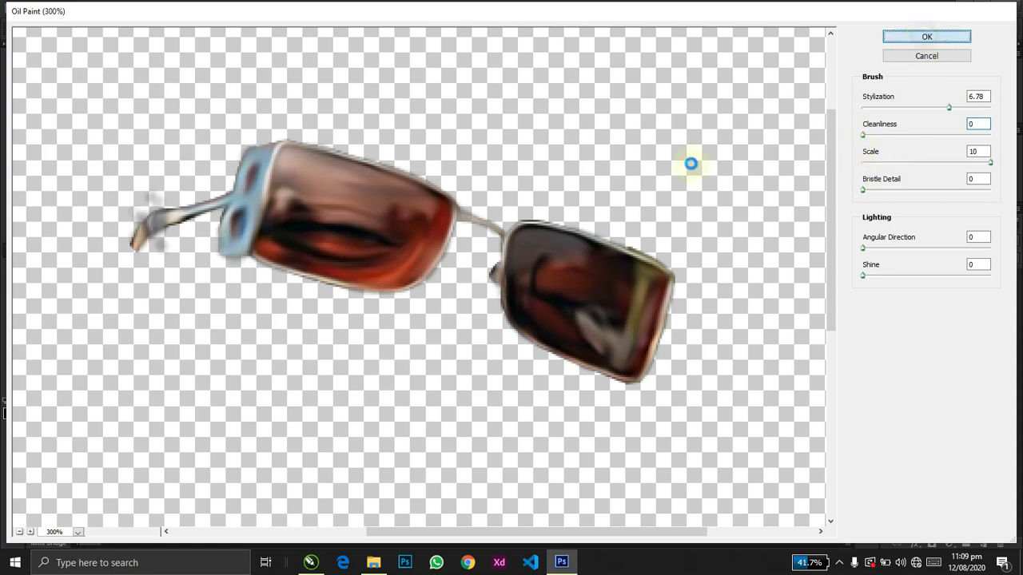
# - Finish the Oil Paint filter on Glasses copy 2 and toggle that layer's visibility to compare the glasses with and without it
pyautogui.press('Return')
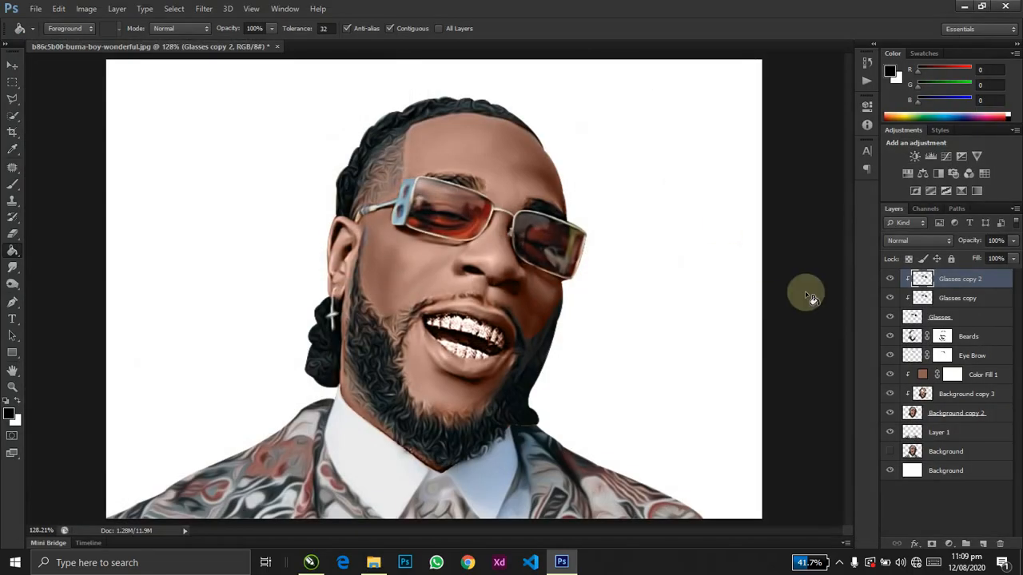
pyautogui.click(890, 280)
pyautogui.click(889, 280)
pyautogui.click(889, 279)
pyautogui.click(890, 280)
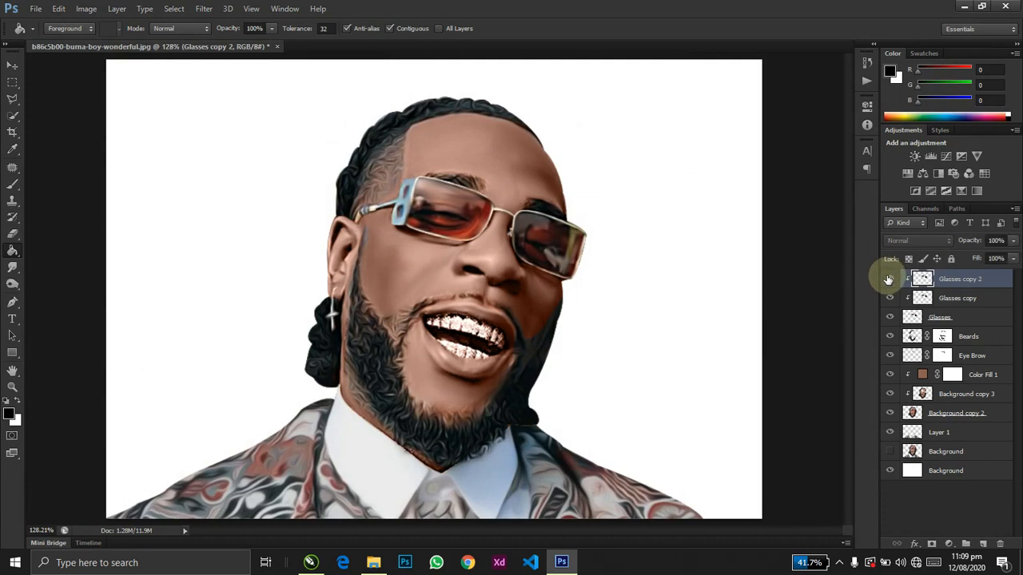
# - Paint black on the Color Fill 1 mask over the teeth, inner mouth and lips to remove the skin tint there
pyautogui.scroll(-2, 634, 244)
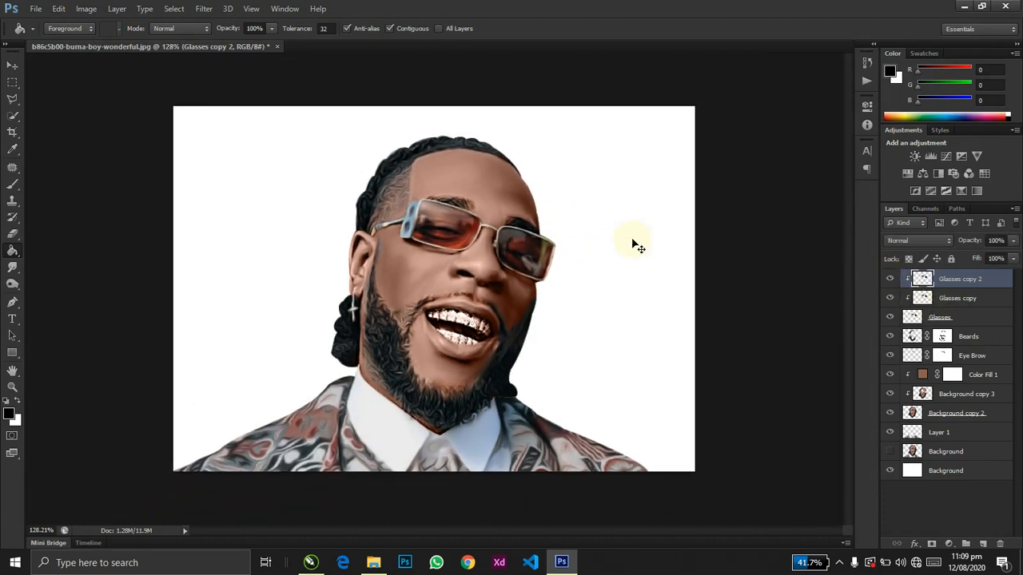
pyautogui.scroll(-1, 634, 243)
pyautogui.scroll(1, 633, 243)
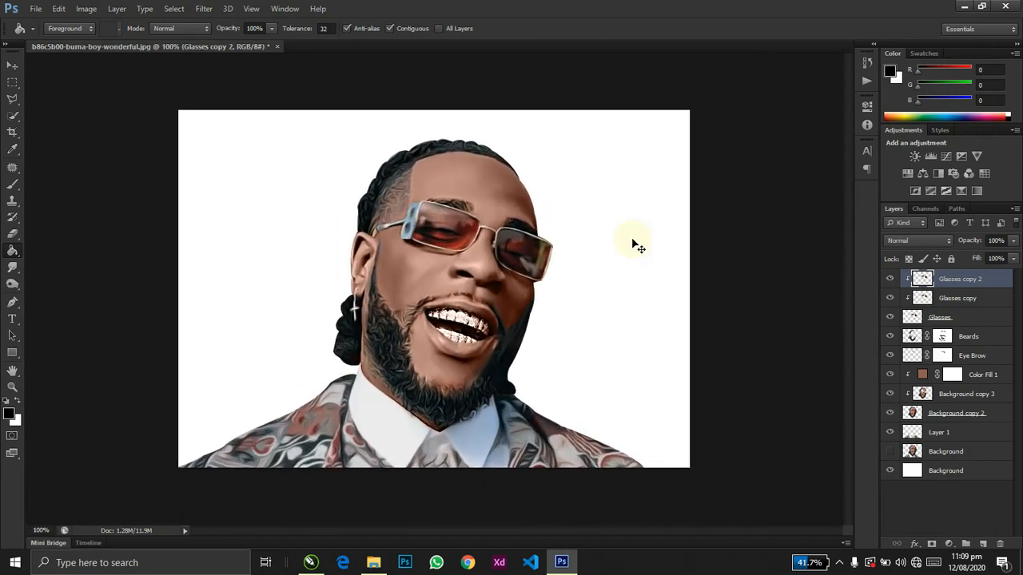
pyautogui.scroll(1, 634, 243)
pyautogui.scroll(-1, 633, 244)
pyautogui.scroll(1, 634, 244)
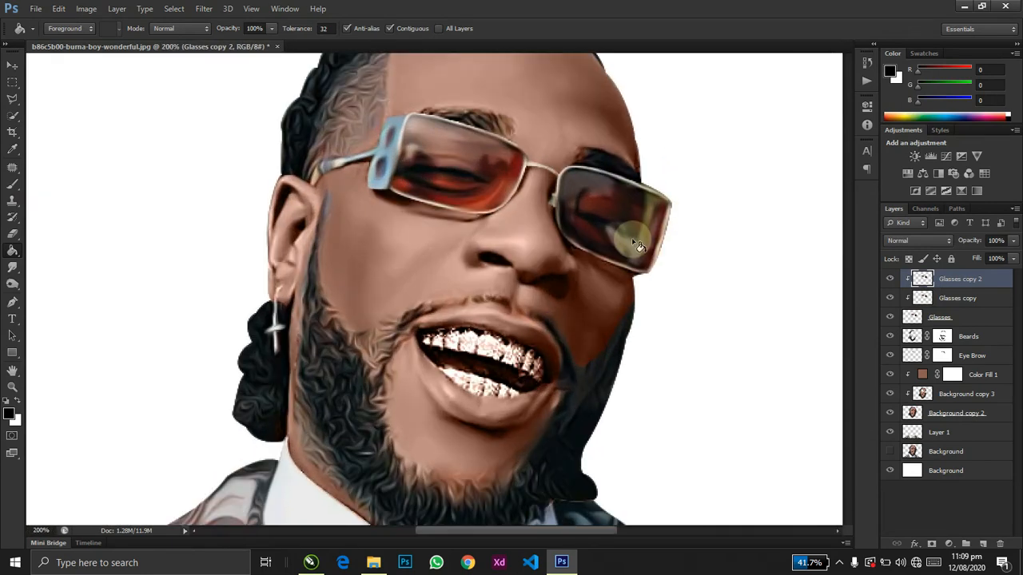
pyautogui.moveTo(631, 234)
pyautogui.mouseDown()
pyautogui.moveTo(535, 276)
pyautogui.moveTo(534, 312)
pyautogui.moveTo(604, 171)
pyautogui.mouseUp()
pyautogui.scroll(1, 571, 347)
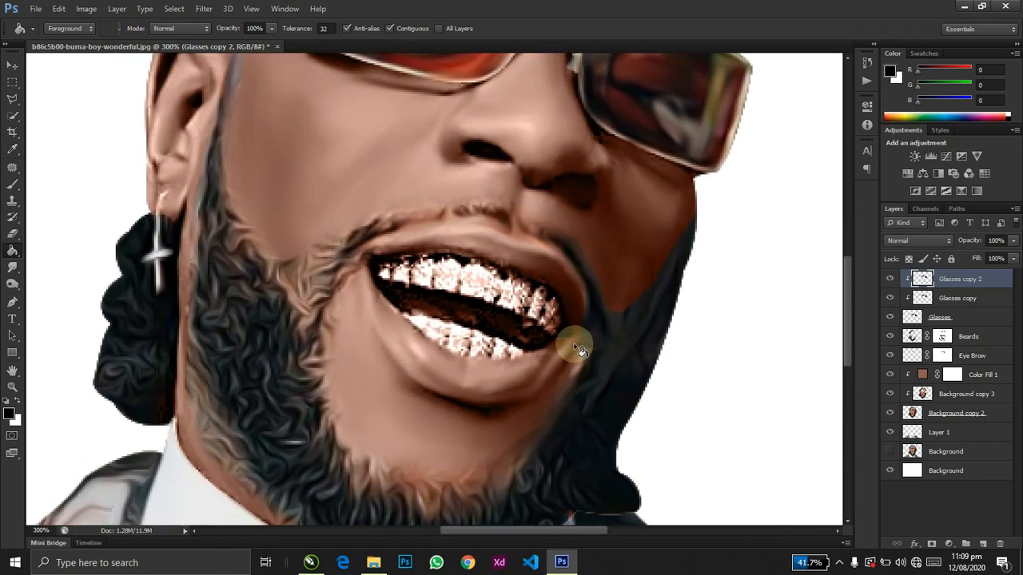
pyautogui.click(951, 376)
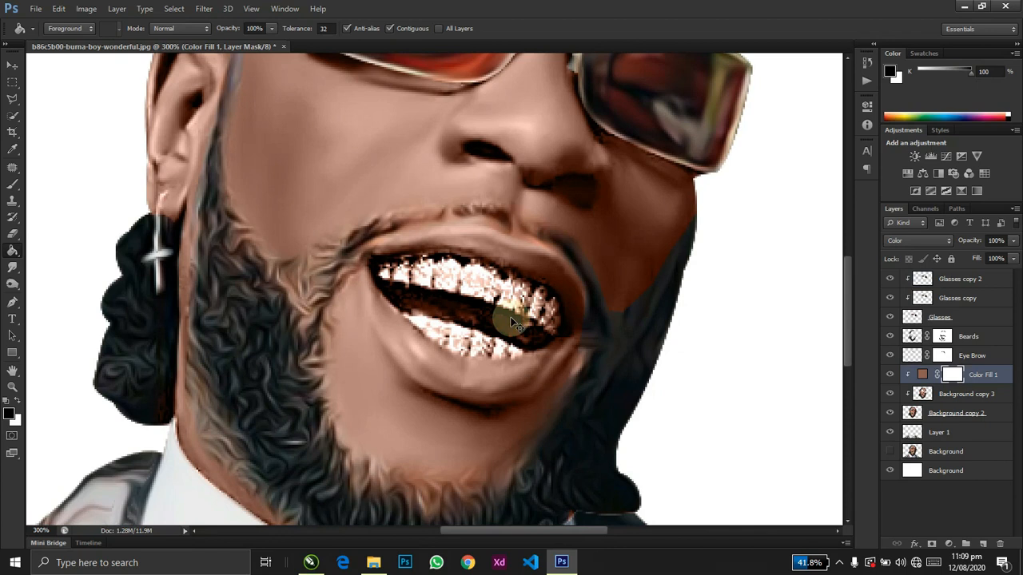
pyautogui.scroll(1, 516, 324)
pyautogui.moveTo(510, 318); pyautogui.dragTo(447, 306)
pyautogui.press('b')
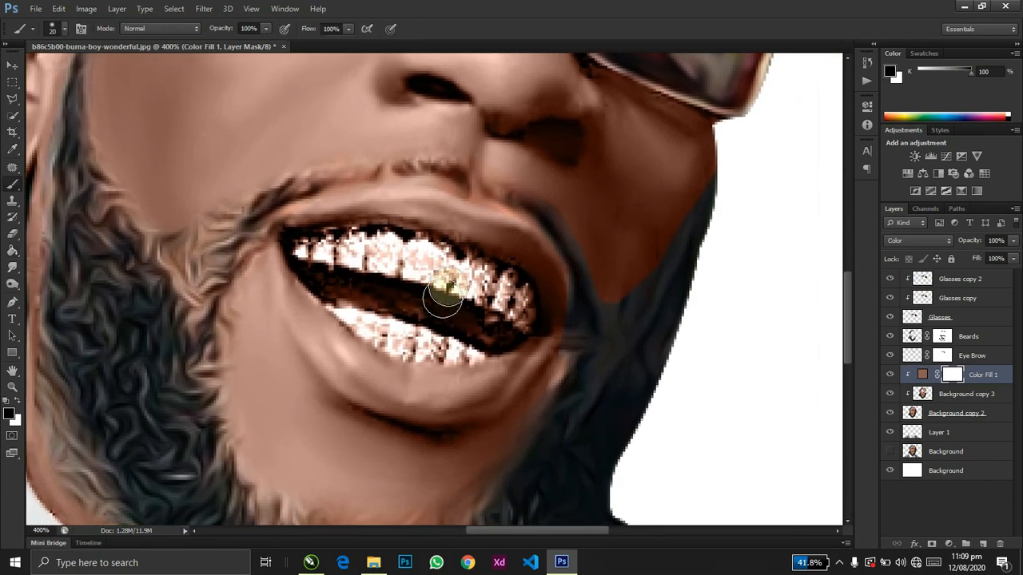
pyautogui.moveTo(407, 248)
pyautogui.mouseDown()
pyautogui.moveTo(374, 219)
pyautogui.moveTo(435, 215)
pyautogui.moveTo(347, 212)
pyautogui.moveTo(300, 231)
pyautogui.moveTo(336, 285)
pyautogui.mouseUp()
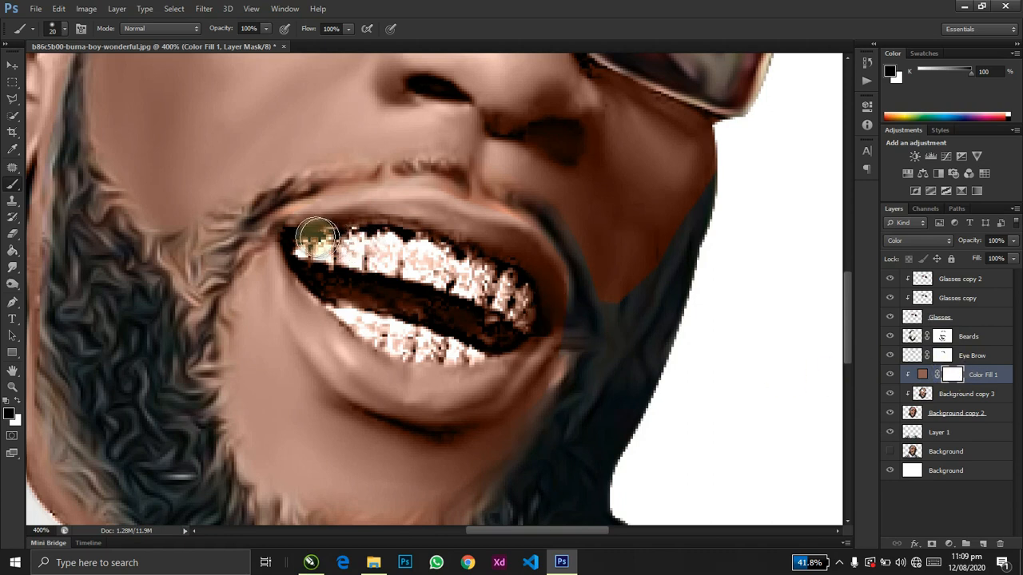
pyautogui.moveTo(377, 214)
pyautogui.mouseDown()
pyautogui.moveTo(468, 221)
pyautogui.moveTo(520, 250)
pyautogui.moveTo(549, 309)
pyautogui.moveTo(549, 296)
pyautogui.moveTo(552, 325)
pyautogui.moveTo(532, 261)
pyautogui.moveTo(547, 263)
pyautogui.moveTo(523, 244)
pyautogui.moveTo(491, 241)
pyautogui.moveTo(524, 319)
pyautogui.moveTo(507, 288)
pyautogui.moveTo(428, 254)
pyautogui.moveTo(441, 250)
pyautogui.moveTo(359, 241)
pyautogui.moveTo(328, 245)
pyautogui.moveTo(321, 257)
pyautogui.moveTo(305, 246)
pyautogui.moveTo(313, 260)
pyautogui.moveTo(408, 266)
pyautogui.moveTo(380, 264)
pyautogui.moveTo(472, 290)
pyautogui.moveTo(508, 321)
pyautogui.moveTo(467, 346)
pyautogui.moveTo(532, 319)
pyautogui.moveTo(457, 335)
pyautogui.moveTo(430, 312)
pyautogui.moveTo(439, 314)
pyautogui.moveTo(355, 280)
pyautogui.moveTo(329, 282)
pyautogui.moveTo(379, 341)
pyautogui.moveTo(397, 333)
pyautogui.moveTo(452, 349)
pyautogui.moveTo(509, 334)
pyautogui.moveTo(503, 363)
pyautogui.moveTo(527, 339)
pyautogui.moveTo(510, 383)
pyautogui.moveTo(464, 396)
pyautogui.moveTo(486, 388)
pyautogui.moveTo(446, 387)
pyautogui.moveTo(499, 375)
pyautogui.moveTo(415, 385)
pyautogui.moveTo(383, 367)
pyautogui.moveTo(421, 393)
pyautogui.moveTo(341, 353)
pyautogui.moveTo(304, 303)
pyautogui.moveTo(284, 250)
pyautogui.moveTo(344, 372)
pyautogui.moveTo(312, 336)
pyautogui.moveTo(285, 273)
pyautogui.moveTo(303, 267)
pyautogui.moveTo(424, 378)
pyautogui.moveTo(394, 379)
pyautogui.moveTo(502, 386)
pyautogui.moveTo(534, 349)
pyautogui.moveTo(464, 342)
pyautogui.moveTo(402, 472)
pyautogui.moveTo(436, 416)
pyautogui.mouseUp()
pyautogui.hotkey('ctrl', '-')
pyautogui.hotkey('ctrl', '-')
pyautogui.hotkey('ctrl', '-')
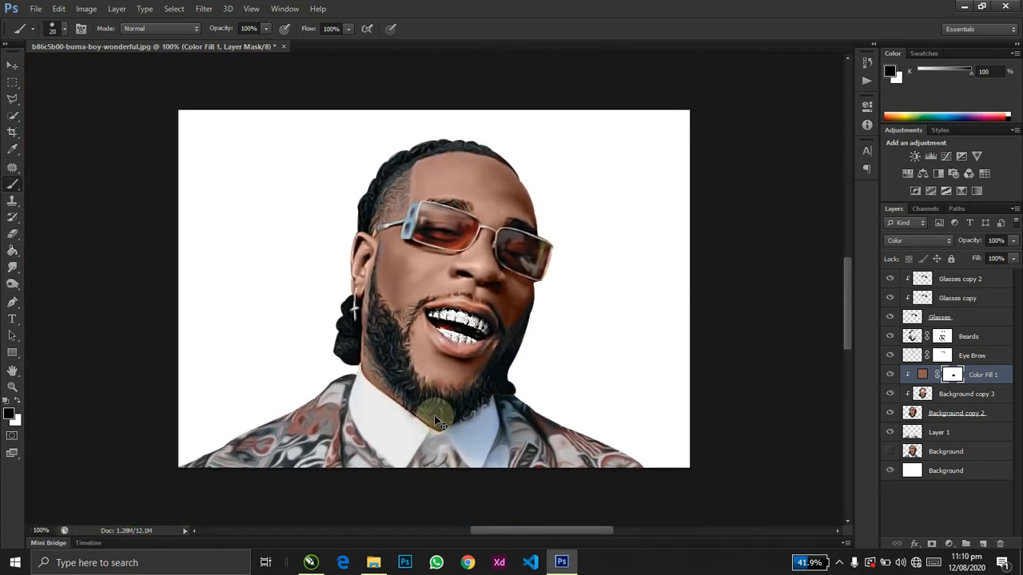
# - Create a new layer clipped above Color Fill 1 and paint the lower lip with a sampled lip colour, RGB 170, 89, 79
pyautogui.hotkey('ctrl', '+')
pyautogui.hotkey('ctrl', '+')
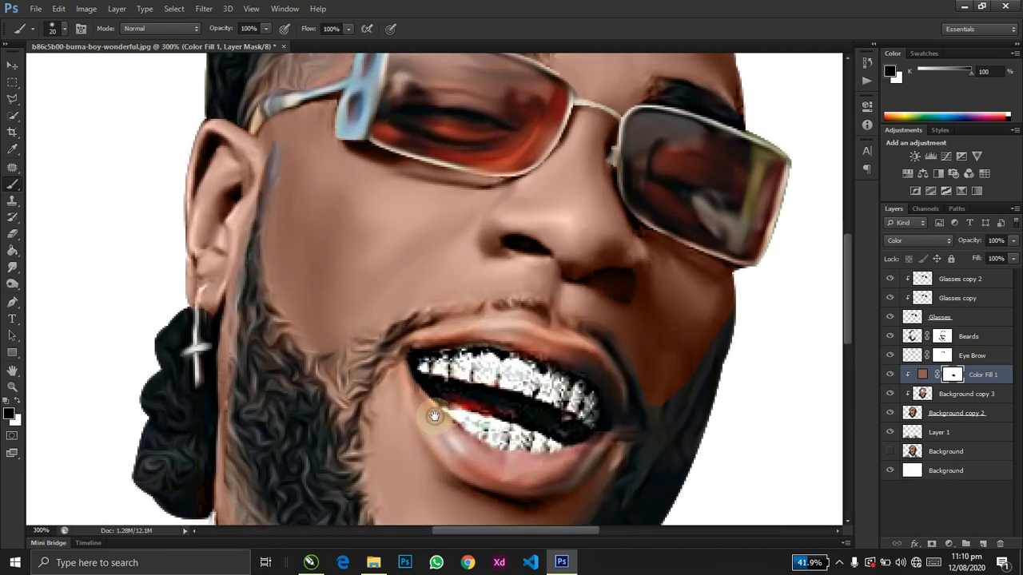
pyautogui.moveTo(430, 413); pyautogui.dragTo(335, 334)
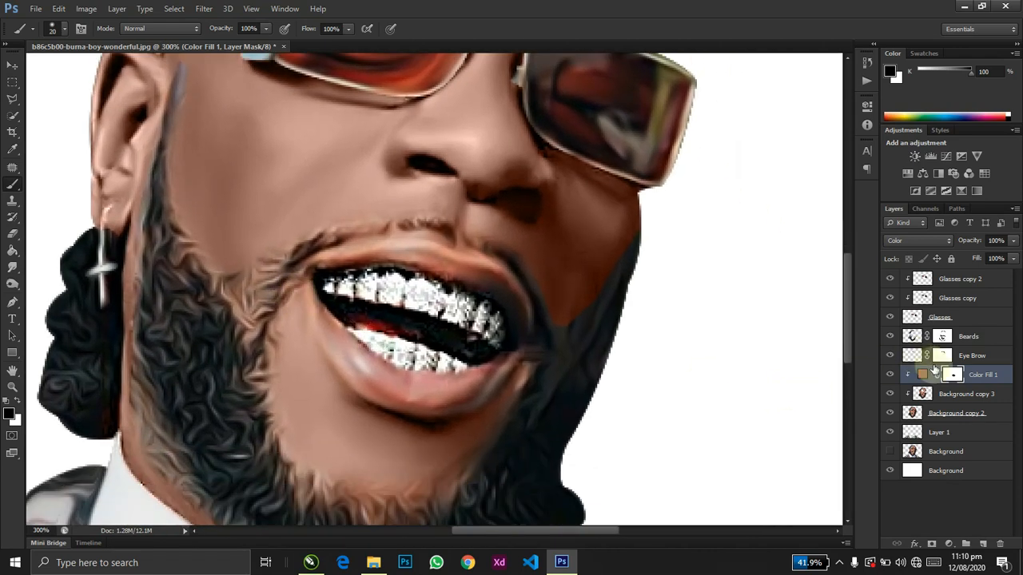
pyautogui.hotkey('ctrl', 'shift', 'n')
pyautogui.press('Return')
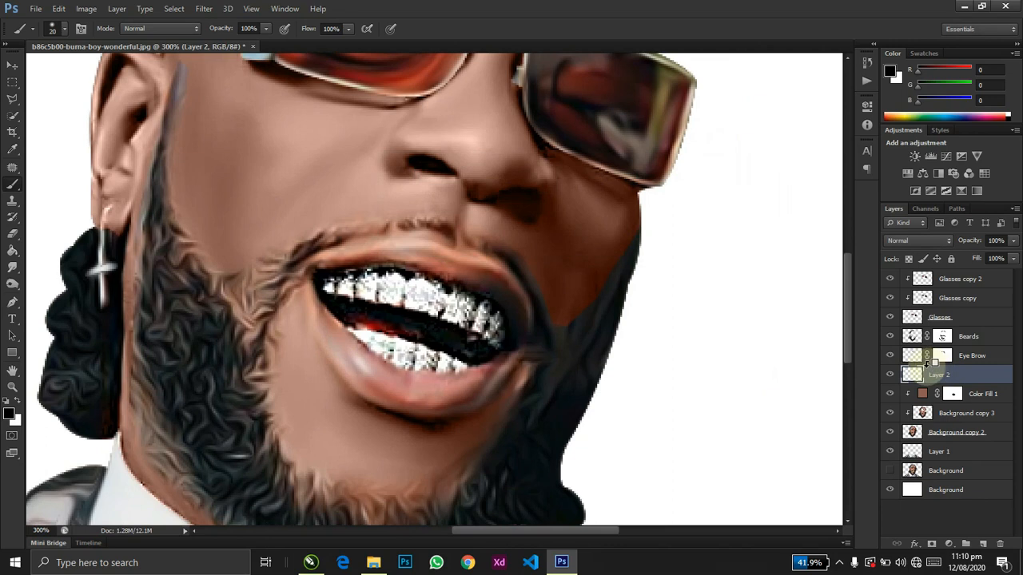
pyautogui.keyDown('alt'); pyautogui.click(395, 382); pyautogui.keyUp('alt')
pyautogui.keyDown('alt'); pyautogui.click(375, 383); pyautogui.keyUp('alt')
pyautogui.moveTo(334, 322)
pyautogui.mouseDown()
pyautogui.moveTo(370, 374)
pyautogui.moveTo(409, 393)
pyautogui.moveTo(486, 377)
pyautogui.mouseUp()
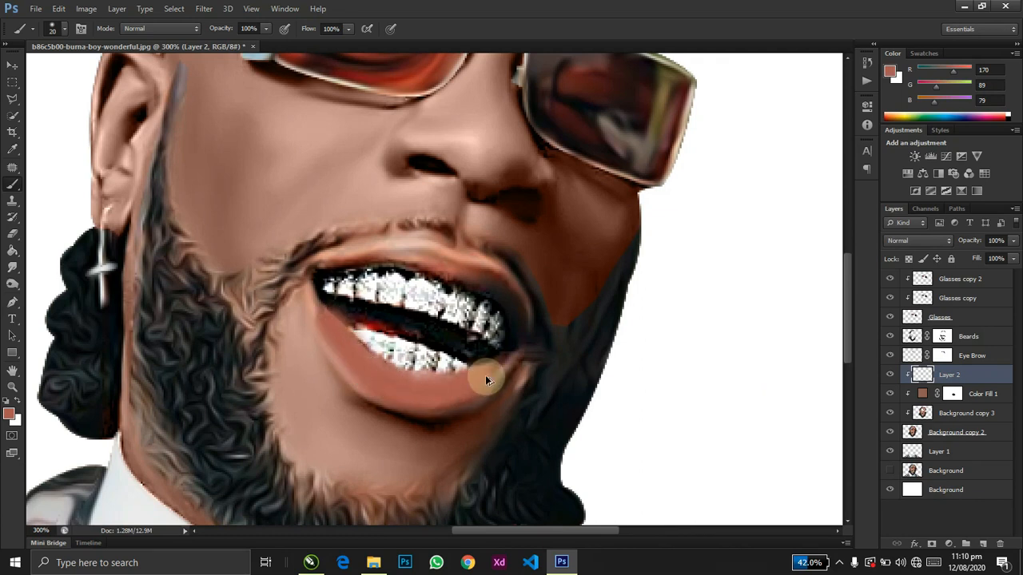
# - Set Layer 2's blend mode to Color and repaint the lower lip with the sampled pink, RGB 220, 141, 131
pyautogui.click(909, 240)
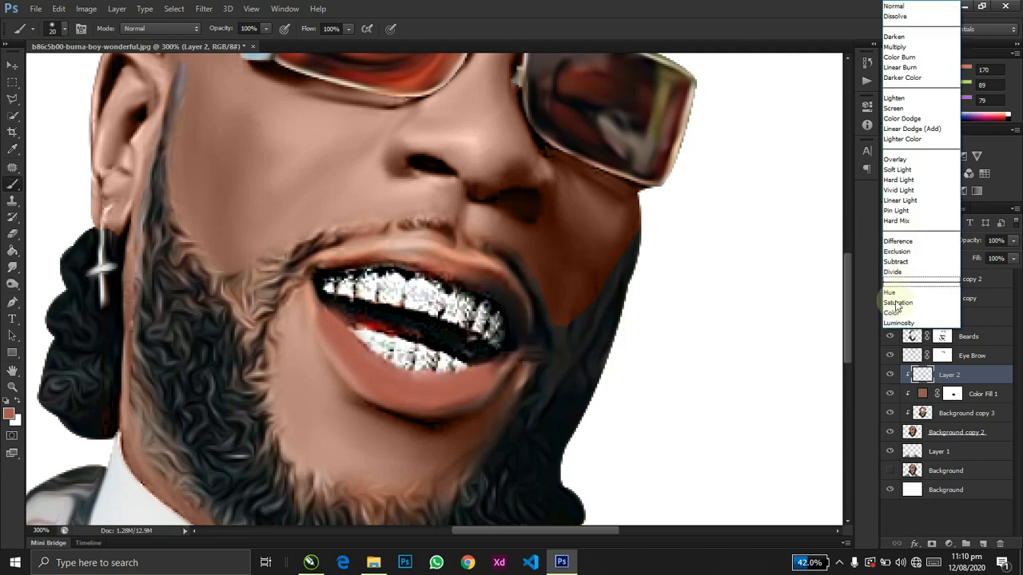
pyautogui.click(897, 308)
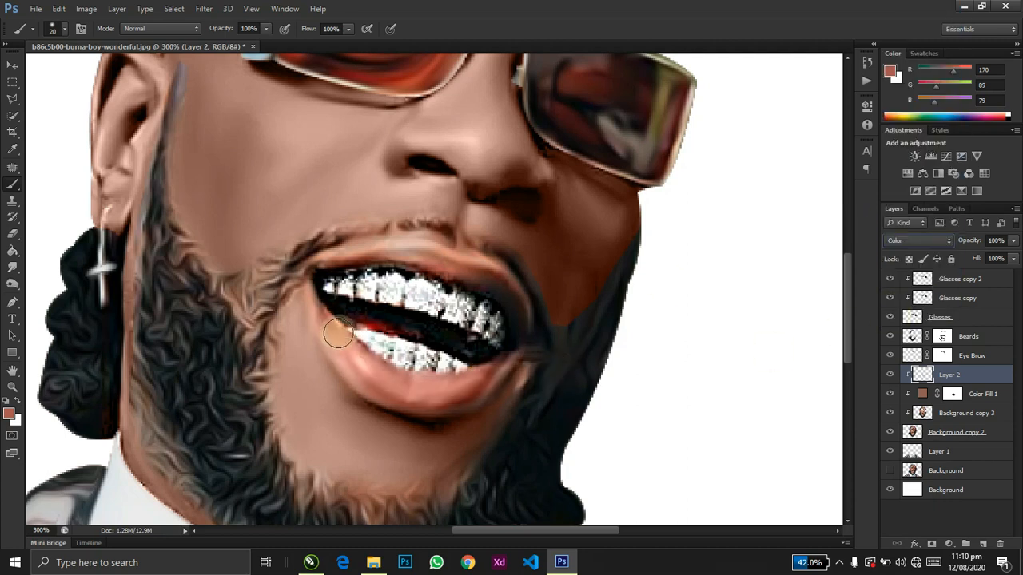
pyautogui.keyDown('alt'); pyautogui.click(352, 361); pyautogui.keyUp('alt')
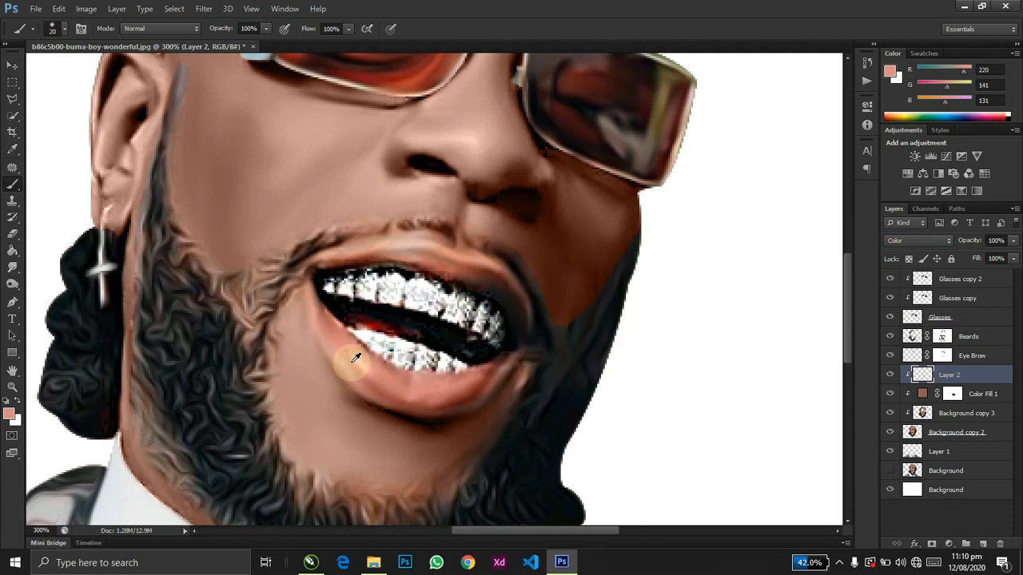
pyautogui.moveTo(336, 335)
pyautogui.mouseDown()
pyautogui.moveTo(369, 383)
pyautogui.moveTo(450, 397)
pyautogui.moveTo(490, 375)
pyautogui.mouseUp()
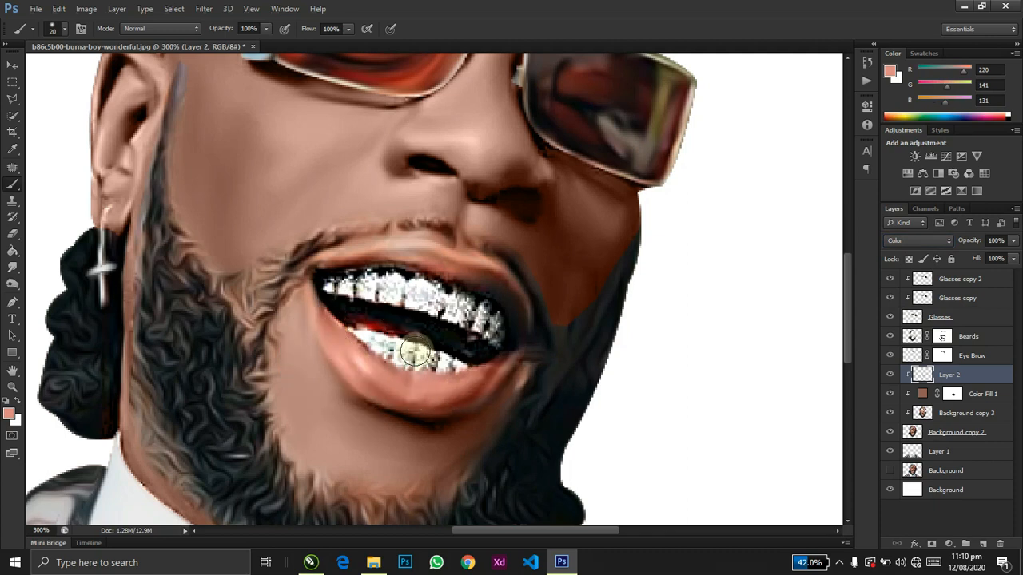
# - Sample a tone from the upper lip, brush it along the upper lip, and sample a colour from the teeth
pyautogui.keyDown('alt'); pyautogui.click(431, 252); pyautogui.keyUp('alt')
pyautogui.keyDown('alt'); pyautogui.click(429, 254); pyautogui.keyUp('alt')
pyautogui.moveTo(426, 259); pyautogui.dragTo(352, 261)
pyautogui.keyDown('alt'); pyautogui.click(391, 281); pyautogui.keyUp('alt')
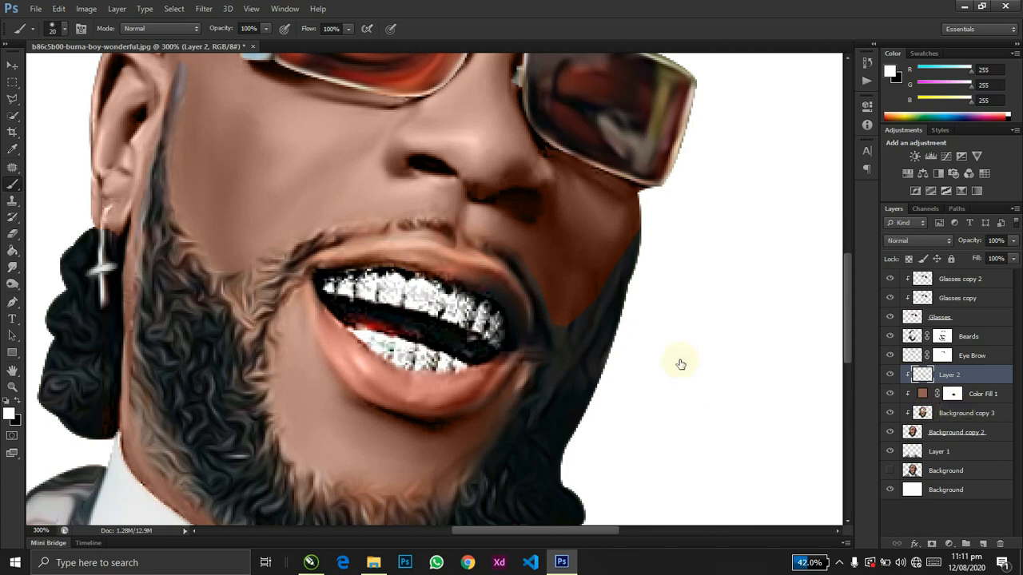
# - Smooth the upper teeth on Background copy 3 with the Smudge tool at 30% strength, using brush sizes from 10 to 20
pyautogui.click(954, 413)
pyautogui.hotkey('ctrl', '+')
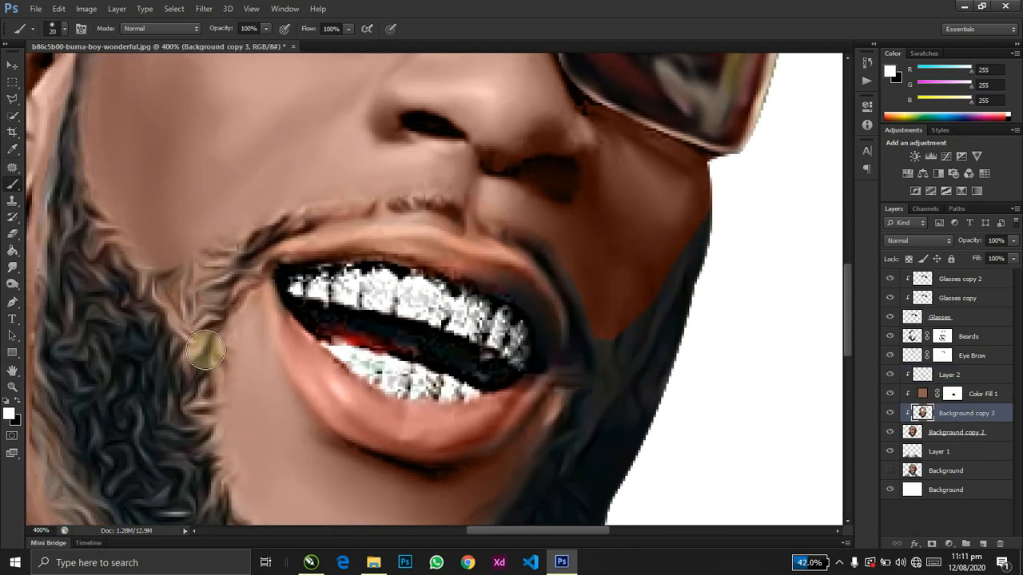
pyautogui.hotkey('ctrl', '+')
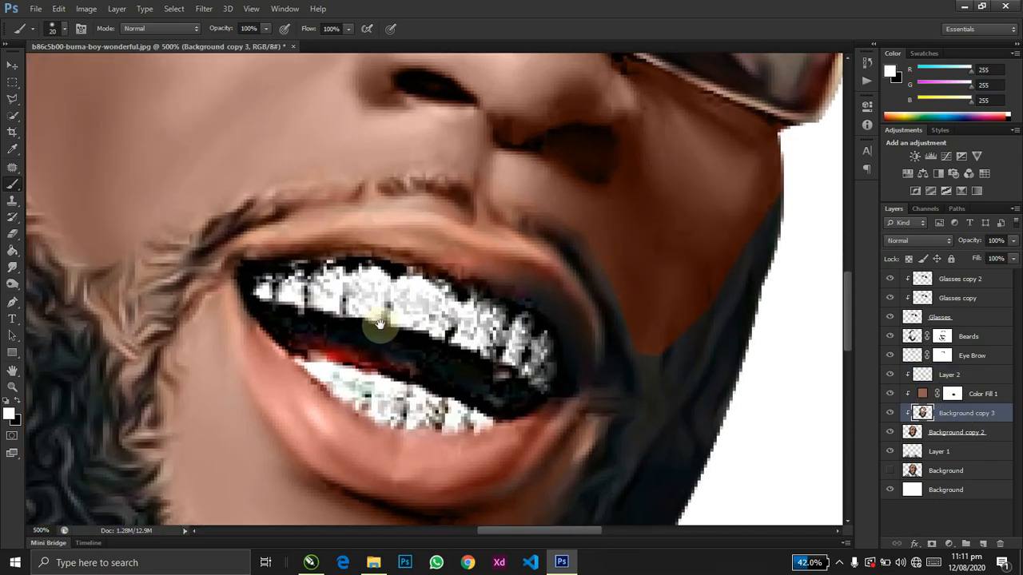
pyautogui.hotkey('ctrl', '+')
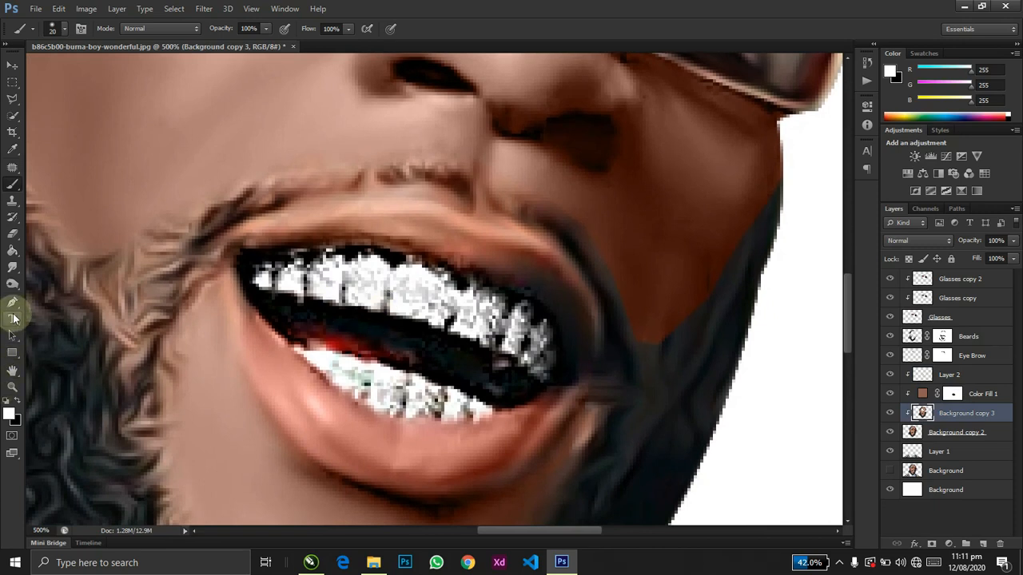
pyautogui.click(11, 276)
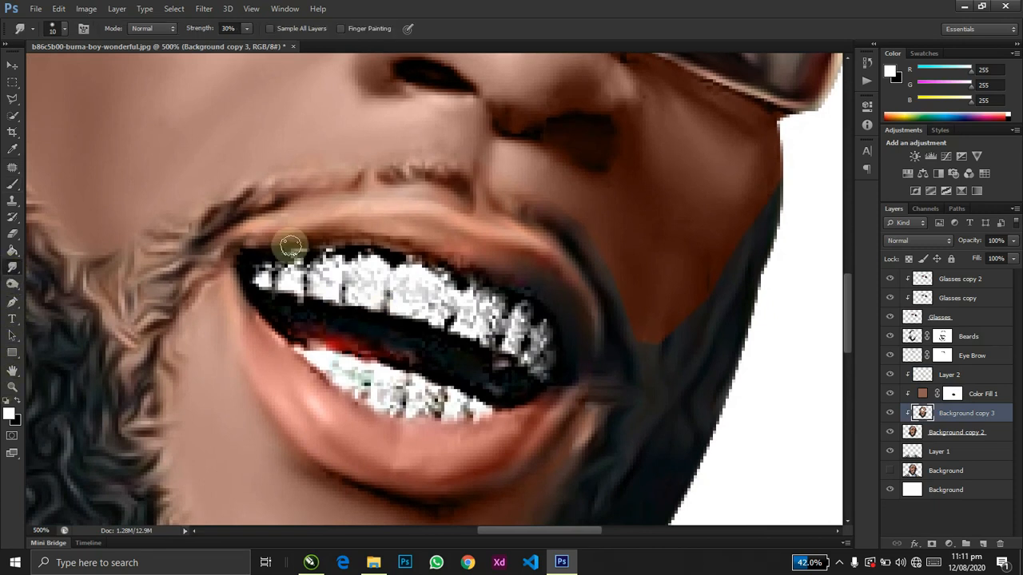
pyautogui.moveTo(263, 271)
pyautogui.mouseDown()
pyautogui.moveTo(290, 273)
pyautogui.moveTo(295, 291)
pyautogui.moveTo(294, 275)
pyautogui.moveTo(328, 287)
pyautogui.mouseUp()
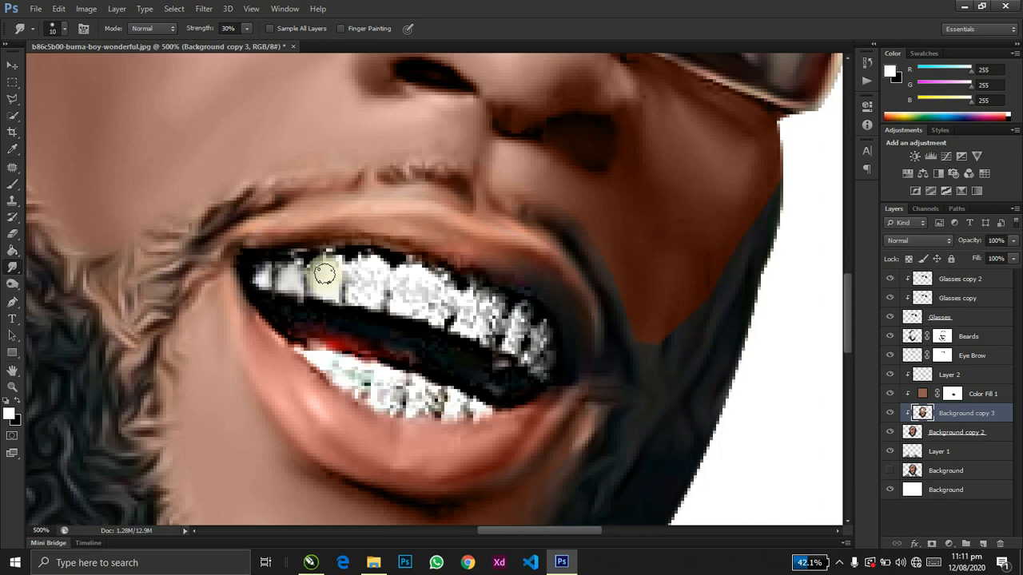
pyautogui.moveTo(350, 291)
pyautogui.mouseDown()
pyautogui.moveTo(347, 267)
pyautogui.moveTo(282, 307)
pyautogui.moveTo(305, 293)
pyautogui.moveTo(306, 257)
pyautogui.moveTo(306, 282)
pyautogui.moveTo(299, 261)
pyautogui.moveTo(315, 255)
pyautogui.moveTo(308, 310)
pyautogui.moveTo(269, 279)
pyautogui.mouseUp()
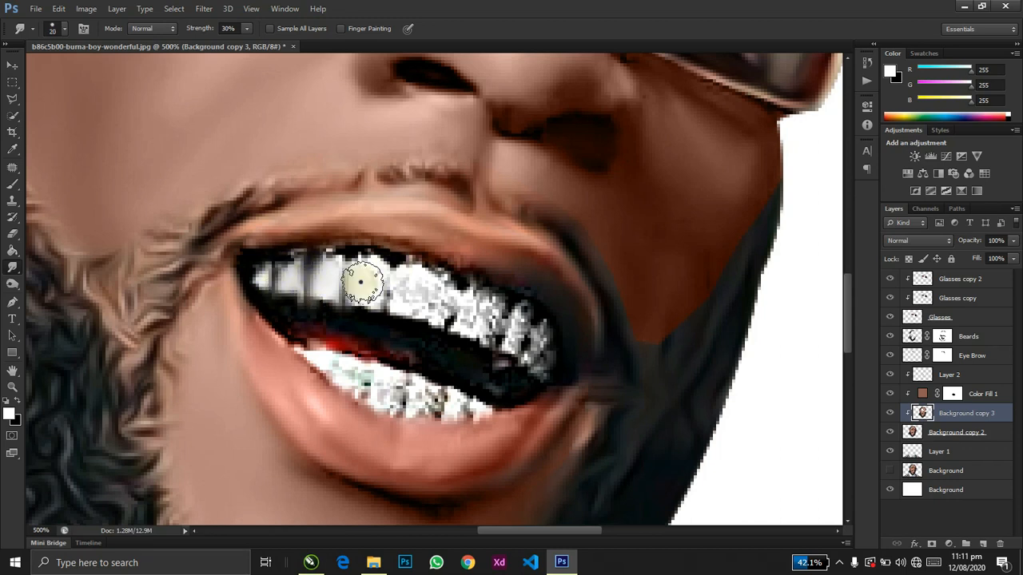
pyautogui.press('[')
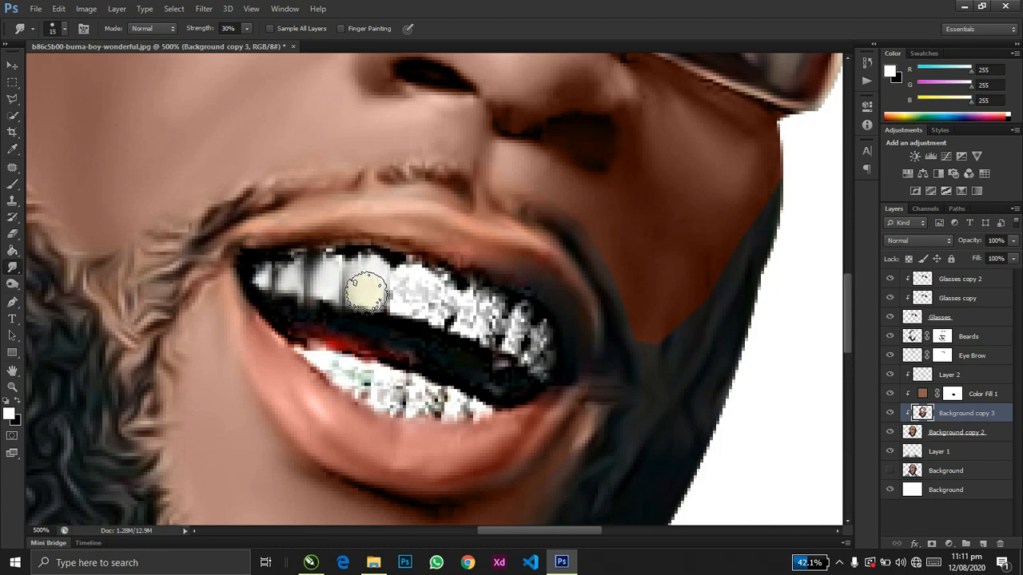
pyautogui.moveTo(365, 293)
pyautogui.mouseDown()
pyautogui.moveTo(374, 263)
pyautogui.moveTo(361, 259)
pyautogui.moveTo(378, 264)
pyautogui.moveTo(325, 266)
pyautogui.moveTo(379, 294)
pyautogui.moveTo(396, 289)
pyautogui.moveTo(393, 309)
pyautogui.moveTo(392, 267)
pyautogui.moveTo(401, 305)
pyautogui.moveTo(445, 302)
pyautogui.mouseUp()
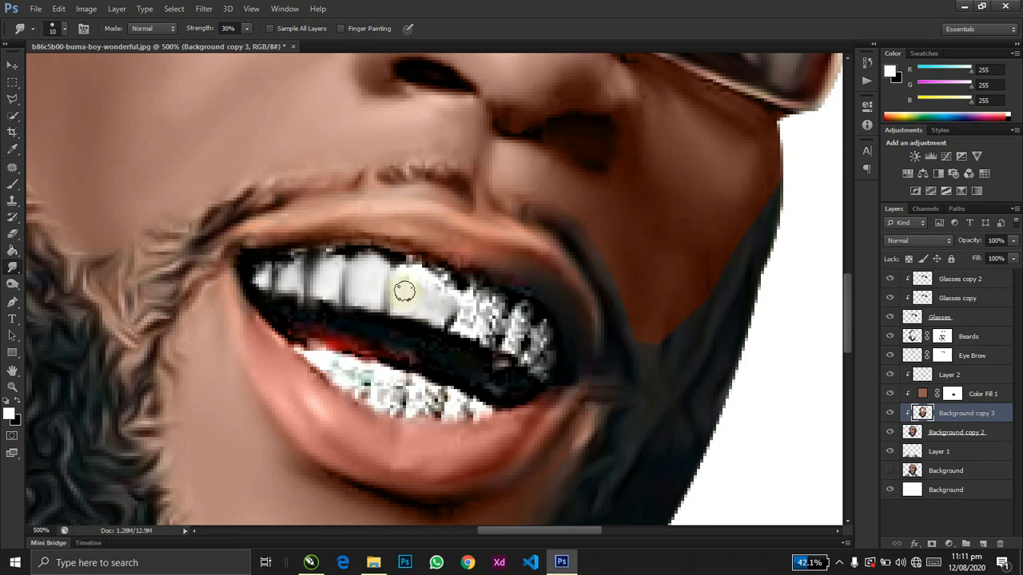
pyautogui.moveTo(416, 270)
pyautogui.mouseDown()
pyautogui.moveTo(446, 301)
pyautogui.moveTo(465, 301)
pyautogui.moveTo(459, 328)
pyautogui.moveTo(483, 327)
pyautogui.moveTo(483, 309)
pyautogui.moveTo(467, 300)
pyautogui.moveTo(496, 295)
pyautogui.moveTo(489, 328)
pyautogui.moveTo(449, 321)
pyautogui.moveTo(457, 309)
pyautogui.moveTo(446, 328)
pyautogui.moveTo(460, 301)
pyautogui.moveTo(509, 320)
pyautogui.moveTo(512, 335)
pyautogui.moveTo(514, 307)
pyautogui.moveTo(496, 339)
pyautogui.moveTo(506, 320)
pyautogui.moveTo(508, 345)
pyautogui.moveTo(529, 304)
pyautogui.moveTo(521, 318)
pyautogui.moveTo(541, 334)
pyautogui.moveTo(528, 352)
pyautogui.moveTo(546, 325)
pyautogui.moveTo(546, 368)
pyautogui.mouseUp()
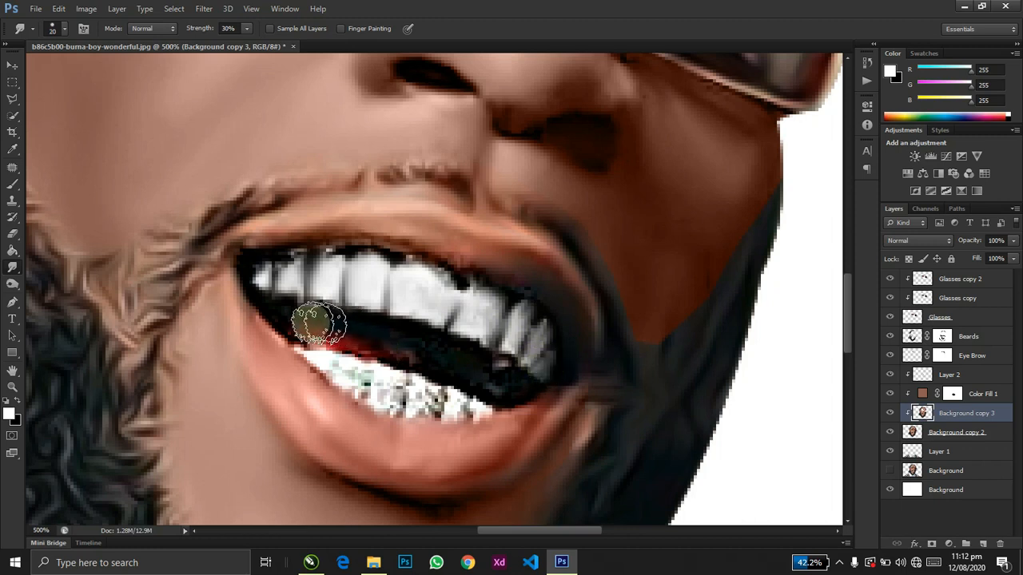
# - Smudge the dark inside of the mouth and the lower teeth on Background copy 3 until the grain is smoothed out
pyautogui.press(']')
pyautogui.moveTo(416, 345)
pyautogui.mouseDown()
pyautogui.moveTo(303, 327)
pyautogui.moveTo(516, 384)
pyautogui.moveTo(455, 365)
pyautogui.moveTo(455, 349)
pyautogui.moveTo(431, 347)
pyautogui.moveTo(452, 347)
pyautogui.moveTo(421, 336)
pyautogui.moveTo(522, 381)
pyautogui.moveTo(492, 370)
pyautogui.moveTo(386, 395)
pyautogui.moveTo(348, 387)
pyautogui.mouseUp()
pyautogui.press('[')
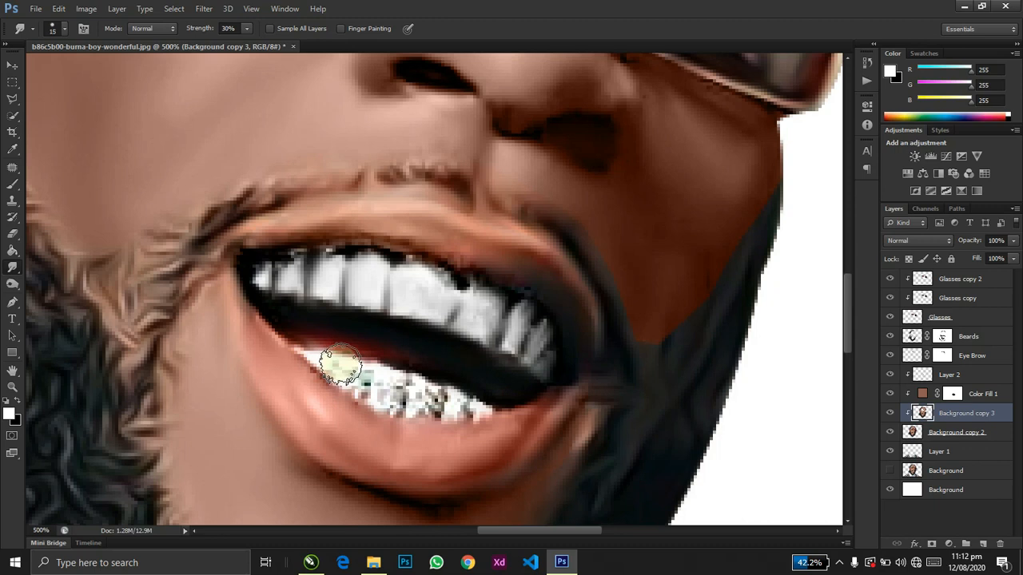
pyautogui.moveTo(328, 362)
pyautogui.mouseDown()
pyautogui.moveTo(357, 370)
pyautogui.moveTo(336, 382)
pyautogui.moveTo(365, 399)
pyautogui.mouseUp()
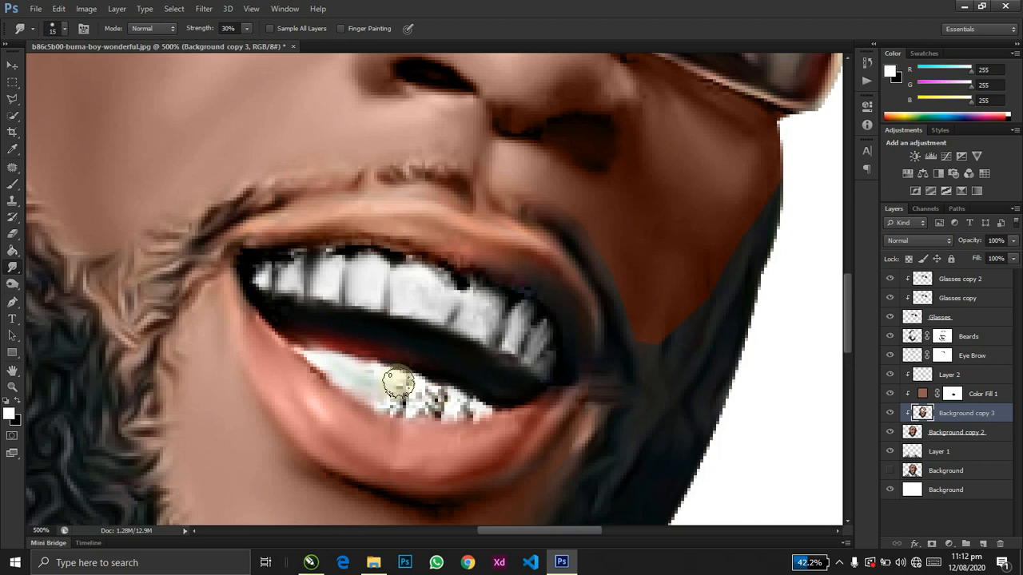
pyautogui.moveTo(407, 389)
pyautogui.mouseDown()
pyautogui.moveTo(369, 374)
pyautogui.moveTo(368, 386)
pyautogui.moveTo(441, 393)
pyautogui.moveTo(437, 410)
pyautogui.moveTo(436, 401)
pyautogui.moveTo(425, 407)
pyautogui.moveTo(428, 387)
pyautogui.moveTo(426, 412)
pyautogui.moveTo(419, 395)
pyautogui.moveTo(425, 406)
pyautogui.moveTo(470, 412)
pyautogui.moveTo(422, 431)
pyautogui.moveTo(383, 420)
pyautogui.moveTo(404, 430)
pyautogui.moveTo(459, 429)
pyautogui.moveTo(364, 413)
pyautogui.moveTo(297, 360)
pyautogui.moveTo(385, 417)
pyautogui.moveTo(381, 430)
pyautogui.moveTo(367, 369)
pyautogui.moveTo(364, 386)
pyautogui.moveTo(367, 350)
pyautogui.moveTo(361, 403)
pyautogui.mouseUp()
pyautogui.moveTo(363, 366)
pyautogui.mouseDown()
pyautogui.moveTo(362, 426)
pyautogui.moveTo(364, 350)
pyautogui.moveTo(369, 393)
pyautogui.mouseUp()
# - Examine the smudged teeth and mouth up close and in the whole portrait
pyautogui.scroll(-5, 381, 402)
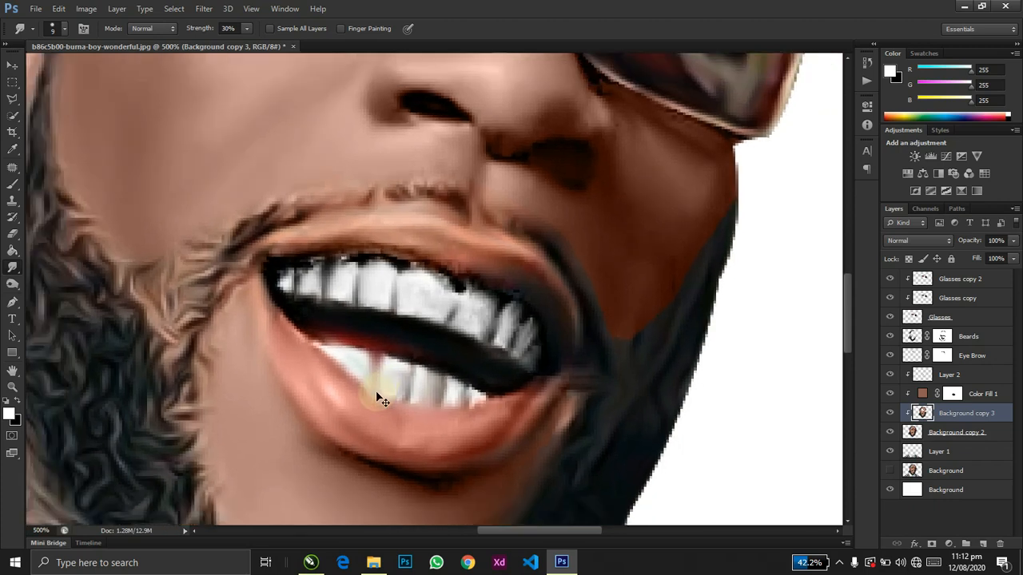
pyautogui.scroll(2, 377, 394)
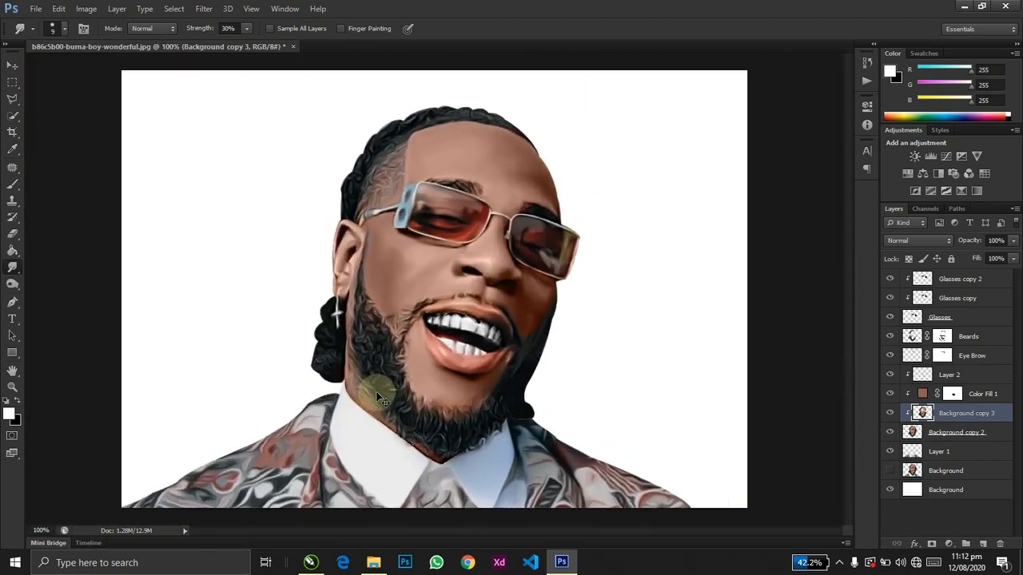
pyautogui.click(521, 346)
pyautogui.moveTo(525, 354)
pyautogui.mouseDown()
pyautogui.moveTo(506, 352)
pyautogui.moveTo(527, 365)
pyautogui.mouseUp()
pyautogui.scroll(1, 506, 354)
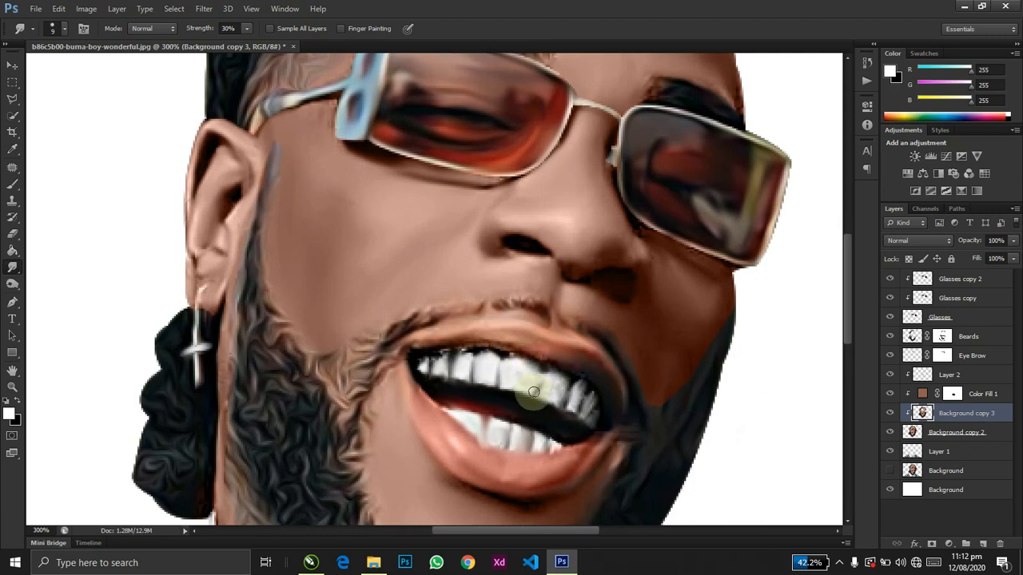
pyautogui.hotkey('ctrl', '-')
pyautogui.hotkey('ctrl', '-')
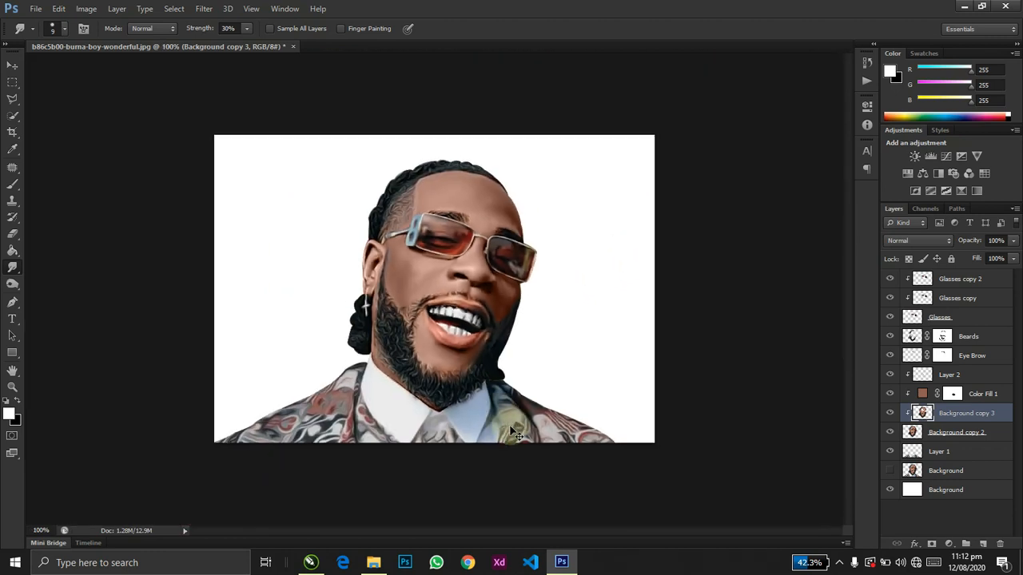
pyautogui.hotkey('ctrl', '0')
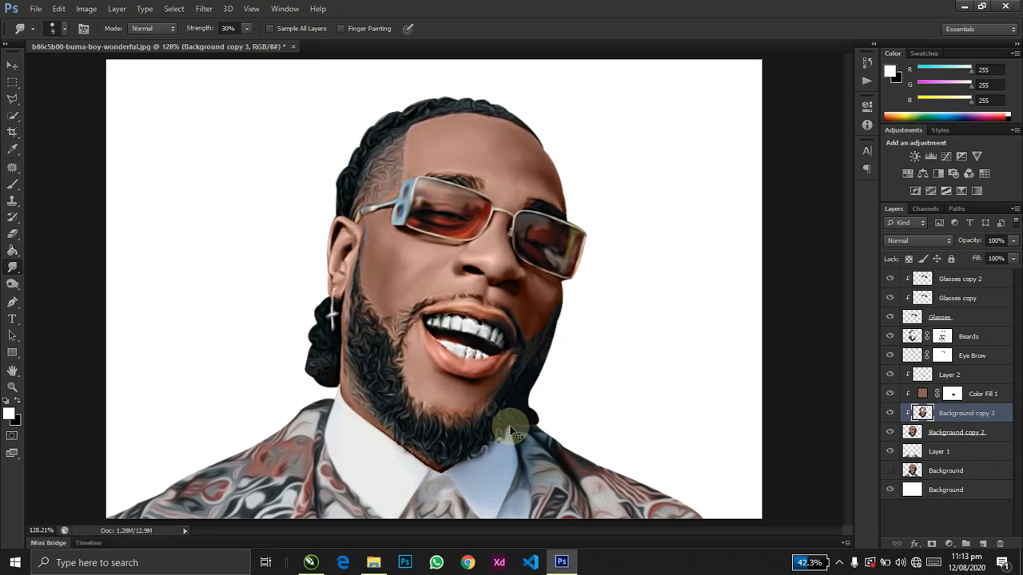
# - Restore the original texture of the upper and lower teeth on Background copy 3 with the History Brush at size 25
pyautogui.hotkey('ctrl', '+')
pyautogui.hotkey('ctrl', '+')
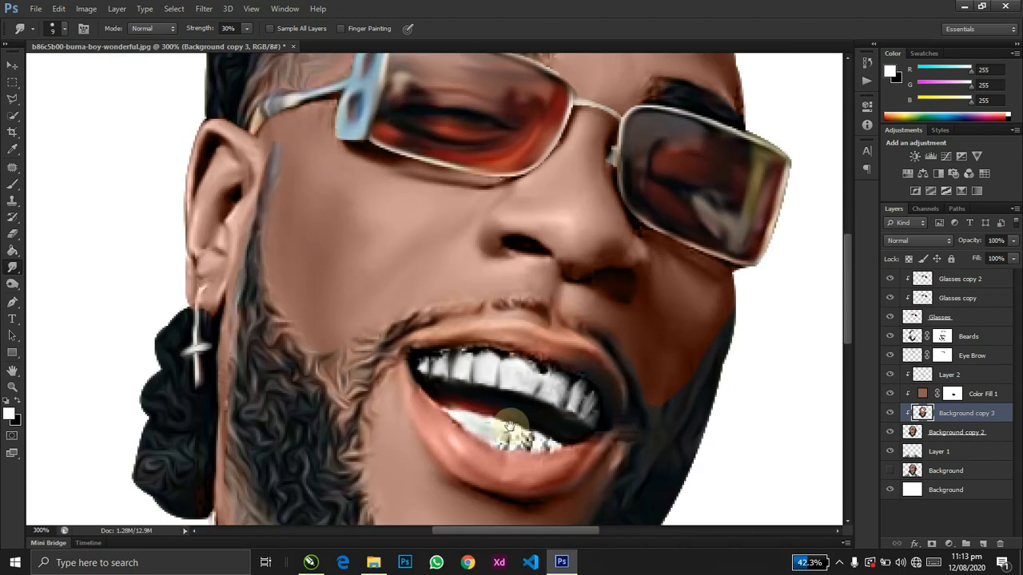
pyautogui.moveTo(510, 426); pyautogui.dragTo(417, 380)
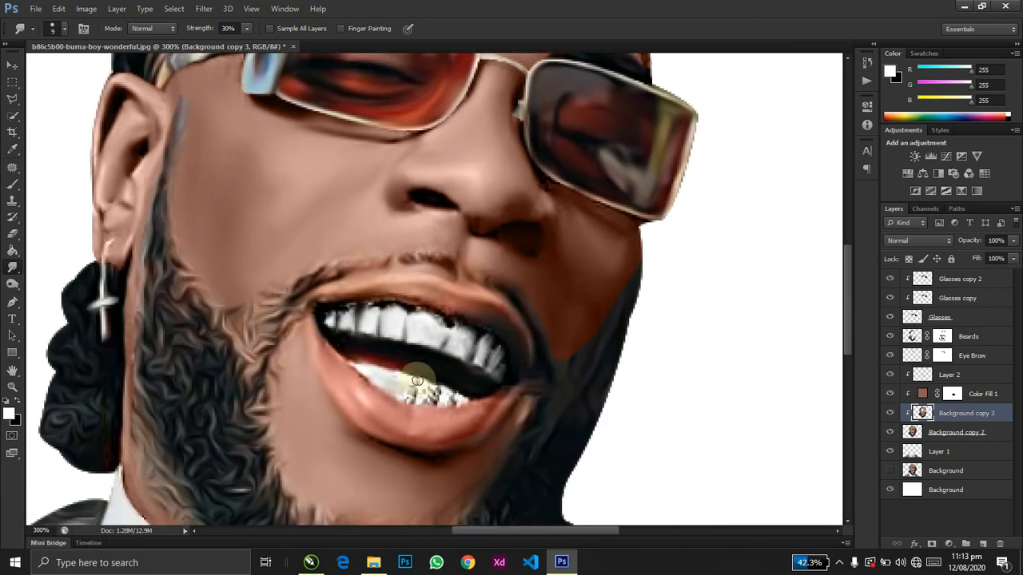
pyautogui.click(11, 219)
pyautogui.moveTo(334, 331)
pyautogui.mouseDown()
pyautogui.moveTo(358, 325)
pyautogui.moveTo(390, 345)
pyautogui.mouseUp()
pyautogui.press('[')
pyautogui.press('[')
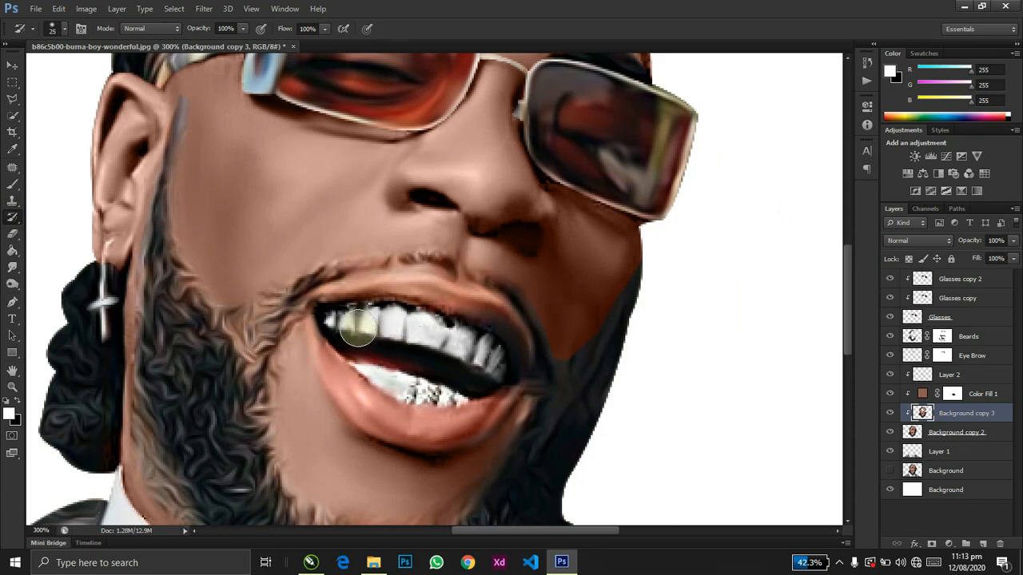
pyautogui.moveTo(346, 323)
pyautogui.mouseDown()
pyautogui.moveTo(437, 335)
pyautogui.moveTo(498, 370)
pyautogui.moveTo(469, 369)
pyautogui.moveTo(452, 394)
pyautogui.moveTo(399, 382)
pyautogui.moveTo(363, 357)
pyautogui.moveTo(398, 366)
pyautogui.mouseUp()
# - Examine the restored teeth and mouth up close and in the whole portrait
pyautogui.hotkey('ctrl', '-')
pyautogui.hotkey('ctrl', '-')
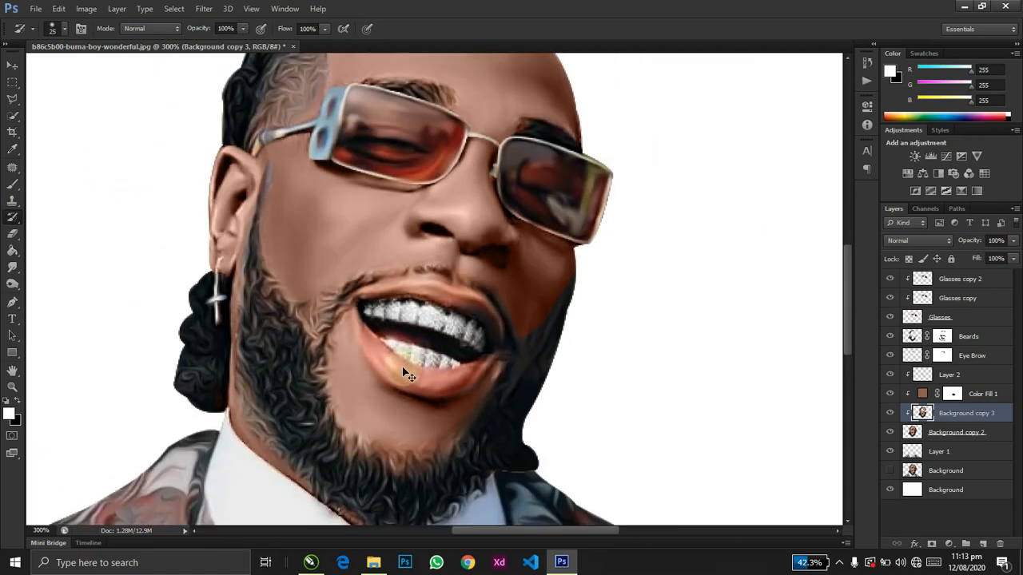
pyautogui.hotkey('ctrl', '+')
pyautogui.hotkey('ctrl', '-')
pyautogui.hotkey('ctrl', '-')
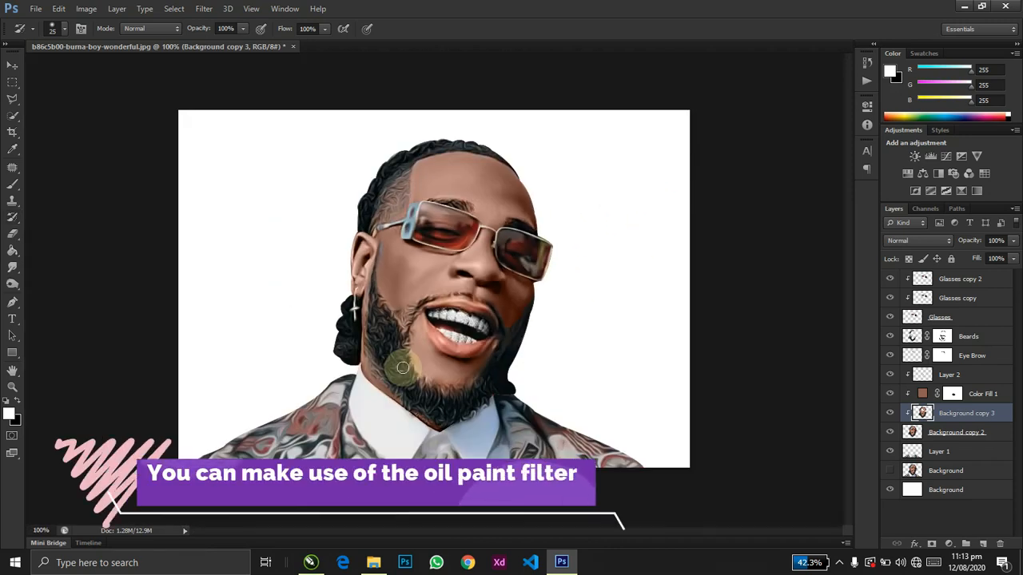
pyautogui.press('v')
pyautogui.hotkey('ctrl', '+')
pyautogui.hotkey('ctrl', '+')
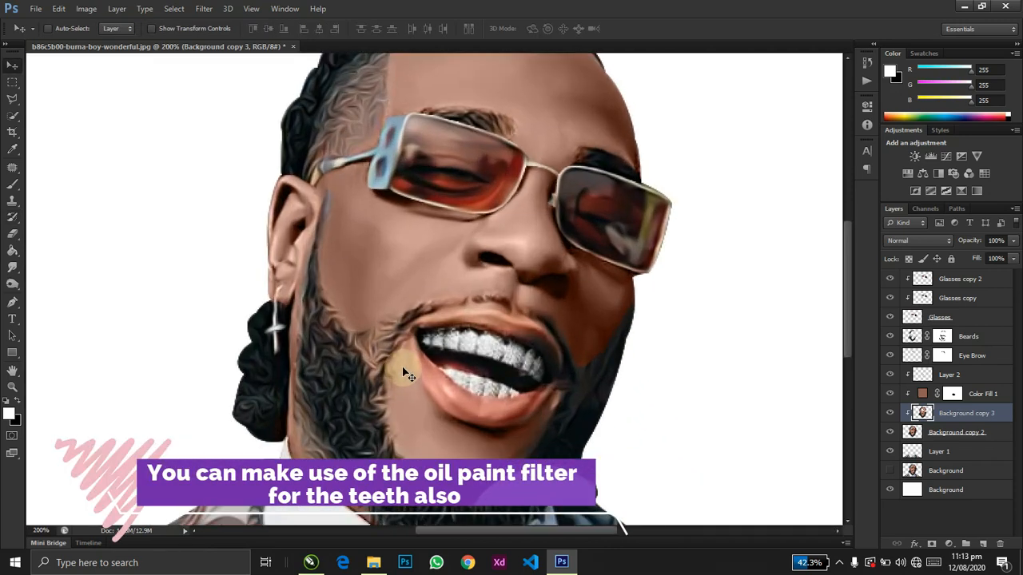
pyautogui.scroll(-3, 567, 264)
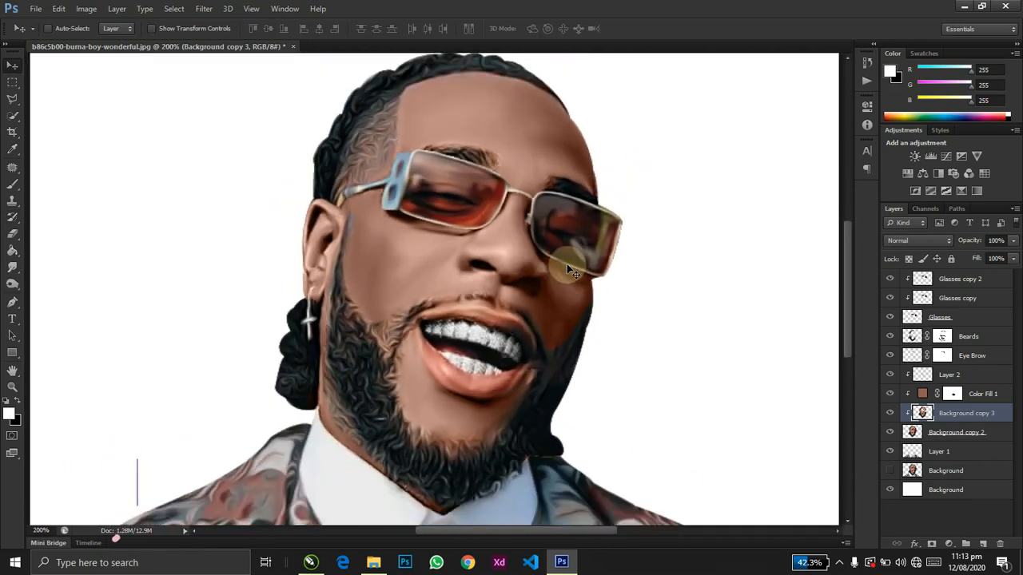
pyautogui.scroll(-1, 567, 268)
pyautogui.scroll(3, 567, 268)
pyautogui.scroll(-3, 567, 268)
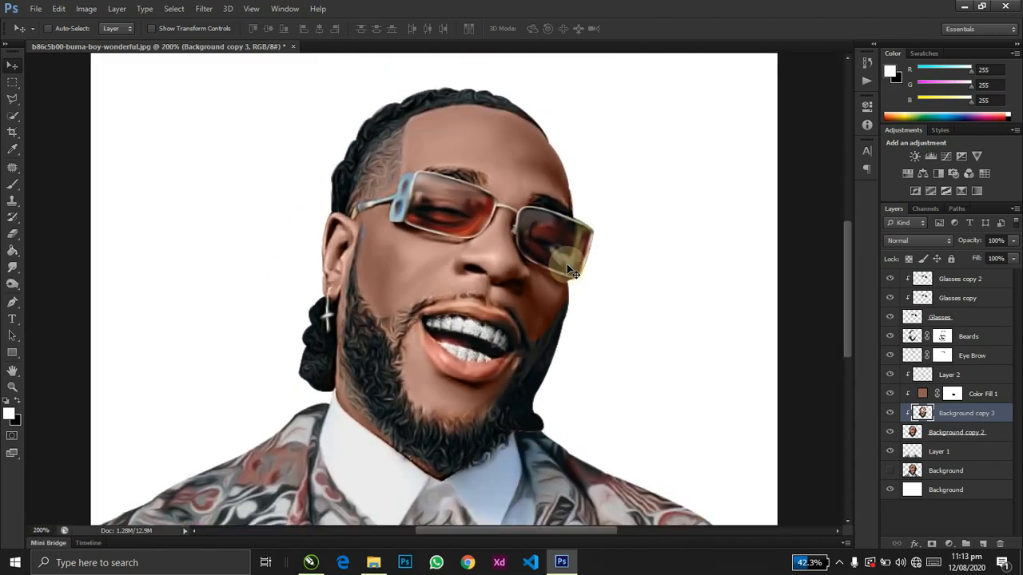
pyautogui.scroll(3, 567, 269)
pyautogui.scroll(-3, 567, 269)
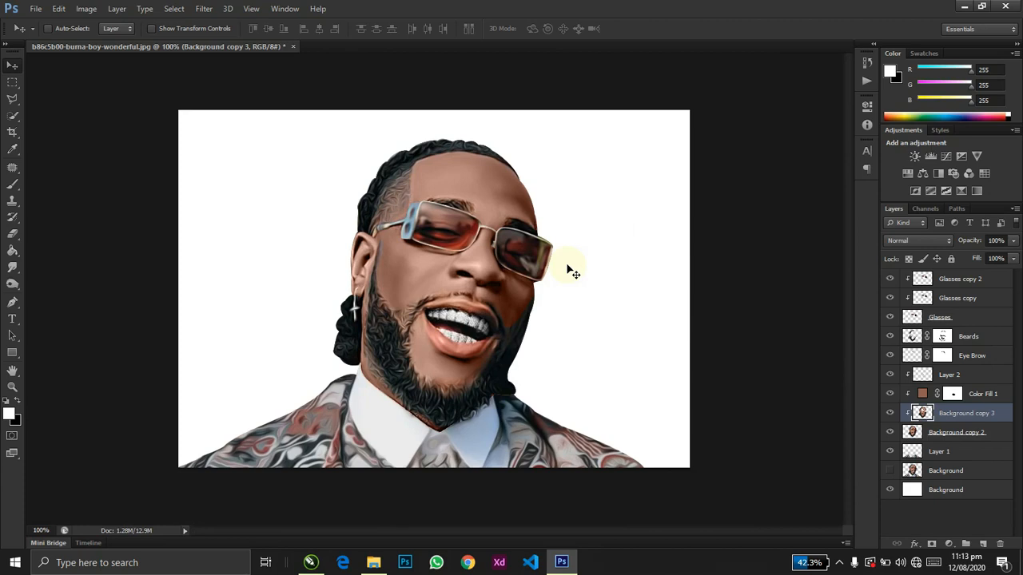
pyautogui.scroll(3, 569, 270)
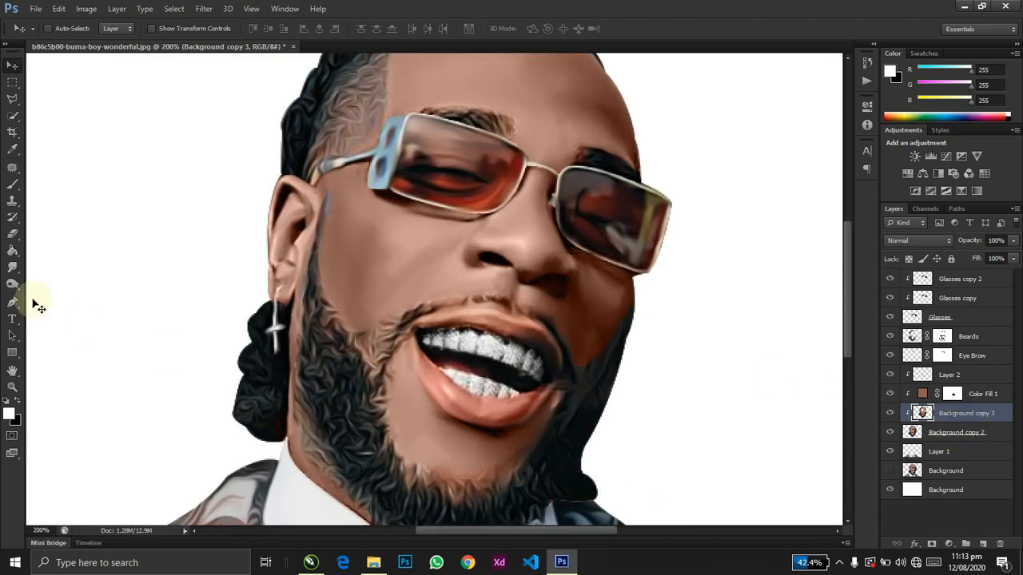
# - Lighten the facial skin on Background copy 3 with the Dodge tool set to Highlights at 15% exposure
pyautogui.rightClick(11, 287)
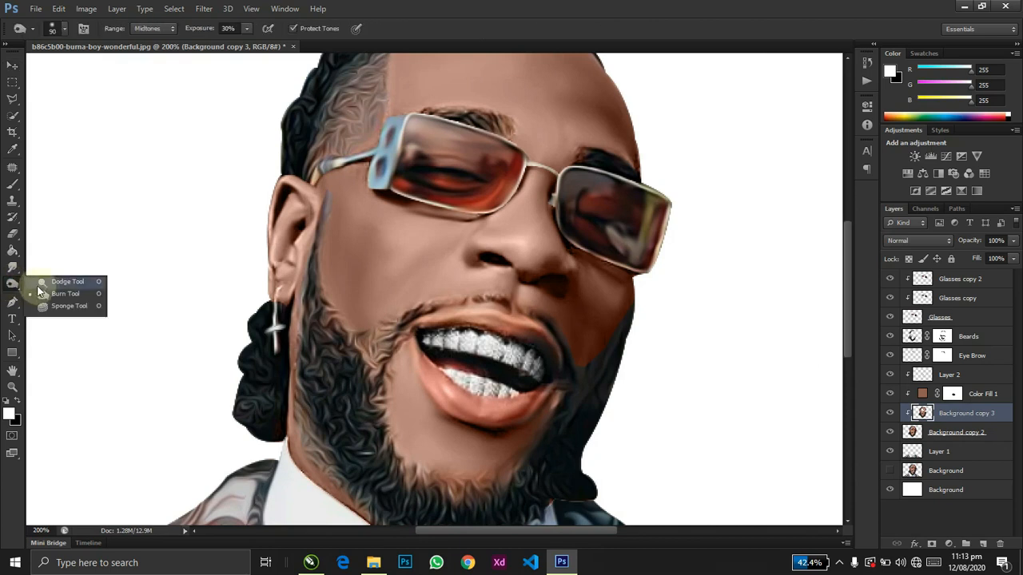
pyautogui.click(49, 286)
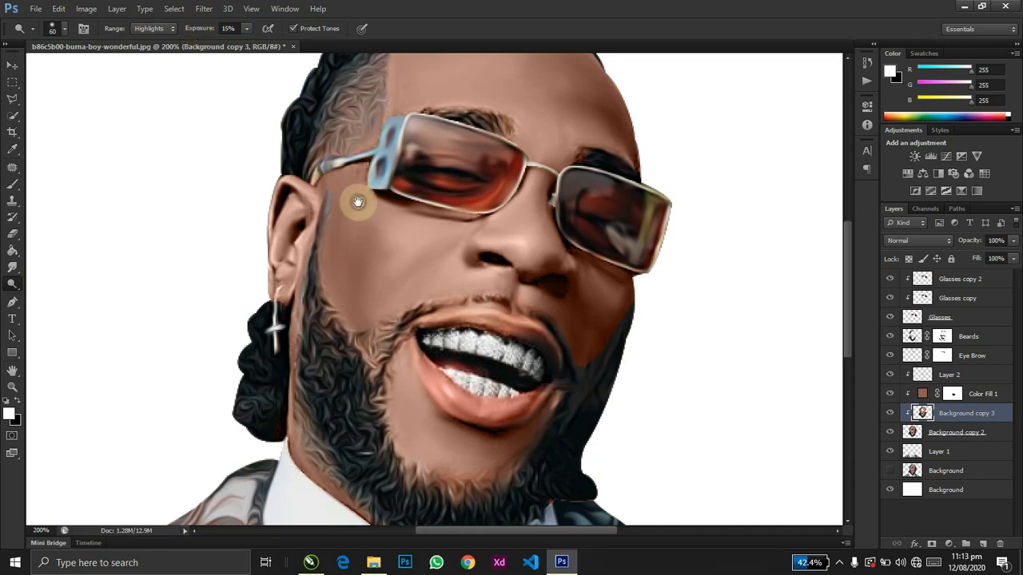
pyautogui.moveTo(356, 207)
pyautogui.mouseDown()
pyautogui.moveTo(278, 354)
pyautogui.moveTo(254, 270)
pyautogui.moveTo(294, 290)
pyautogui.moveTo(286, 343)
pyautogui.moveTo(316, 296)
pyautogui.moveTo(418, 271)
pyautogui.moveTo(428, 256)
pyautogui.moveTo(414, 277)
pyautogui.moveTo(387, 286)
pyautogui.moveTo(402, 268)
pyautogui.moveTo(424, 310)
pyautogui.mouseUp()
pyautogui.moveTo(432, 370); pyautogui.dragTo(344, 384)
pyautogui.moveTo(391, 187)
pyautogui.mouseDown()
pyautogui.moveTo(378, 166)
pyautogui.moveTo(401, 166)
pyautogui.moveTo(436, 193)
pyautogui.moveTo(400, 170)
pyautogui.moveTo(347, 174)
pyautogui.moveTo(462, 166)
pyautogui.moveTo(314, 102)
pyautogui.moveTo(348, 101)
pyautogui.moveTo(230, 98)
pyautogui.moveTo(206, 149)
pyautogui.moveTo(202, 127)
pyautogui.moveTo(287, 101)
pyautogui.moveTo(382, 188)
pyautogui.moveTo(406, 347)
pyautogui.moveTo(365, 296)
pyautogui.mouseUp()
pyautogui.moveTo(410, 346)
pyautogui.mouseDown()
pyautogui.moveTo(370, 315)
pyautogui.moveTo(392, 355)
pyautogui.moveTo(495, 266)
pyautogui.mouseUp()
pyautogui.moveTo(340, 402)
pyautogui.mouseDown()
pyautogui.moveTo(294, 400)
pyautogui.moveTo(270, 363)
pyautogui.moveTo(330, 399)
pyautogui.mouseUp()
pyautogui.scroll(-2, 334, 405)
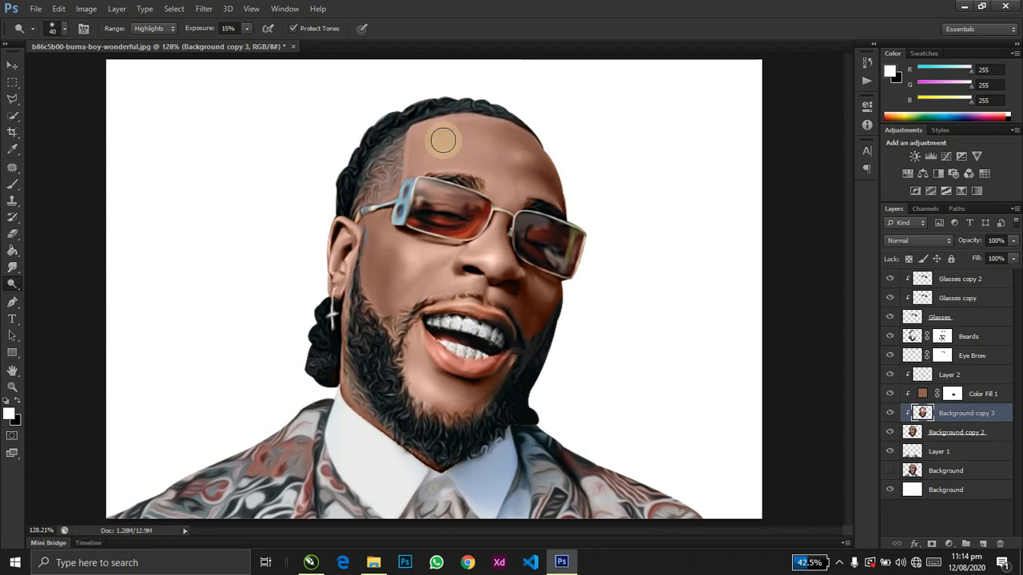
# - Darken the beard and hair on the Beards layer with the Burn tool set to Midtones at 42% exposure
pyautogui.moveTo(11, 286); pyautogui.dragTo(50, 293)
pyautogui.press('[')
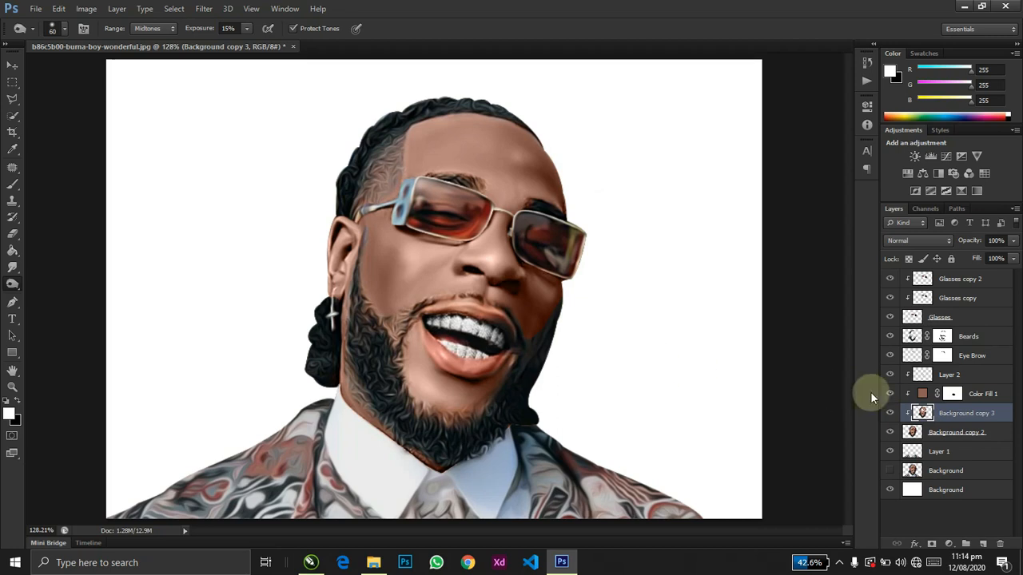
pyautogui.click(912, 336)
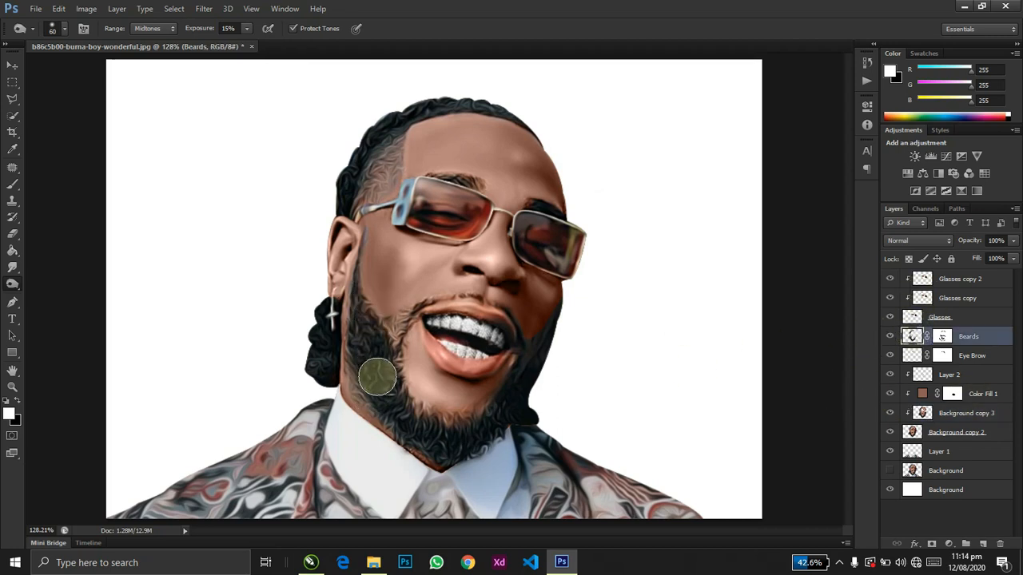
pyautogui.click(198, 28)
pyautogui.write('42')
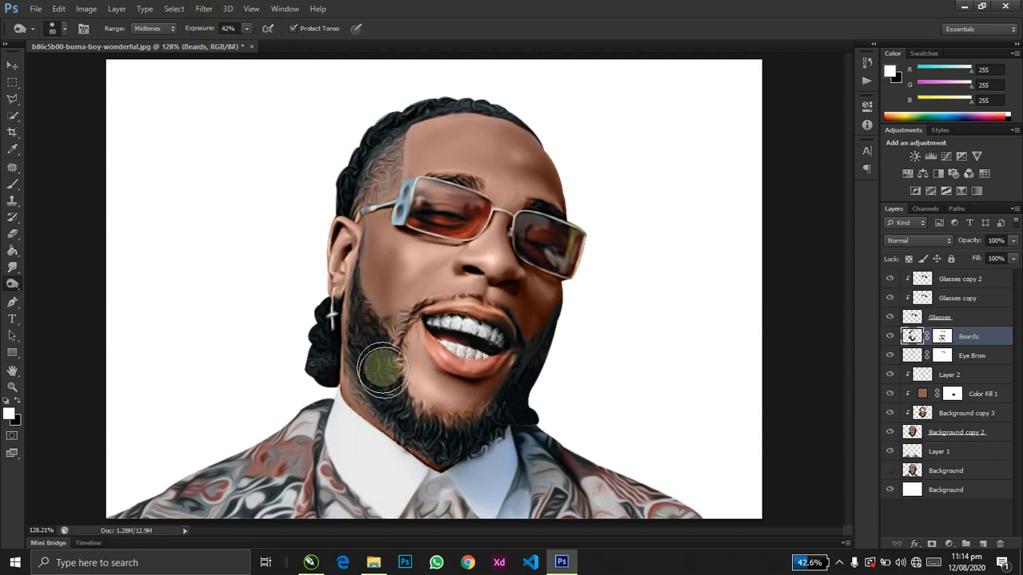
pyautogui.moveTo(402, 430)
pyautogui.mouseDown()
pyautogui.moveTo(393, 336)
pyautogui.moveTo(410, 320)
pyautogui.moveTo(486, 300)
pyautogui.moveTo(512, 311)
pyautogui.mouseUp()
pyautogui.moveTo(365, 365)
pyautogui.mouseDown()
pyautogui.moveTo(378, 415)
pyautogui.moveTo(486, 419)
pyautogui.moveTo(445, 438)
pyautogui.moveTo(515, 390)
pyautogui.moveTo(543, 343)
pyautogui.moveTo(513, 427)
pyautogui.mouseUp()
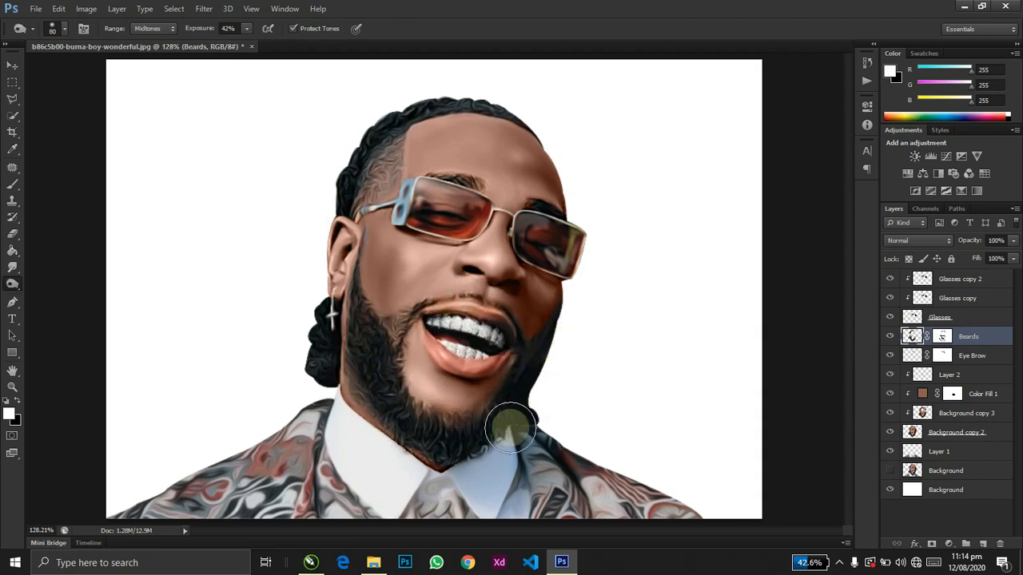
pyautogui.moveTo(383, 192)
pyautogui.mouseDown()
pyautogui.moveTo(401, 124)
pyautogui.moveTo(350, 189)
pyautogui.moveTo(439, 110)
pyautogui.moveTo(504, 101)
pyautogui.mouseUp()
pyautogui.moveTo(330, 302)
pyautogui.mouseDown()
pyautogui.moveTo(330, 323)
pyautogui.moveTo(312, 336)
pyautogui.moveTo(324, 342)
pyautogui.mouseUp()
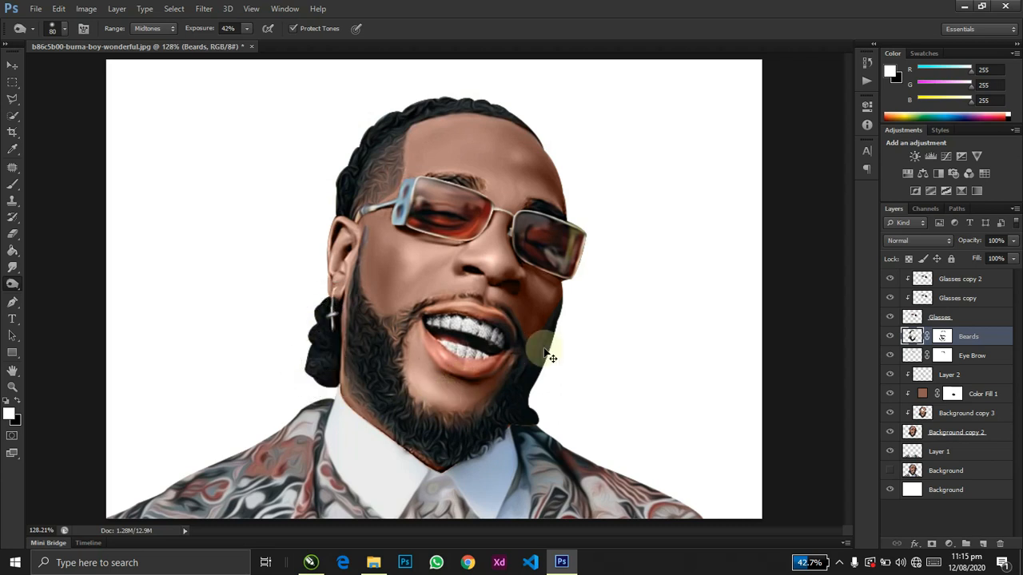
# - Paint black on the Beards layer mask with a size 30 brush to hide the hard beard edge on the shaded cheek
pyautogui.hotkey('ctrl', '+')
pyautogui.hotkey('ctrl', '+')
pyautogui.hotkey('ctrl', '+')
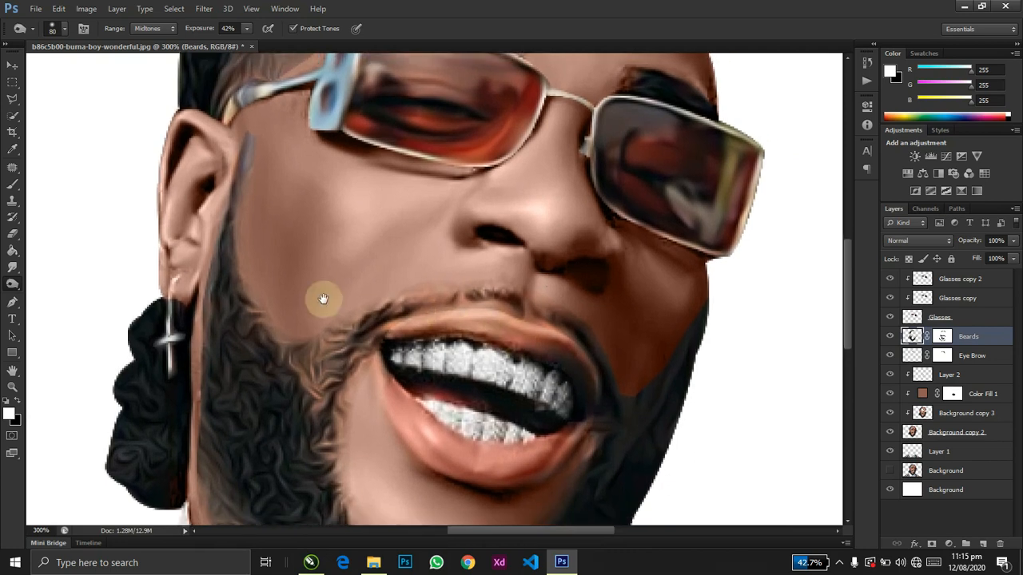
pyautogui.moveTo(322, 298); pyautogui.dragTo(91, 242)
pyautogui.click(942, 336)
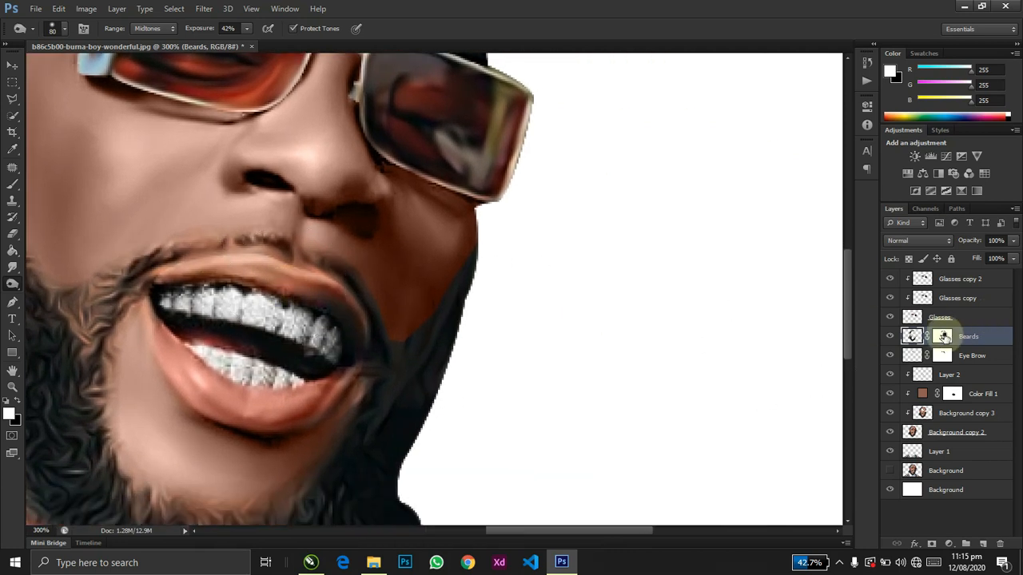
pyautogui.press('[')
pyautogui.press('[')
pyautogui.press('[')
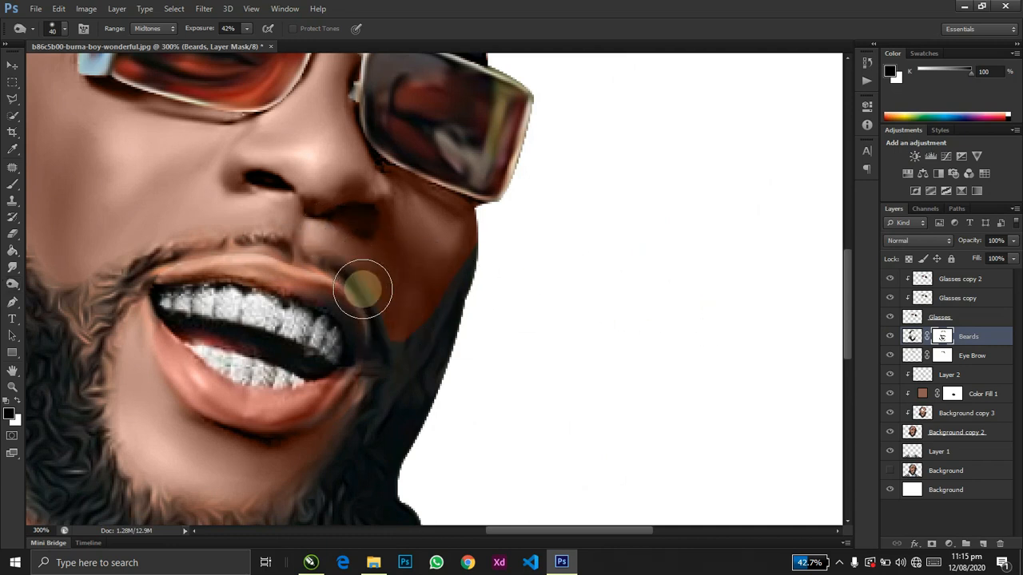
pyautogui.press('b')
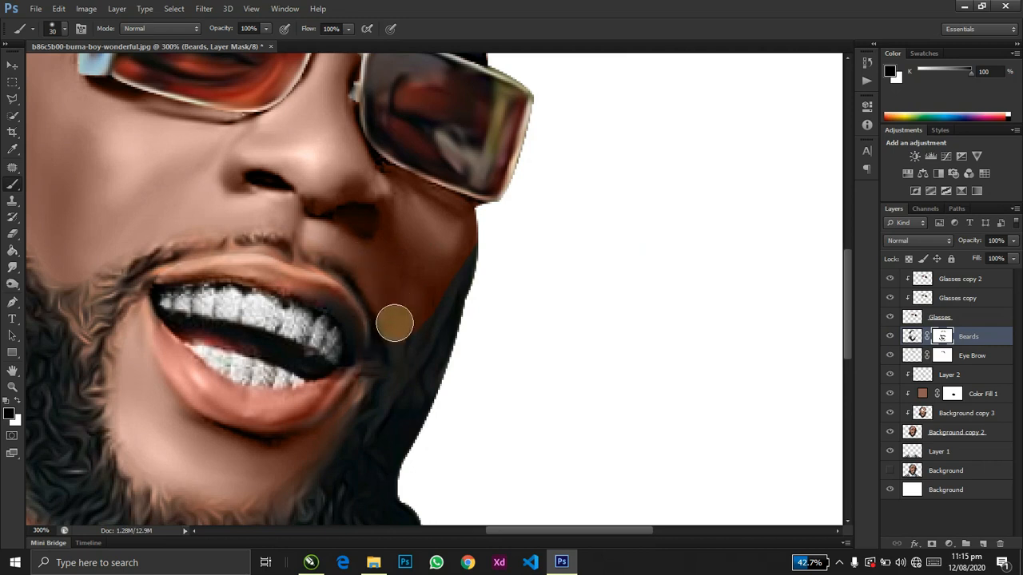
pyautogui.moveTo(394, 323)
pyautogui.mouseDown()
pyautogui.moveTo(397, 360)
pyautogui.moveTo(438, 280)
pyautogui.moveTo(415, 348)
pyautogui.moveTo(472, 227)
pyautogui.moveTo(415, 290)
pyautogui.moveTo(414, 309)
pyautogui.moveTo(579, 297)
pyautogui.moveTo(351, 312)
pyautogui.moveTo(373, 308)
pyautogui.moveTo(401, 329)
pyautogui.mouseUp()
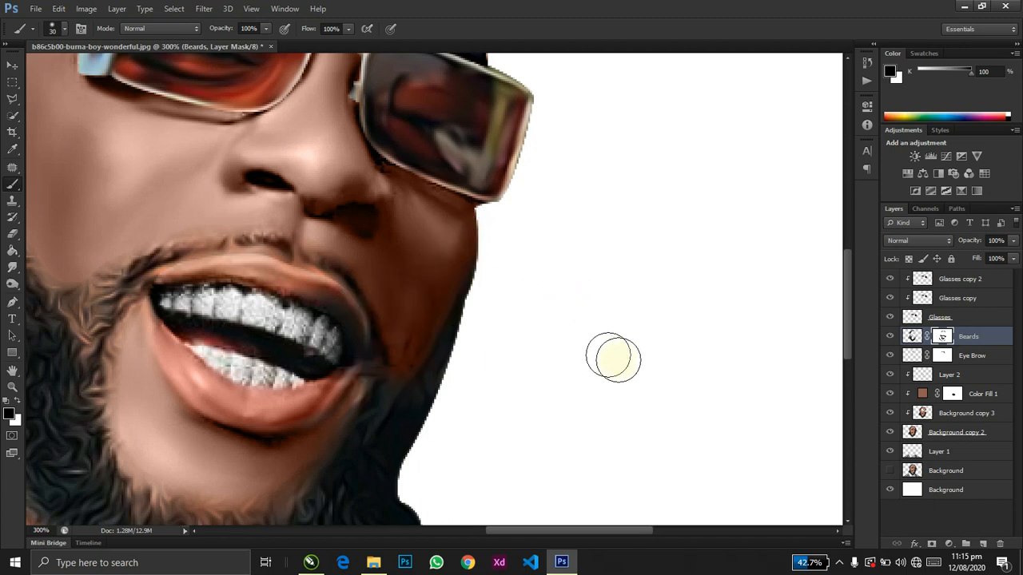
# - Smudge the shaded cheek beside the mouth on Background copy 3 at 30% strength with a size 30 brush
pyautogui.click(949, 417)
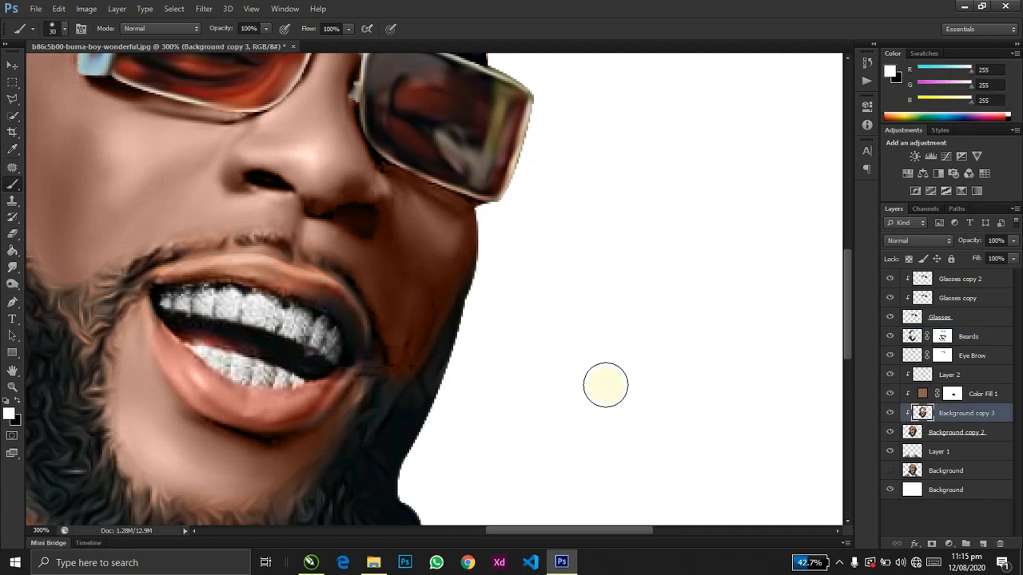
pyautogui.click(11, 269)
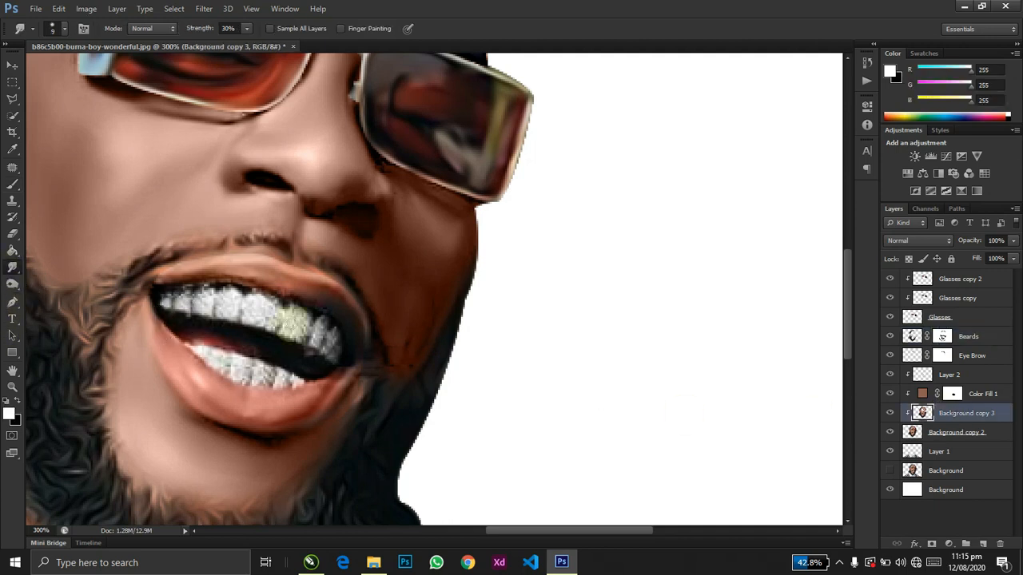
pyautogui.moveTo(390, 339)
pyautogui.mouseDown()
pyautogui.moveTo(442, 296)
pyautogui.moveTo(408, 369)
pyautogui.moveTo(432, 314)
pyautogui.moveTo(414, 357)
pyautogui.moveTo(392, 300)
pyautogui.moveTo(414, 378)
pyautogui.moveTo(414, 310)
pyautogui.moveTo(420, 359)
pyautogui.mouseUp()
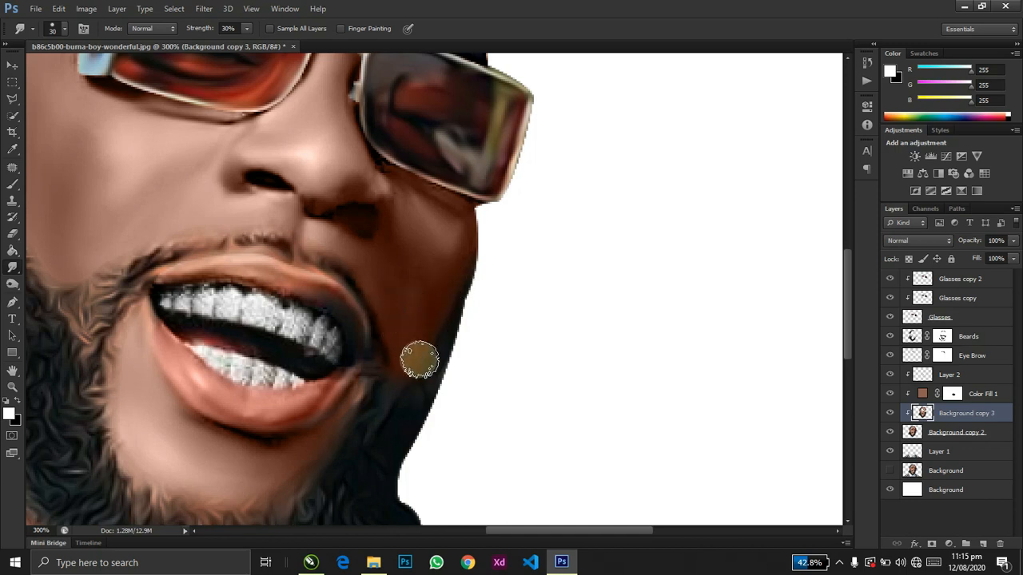
# - Examine the blended cheek and darkened beard in the whole portrait
pyautogui.scroll(-5, 419, 359)
pyautogui.scroll(1, 423, 366)
pyautogui.scroll(1, 424, 366)
pyautogui.scroll(-3, 416, 351)
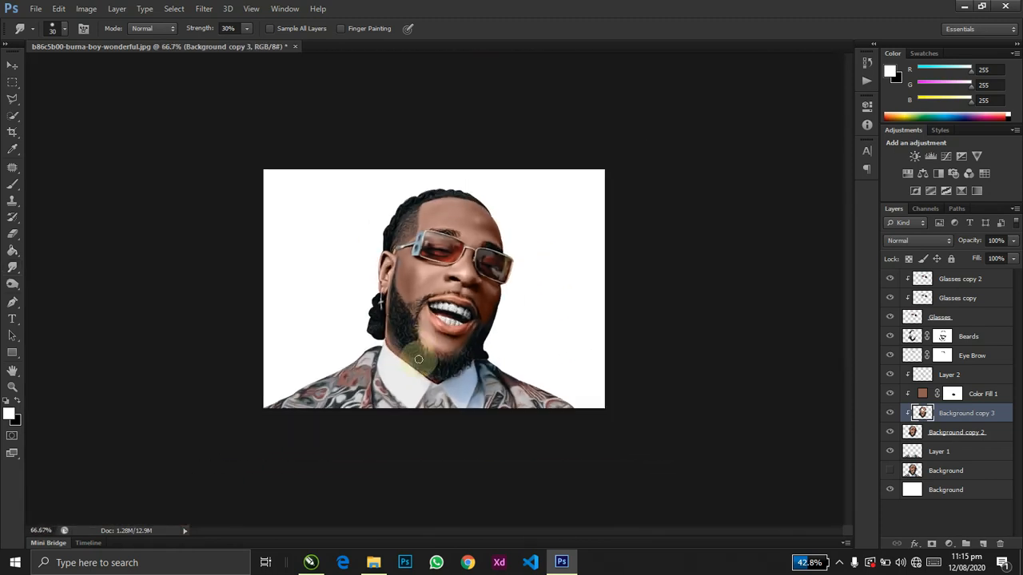
pyautogui.press('v')
pyautogui.scroll(1, 417, 358)
pyautogui.scroll(-1, 417, 357)
pyautogui.scroll(1, 424, 366)
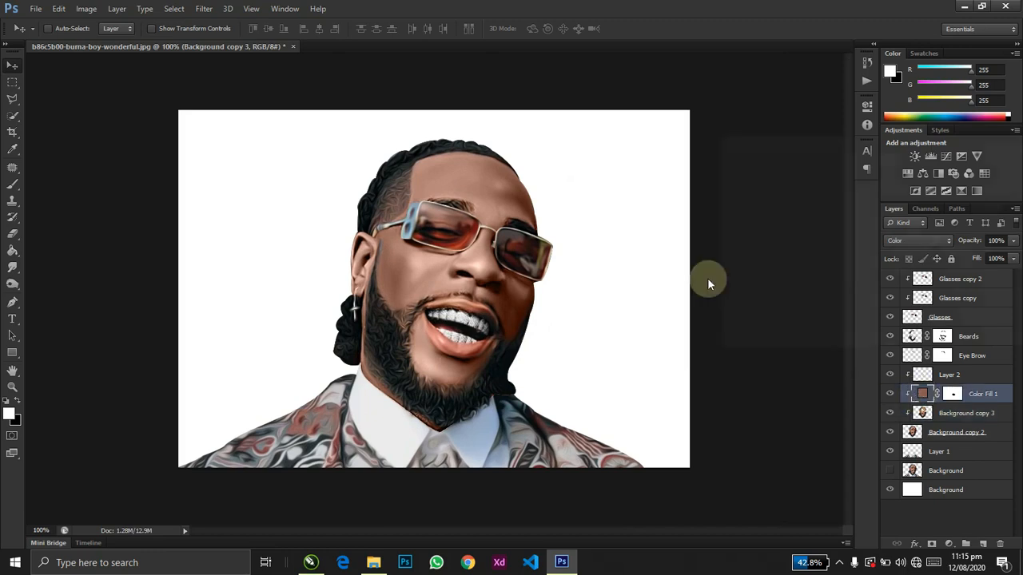
# - Change the Color Fill 1 skin colour to a slightly brighter, warmer brown
pyautogui.doubleClick(922, 393)
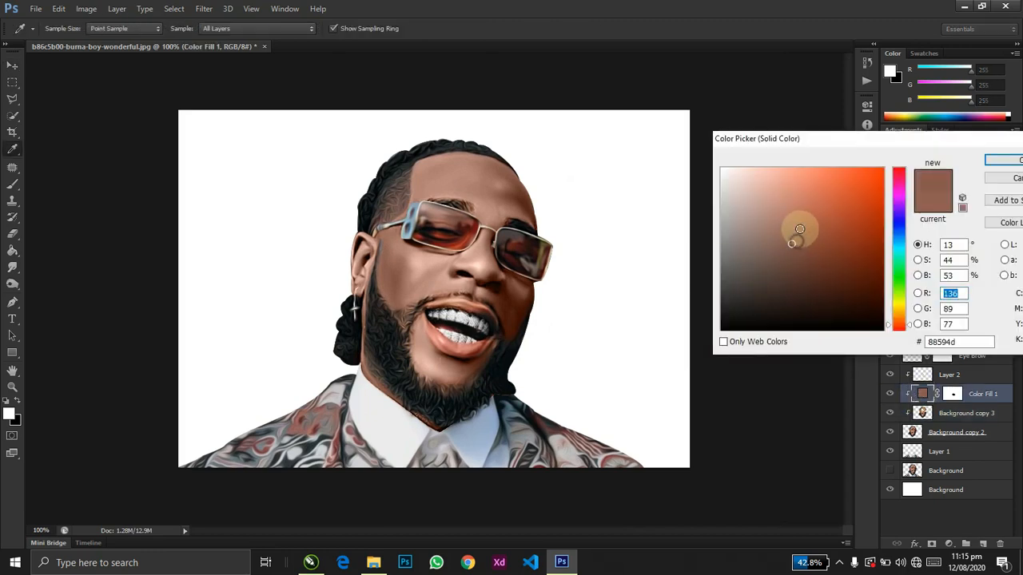
pyautogui.moveTo(792, 242); pyautogui.dragTo(799, 227)
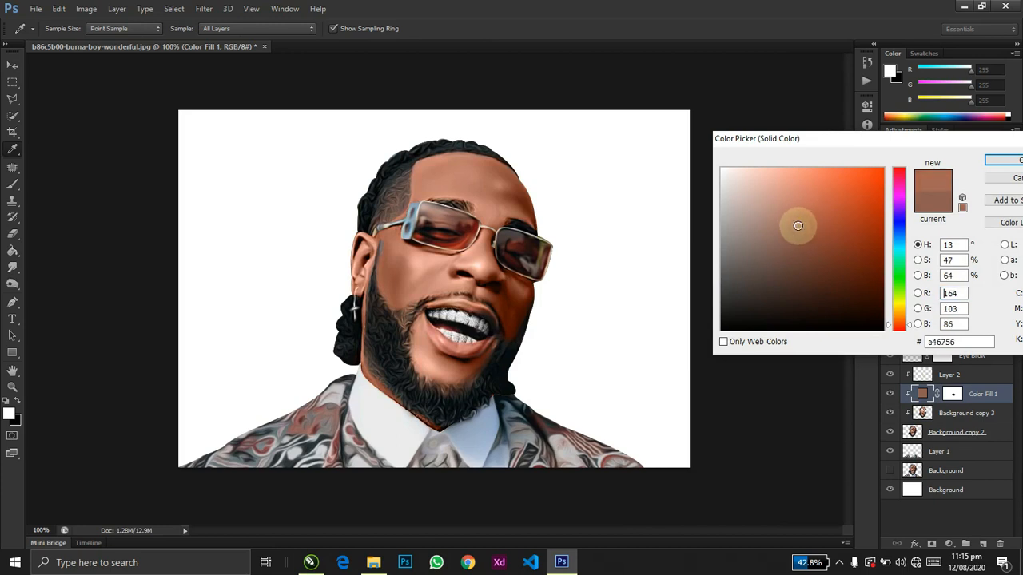
pyautogui.moveTo(797, 226); pyautogui.dragTo(791, 233)
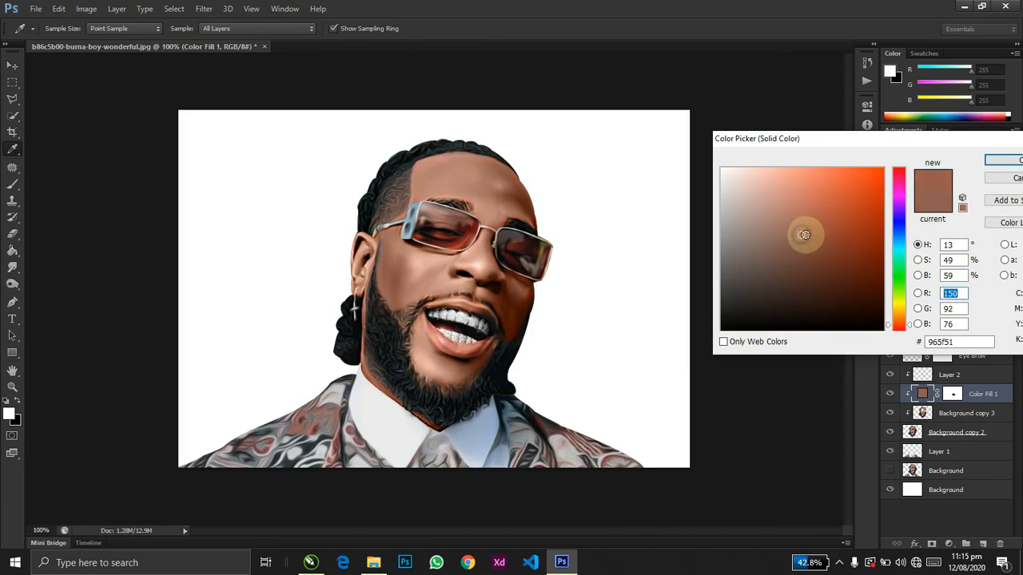
pyautogui.moveTo(804, 233); pyautogui.dragTo(802, 235)
pyautogui.click(993, 166)
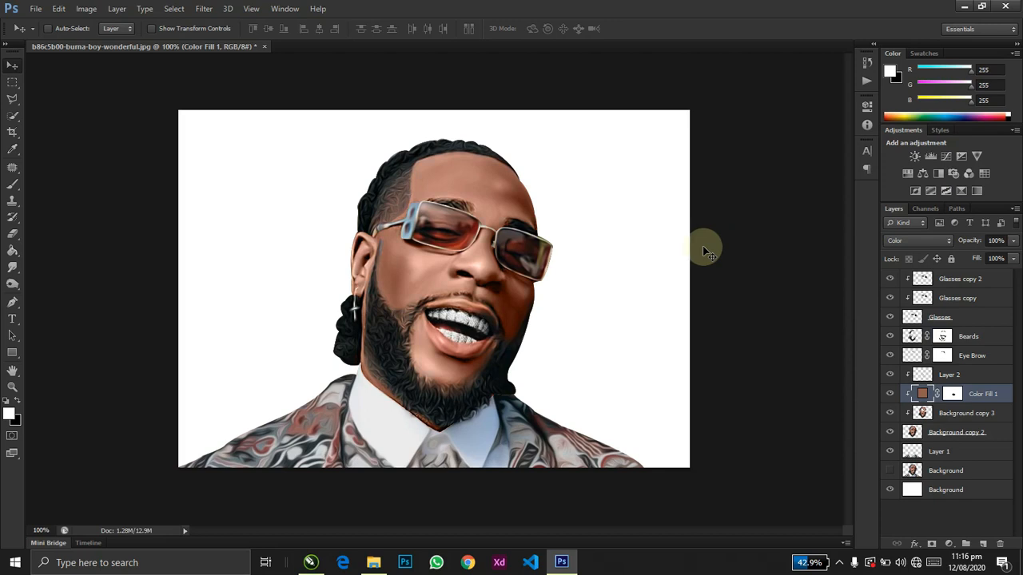
# - Paint black on the Beards layer mask with a size 30 brush to hide the sideburn tip beside the ear
pyautogui.hotkey('ctrl', '-')
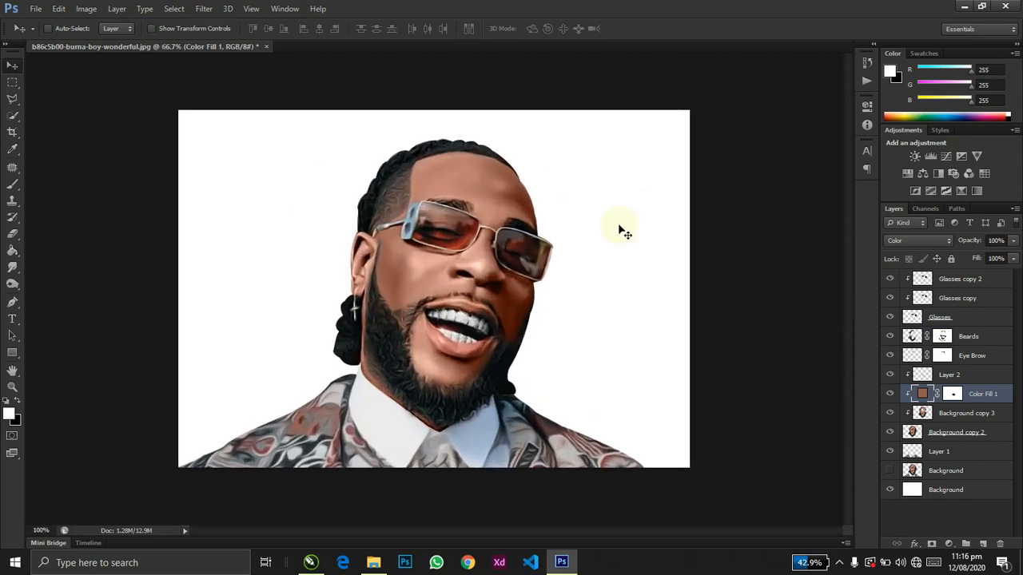
pyautogui.hotkey('ctrl', '+')
pyautogui.hotkey('ctrl', '+')
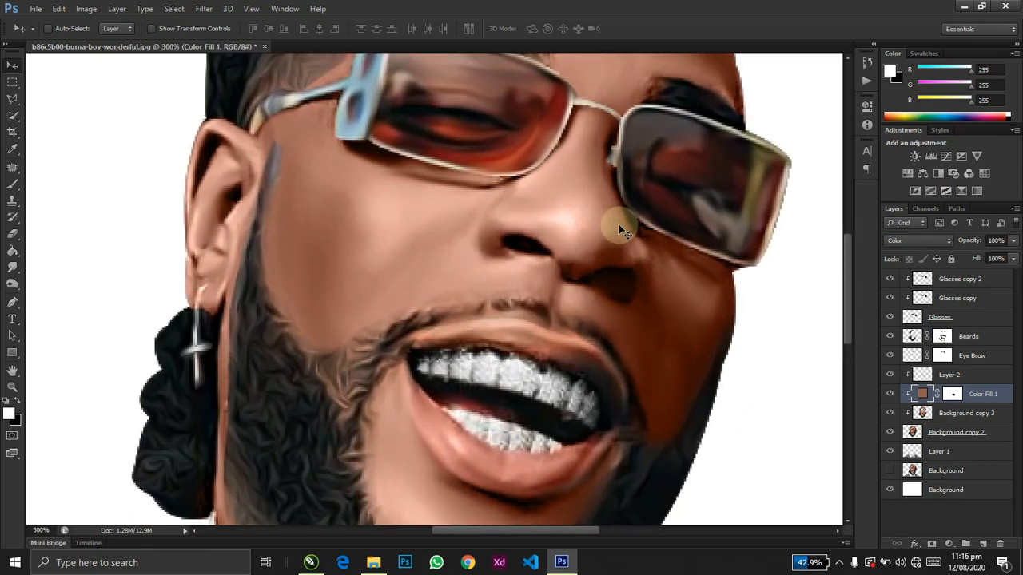
pyautogui.keyDown('ctrl'); pyautogui.click(594, 272); pyautogui.keyUp('ctrl')
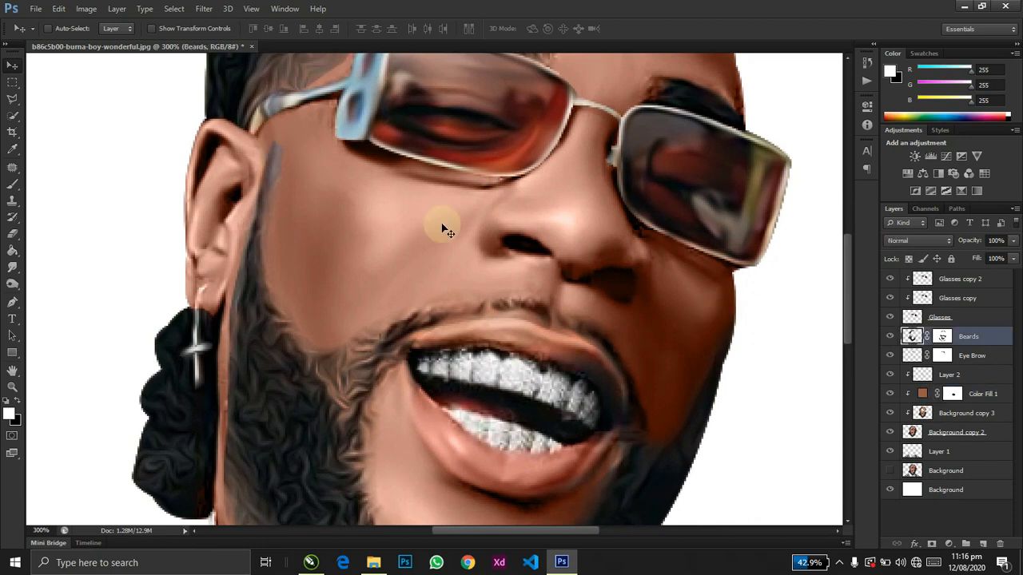
pyautogui.press('b')
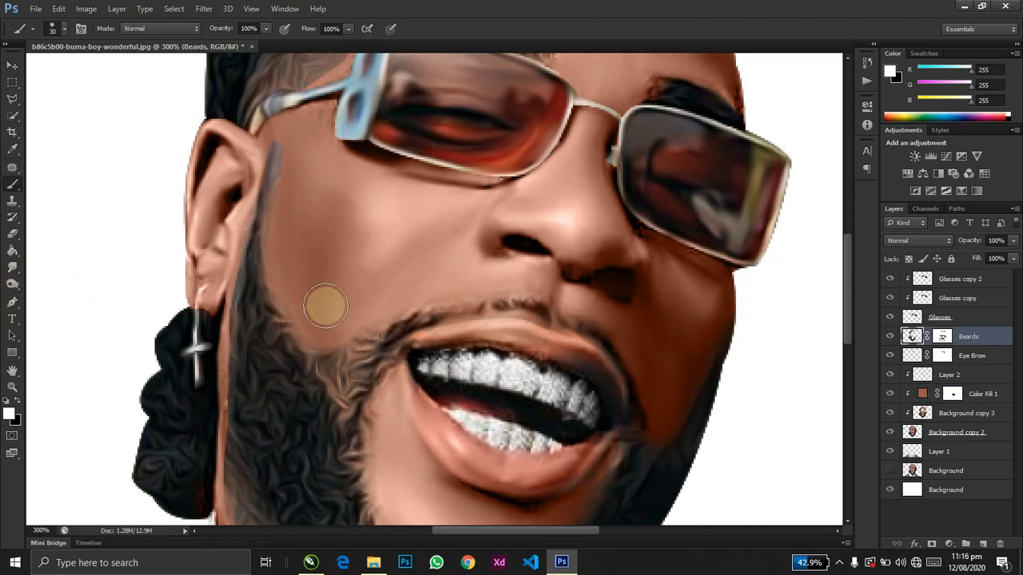
pyautogui.click(942, 336)
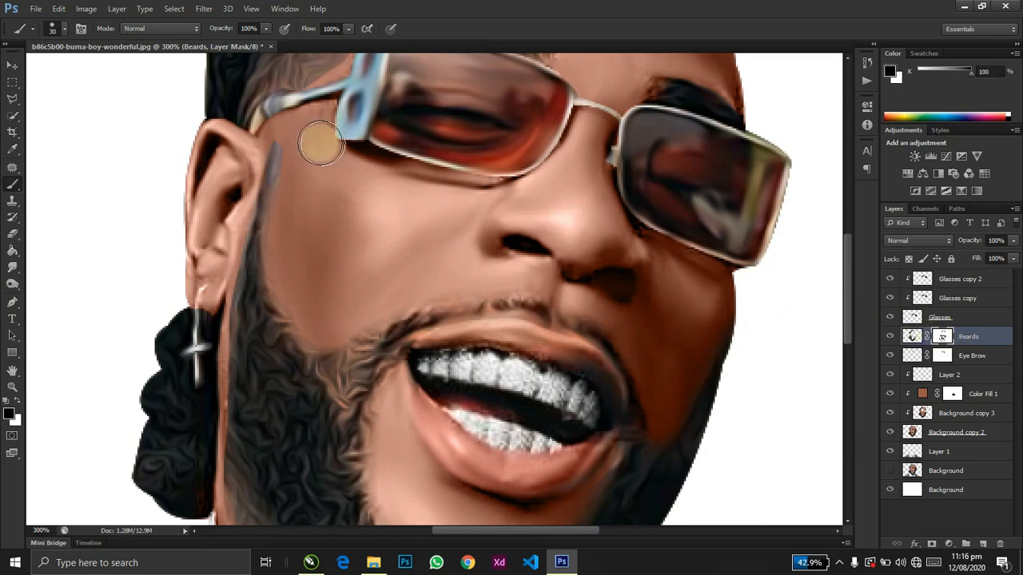
pyautogui.moveTo(278, 132); pyautogui.dragTo(285, 171)
# - Examine the softened sideburn and the overall look of the portrait at several magnifications
pyautogui.scroll(-5, 285, 171)
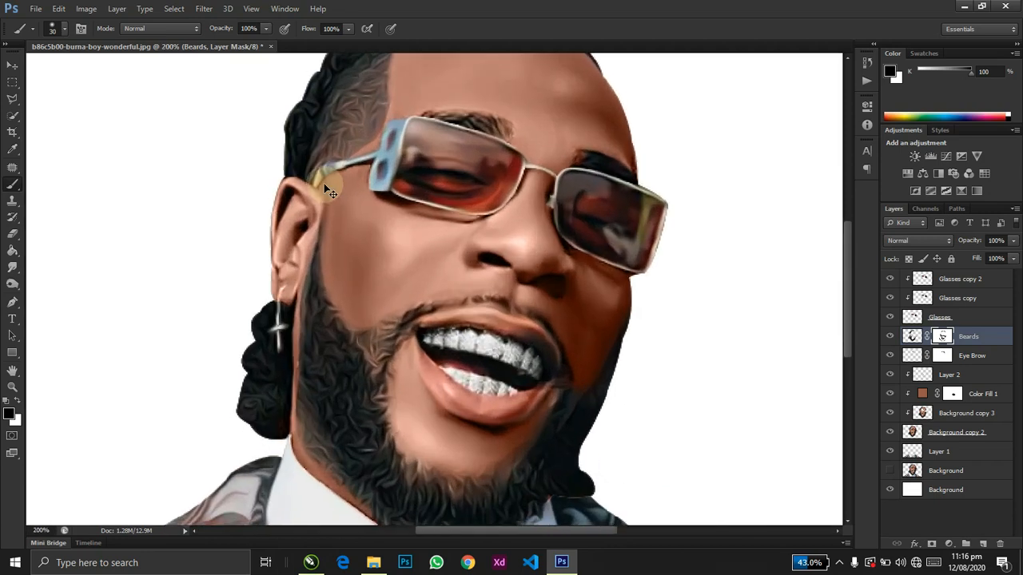
pyautogui.hotkey('ctrl', '-')
pyautogui.hotkey('ctrl', '+')
pyautogui.hotkey('ctrl', '-')
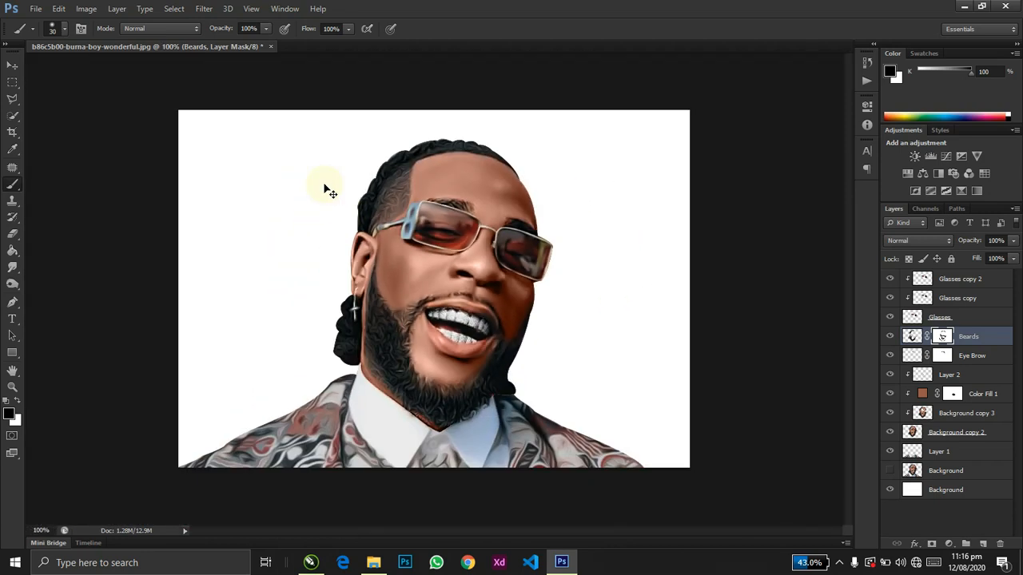
pyautogui.press('v')
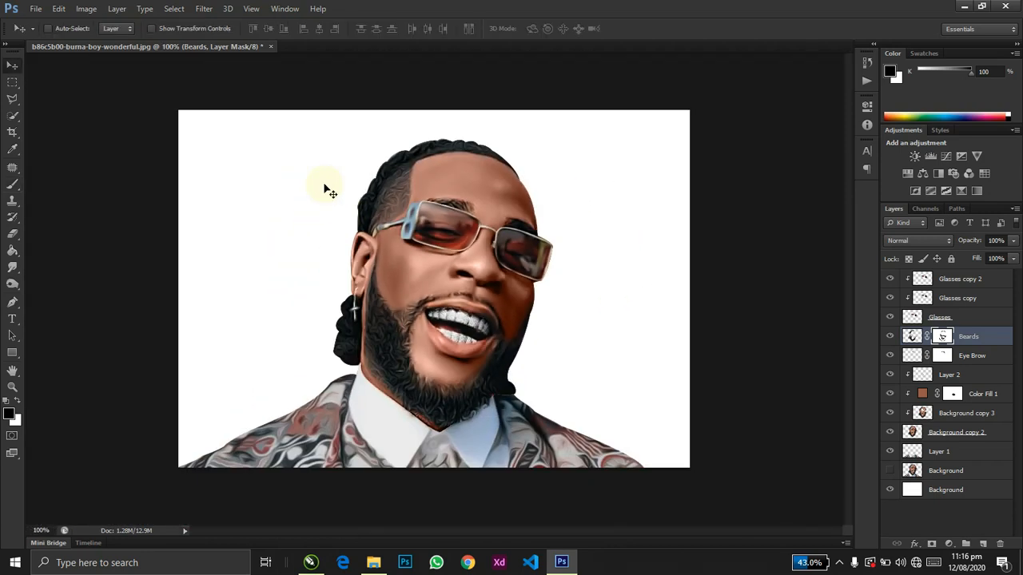
pyautogui.scroll(-2, 509, 244)
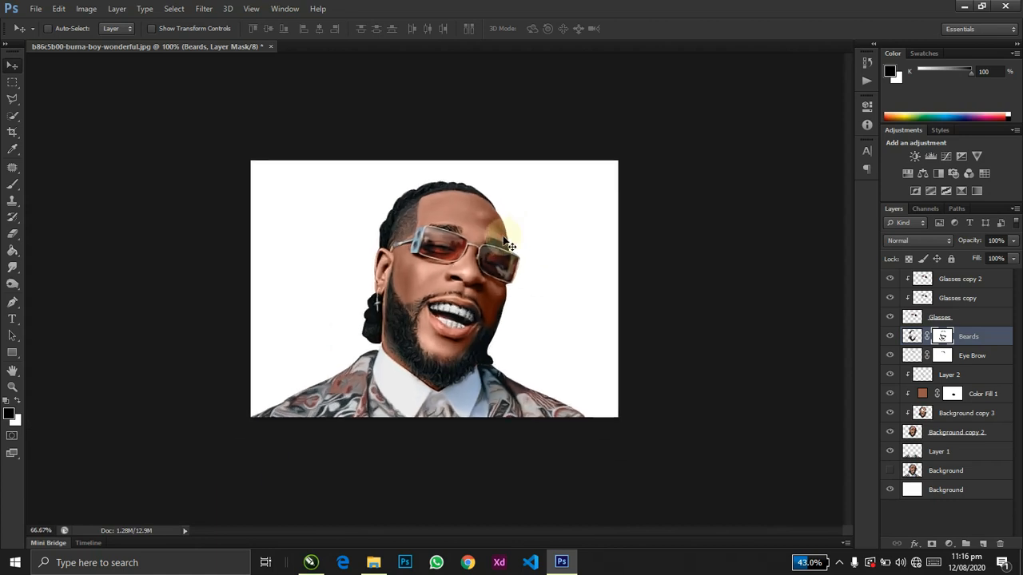
pyautogui.scroll(3, 509, 244)
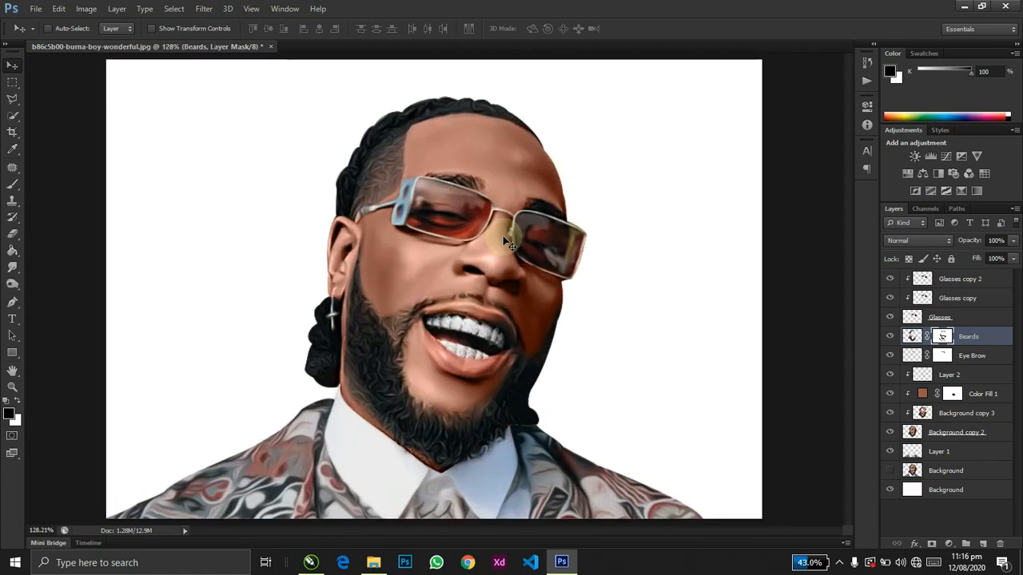
pyautogui.hotkey('ctrl', '1')
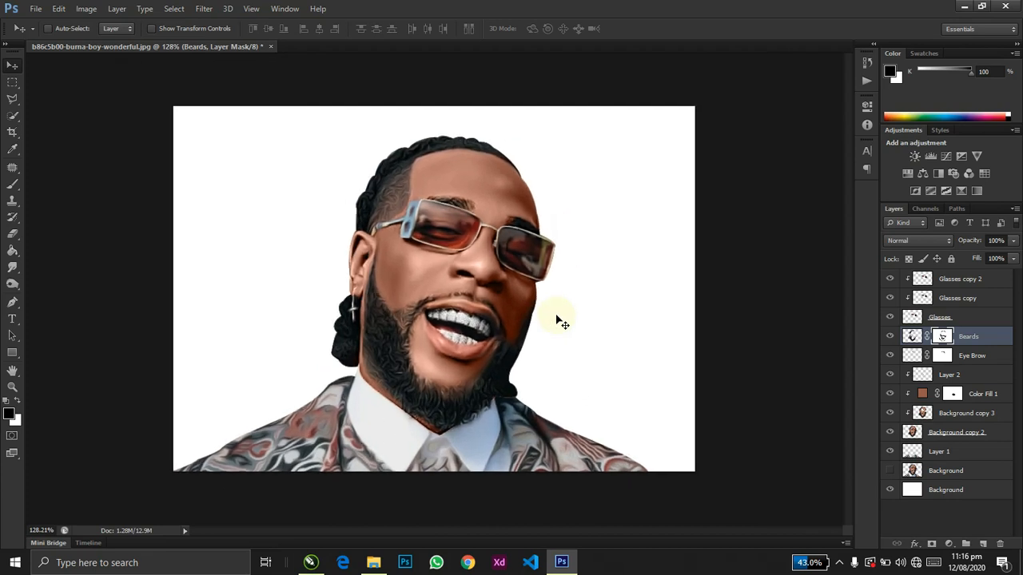
# - Fill the white bottom Background layer with light grey, RGB 174, 174, 174
pyautogui.click(958, 491)
pyautogui.press('i')
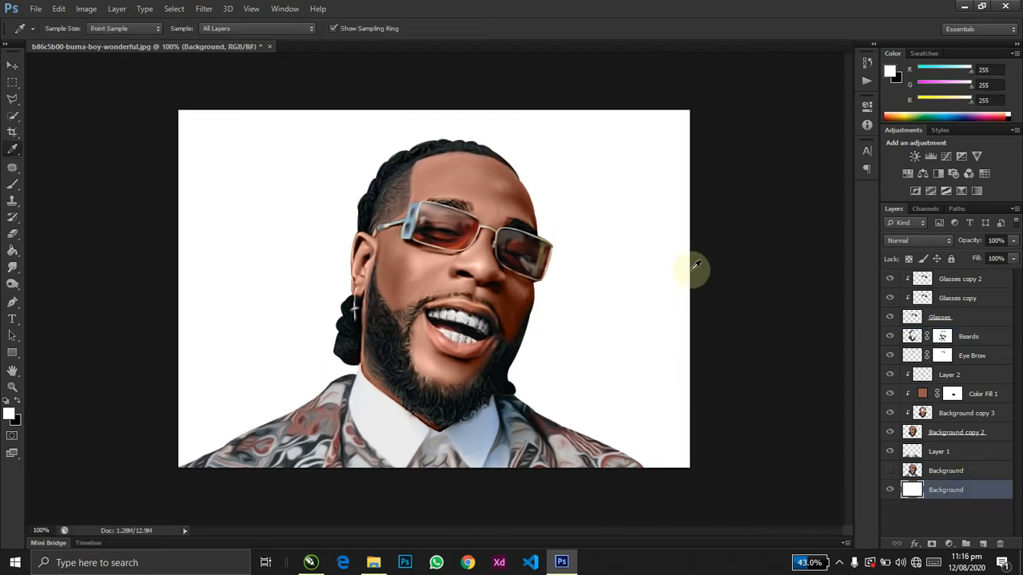
pyautogui.click(598, 301)
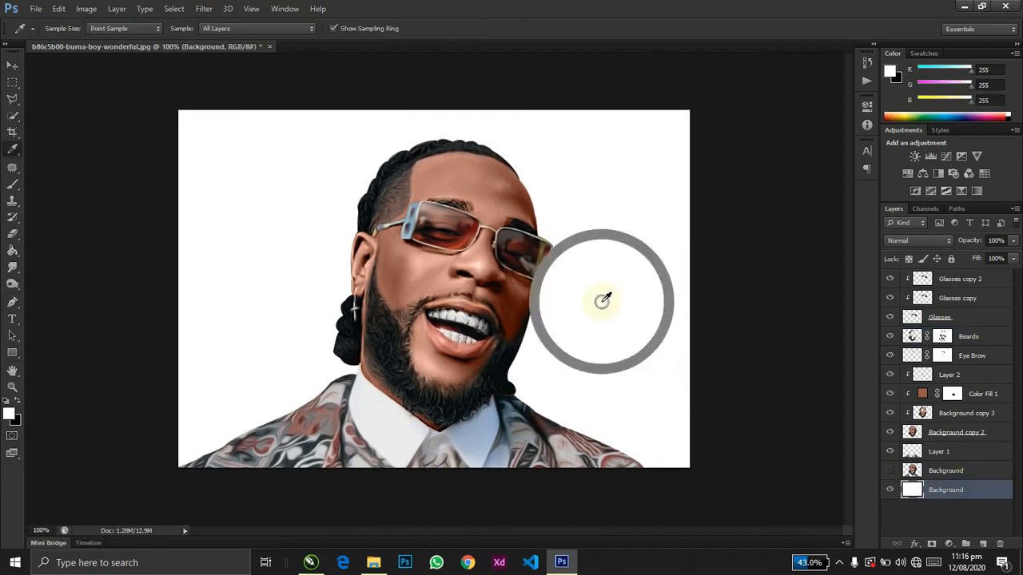
pyautogui.click(10, 414)
pyautogui.click(717, 211)
pyautogui.moveTo(716, 210); pyautogui.dragTo(718, 219)
pyautogui.click(1001, 159)
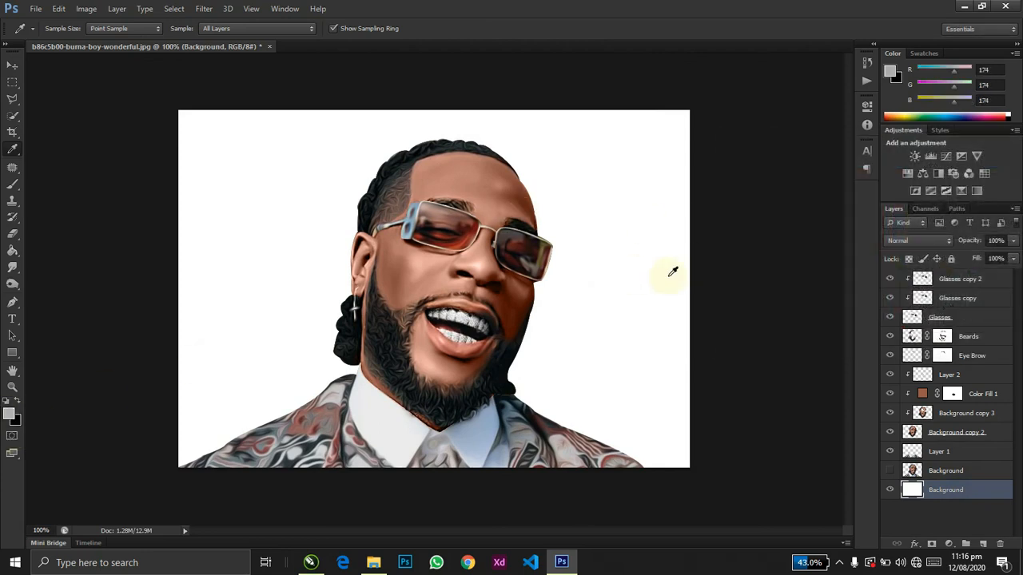
pyautogui.press('g')
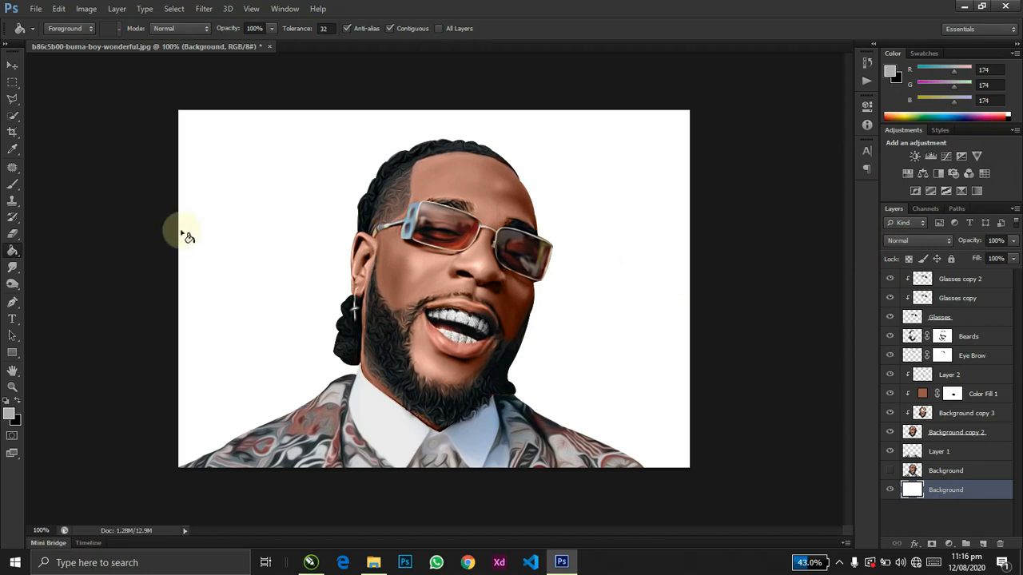
pyautogui.click(647, 328)
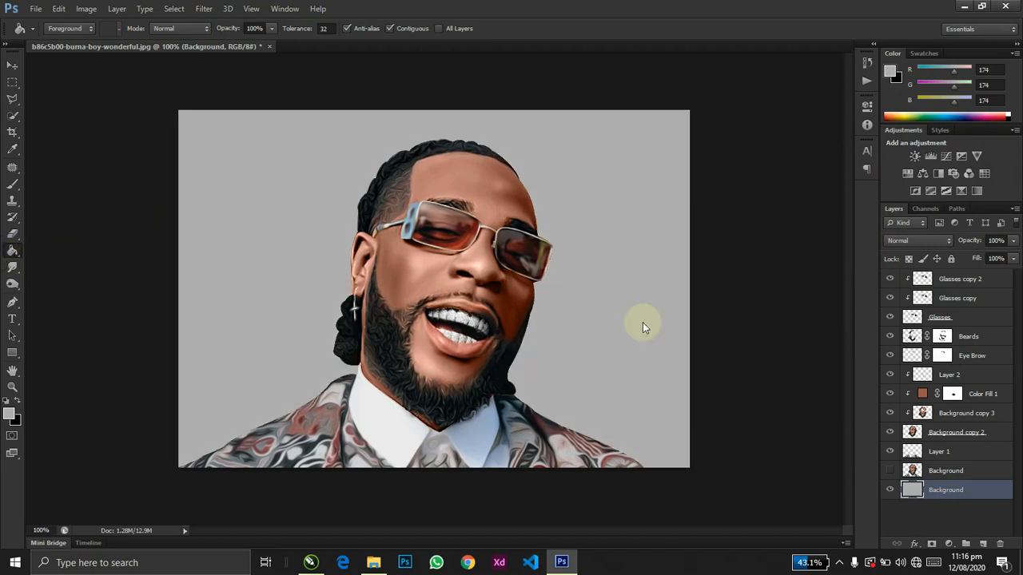
# - Paint a soft white glow on the grey background behind the head with a size 800 brush
pyautogui.press('b')
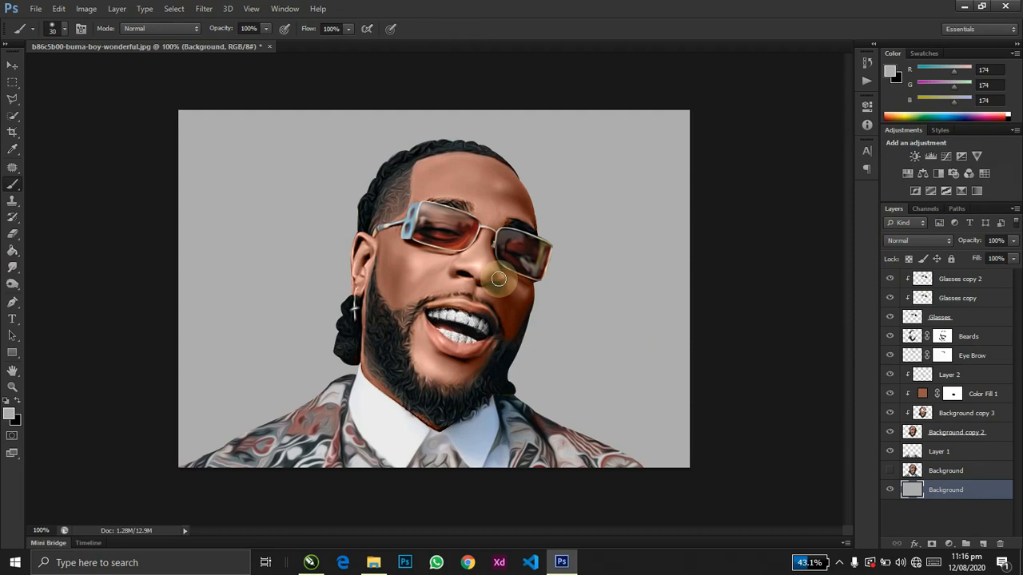
pyautogui.press('d')
pyautogui.press(']')
pyautogui.press(']')
pyautogui.press(']')
pyautogui.press(']')
pyautogui.press(']')
pyautogui.press(']')
pyautogui.press(']')
pyautogui.press(']')
pyautogui.press(']')
pyautogui.press(']')
pyautogui.press(']')
pyautogui.press(']')
pyautogui.press(']')
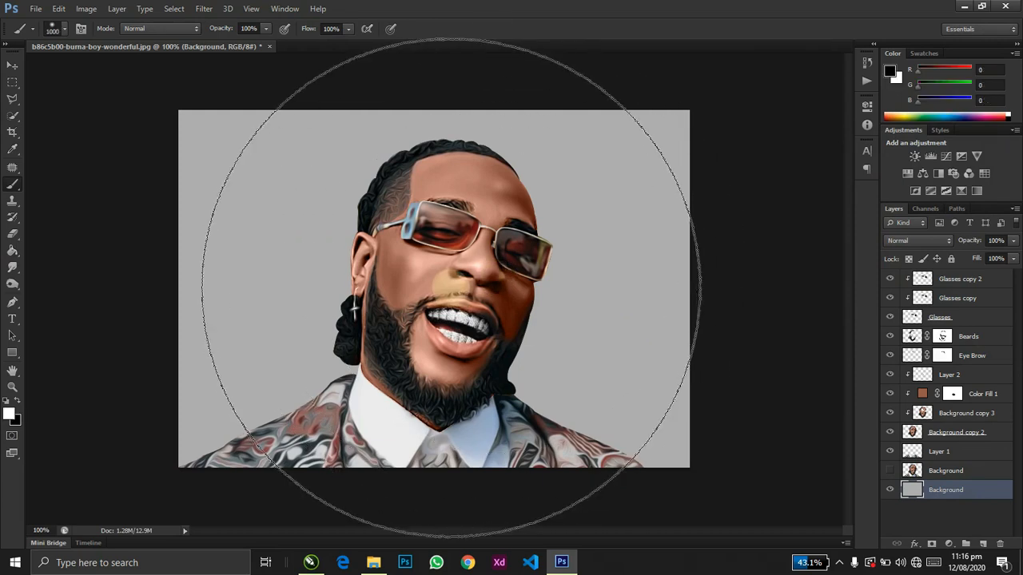
pyautogui.press('[')
pyautogui.press(']')
pyautogui.click(448, 287)
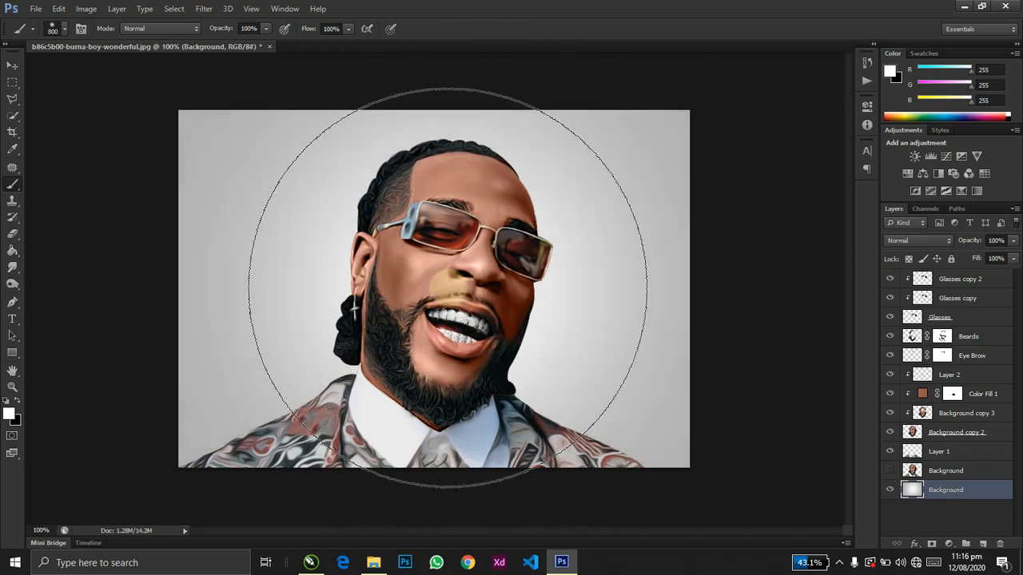
pyautogui.click(448, 287)
pyautogui.press('v')
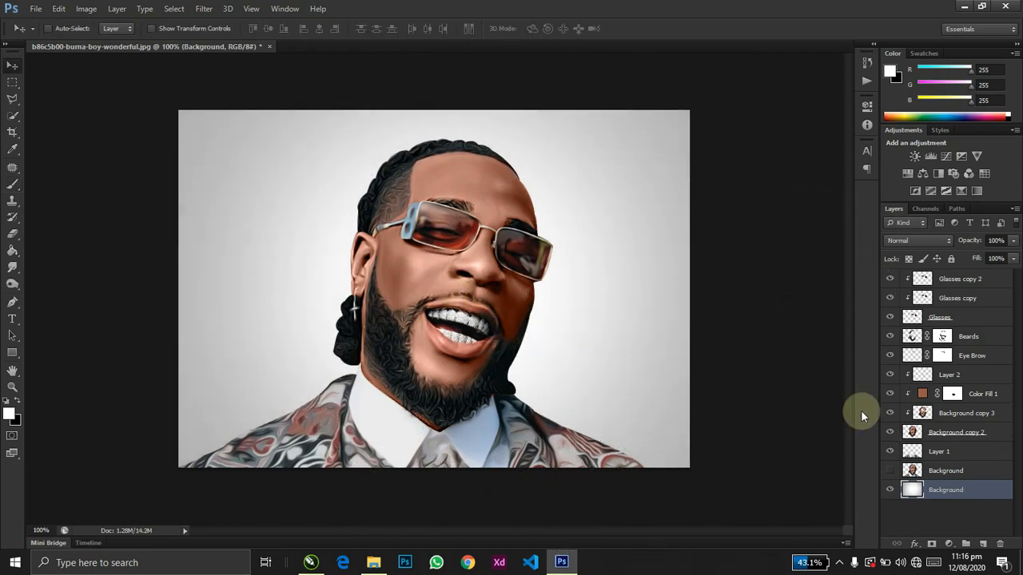
# - Duplicate all layers from Layer 1 up to Glasses copy 2 and merge the duplicates into one layer
pyautogui.click(941, 452)
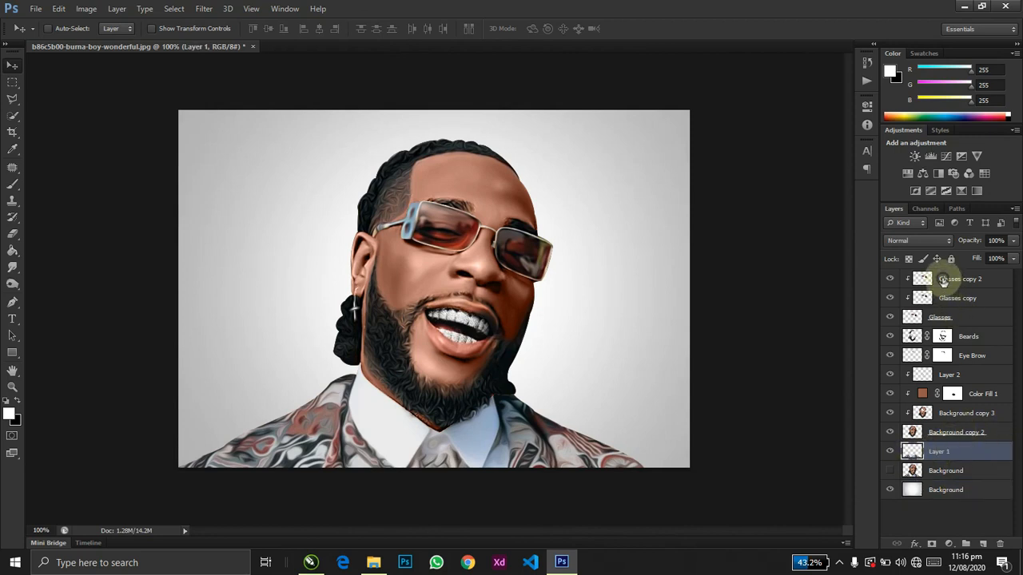
pyautogui.keyDown('shift'); pyautogui.click(942, 279); pyautogui.keyUp('shift')
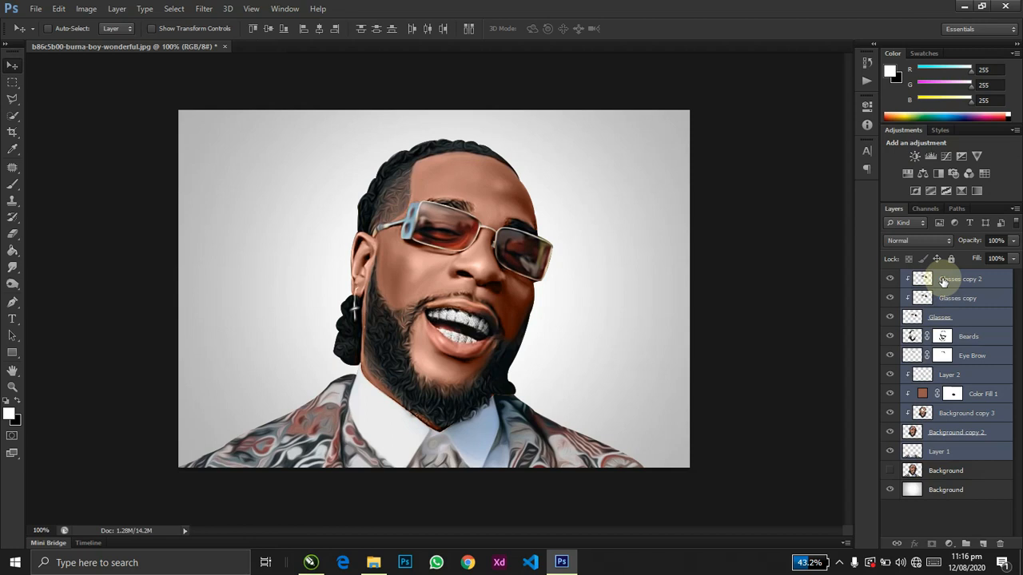
pyautogui.click(942, 281)
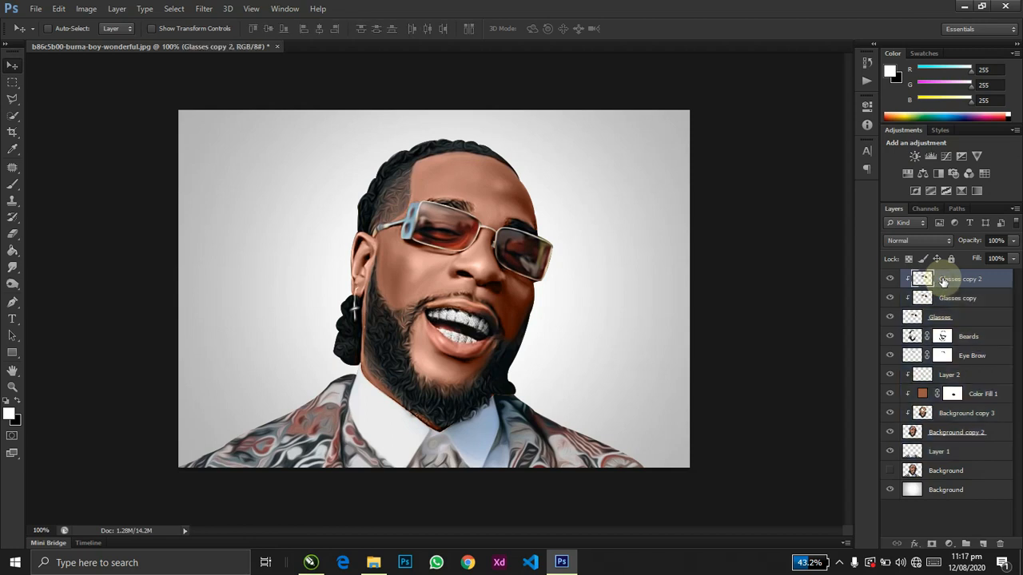
pyautogui.keyDown('shift'); pyautogui.click(952, 452); pyautogui.keyUp('shift')
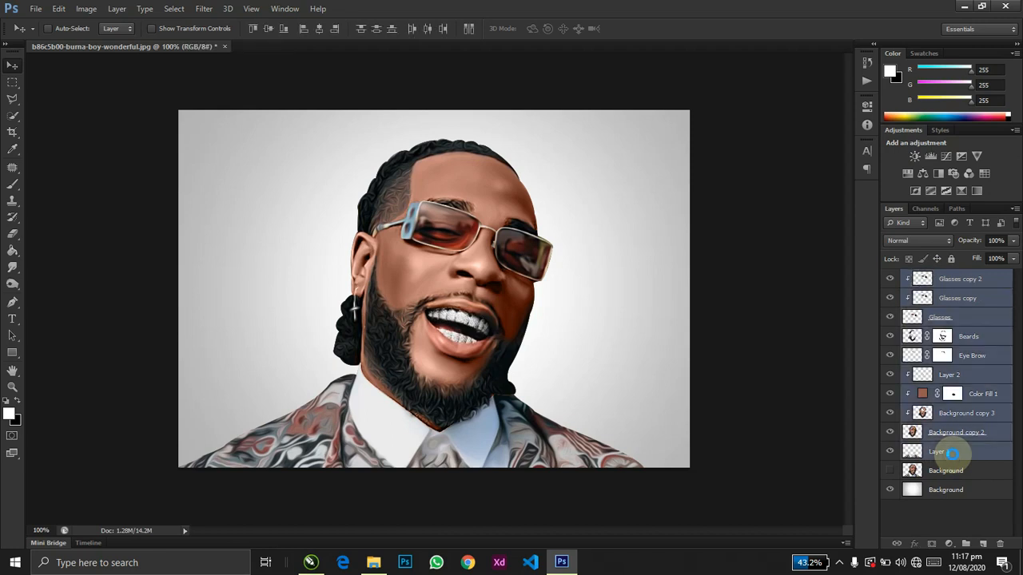
pyautogui.hotkey('ctrl', 'j')
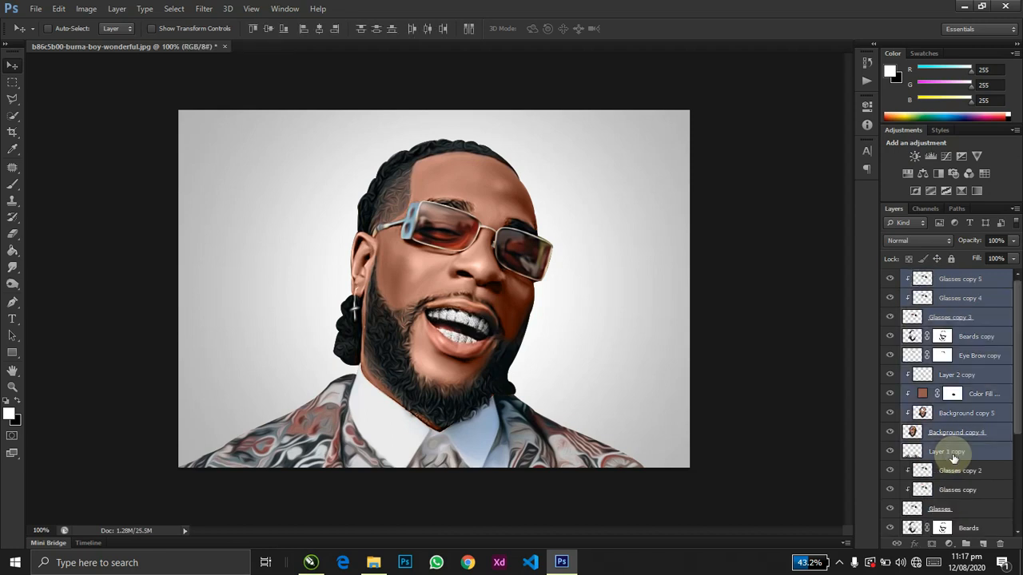
pyautogui.hotkey('ctrl', 'e')
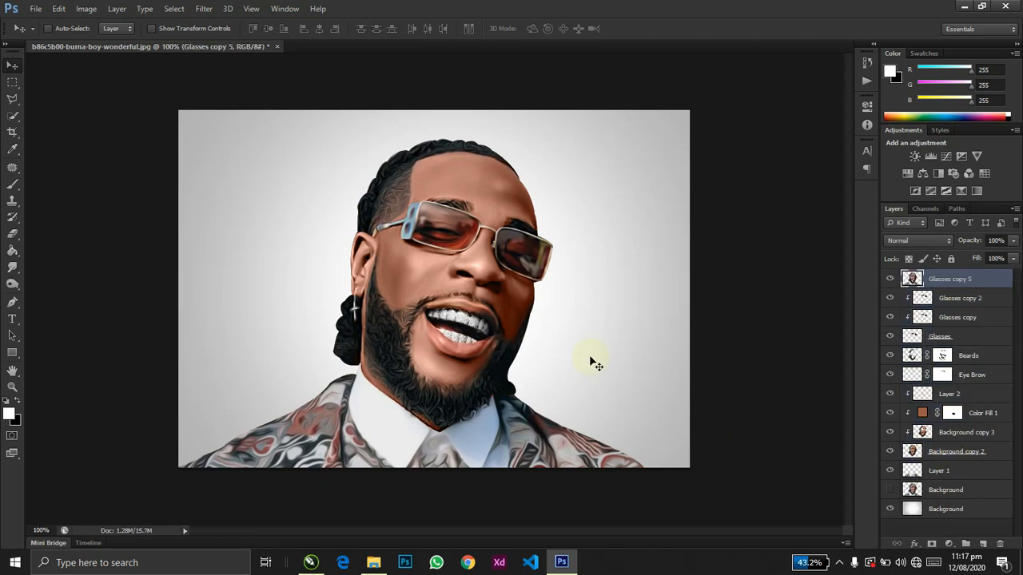
# - Enlarge the merged portrait copy and move its layer directly above the bottom Background layer
pyautogui.hotkey('ctrl', 't')
pyautogui.moveTo(643, 139); pyautogui.dragTo(794, 20)
pyautogui.press('Return')
pyautogui.hotkey('ctrl', 'shift', '[')
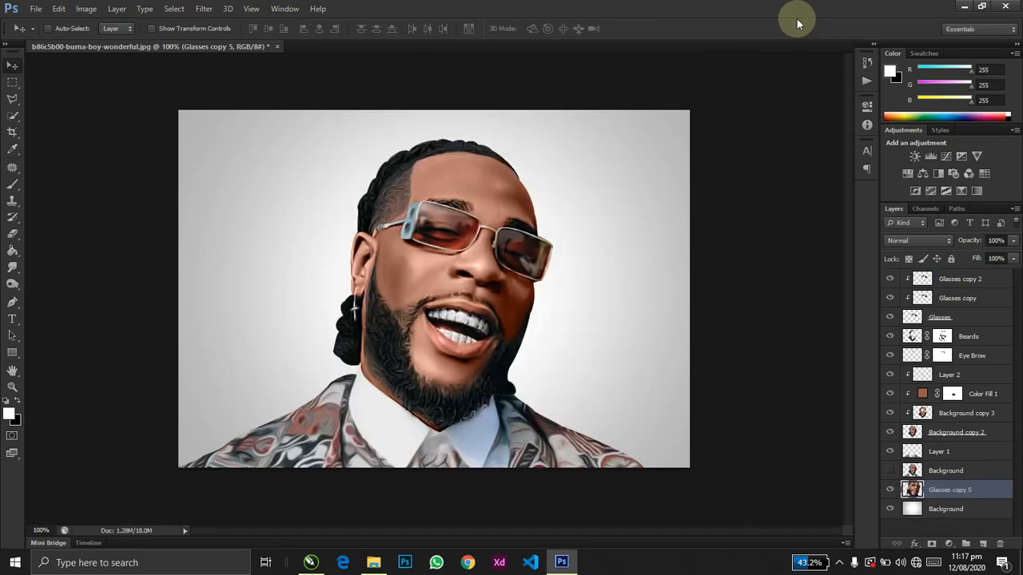
pyautogui.hotkey('ctrl', ']')
pyautogui.moveTo(950, 490)
pyautogui.mouseDown()
pyautogui.moveTo(977, 320)
pyautogui.moveTo(974, 262)
pyautogui.moveTo(936, 365)
pyautogui.moveTo(932, 499)
pyautogui.mouseUp()
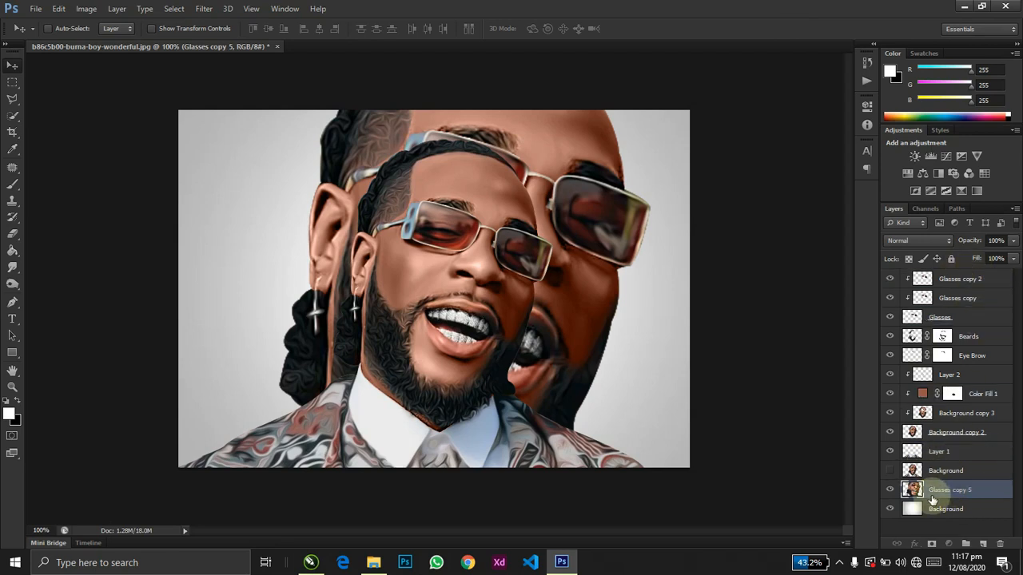
# - Flip the enlarged portrait copy horizontally and position it behind the main portrait on the left side of the canvas
pyautogui.moveTo(669, 397); pyautogui.dragTo(559, 393)
pyautogui.hotkey('ctrl', 't')
pyautogui.rightClick(298, 272)
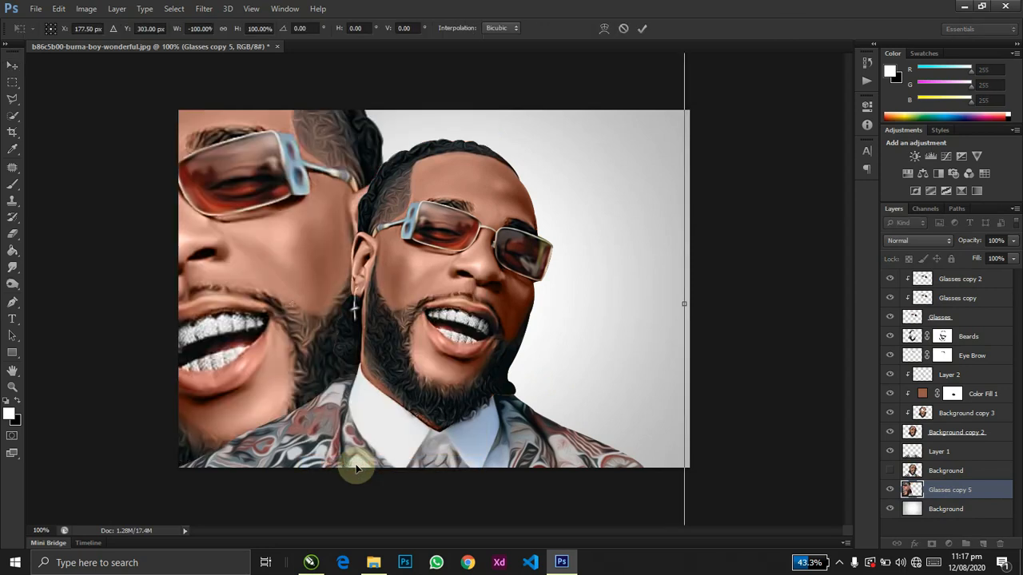
pyautogui.press('Return')
pyautogui.moveTo(292, 319); pyautogui.dragTo(352, 322)
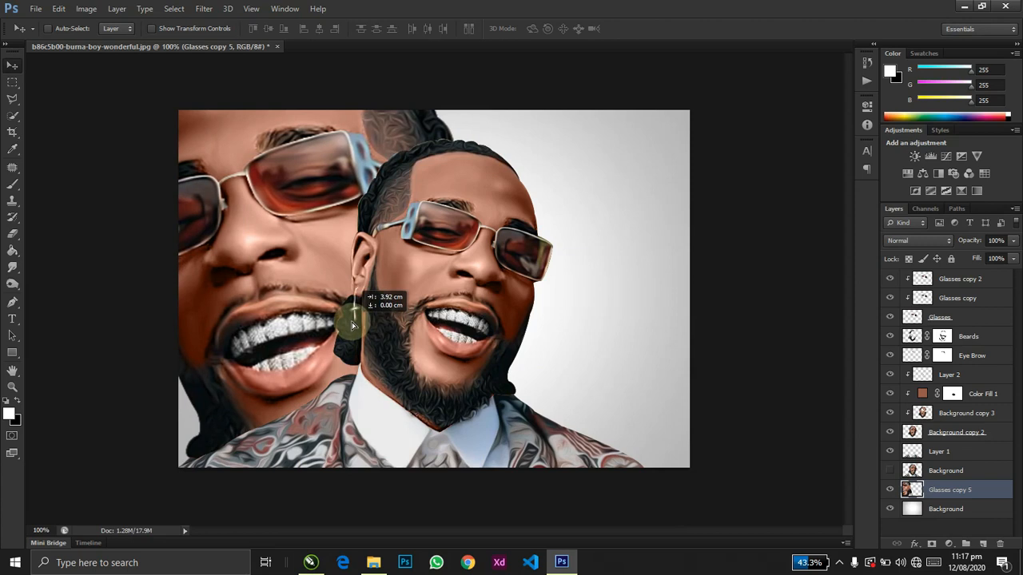
# - Resize and reposition the flipped portrait copy so its face, beard and suit show on the left behind the main portrait
pyautogui.hotkey('ctrl', 't')
pyautogui.hotkey('ctrl', '-')
pyautogui.hotkey('ctrl', '-')
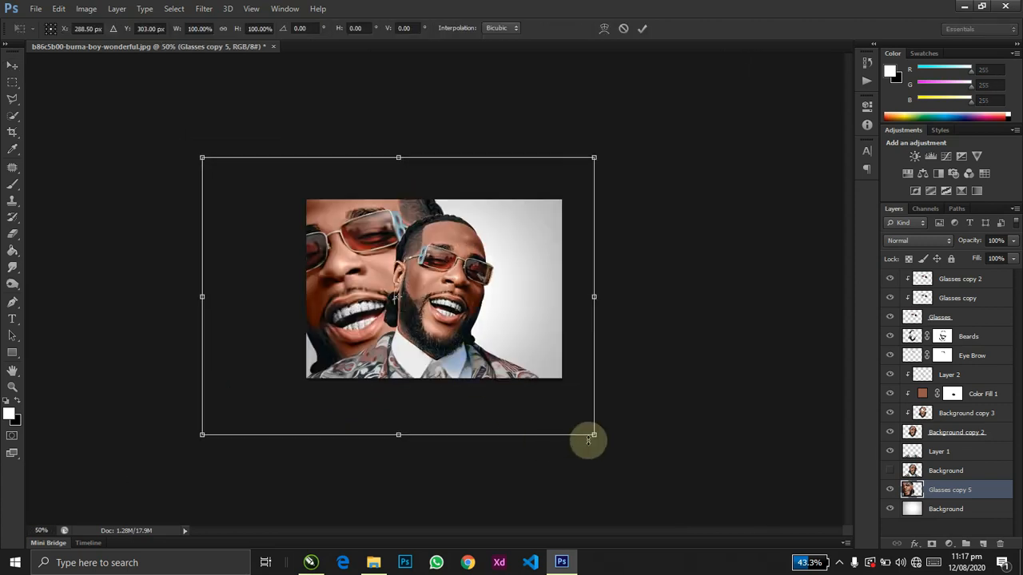
pyautogui.moveTo(594, 436); pyautogui.dragTo(560, 357)
pyautogui.press('Return')
pyautogui.hotkey('ctrl', 't')
pyautogui.press('Return')
pyautogui.hotkey('ctrl', 't')
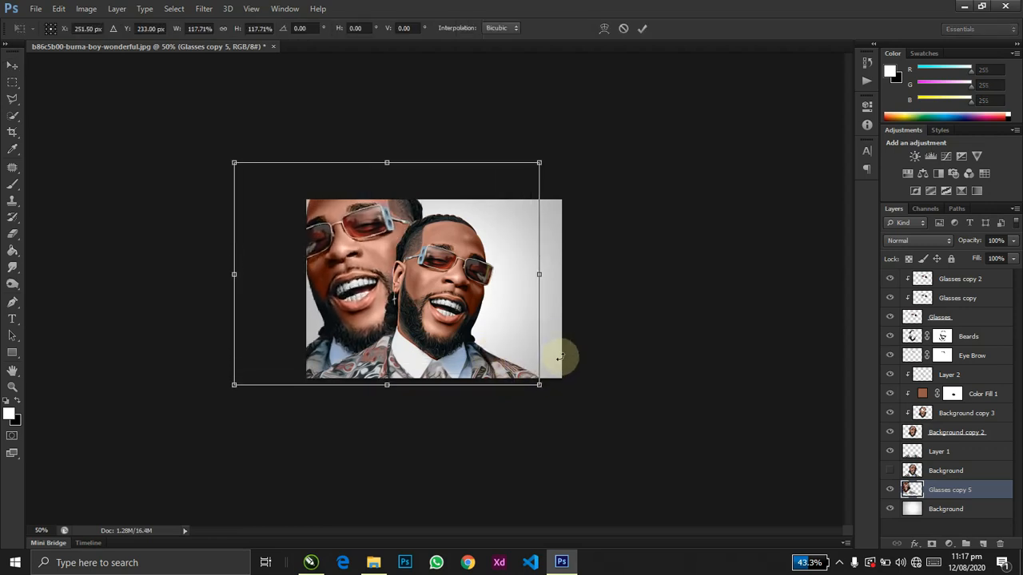
pyautogui.press('Return')
# - Lower the opacity of the Glasses copy 5 layer to 20%
pyautogui.scroll(5, 561, 362)
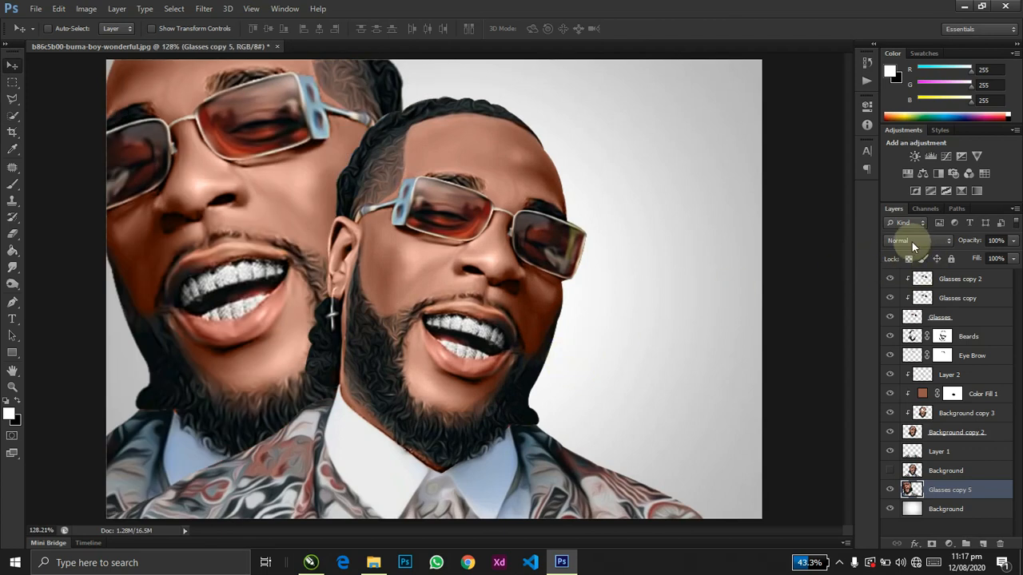
pyautogui.moveTo(967, 240); pyautogui.dragTo(946, 246)
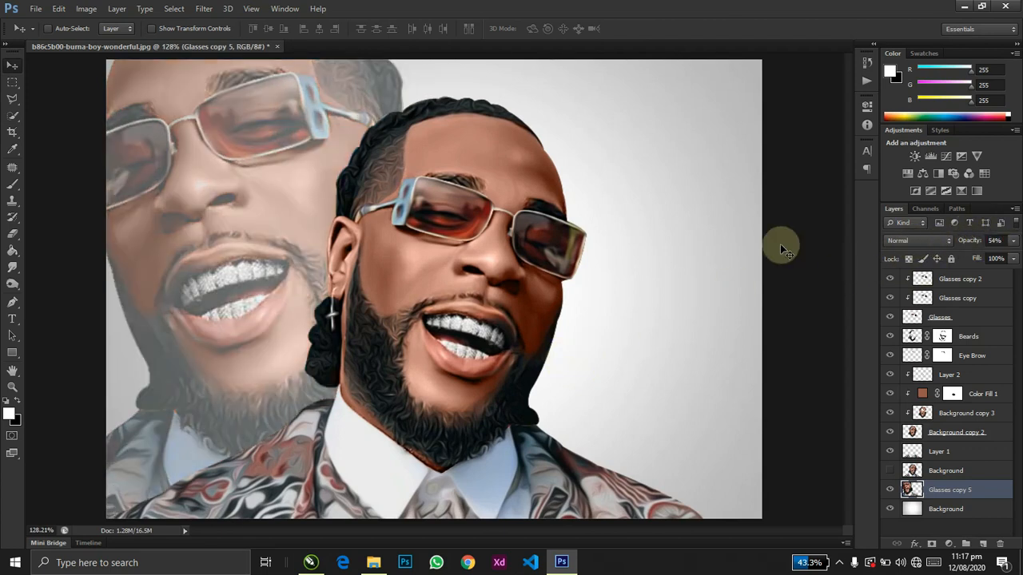
pyautogui.hotkey('ctrl', '1')
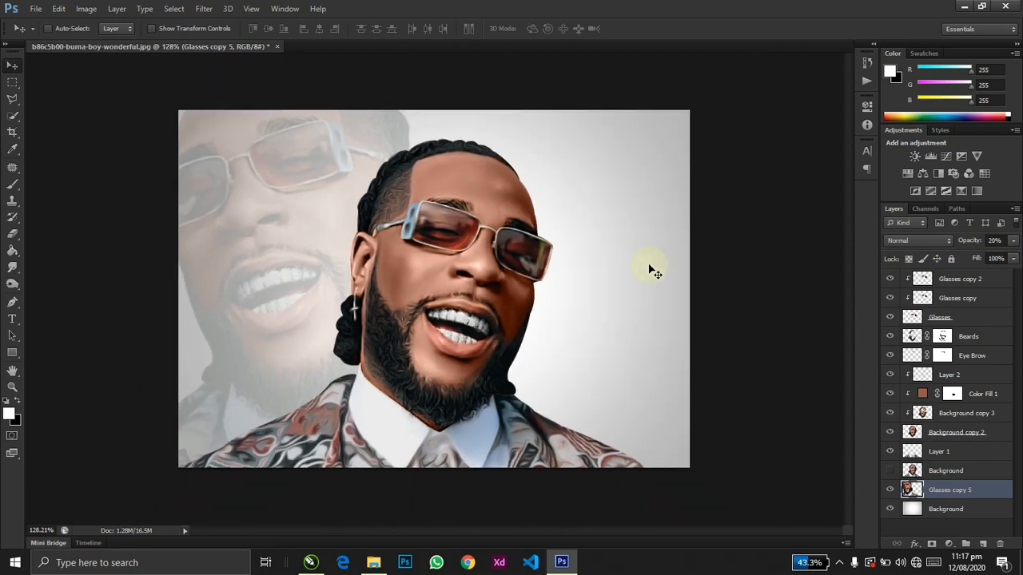
# - Scale the faded portrait copy on Glasses copy 5 down to about 77% and move it up and to the left
pyautogui.hotkey('ctrl', 't')
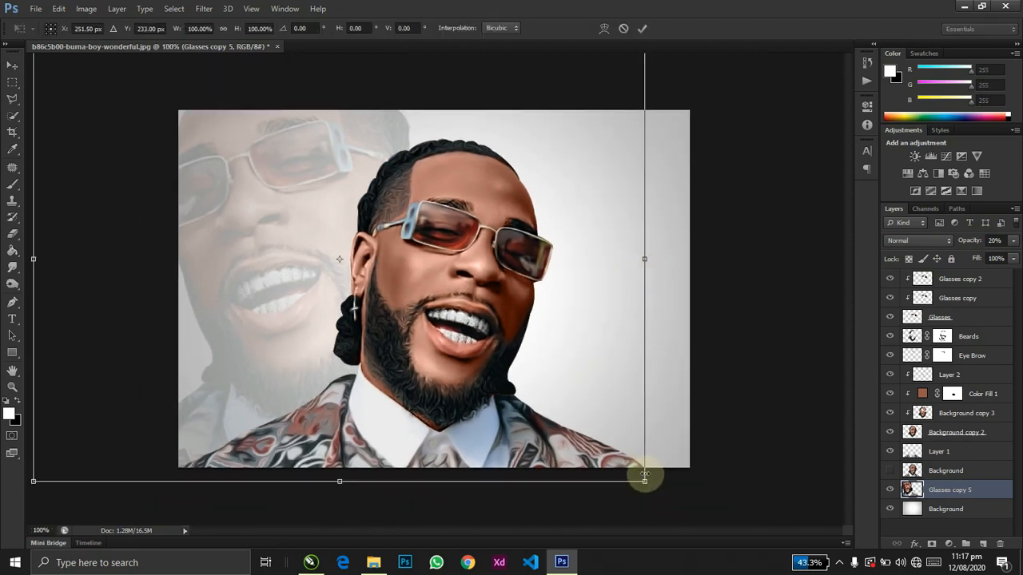
pyautogui.moveTo(644, 482); pyautogui.dragTo(575, 431)
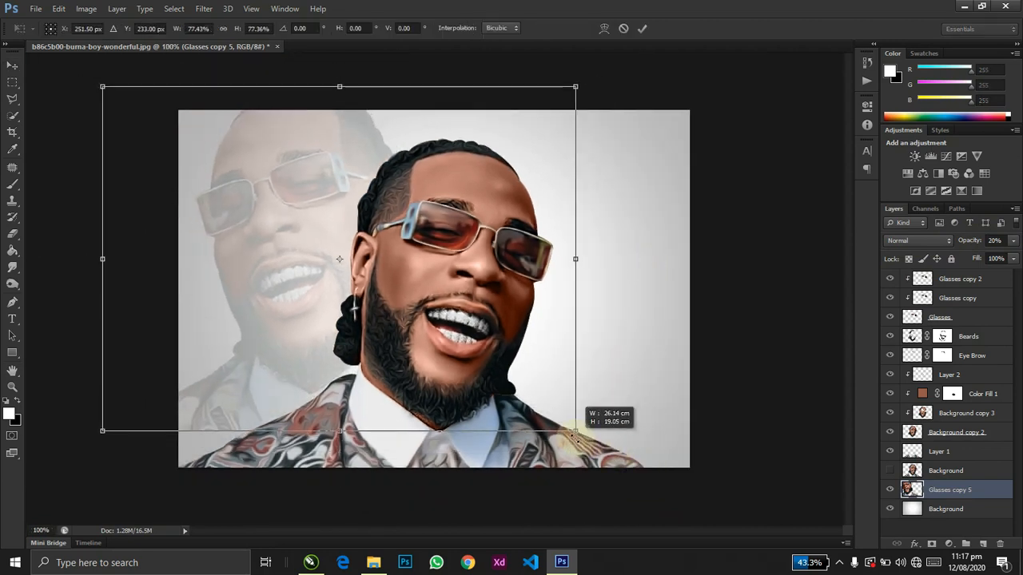
pyautogui.press('Return')
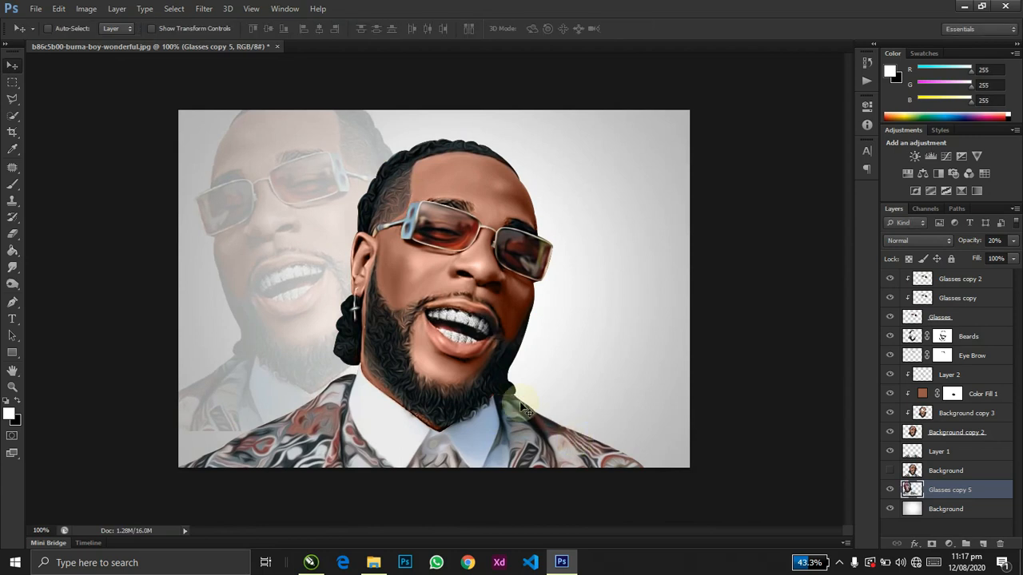
pyautogui.hotkey('ctrl', '-')
pyautogui.moveTo(366, 359); pyautogui.dragTo(334, 343)
# - Enlarge the faded portrait copy so its face fills the canvas height behind the main portrait
pyautogui.hotkey('ctrl', 't')
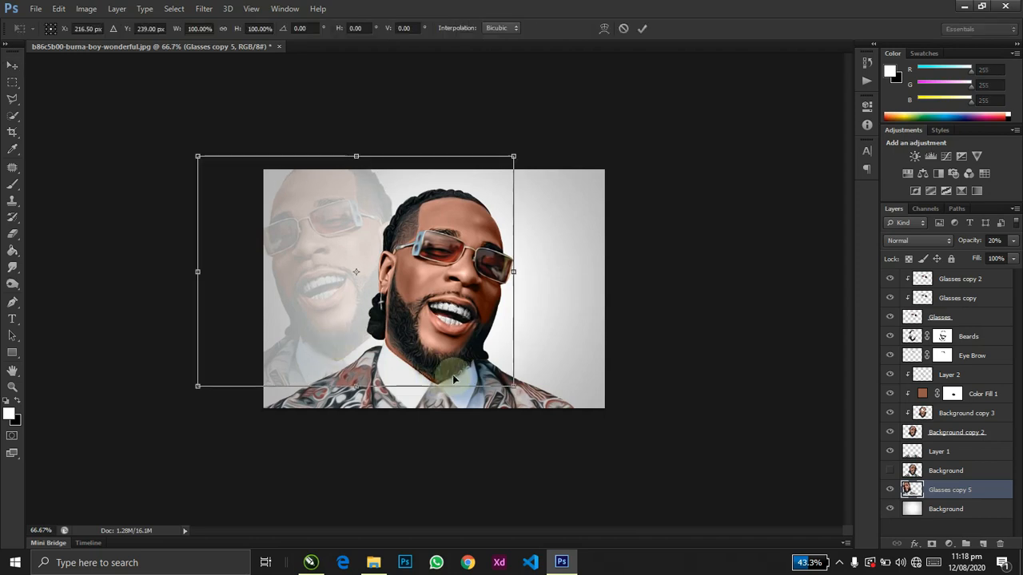
pyautogui.moveTo(514, 387); pyautogui.dragTo(548, 411)
pyautogui.press('Return')
pyautogui.hotkey('ctrl', '0')
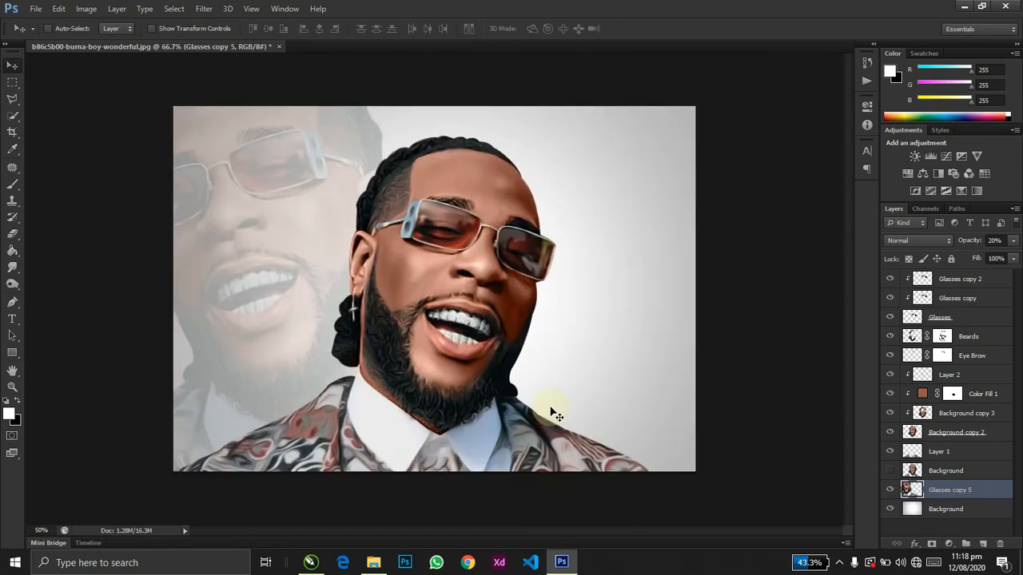
# - Add the text "JolaGraphics" in black 12 pt Comic Sans MS on the grey background beside the portrait
pyautogui.hotkey('ctrl', '-')
pyautogui.hotkey('ctrl', '+')
pyautogui.hotkey('ctrl', '-')
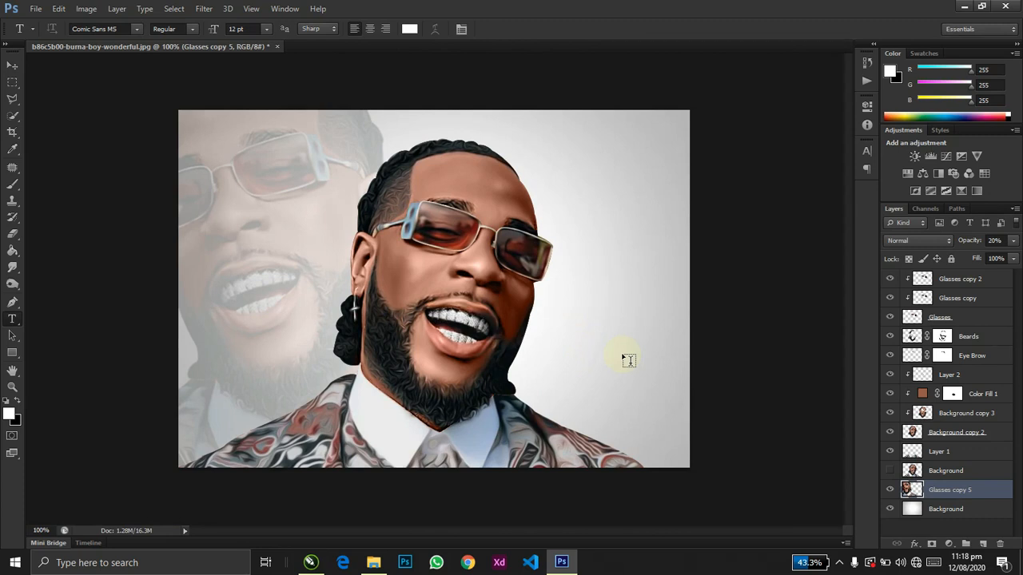
pyautogui.click(604, 351)
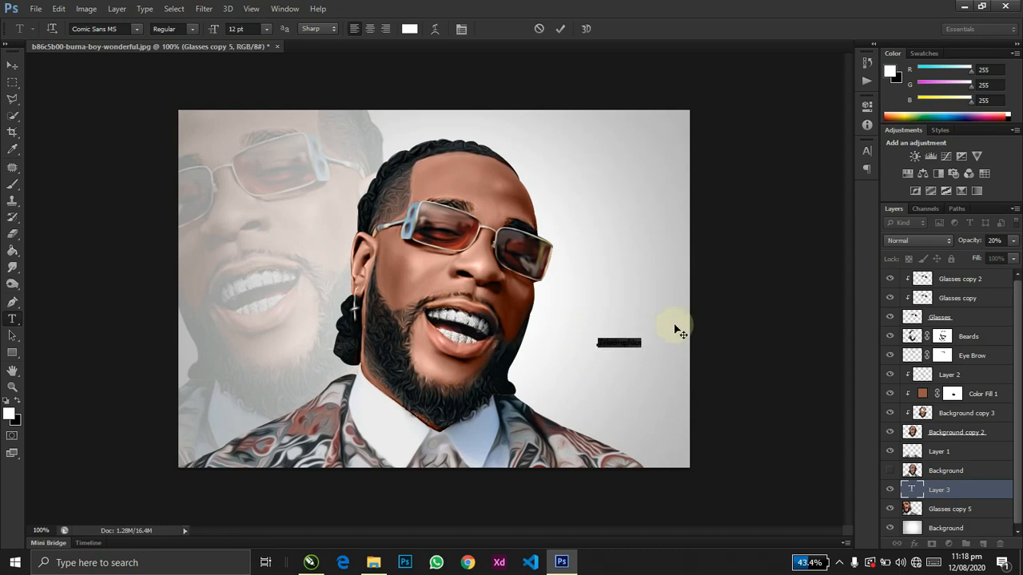
pyautogui.click(916, 53)
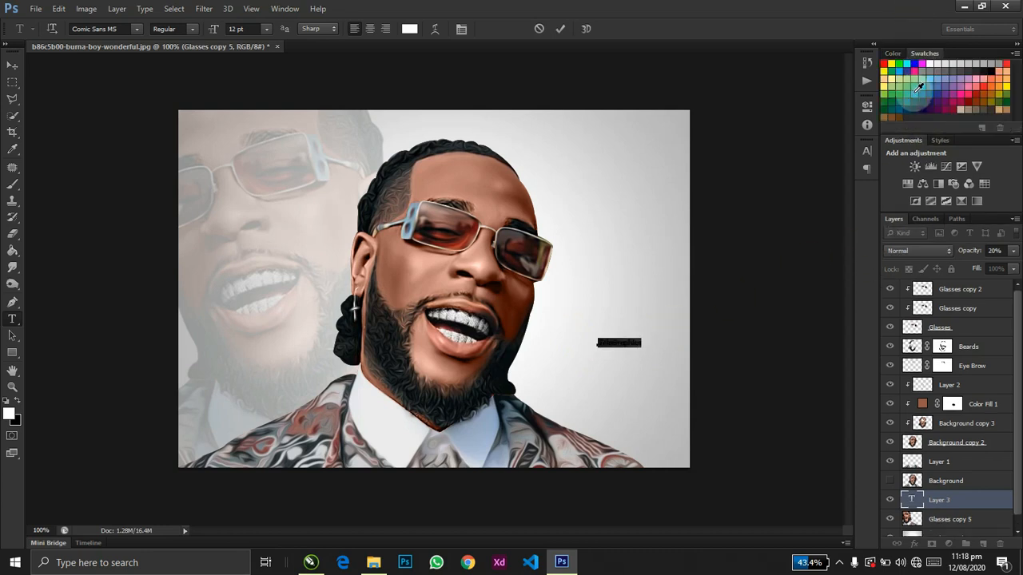
pyautogui.click(997, 64)
pyautogui.hotkey('ctrl', 'Return')
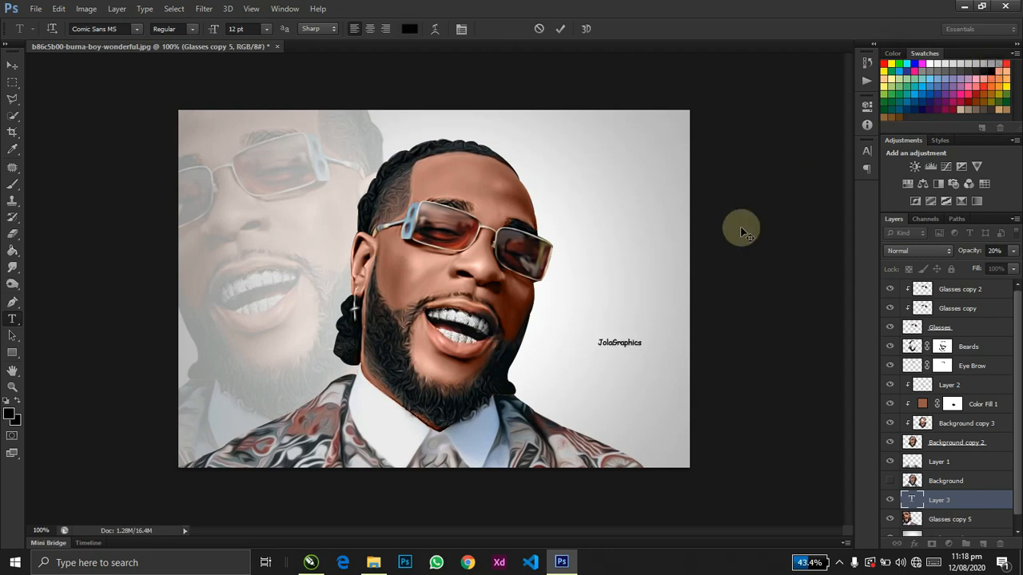
# - Move the JolaGraphics text just above the suit shoulder, scaling it to about 160% and then down to about 74%
pyautogui.press('v')
pyautogui.moveTo(620, 326); pyautogui.dragTo(573, 396)
pyautogui.hotkey('ctrl', 't')
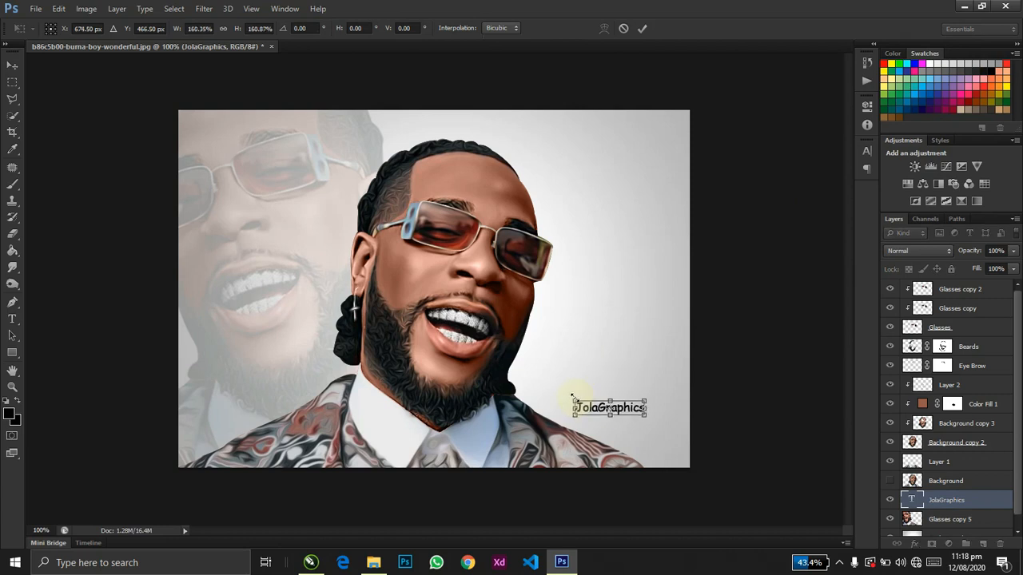
pyautogui.press('Return')
pyautogui.hotkey('ctrl', 't')
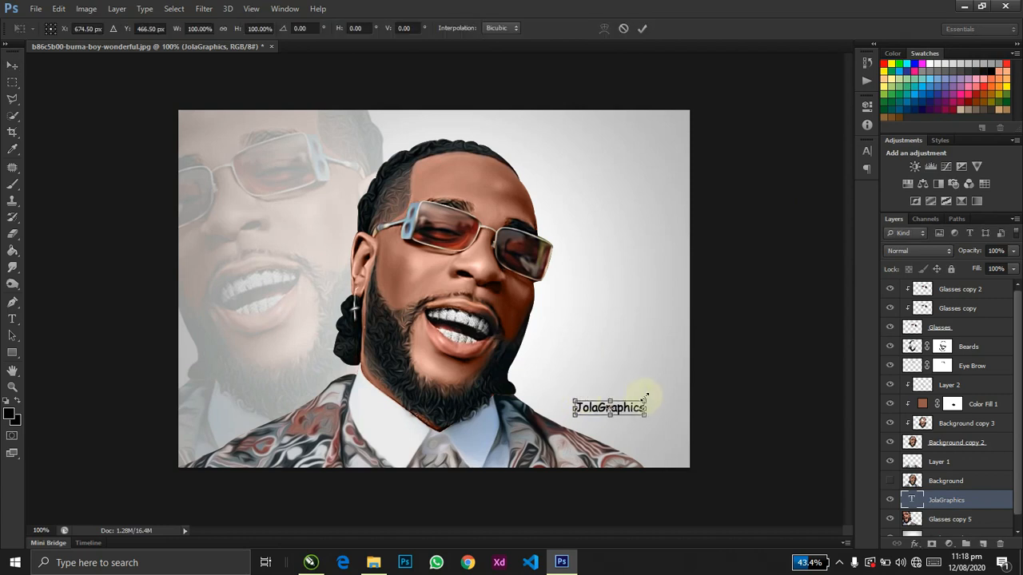
pyautogui.moveTo(643, 398); pyautogui.dragTo(639, 404)
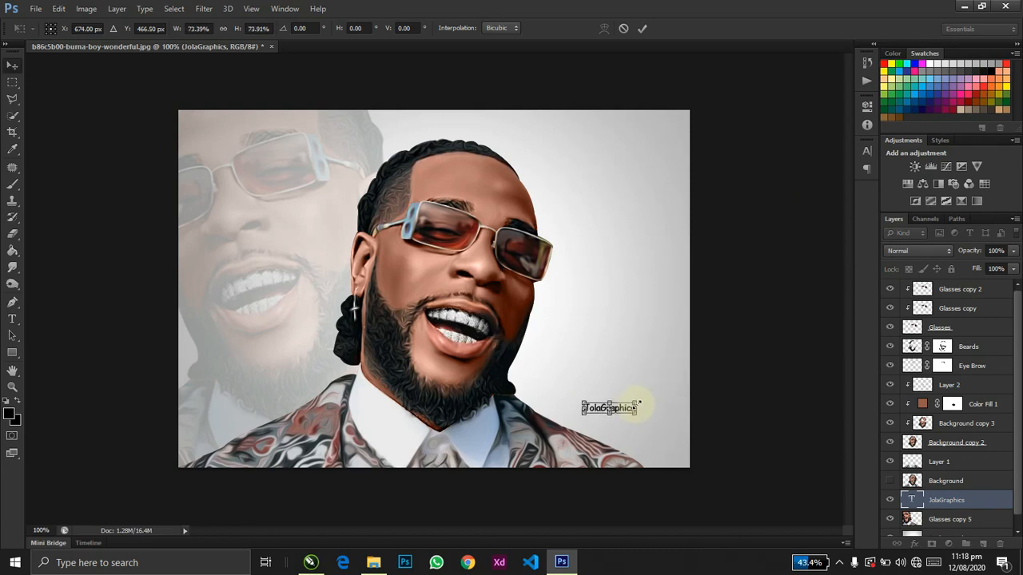
pyautogui.press('Return')
# - Burn the lip and lower teeth edges on the Background copy 3 layer with a small brush, Midtones range and 42% exposure
pyautogui.press('z')
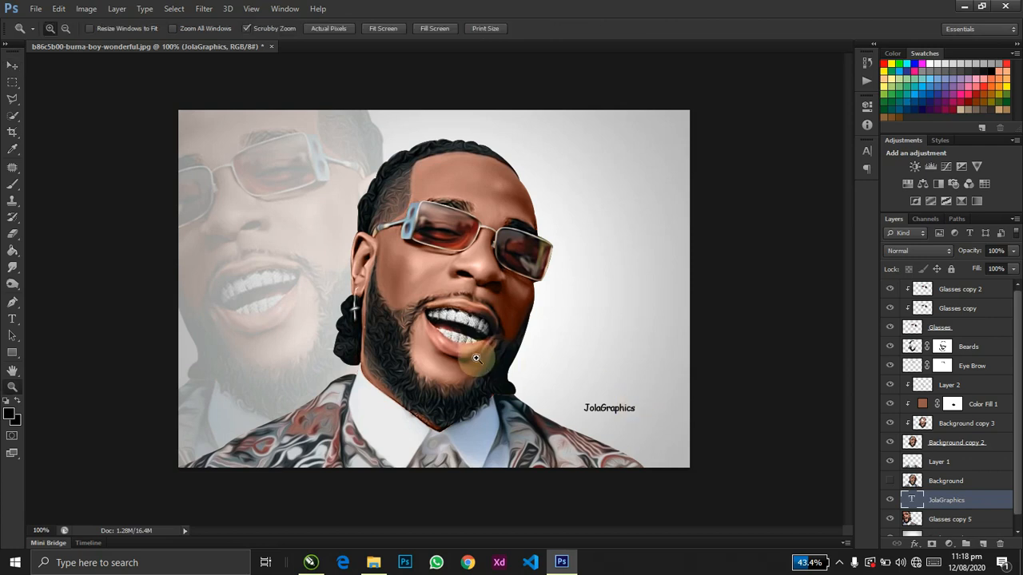
pyautogui.click(521, 379)
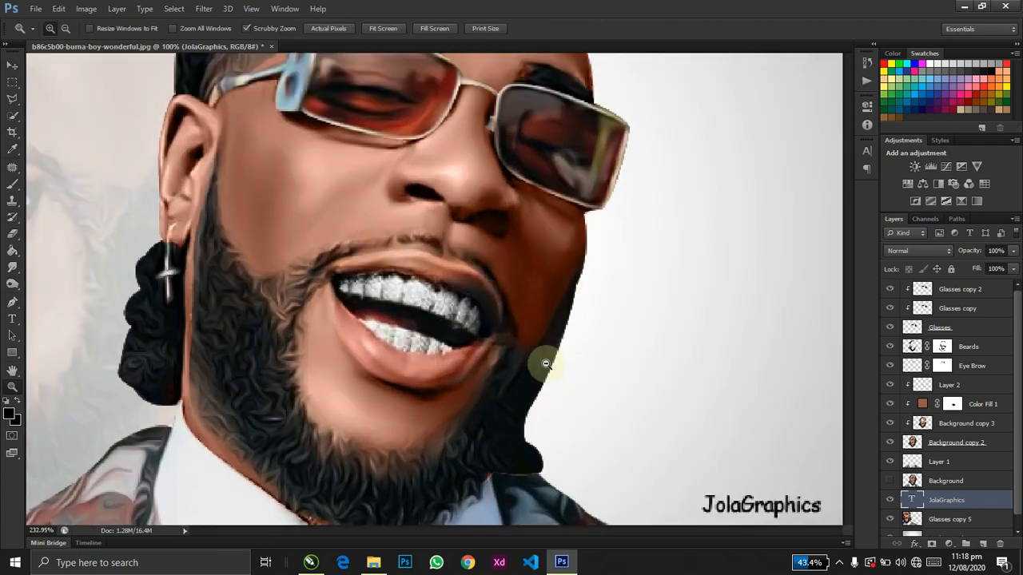
pyautogui.click(546, 364)
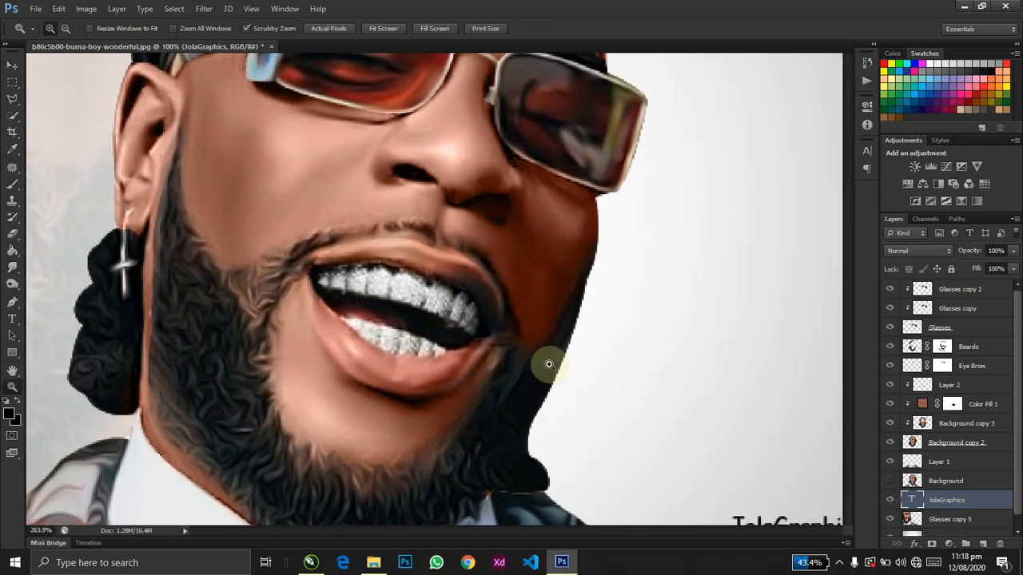
pyautogui.click(10, 286)
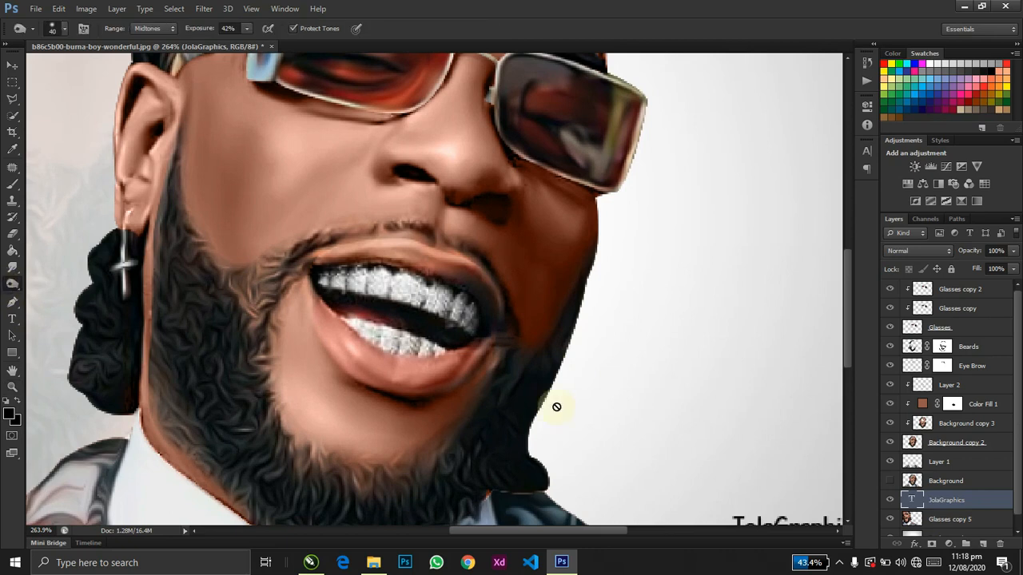
pyautogui.click(963, 426)
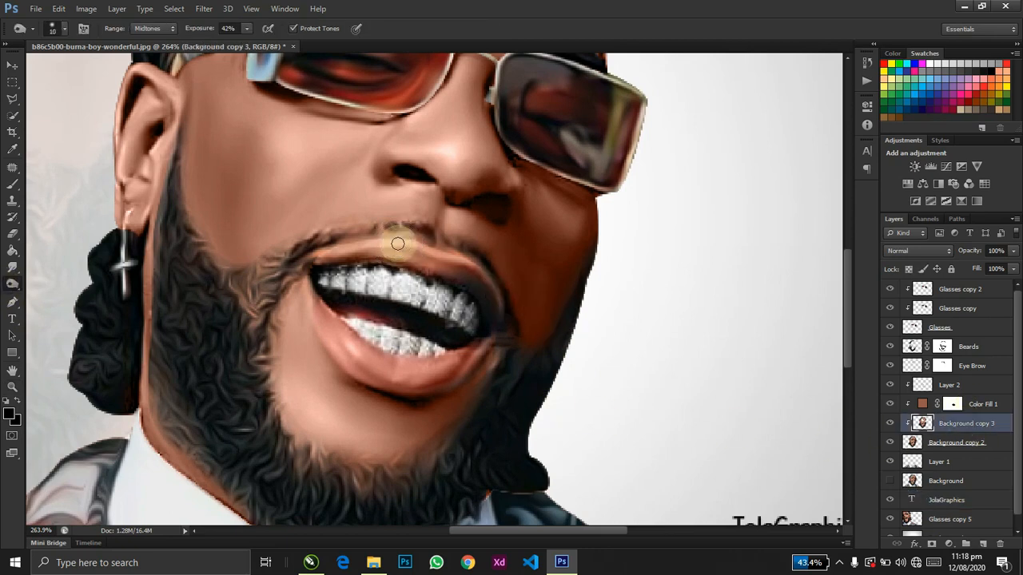
pyautogui.moveTo(393, 243)
pyautogui.mouseDown()
pyautogui.moveTo(330, 257)
pyautogui.moveTo(369, 246)
pyautogui.moveTo(466, 262)
pyautogui.moveTo(497, 304)
pyautogui.moveTo(467, 253)
pyautogui.moveTo(467, 264)
pyautogui.moveTo(403, 246)
pyautogui.moveTo(331, 256)
pyautogui.moveTo(431, 250)
pyautogui.moveTo(412, 233)
pyautogui.moveTo(355, 292)
pyautogui.moveTo(311, 294)
pyautogui.moveTo(326, 346)
pyautogui.moveTo(348, 374)
pyautogui.moveTo(404, 394)
pyautogui.moveTo(462, 376)
pyautogui.moveTo(407, 388)
pyautogui.moveTo(371, 376)
pyautogui.moveTo(337, 336)
pyautogui.moveTo(358, 370)
pyautogui.moveTo(389, 382)
pyautogui.moveTo(395, 361)
pyautogui.moveTo(339, 339)
pyautogui.moveTo(384, 378)
pyautogui.moveTo(398, 367)
pyautogui.moveTo(392, 352)
pyautogui.moveTo(397, 365)
pyautogui.moveTo(448, 356)
pyautogui.moveTo(392, 376)
pyautogui.mouseUp()
pyautogui.scroll(2, 393, 379)
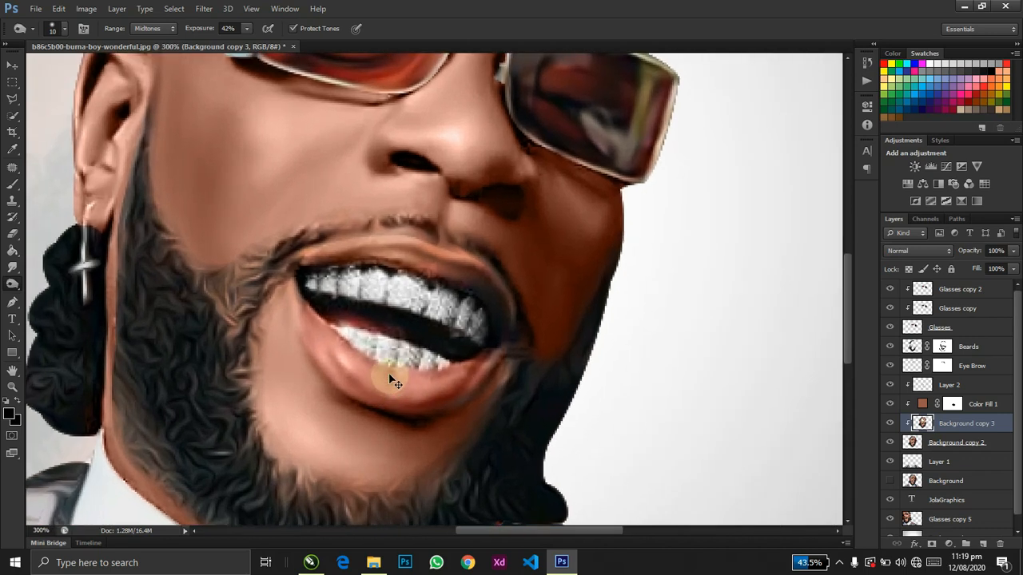
pyautogui.moveTo(388, 372); pyautogui.dragTo(363, 330)
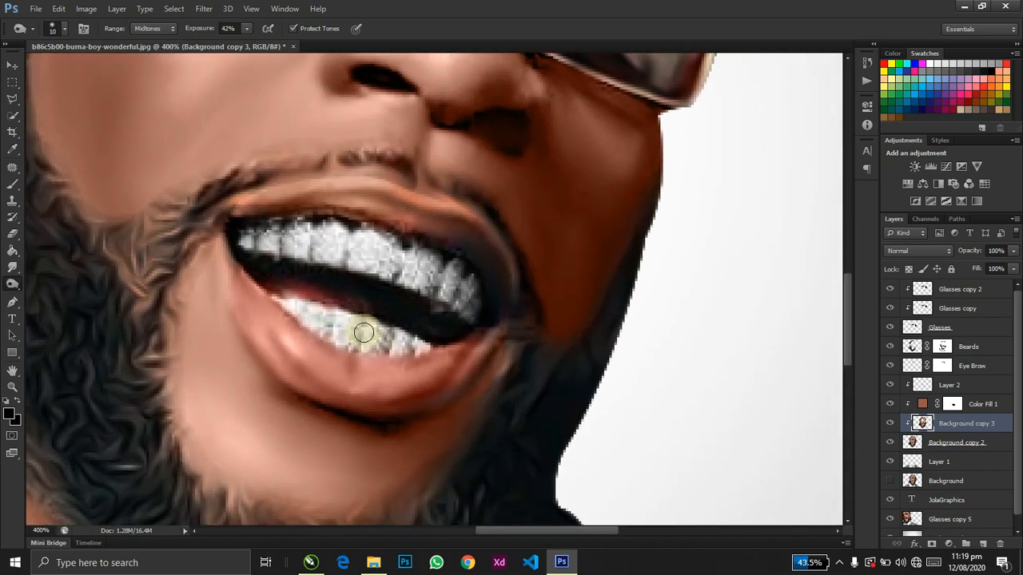
pyautogui.moveTo(364, 368)
pyautogui.mouseDown()
pyautogui.moveTo(383, 365)
pyautogui.moveTo(361, 374)
pyautogui.moveTo(391, 379)
pyautogui.moveTo(340, 381)
pyautogui.moveTo(331, 370)
pyautogui.moveTo(335, 359)
pyautogui.moveTo(391, 354)
pyautogui.mouseUp()
pyautogui.hotkey('ctrl', '-')
pyautogui.hotkey('ctrl', '0')
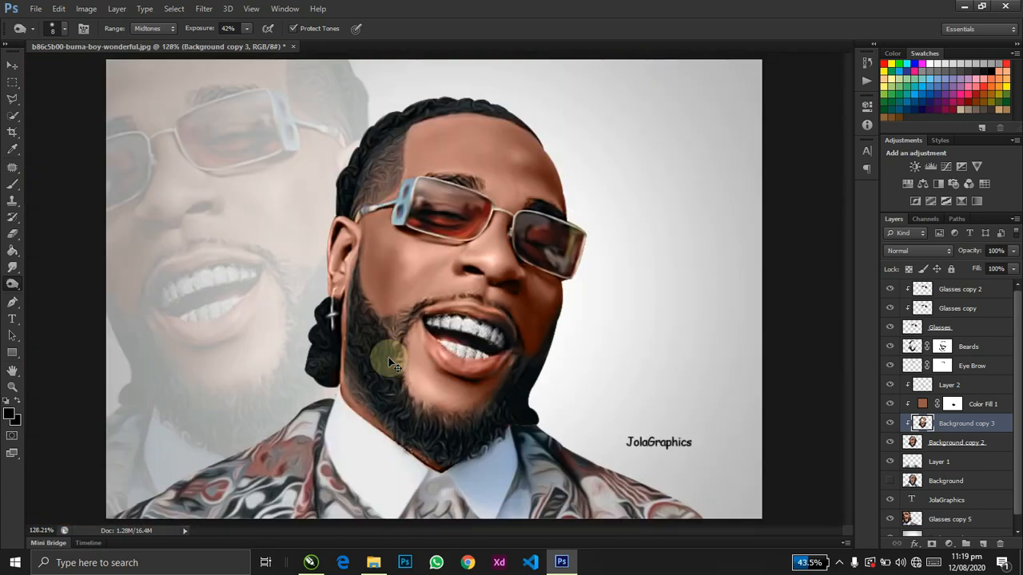
# - Burn along the upper lip and moustache edge on the Beards layer and on its mask with a 10 px brush
pyautogui.scroll(2, 391, 363)
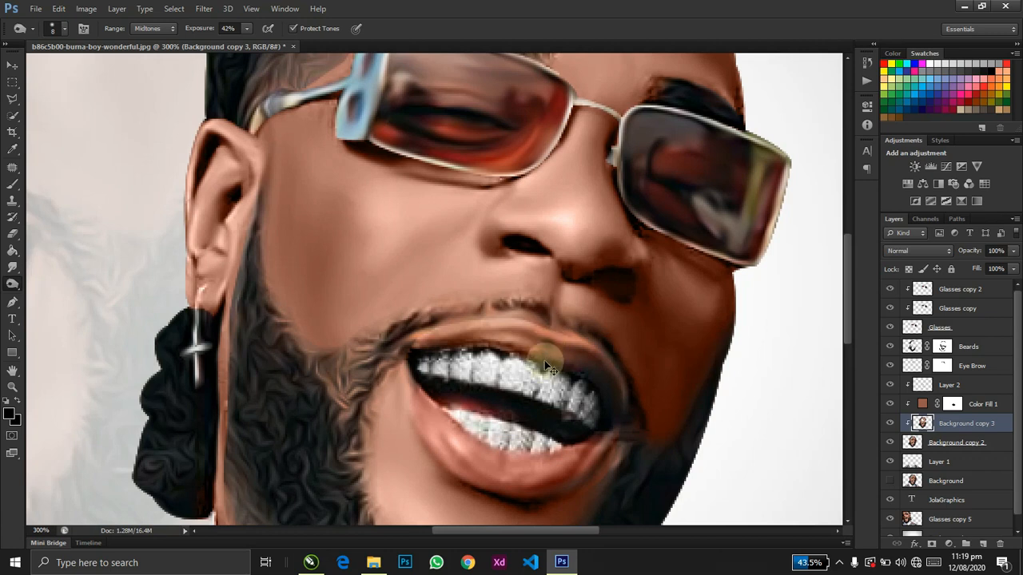
pyautogui.hotkey('ctrl', '0')
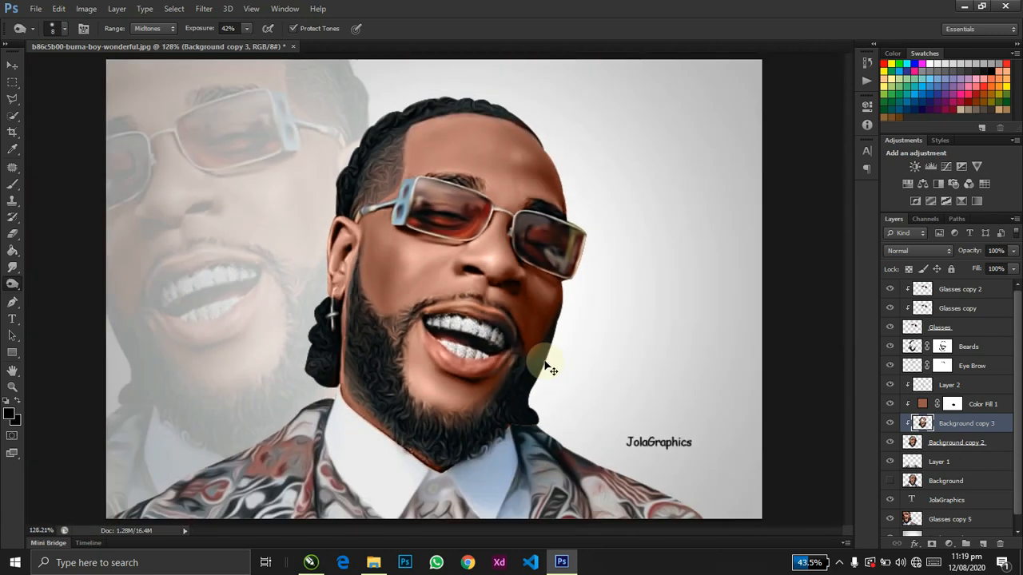
pyautogui.hotkey('ctrl', '+')
pyautogui.hotkey('ctrl', '+')
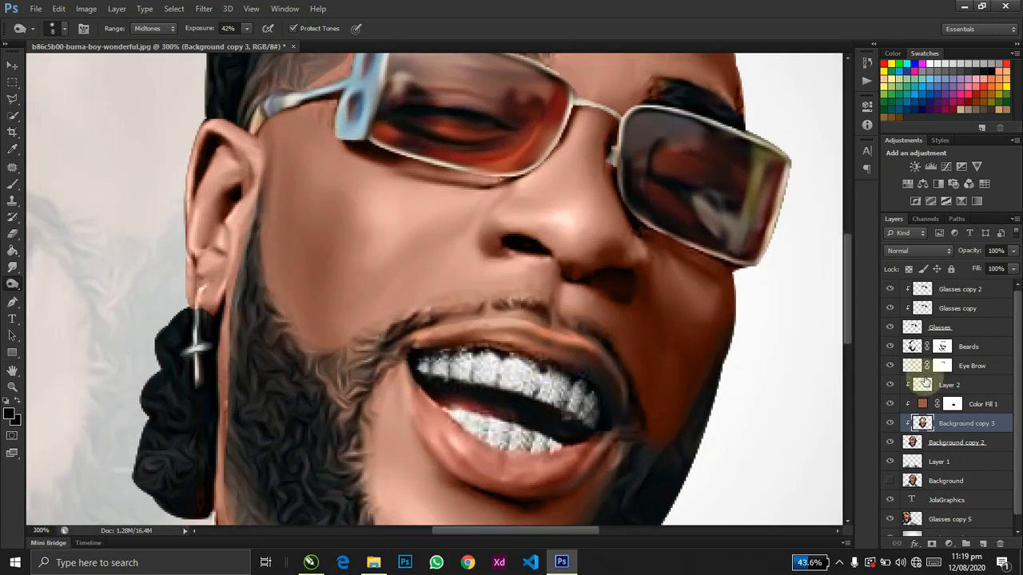
pyautogui.click(911, 346)
pyautogui.hotkey('ctrl', '+')
pyautogui.moveTo(558, 305); pyautogui.dragTo(563, 341)
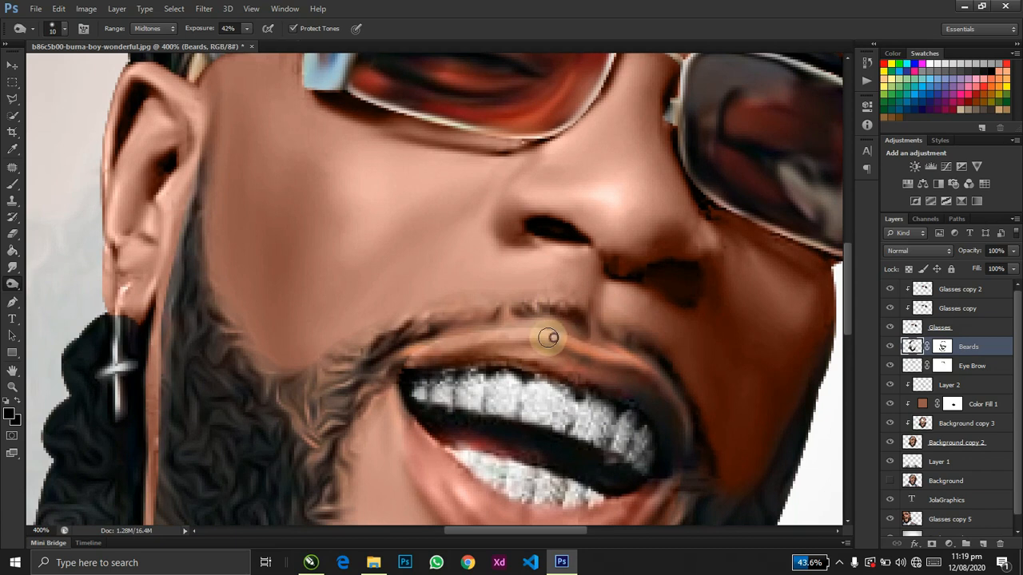
pyautogui.click(942, 346)
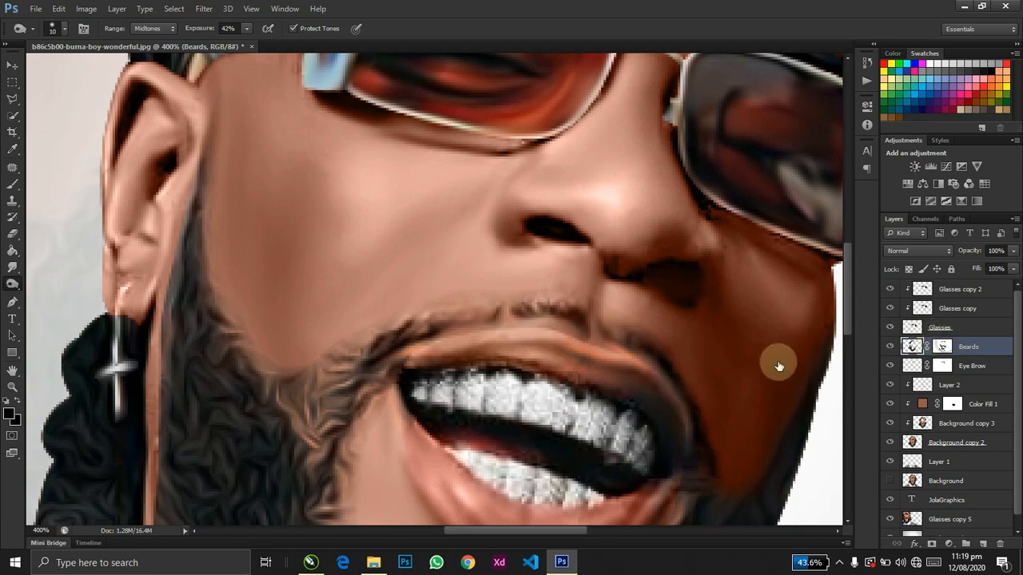
pyautogui.moveTo(594, 339); pyautogui.dragTo(468, 341)
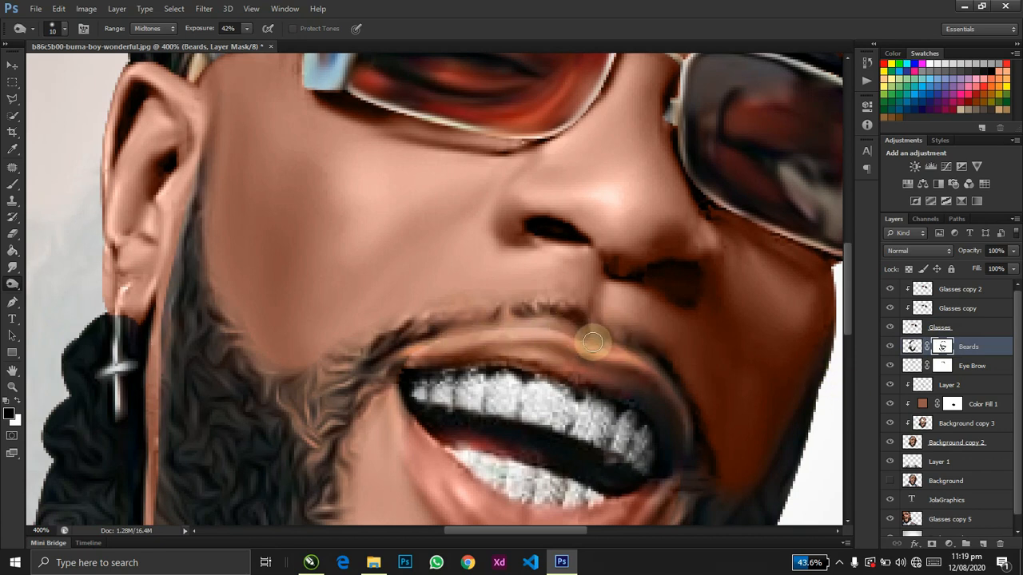
# - Reduce the Brush to 10 px and paint black on the Beards layer mask along the upper lip and mouth corner
pyautogui.press('b')
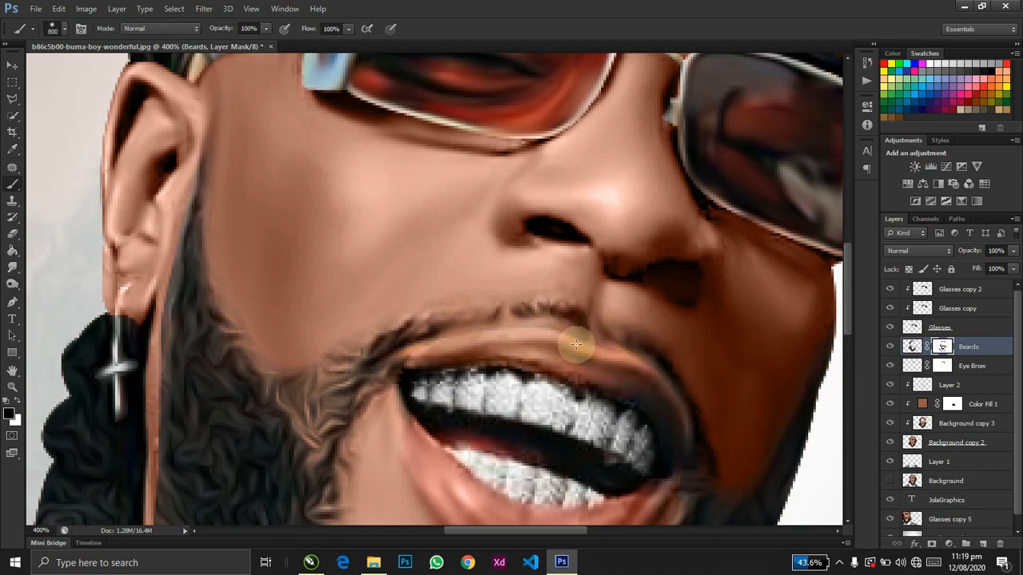
pyautogui.press('[')
pyautogui.press('[')
pyautogui.press('[')
pyautogui.press('[')
pyautogui.press('[')
pyautogui.press('[')
pyautogui.press('[')
pyautogui.press('[')
pyautogui.press('[')
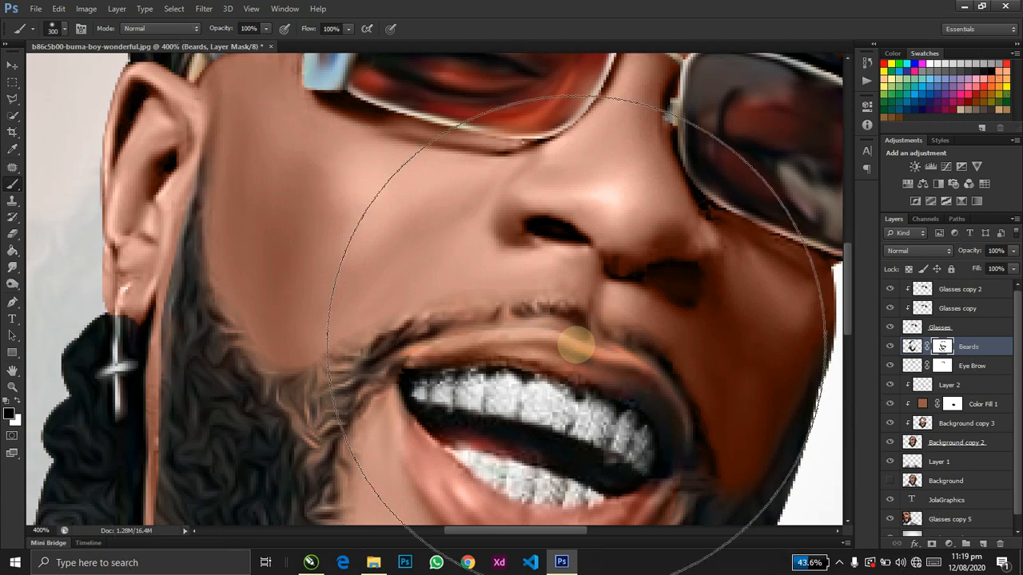
pyautogui.press('[')
pyautogui.press('[')
pyautogui.press('[')
pyautogui.press('[')
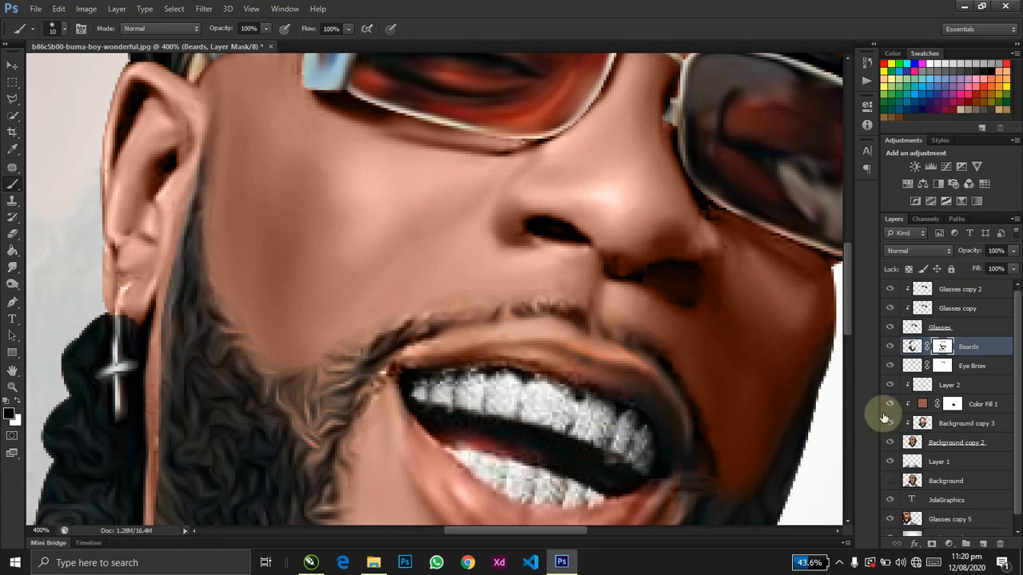
# - Smudge the skin at the mouth corner on the Background copy 3 layer with a 20 px brush at 30% strength
pyautogui.click(949, 424)
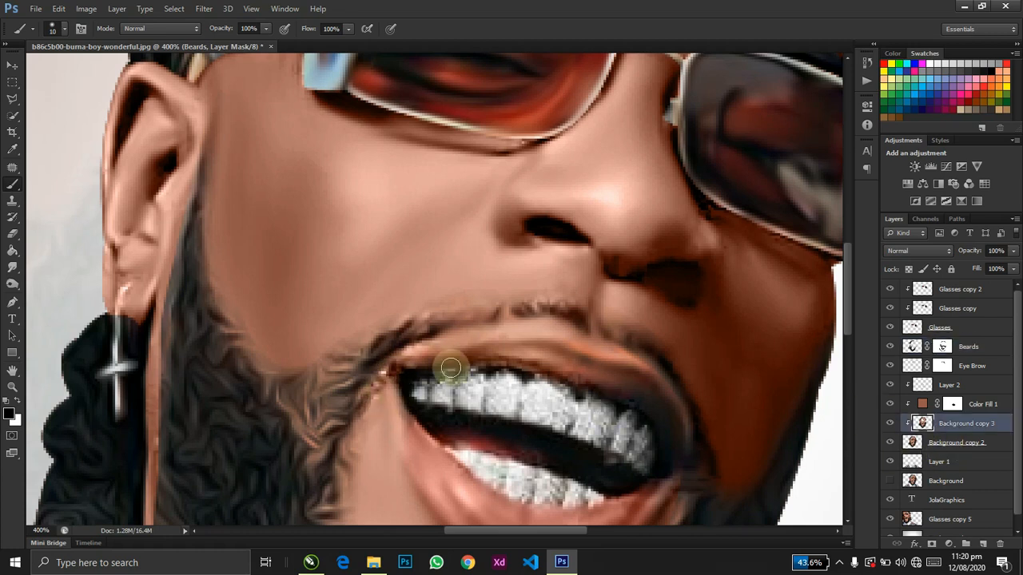
pyautogui.click(12, 268)
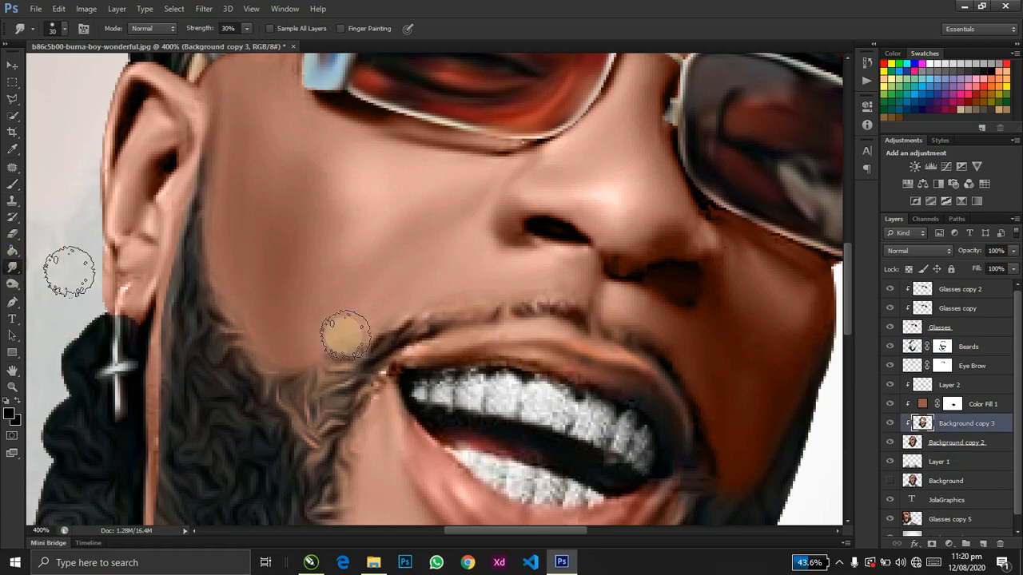
pyautogui.press('[')
pyautogui.moveTo(369, 376)
pyautogui.mouseDown()
pyautogui.moveTo(384, 366)
pyautogui.moveTo(362, 395)
pyautogui.mouseUp()
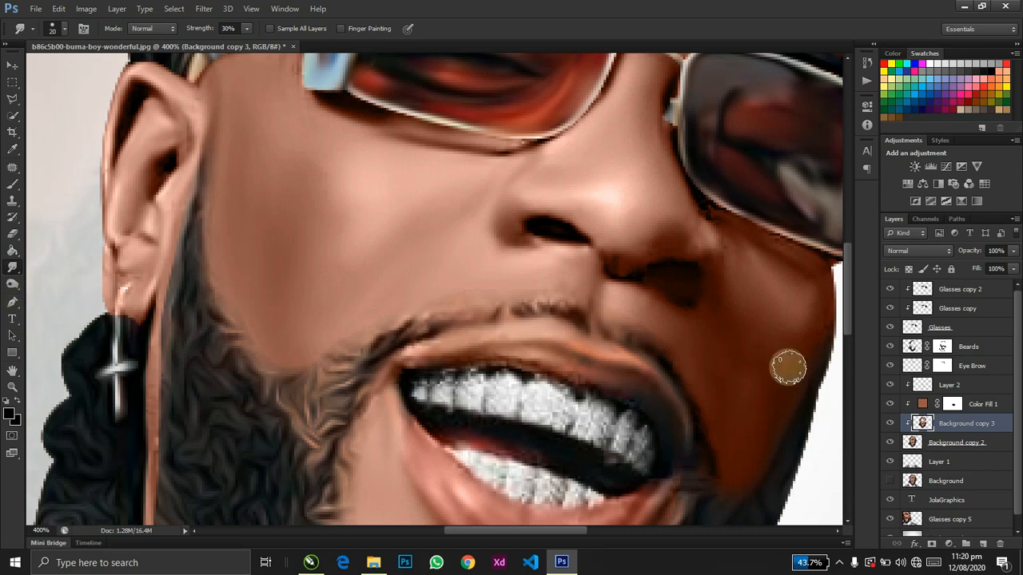
# - Examine the retouched face in full view and close up around the nose and mouth
pyautogui.click(953, 404)
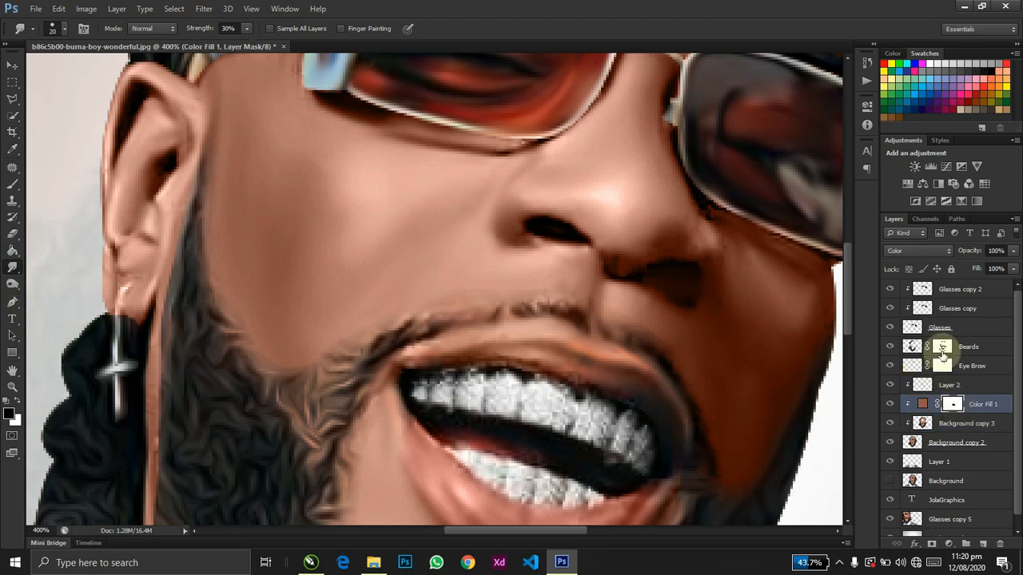
pyautogui.click(943, 352)
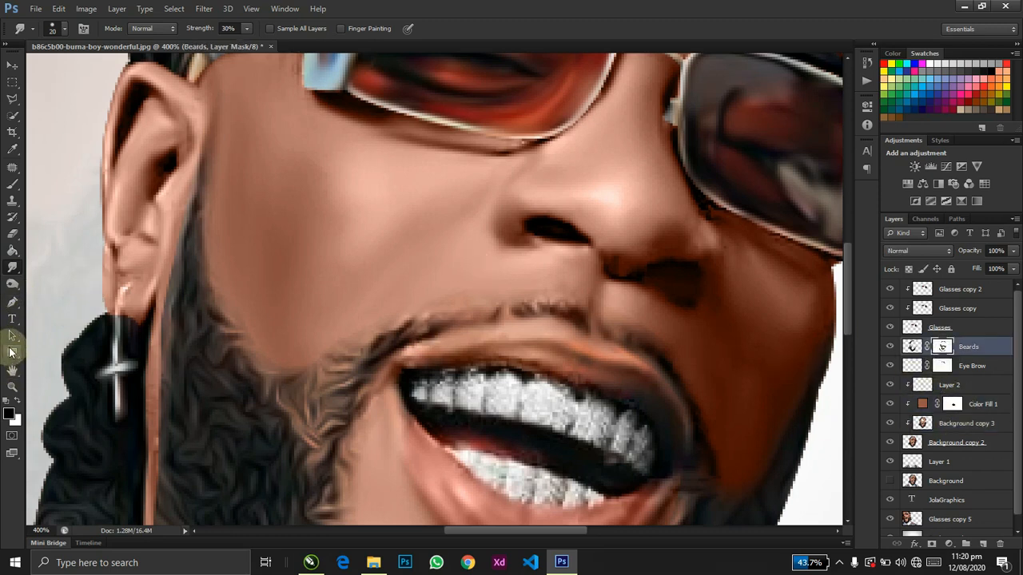
pyautogui.press('b')
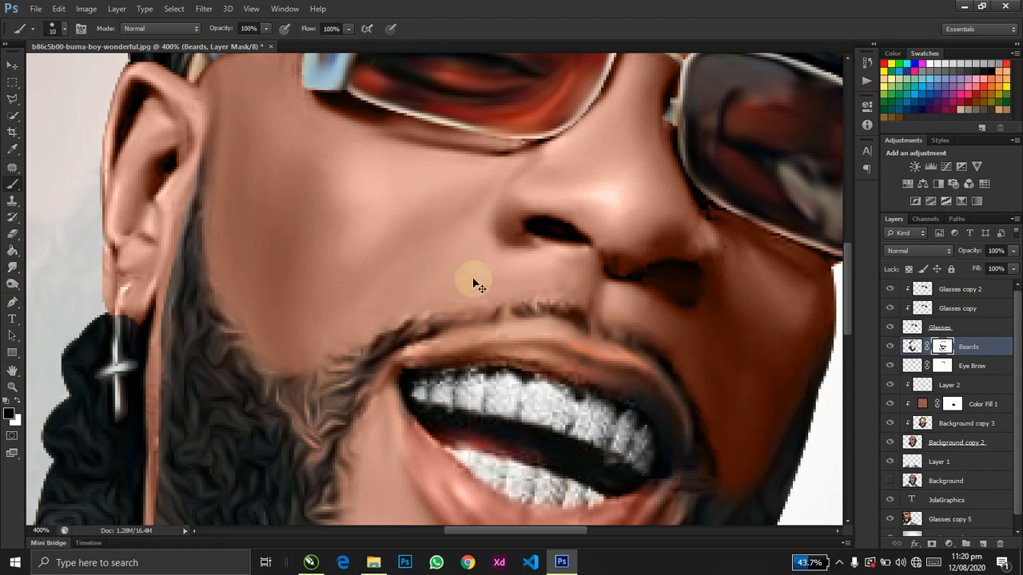
pyautogui.scroll(-5, 477, 286)
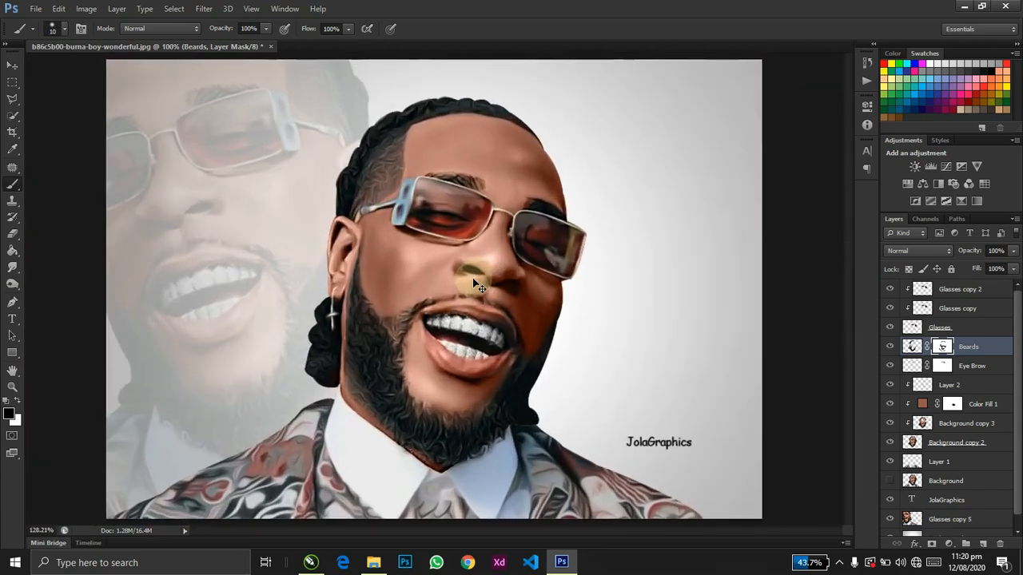
pyautogui.press('v')
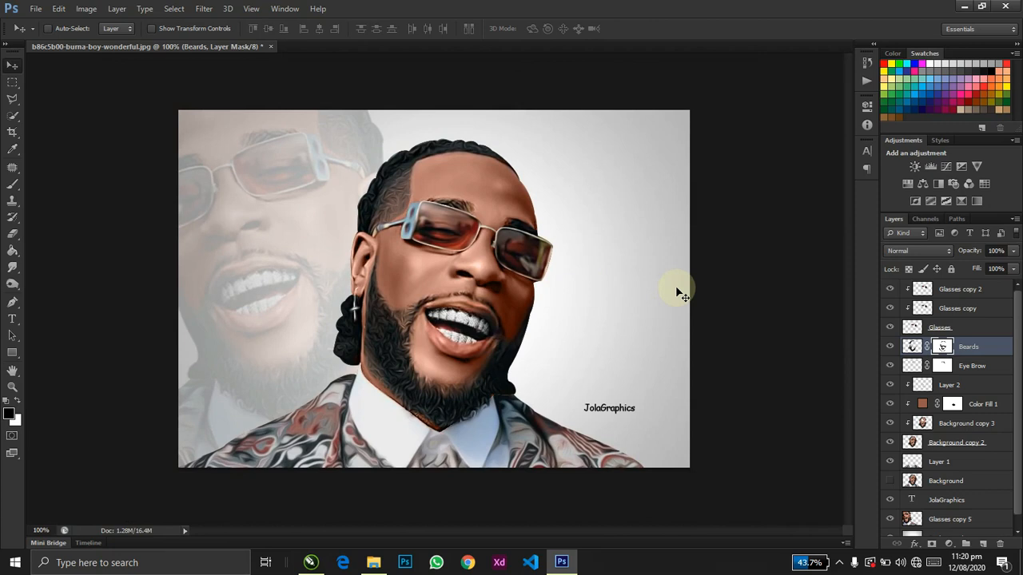
pyautogui.scroll(1, 677, 293)
pyautogui.scroll(1, 676, 294)
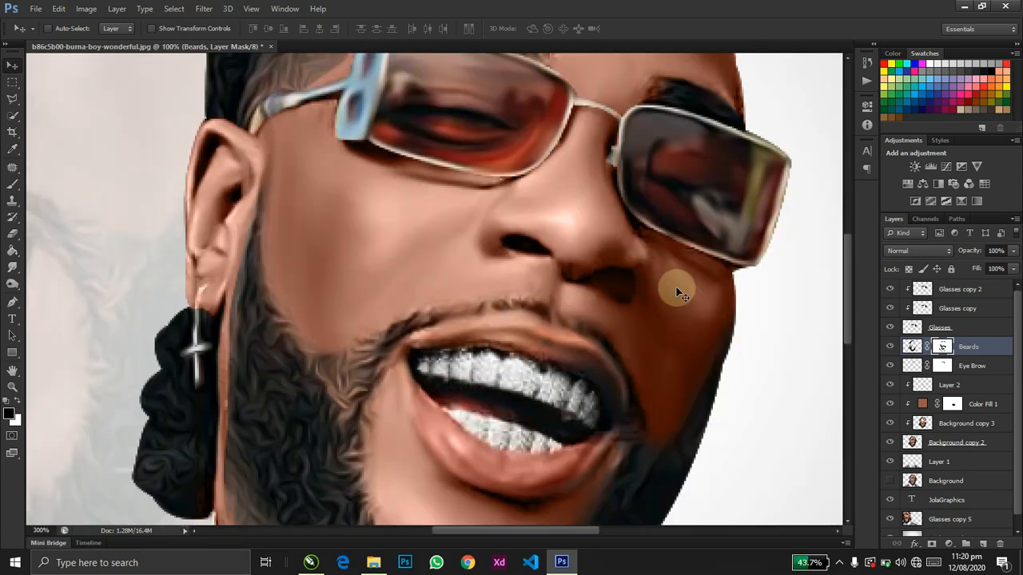
pyautogui.scroll(1, 604, 268)
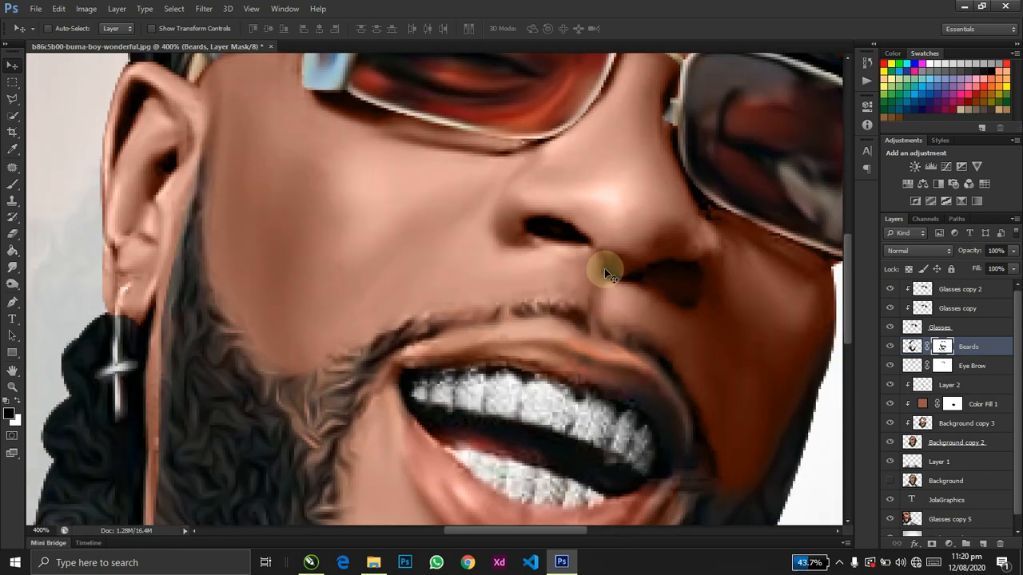
# - Paint black over the nostrils on the Color Fill 1 layer mask with a 10 px Brush at 100% opacity
pyautogui.click(922, 404)
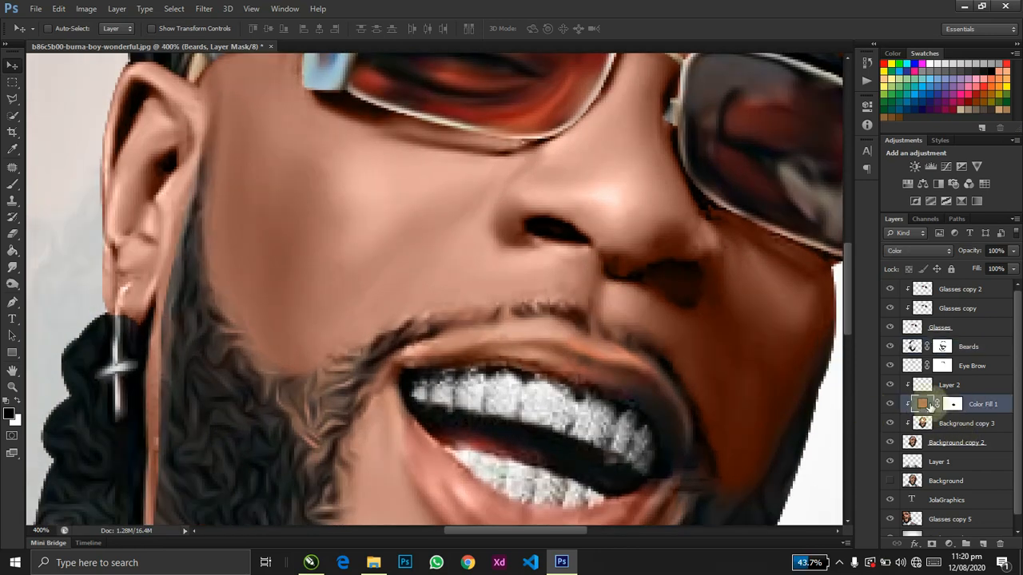
pyautogui.click(953, 404)
pyautogui.scroll(1, 641, 274)
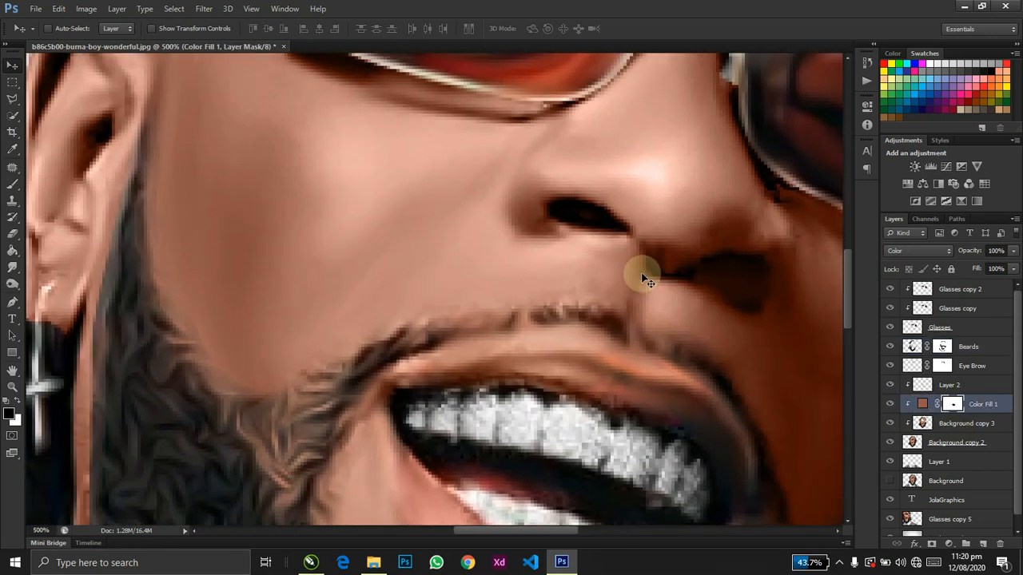
pyautogui.moveTo(631, 275); pyautogui.dragTo(496, 325)
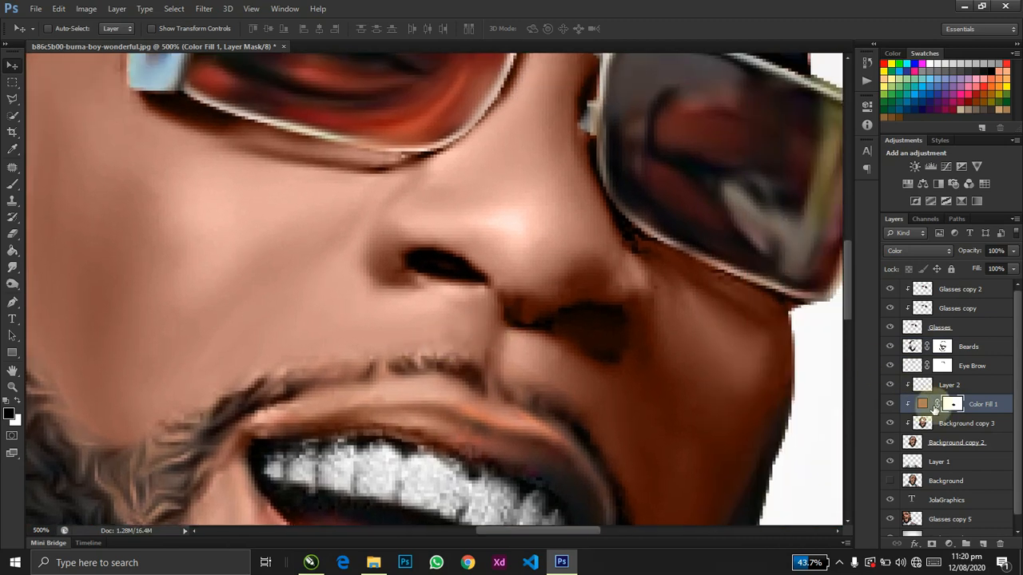
pyautogui.click(889, 405)
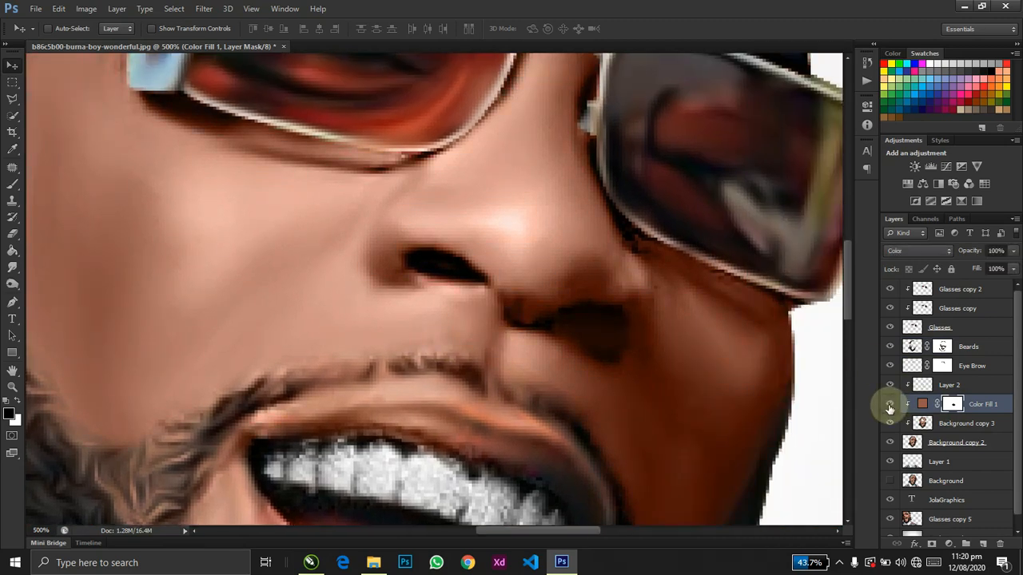
pyautogui.click(949, 405)
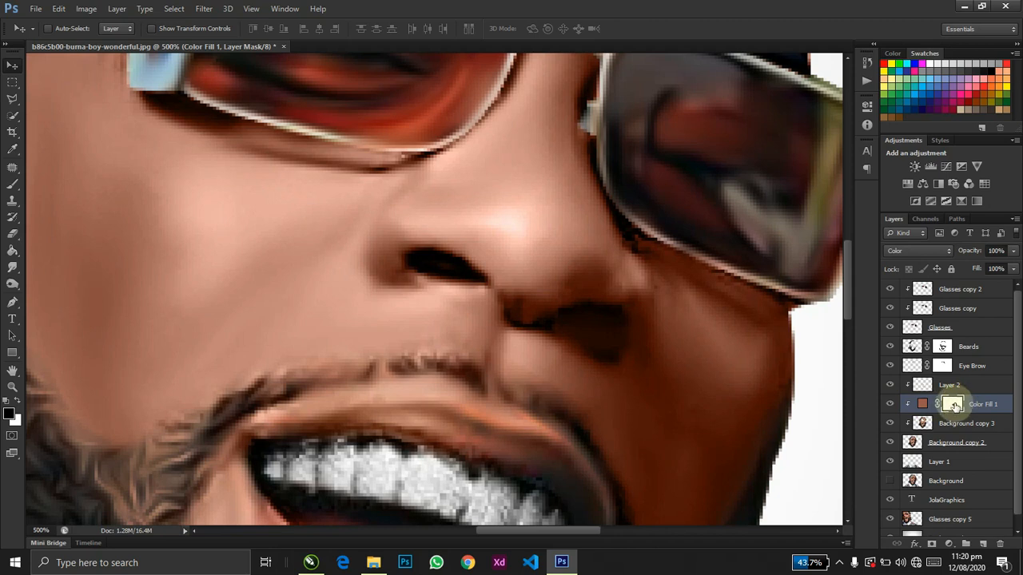
pyautogui.press('b')
pyautogui.moveTo(481, 283)
pyautogui.mouseDown()
pyautogui.moveTo(411, 267)
pyautogui.moveTo(418, 258)
pyautogui.mouseUp()
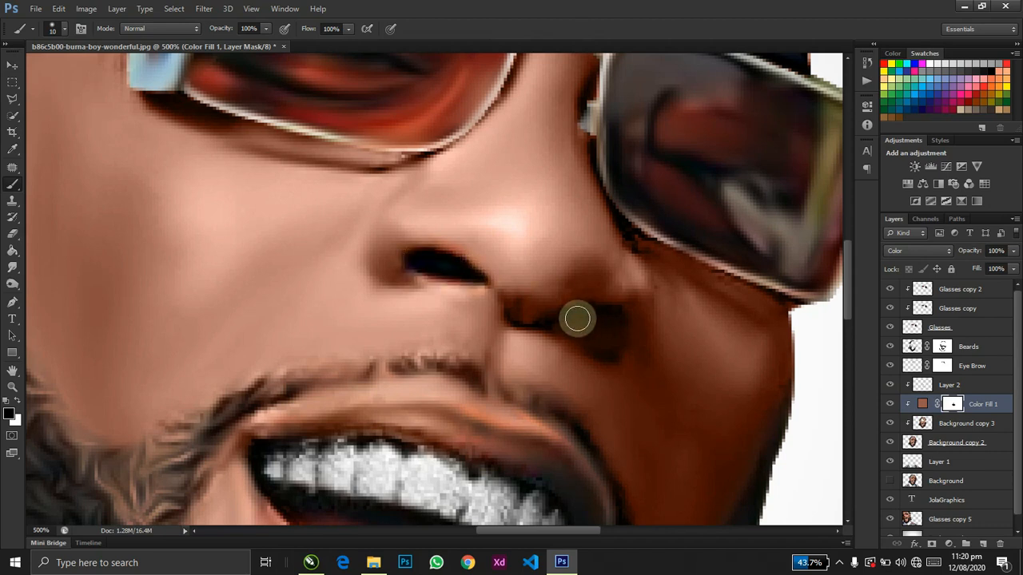
pyautogui.scroll(-3, 615, 376)
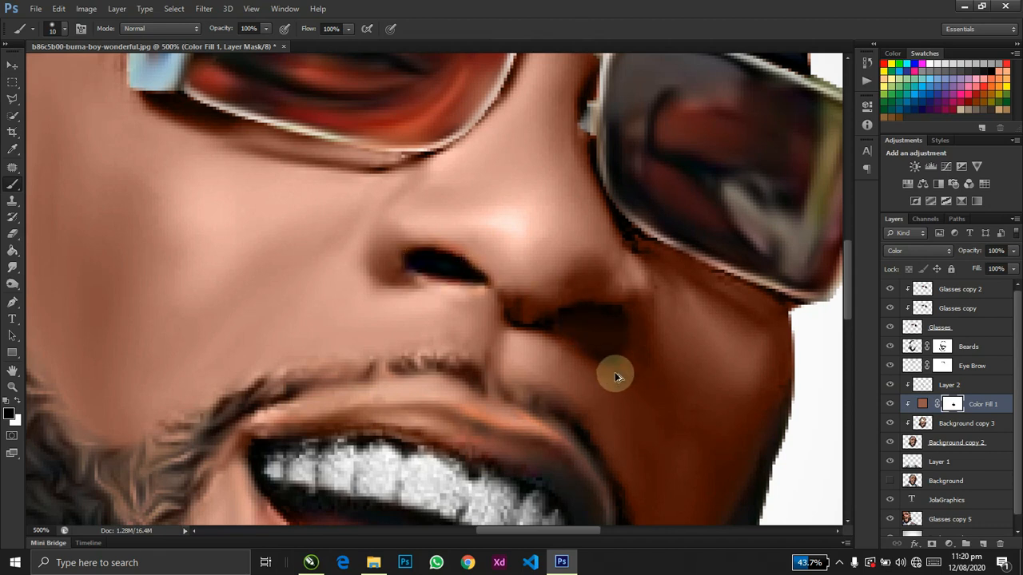
pyautogui.hotkey('ctrl', '0')
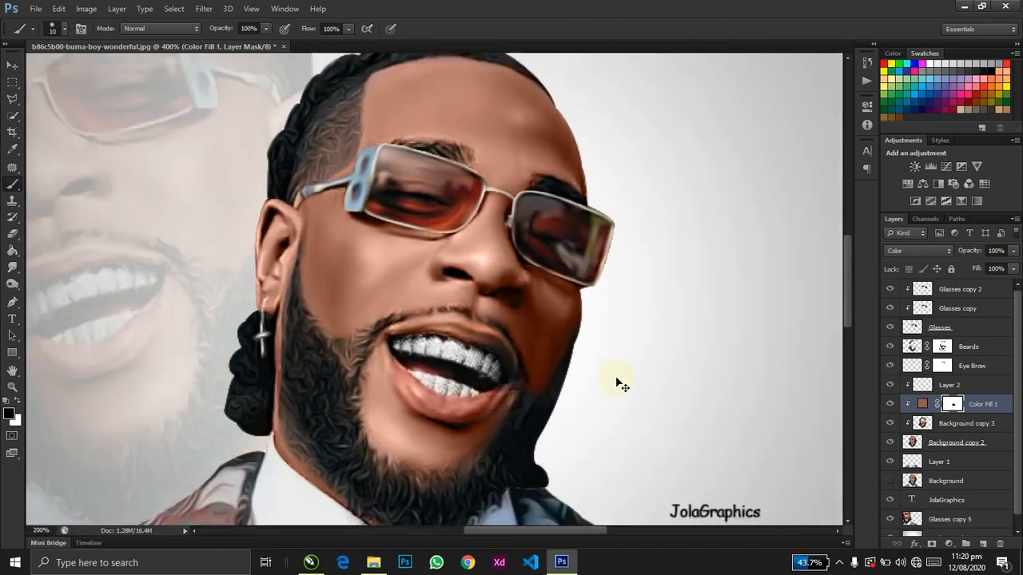
# - Try to smudge the neck edge along the white collar on the Color Fill 1 mask, at 20 px and 30% strength
pyautogui.scroll(3, 617, 380)
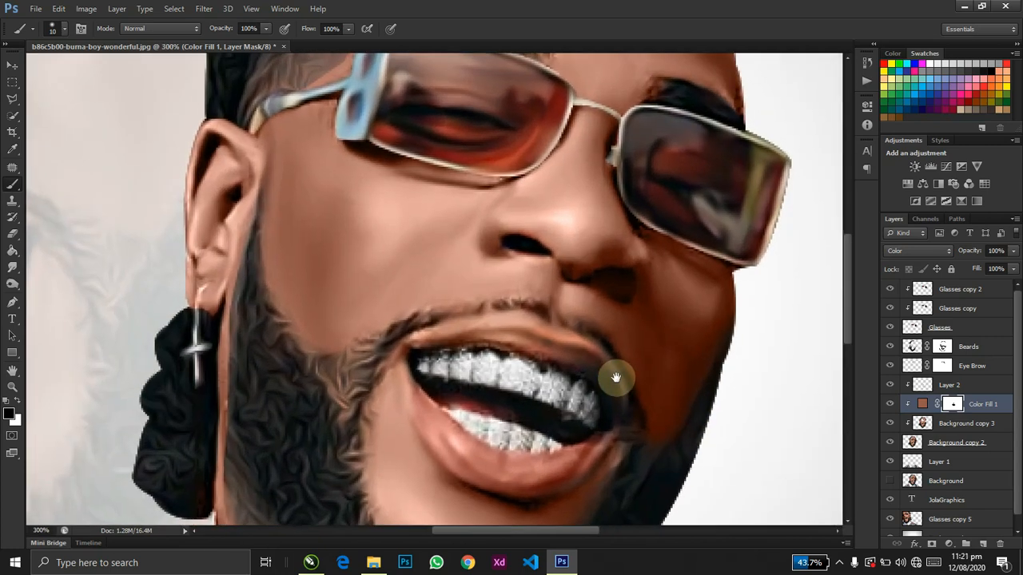
pyautogui.moveTo(616, 374); pyautogui.dragTo(679, 164)
pyautogui.moveTo(491, 306)
pyautogui.mouseDown()
pyautogui.moveTo(535, 335)
pyautogui.moveTo(496, 309)
pyautogui.mouseUp()
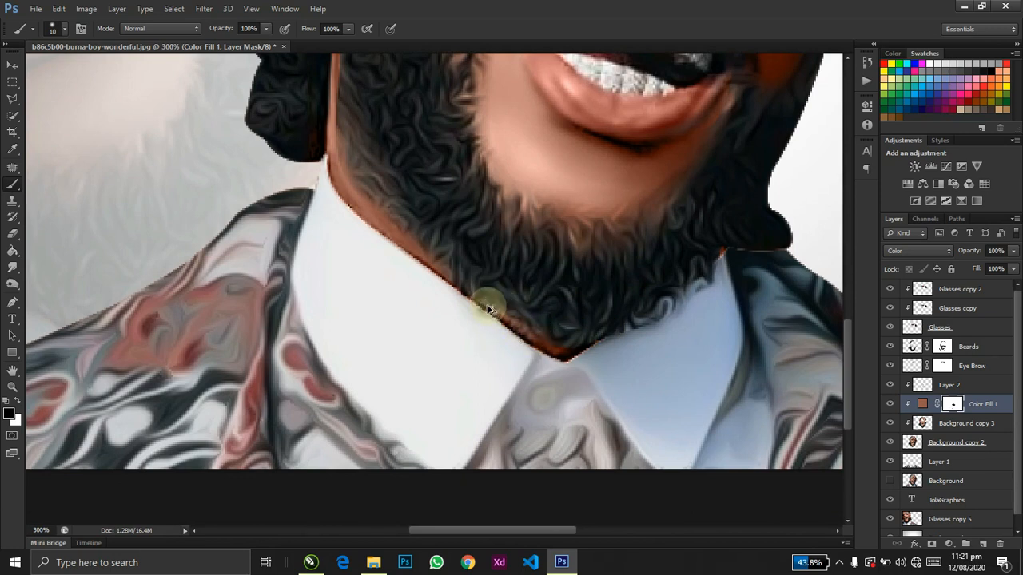
pyautogui.click(10, 266)
pyautogui.moveTo(439, 292)
pyautogui.mouseDown()
pyautogui.moveTo(530, 313)
pyautogui.moveTo(487, 302)
pyautogui.moveTo(532, 323)
pyautogui.moveTo(509, 320)
pyautogui.moveTo(478, 297)
pyautogui.moveTo(551, 355)
pyautogui.moveTo(486, 314)
pyautogui.moveTo(550, 342)
pyautogui.moveTo(489, 309)
pyautogui.mouseUp()
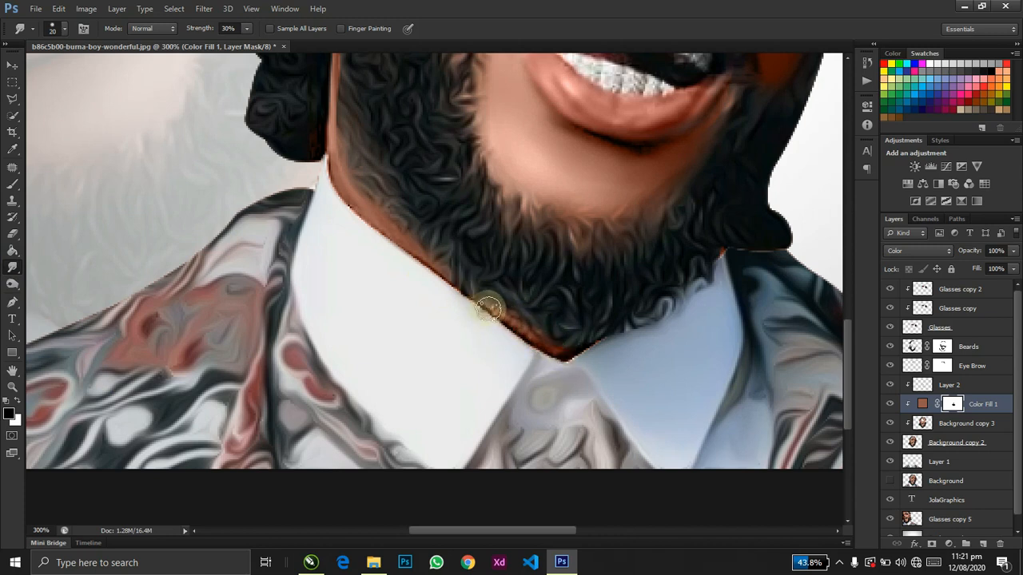
pyautogui.hotkey('ctrl', '0')
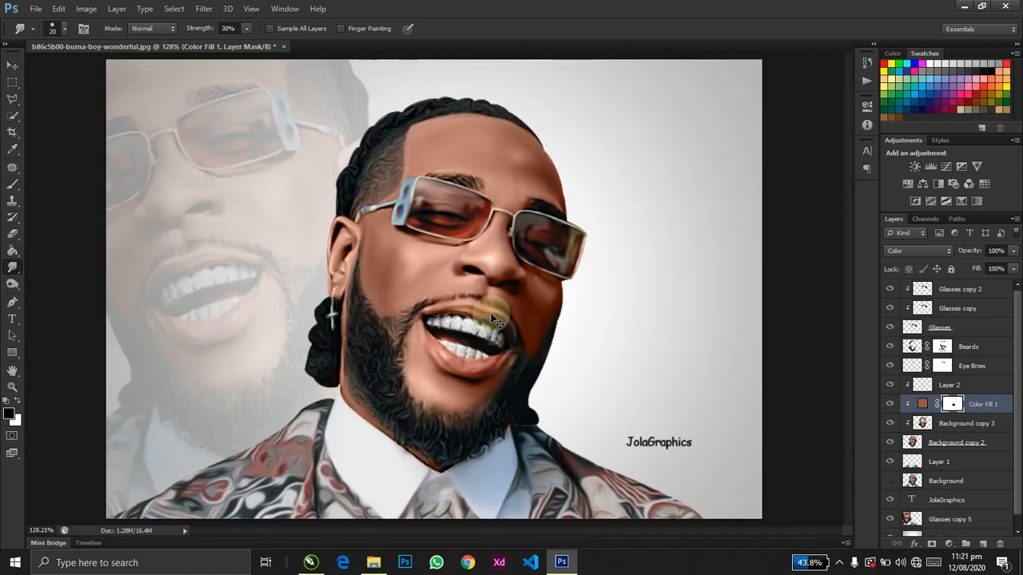
pyautogui.scroll(2, 495, 320)
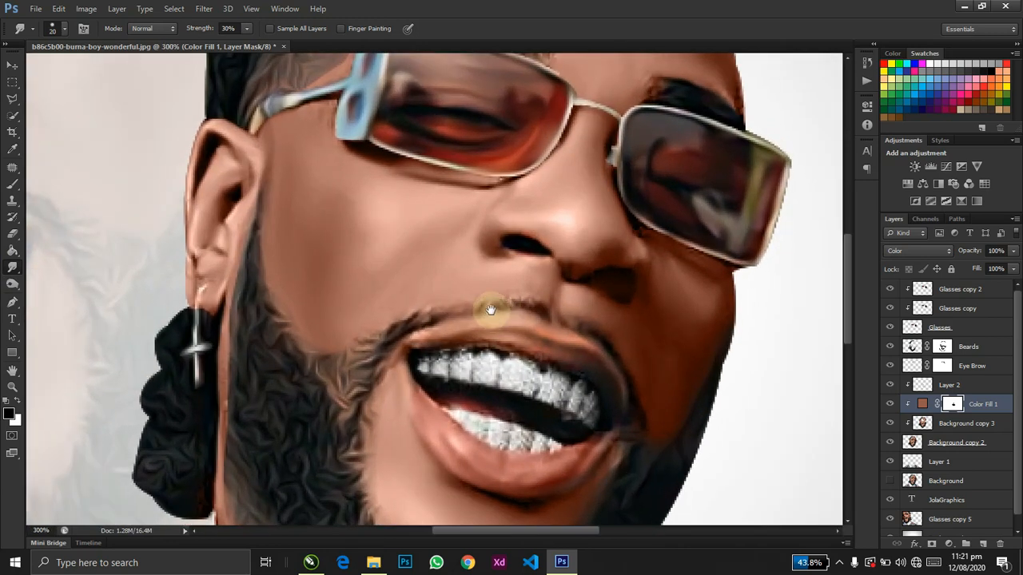
pyautogui.moveTo(491, 309); pyautogui.dragTo(521, 171)
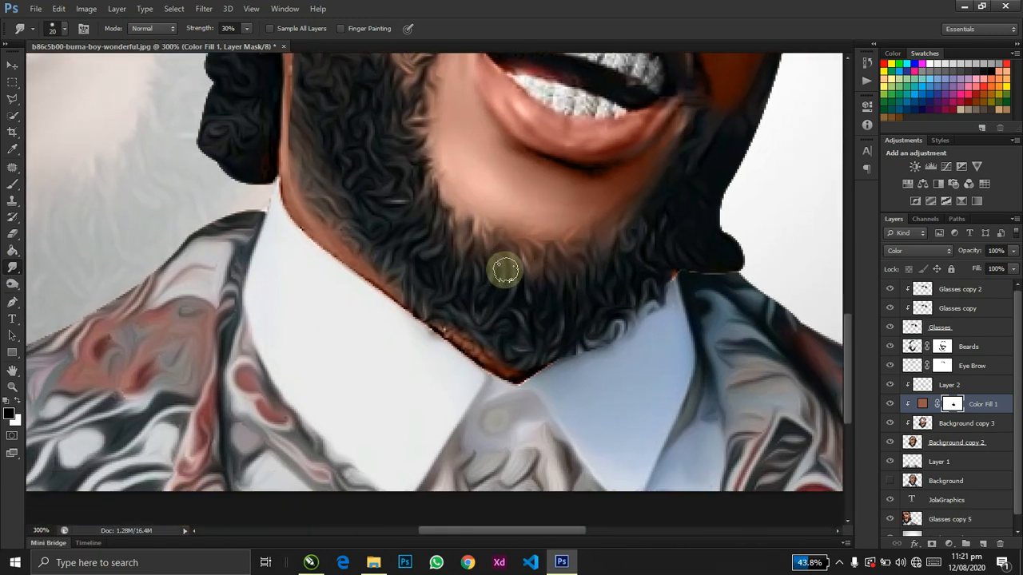
# - Smudge the rough neck edge below the beard along the white collar on the Background copy 2 and Background copy 3 layers
pyautogui.click(973, 446)
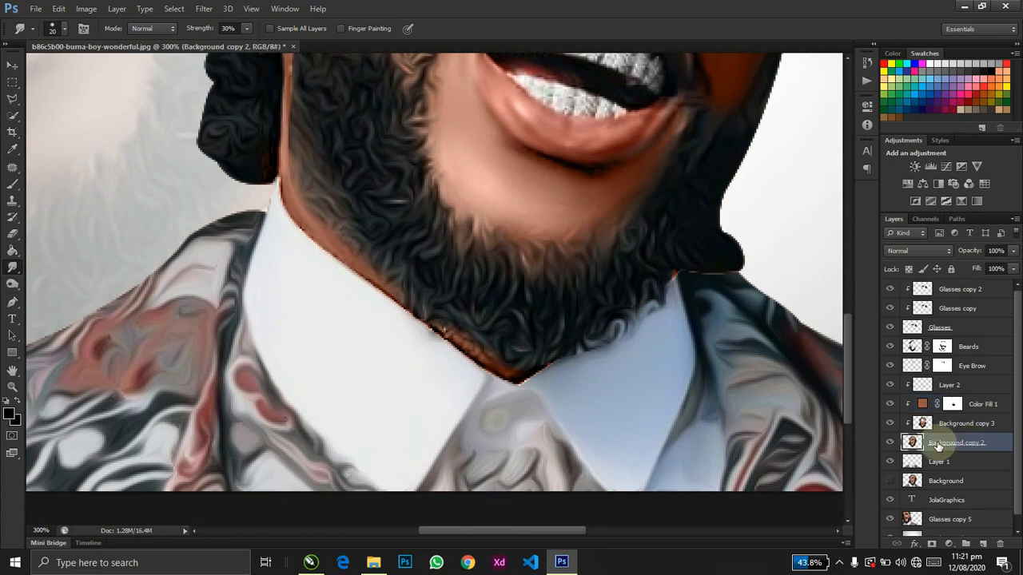
pyautogui.moveTo(466, 340)
pyautogui.mouseDown()
pyautogui.moveTo(438, 328)
pyautogui.moveTo(503, 365)
pyautogui.moveTo(448, 332)
pyautogui.moveTo(456, 340)
pyautogui.moveTo(444, 339)
pyautogui.moveTo(484, 349)
pyautogui.mouseUp()
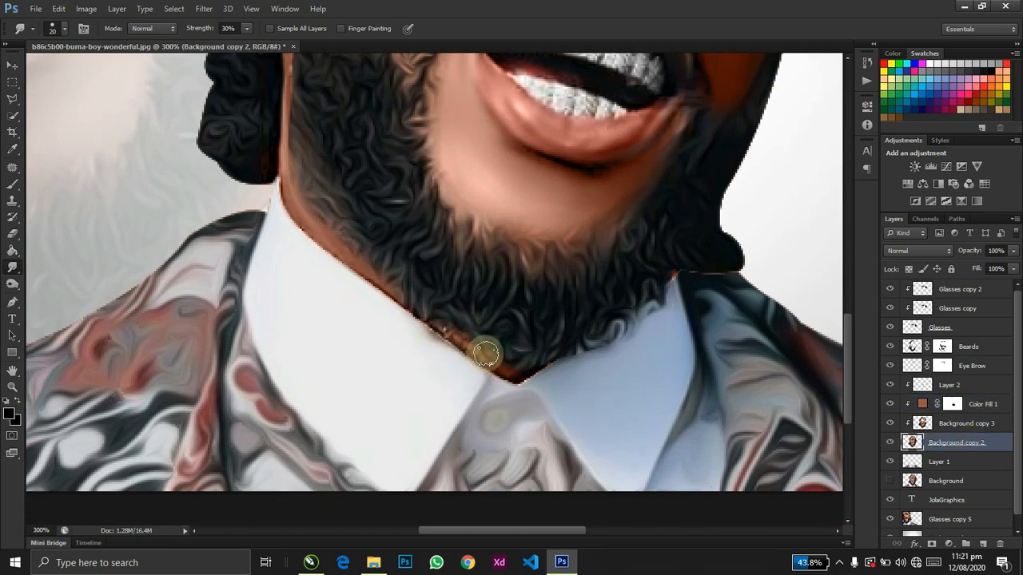
pyautogui.click(972, 426)
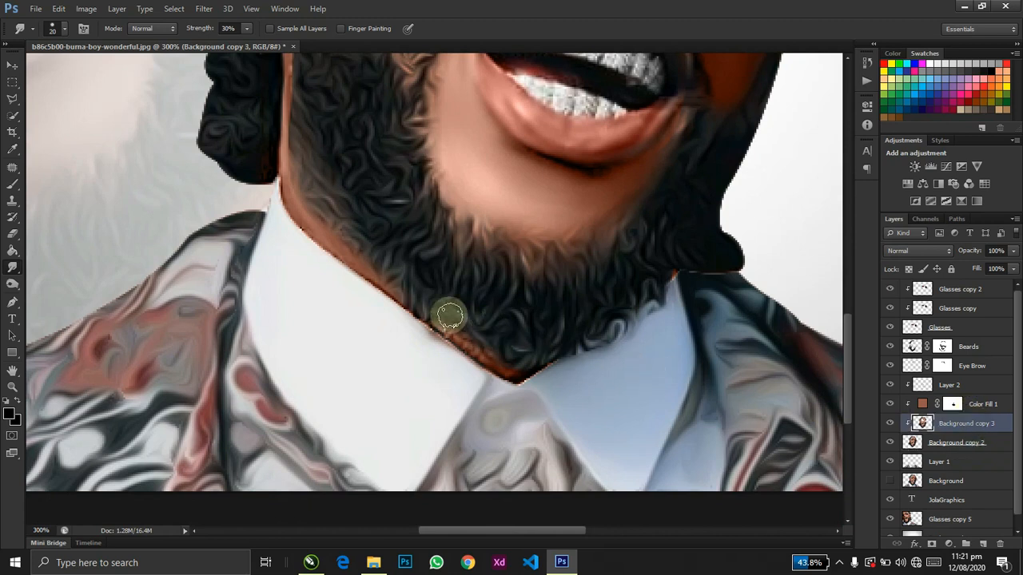
pyautogui.moveTo(489, 353)
pyautogui.mouseDown()
pyautogui.moveTo(471, 347)
pyautogui.moveTo(511, 370)
pyautogui.moveTo(445, 336)
pyautogui.mouseUp()
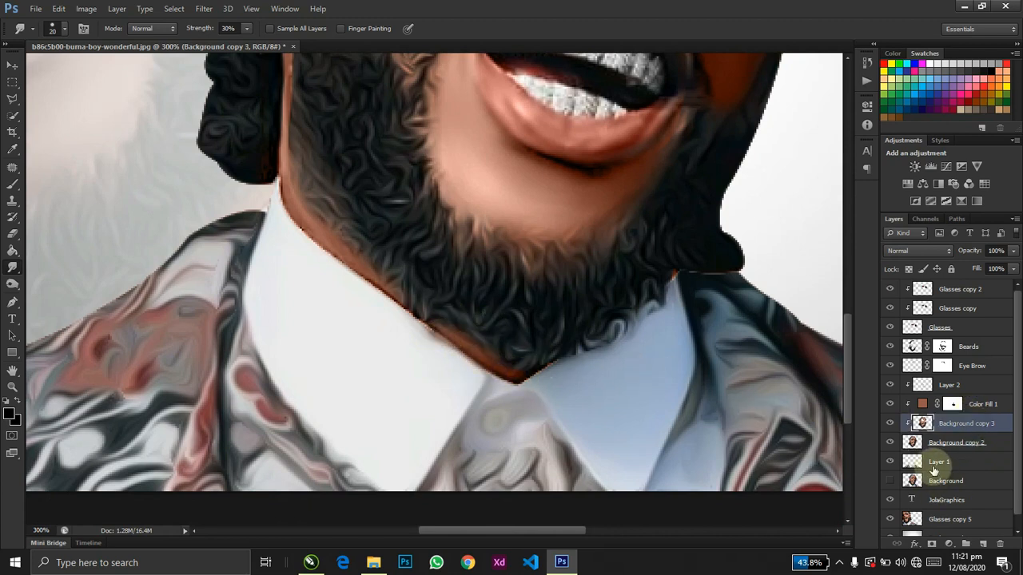
# - Move Layer 1 to the top of the layer stack, above Glasses copy 2
pyautogui.moveTo(931, 423); pyautogui.dragTo(959, 281)
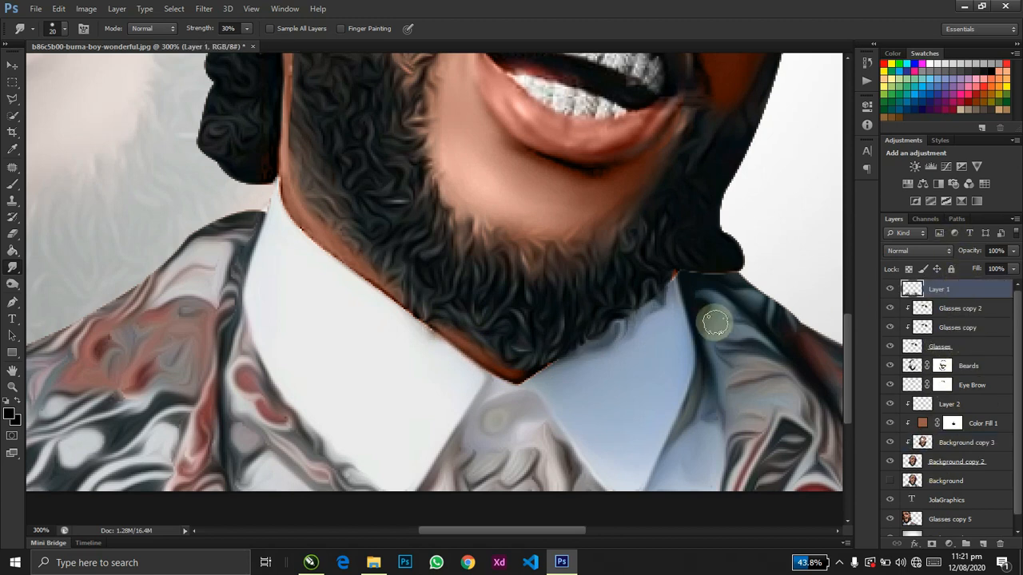
pyautogui.press('v')
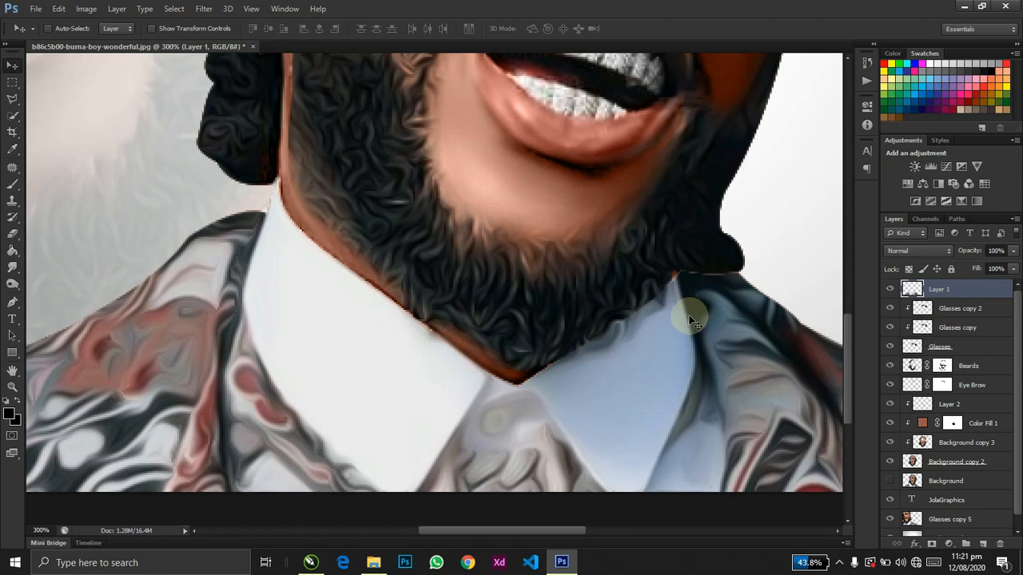
pyautogui.scroll(-5, 687, 316)
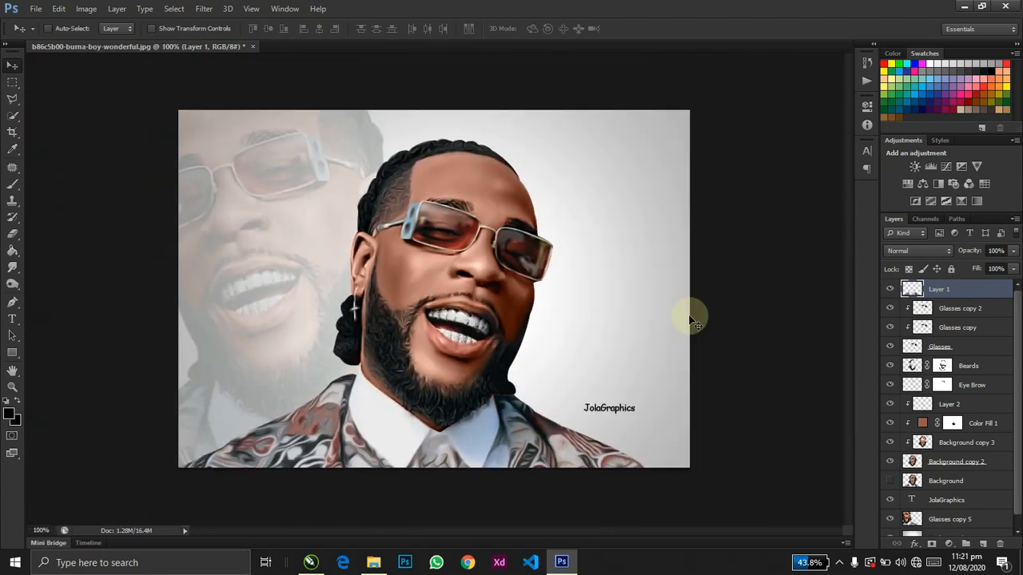